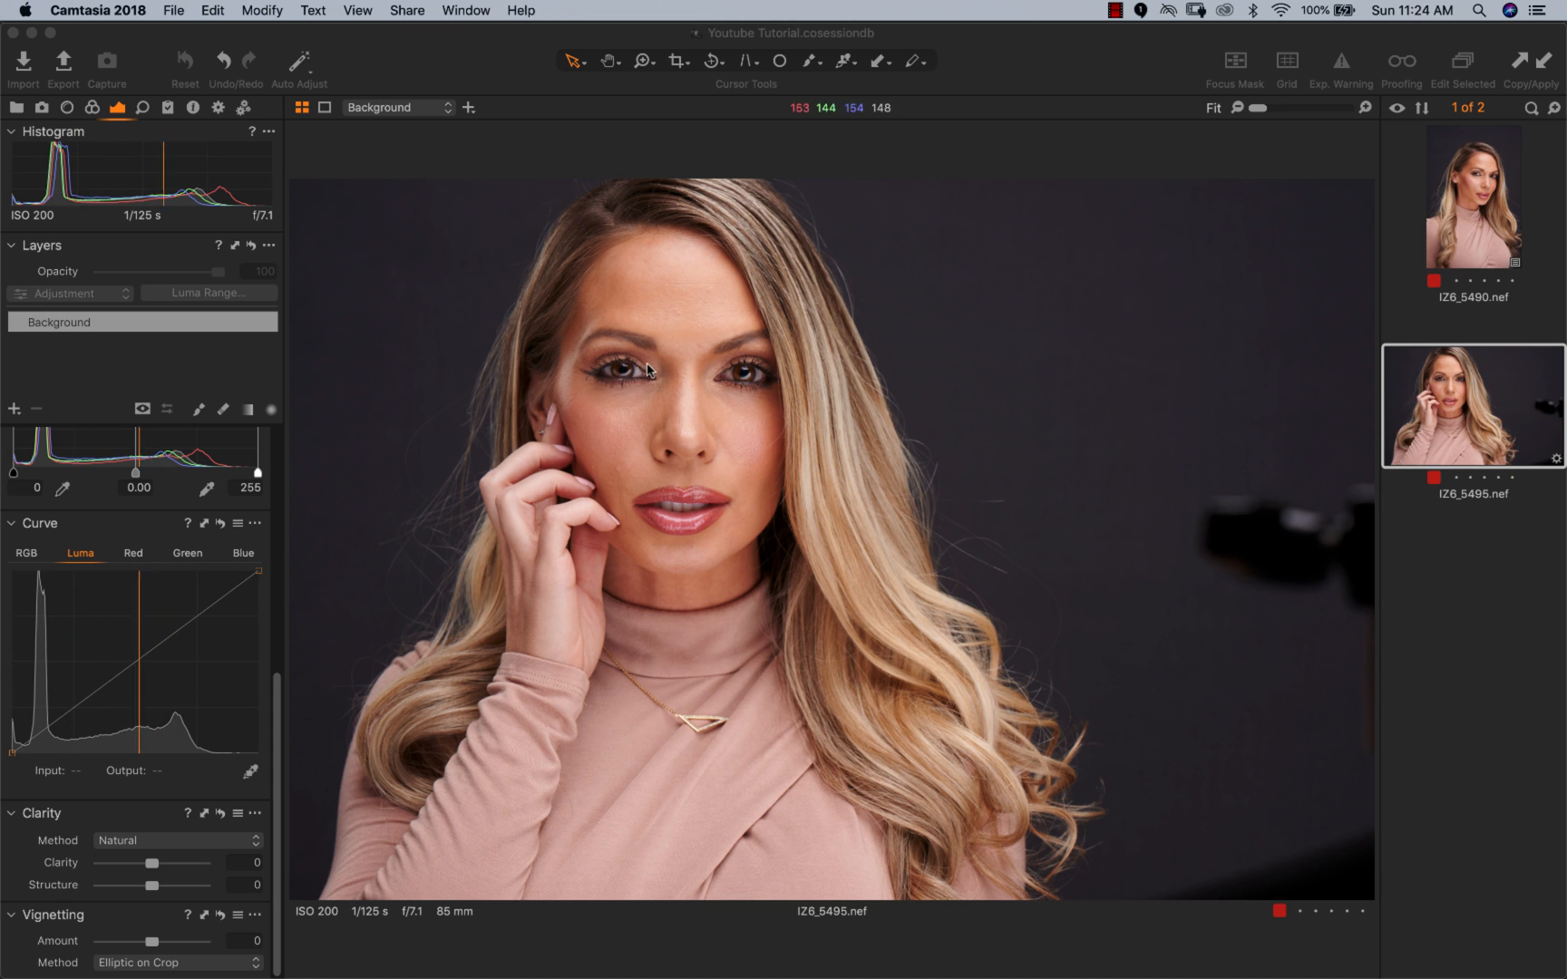
Step: Inspect the woman's facial skin up close at 100% zoom, and return to the full-image view
left_click(638, 386)
key("z")
left_click(655, 406)
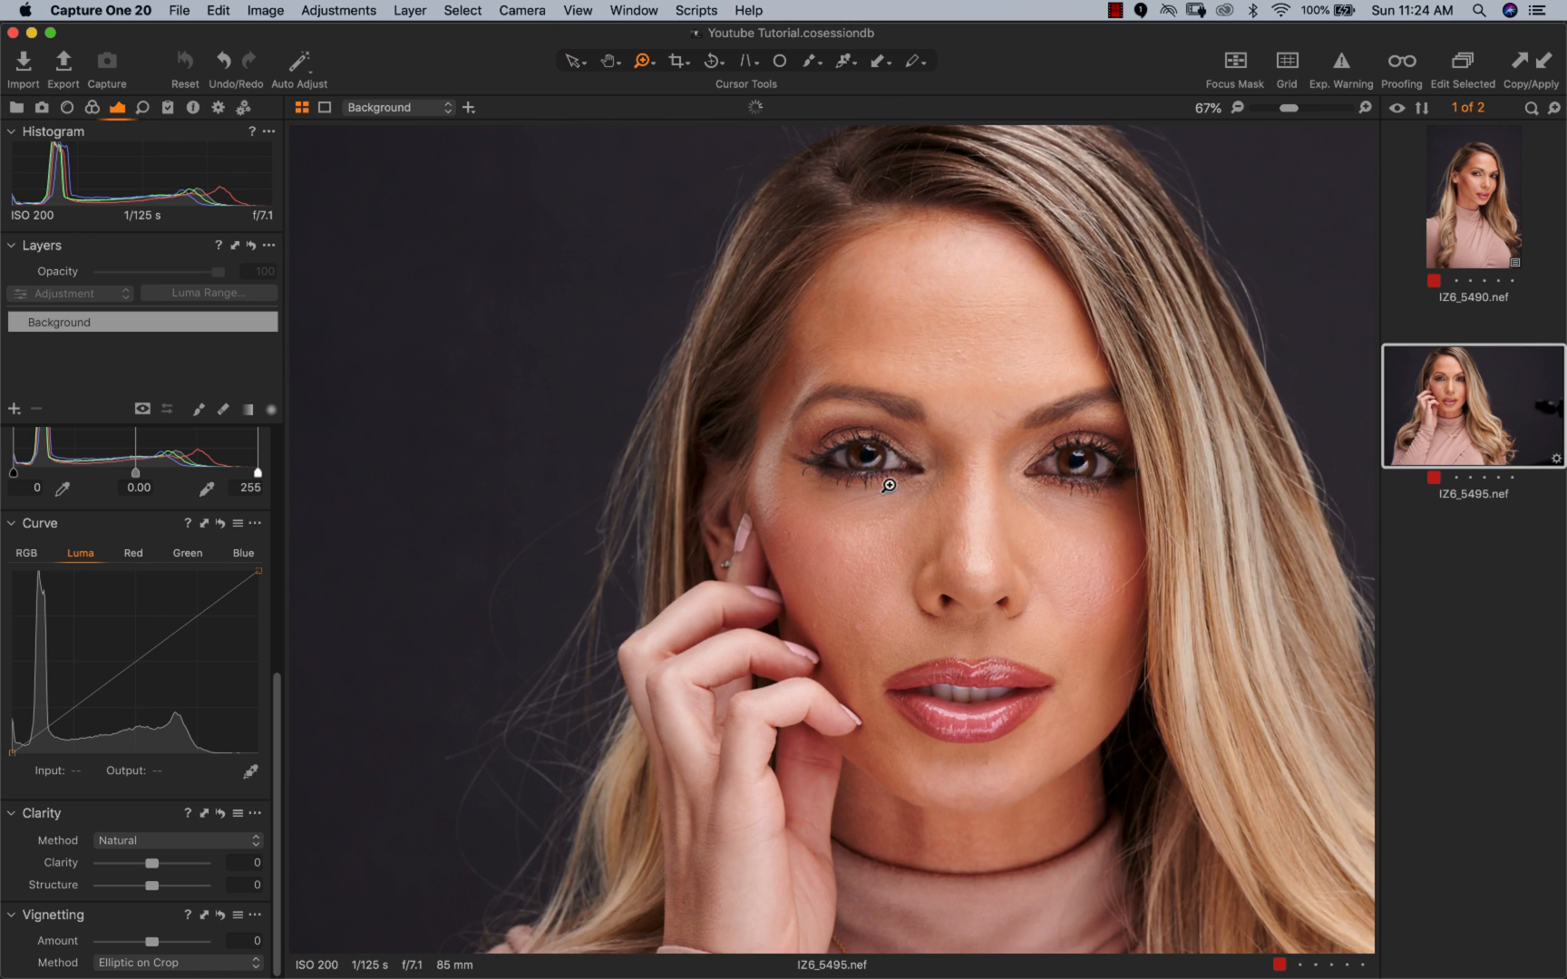
left_click(1033, 563)
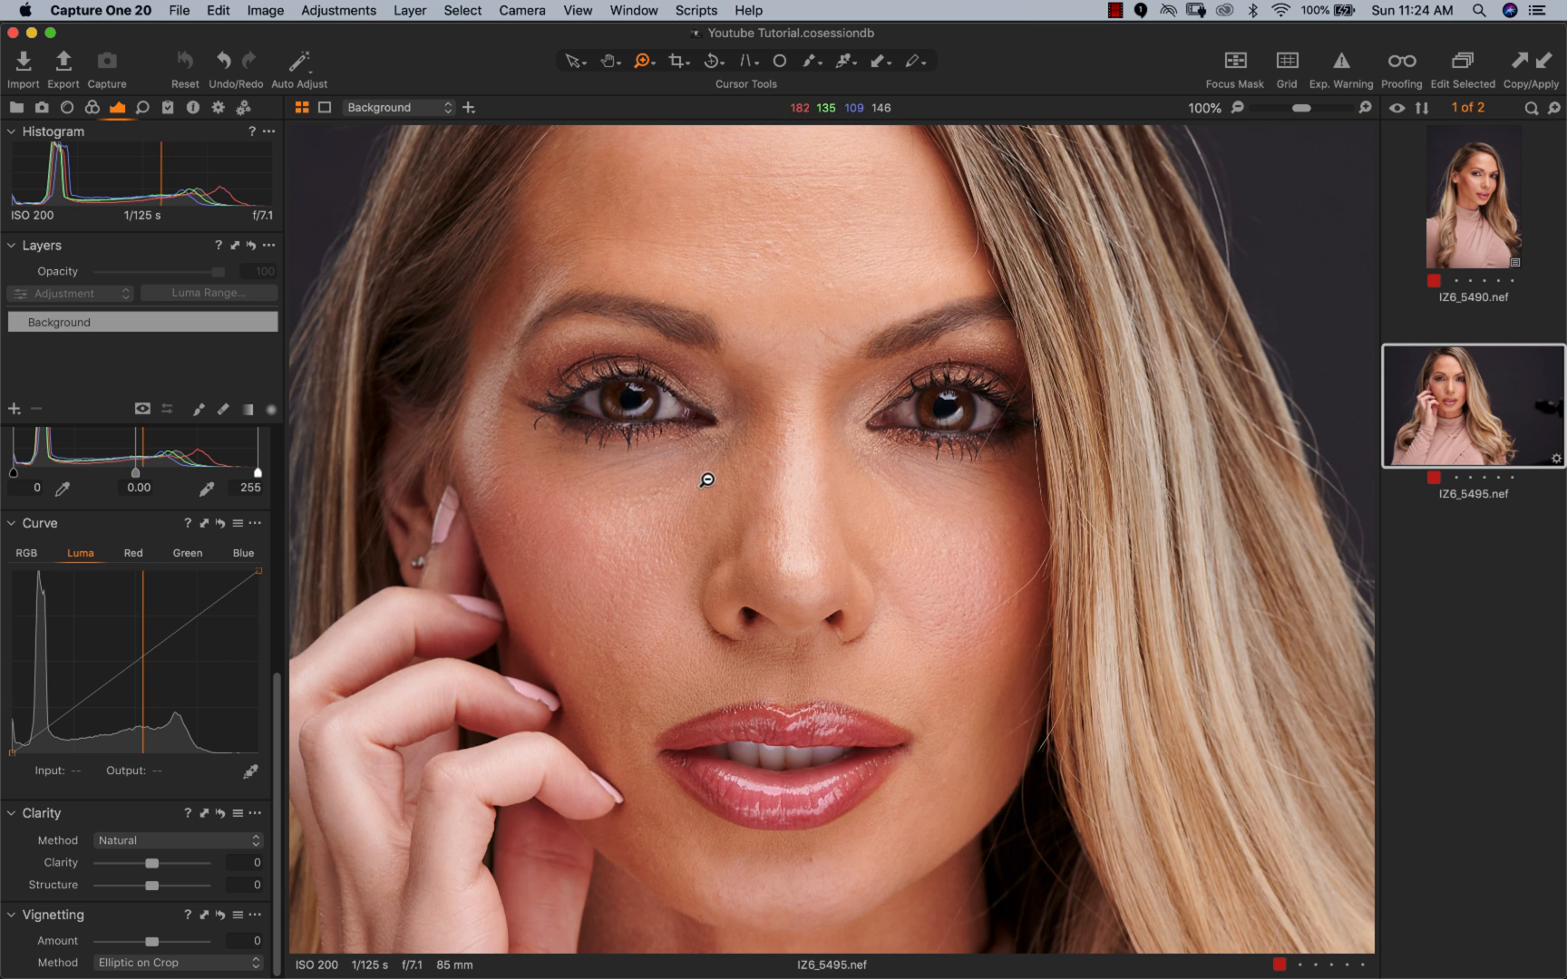
left_click(705, 478, "alt")
left_click(716, 494, "alt")
left_click(741, 537, "alt")
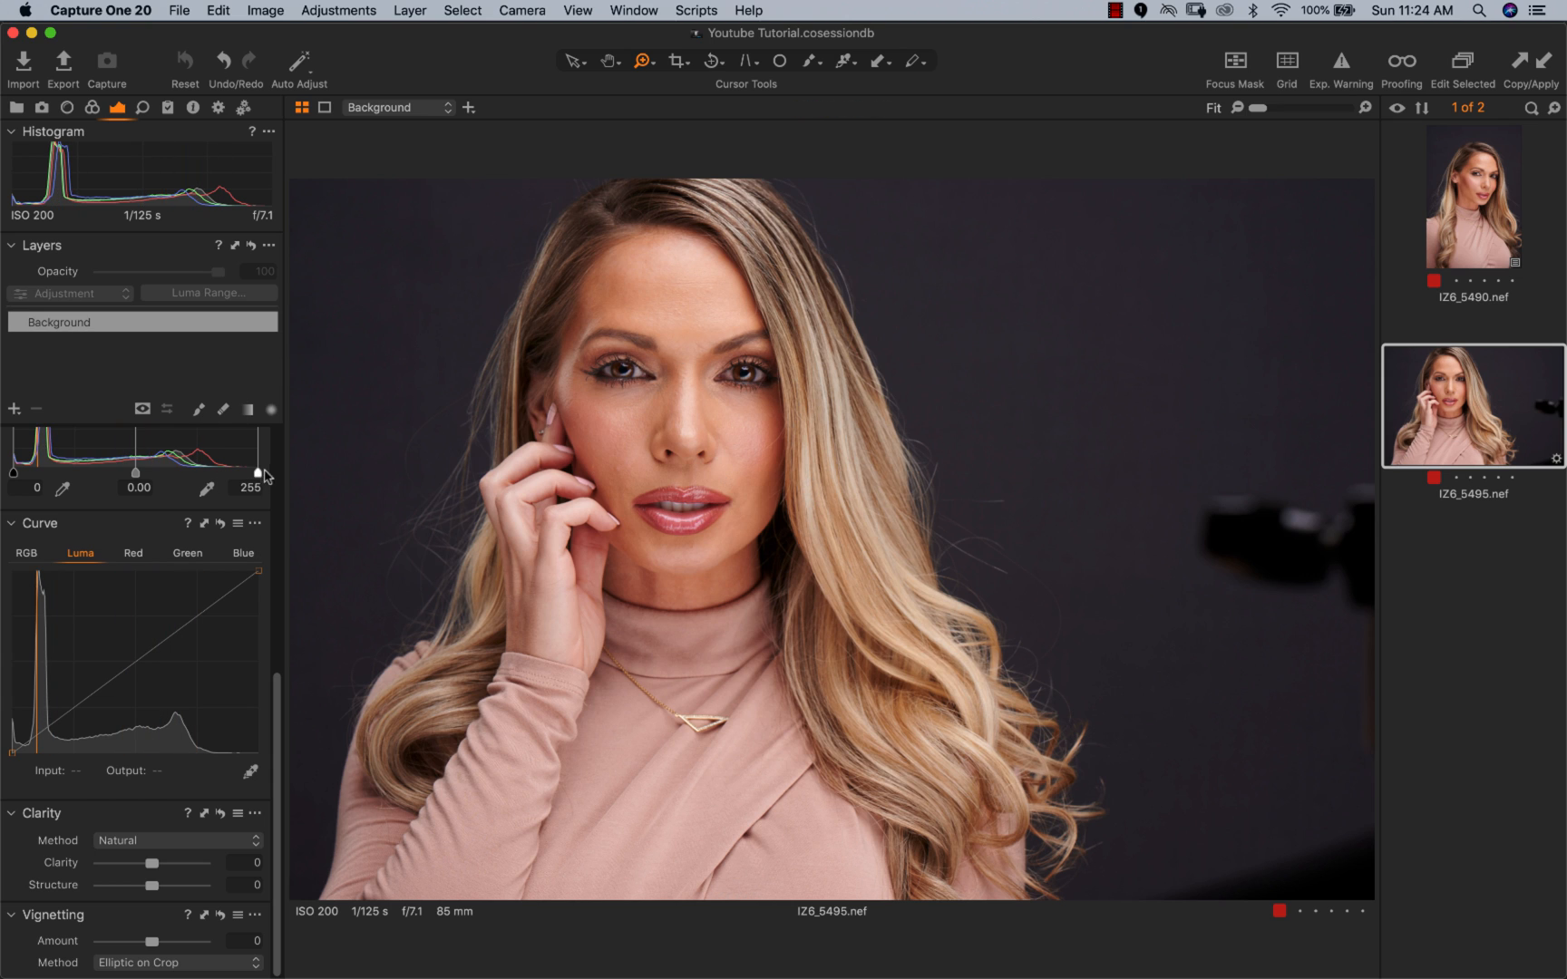
Step: Show exposure warnings and set the RGB Levels input shadow to 3 and input highlight to 239
scroll(177, 481, "up", 3)
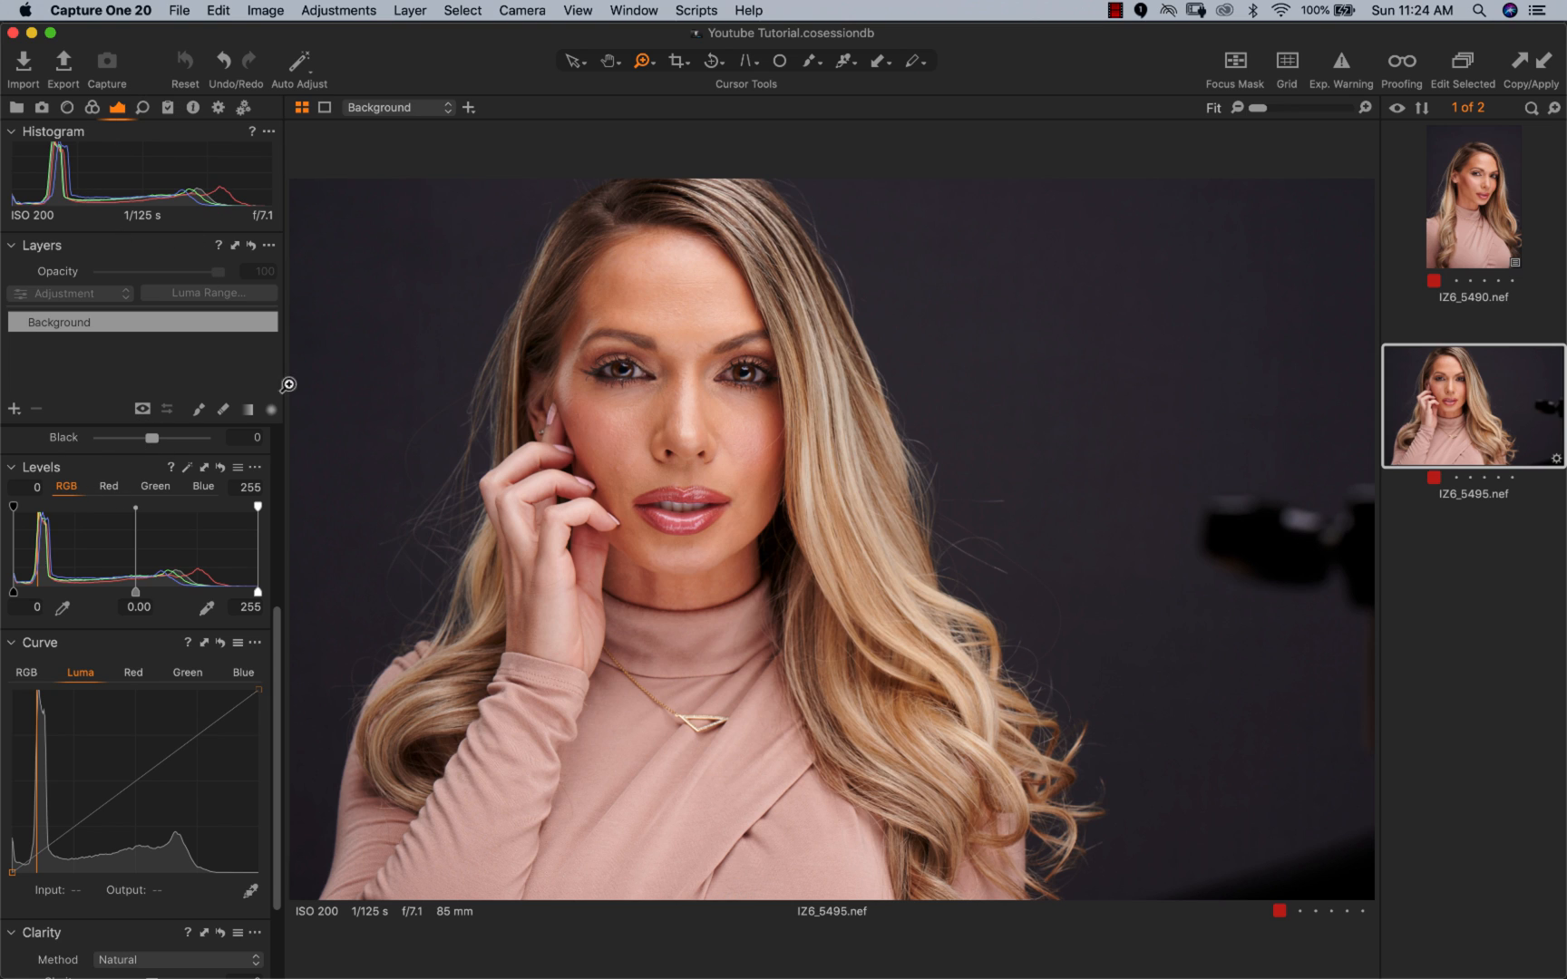
left_click_drag(260, 592, 238, 590)
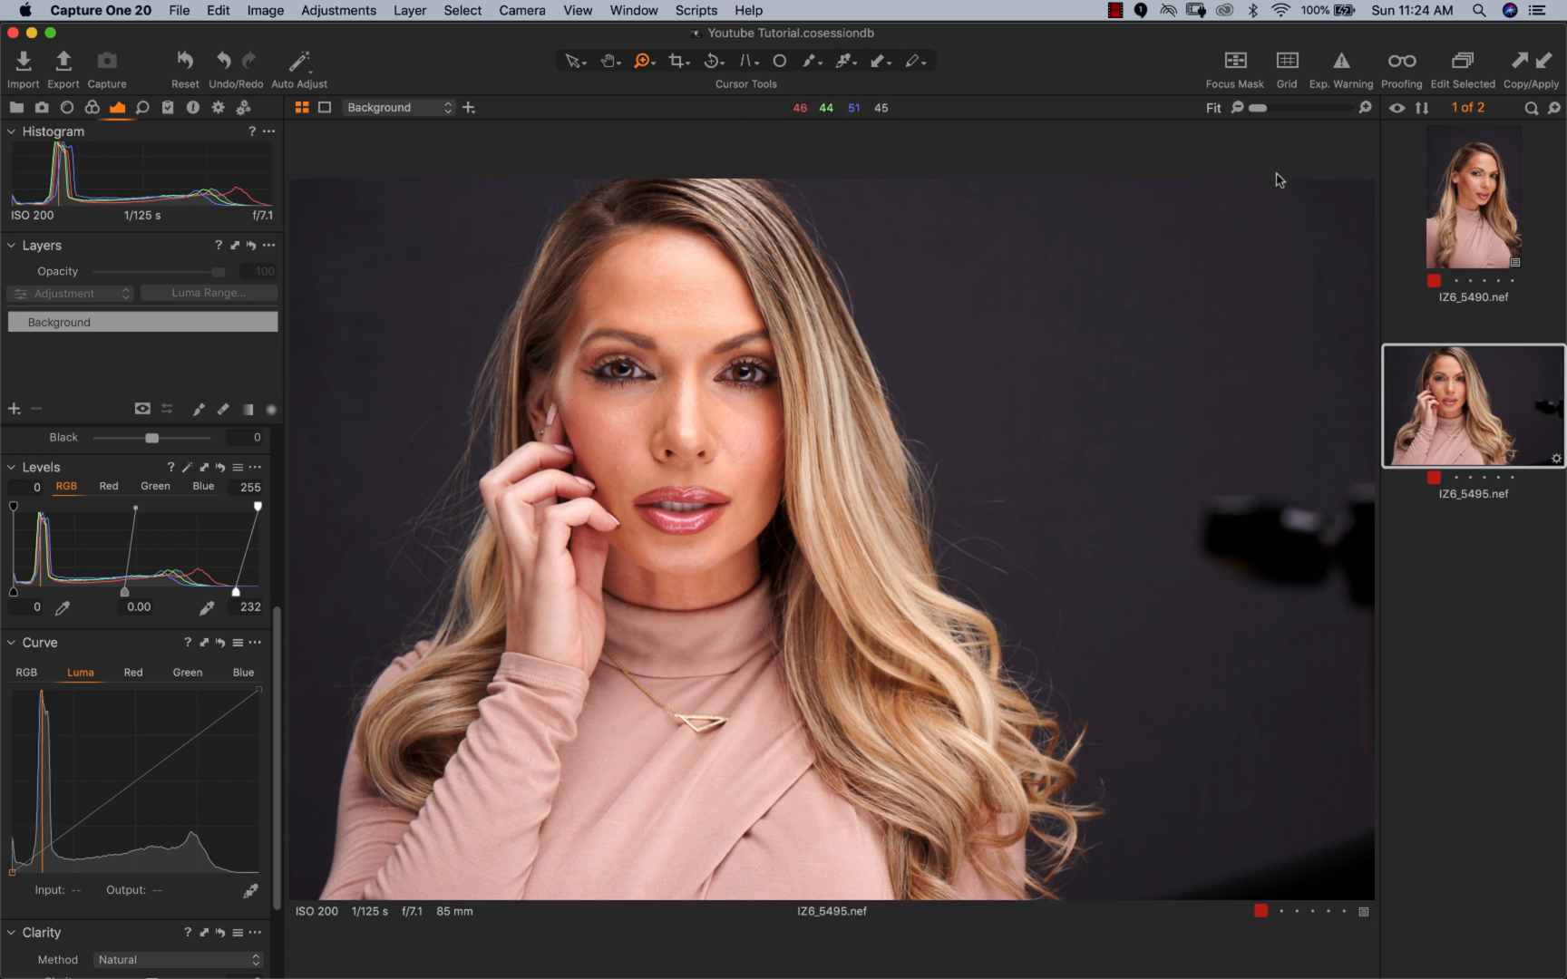
left_click(1341, 62)
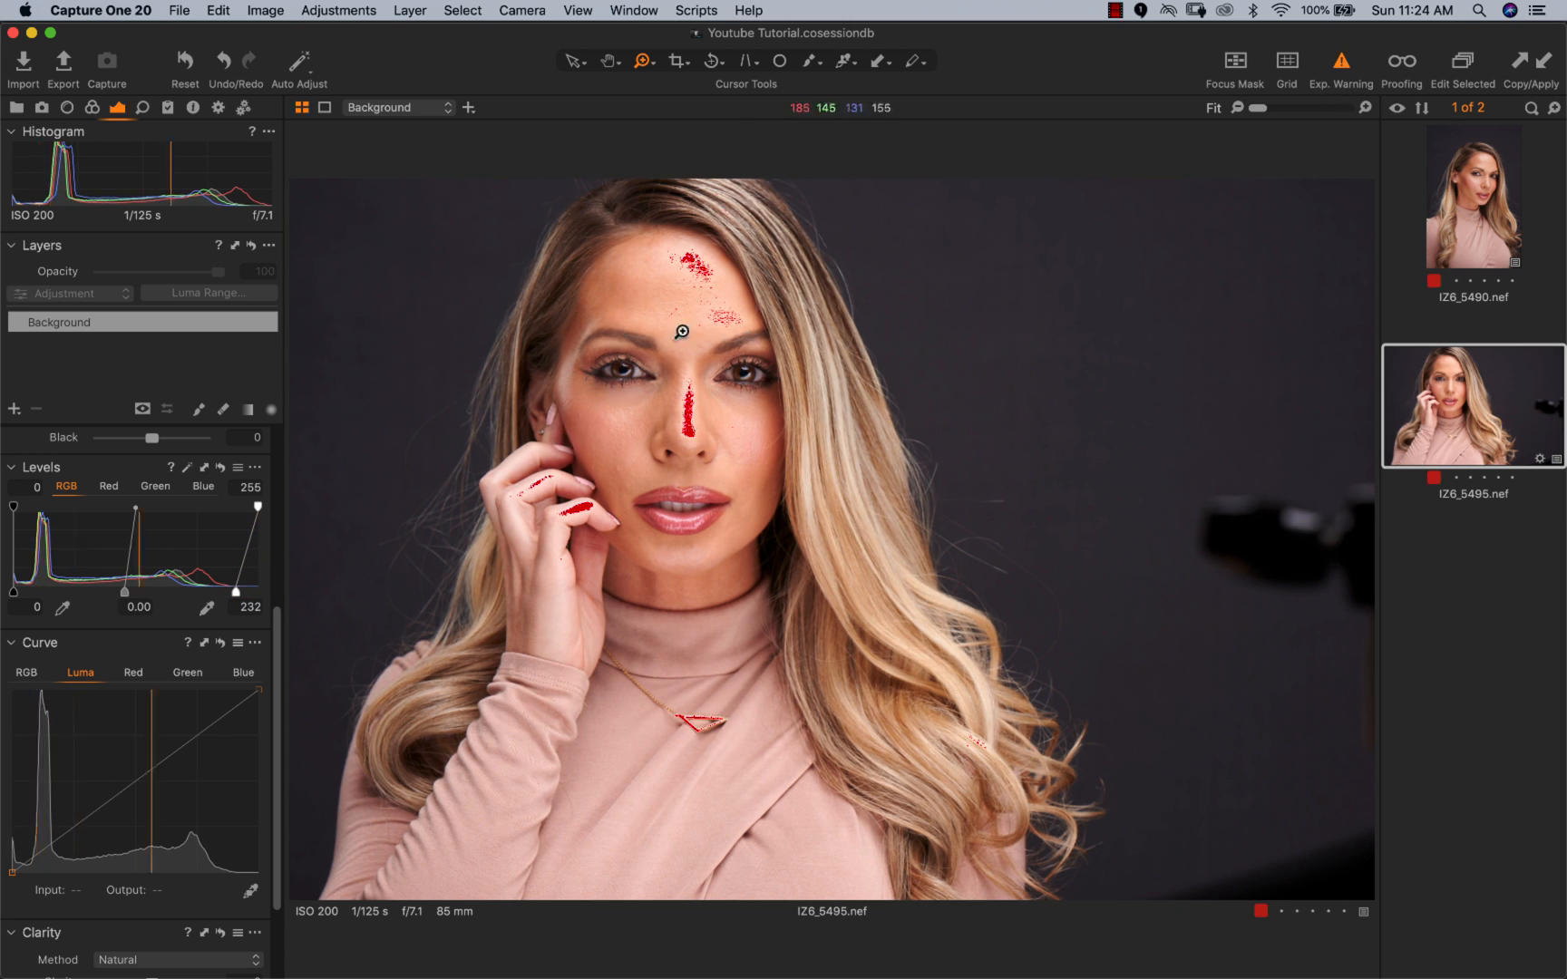
left_click_drag(237, 591, 241, 588)
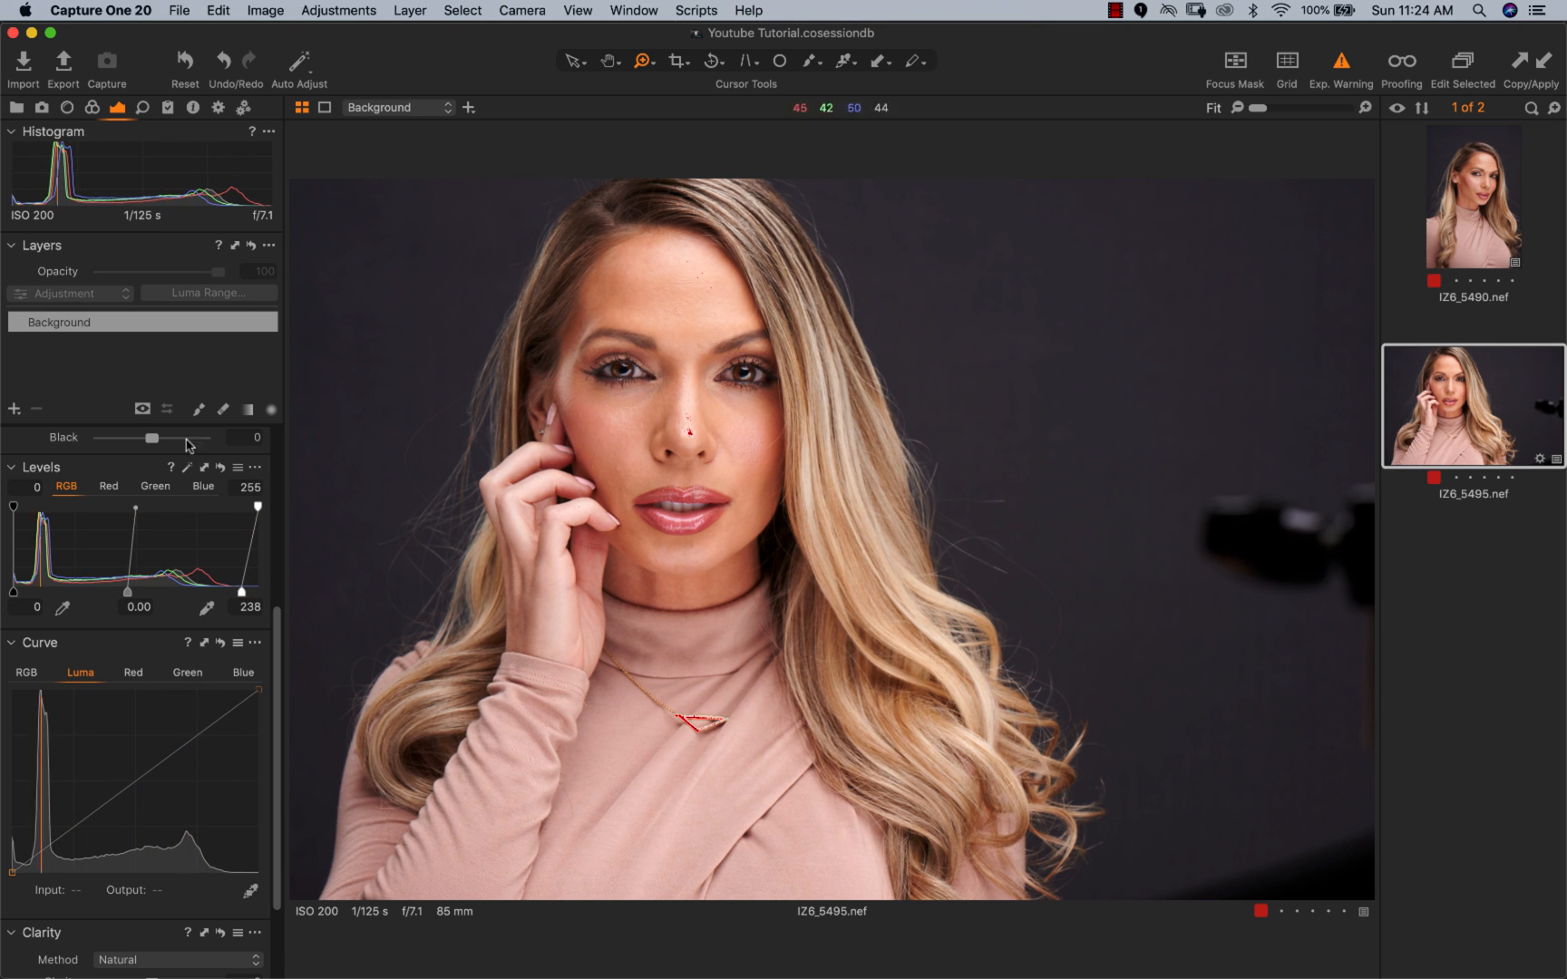
left_click_drag(13, 595, 16, 595)
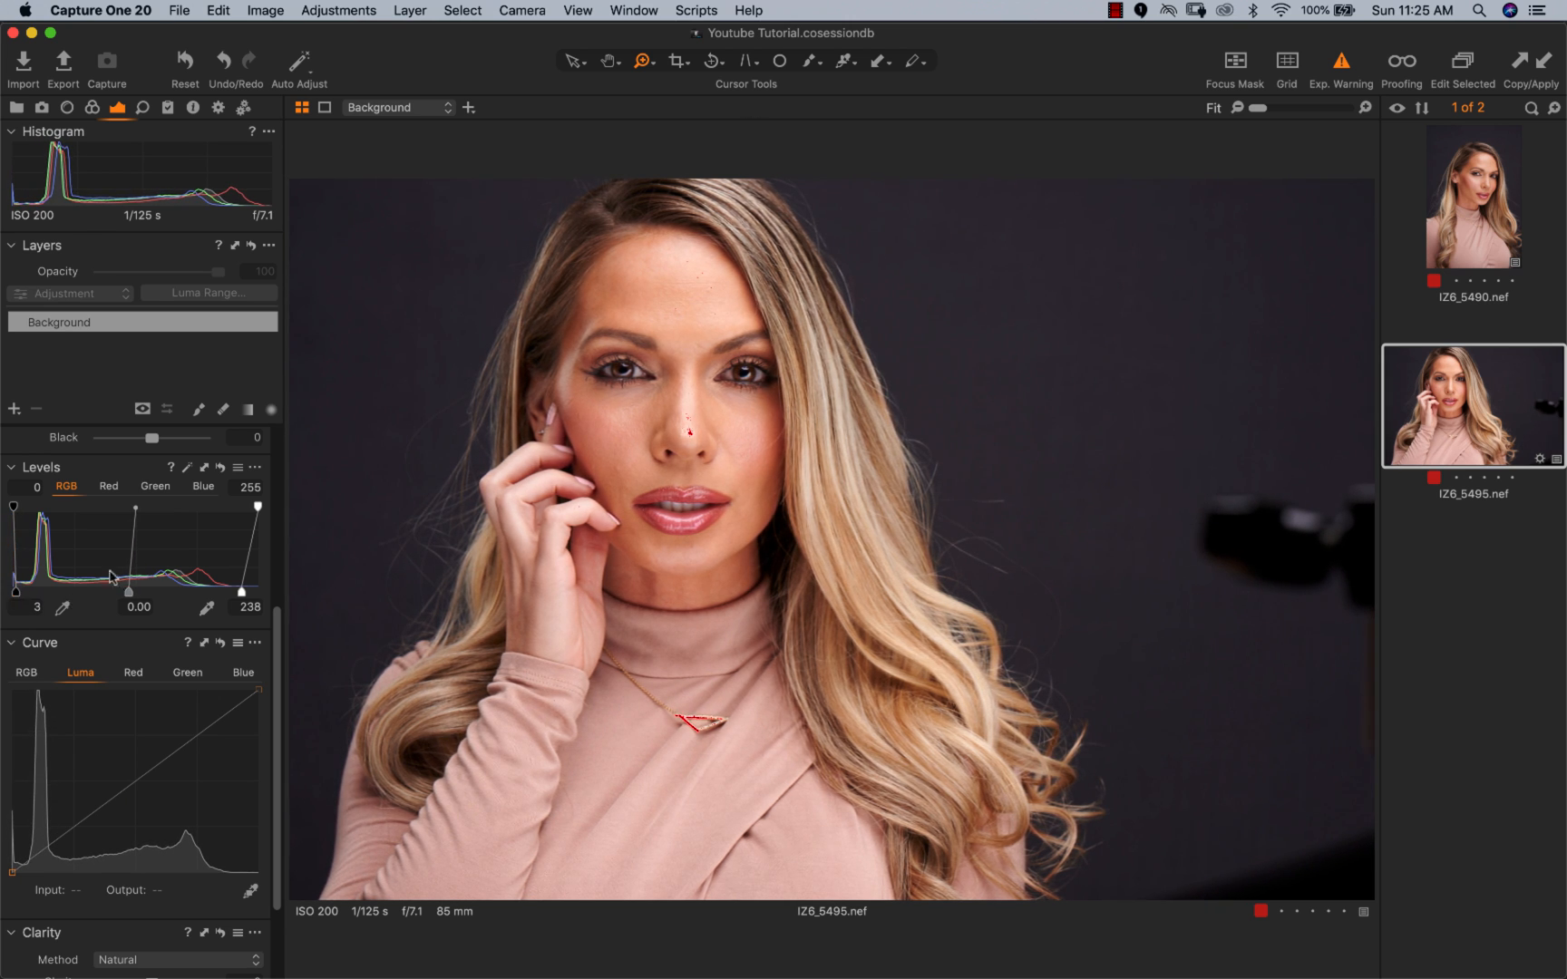
left_click_drag(241, 592, 243, 591)
Step: Set High Dynamic Range to Highlight -49, Shadow 2, White -27 and Black -15, and the Levels input shadow to 4
scroll(229, 555, "up", 3)
scroll(229, 551, "up", 3)
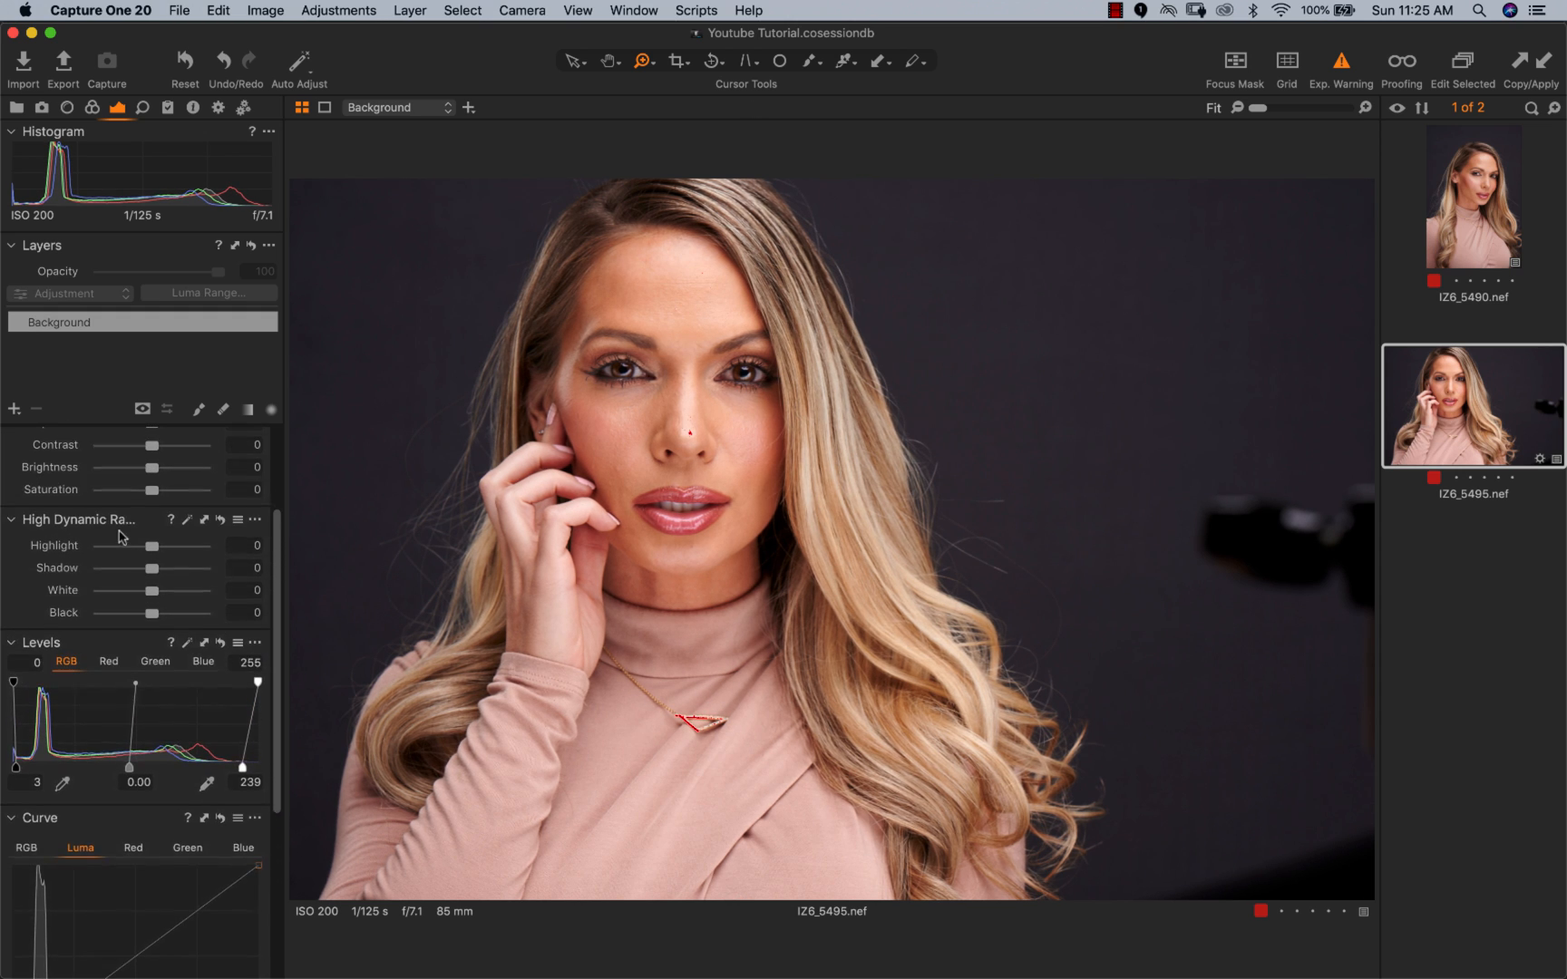
mouse_move(151, 551)
left_mouse_down()
mouse_move(47, 570)
mouse_move(128, 552)
left_mouse_up()
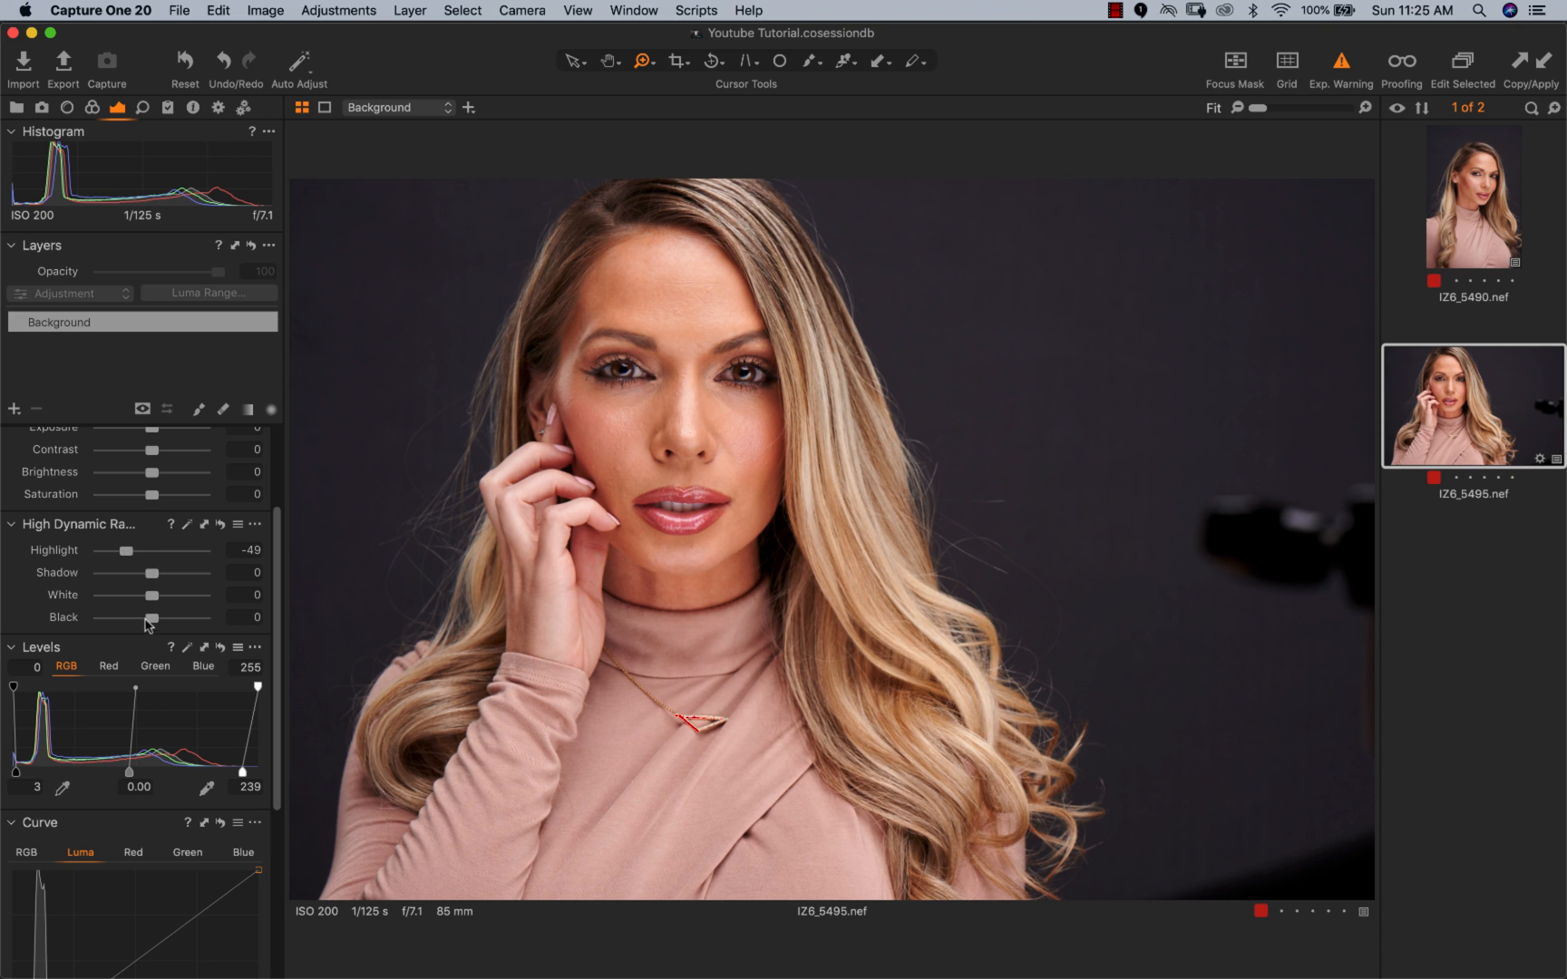
left_click_drag(153, 623, 155, 579)
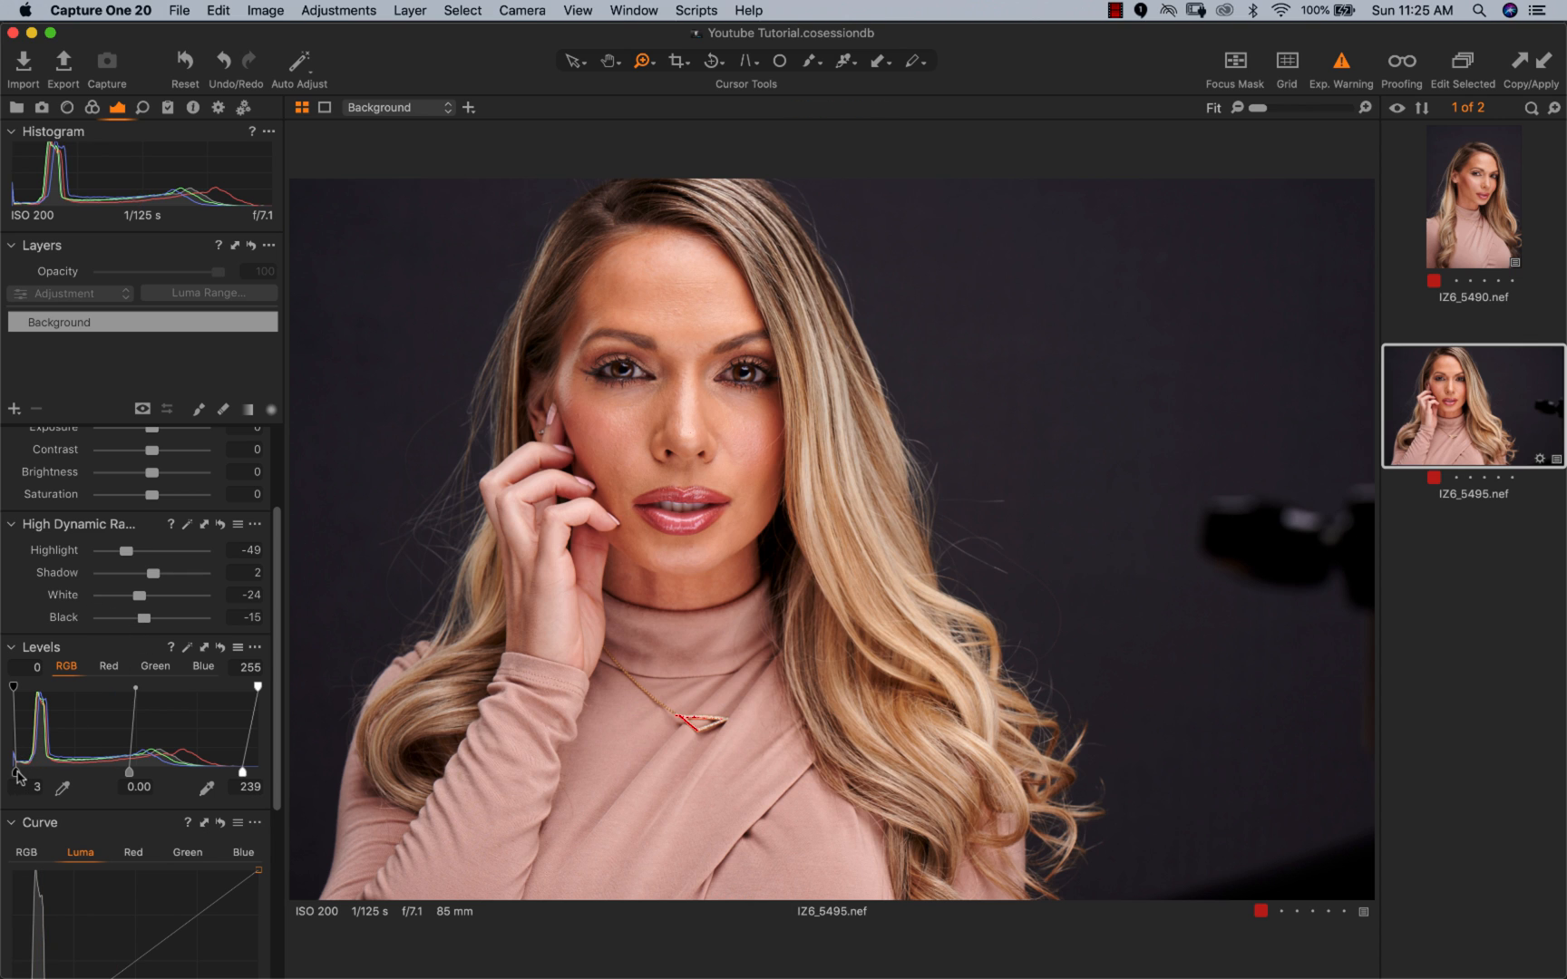
left_click_drag(15, 773, 16, 772)
left_click_drag(140, 596, 130, 599)
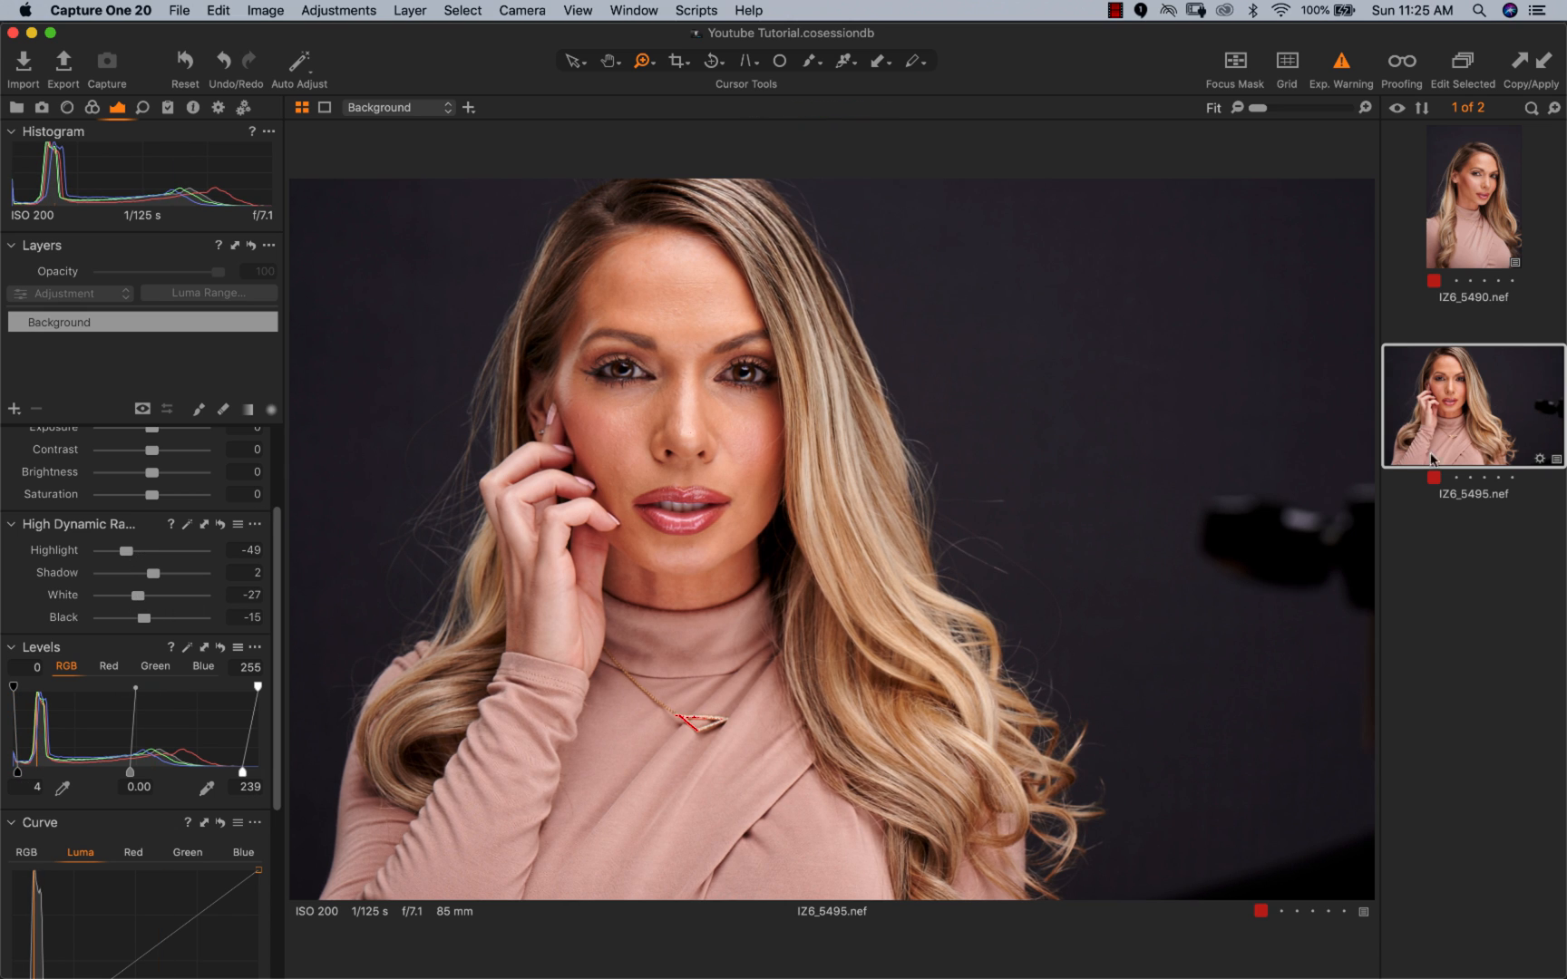
Step: Create a new variant of IZ6_5495.nef, compare it with the edited version, and reselect the edited variant
right_click(1446, 430)
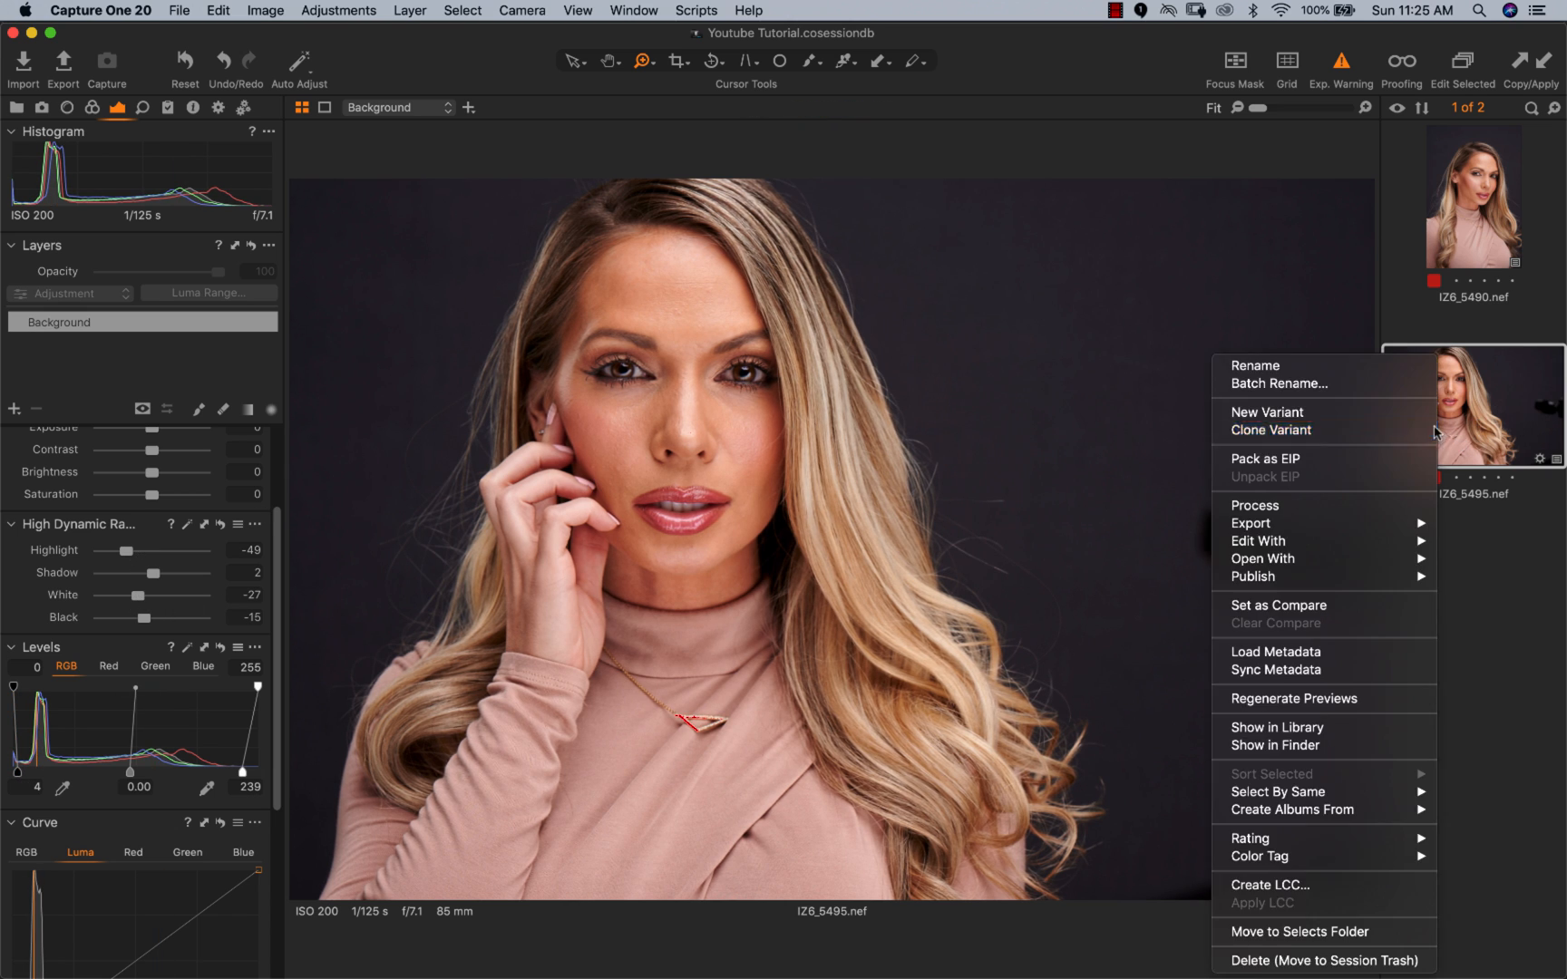
left_click(1294, 415)
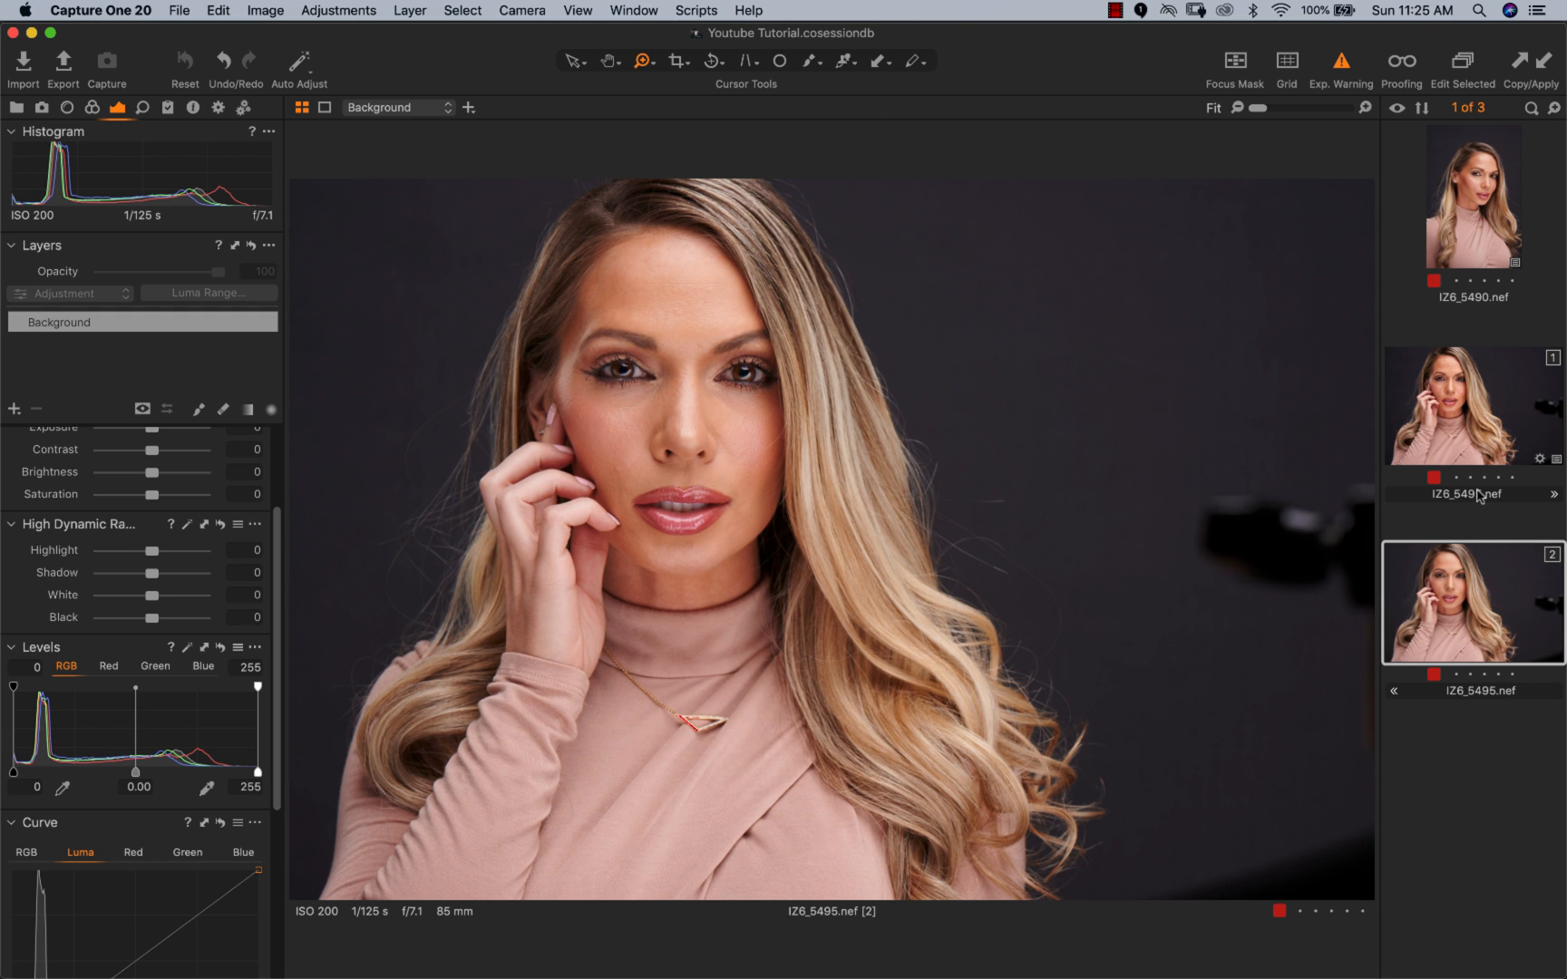
left_click(1455, 422)
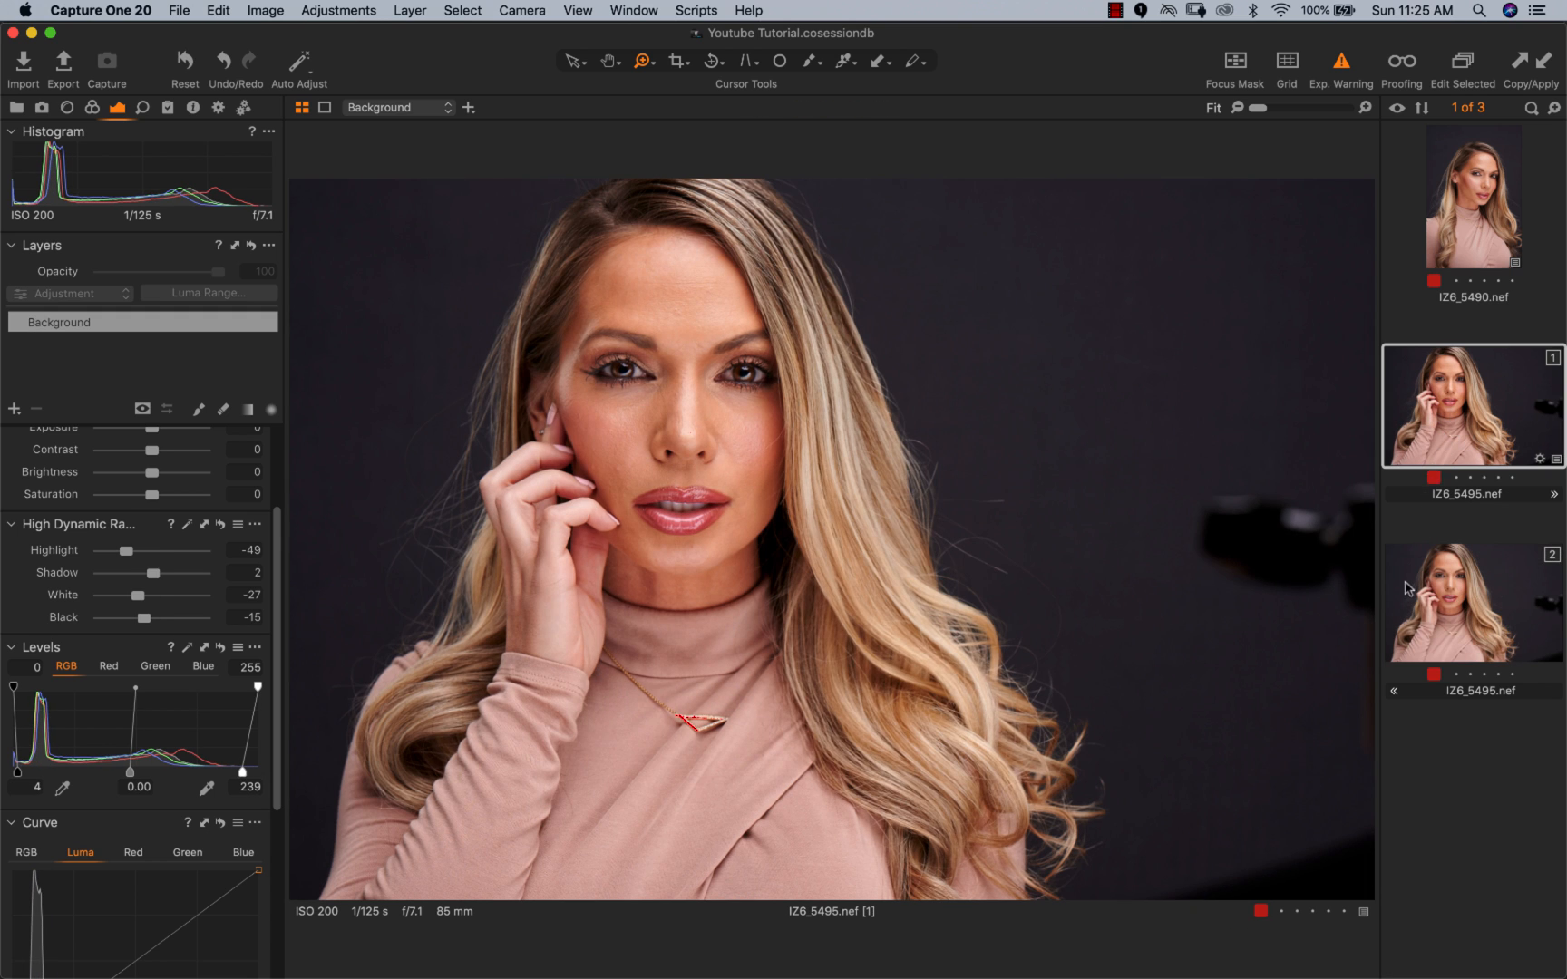
left_click(1428, 603)
left_click(1456, 440)
Step: Add a new adjustment layer named Skin above the background
scroll(184, 795, "down", 1)
scroll(184, 794, "down", 6)
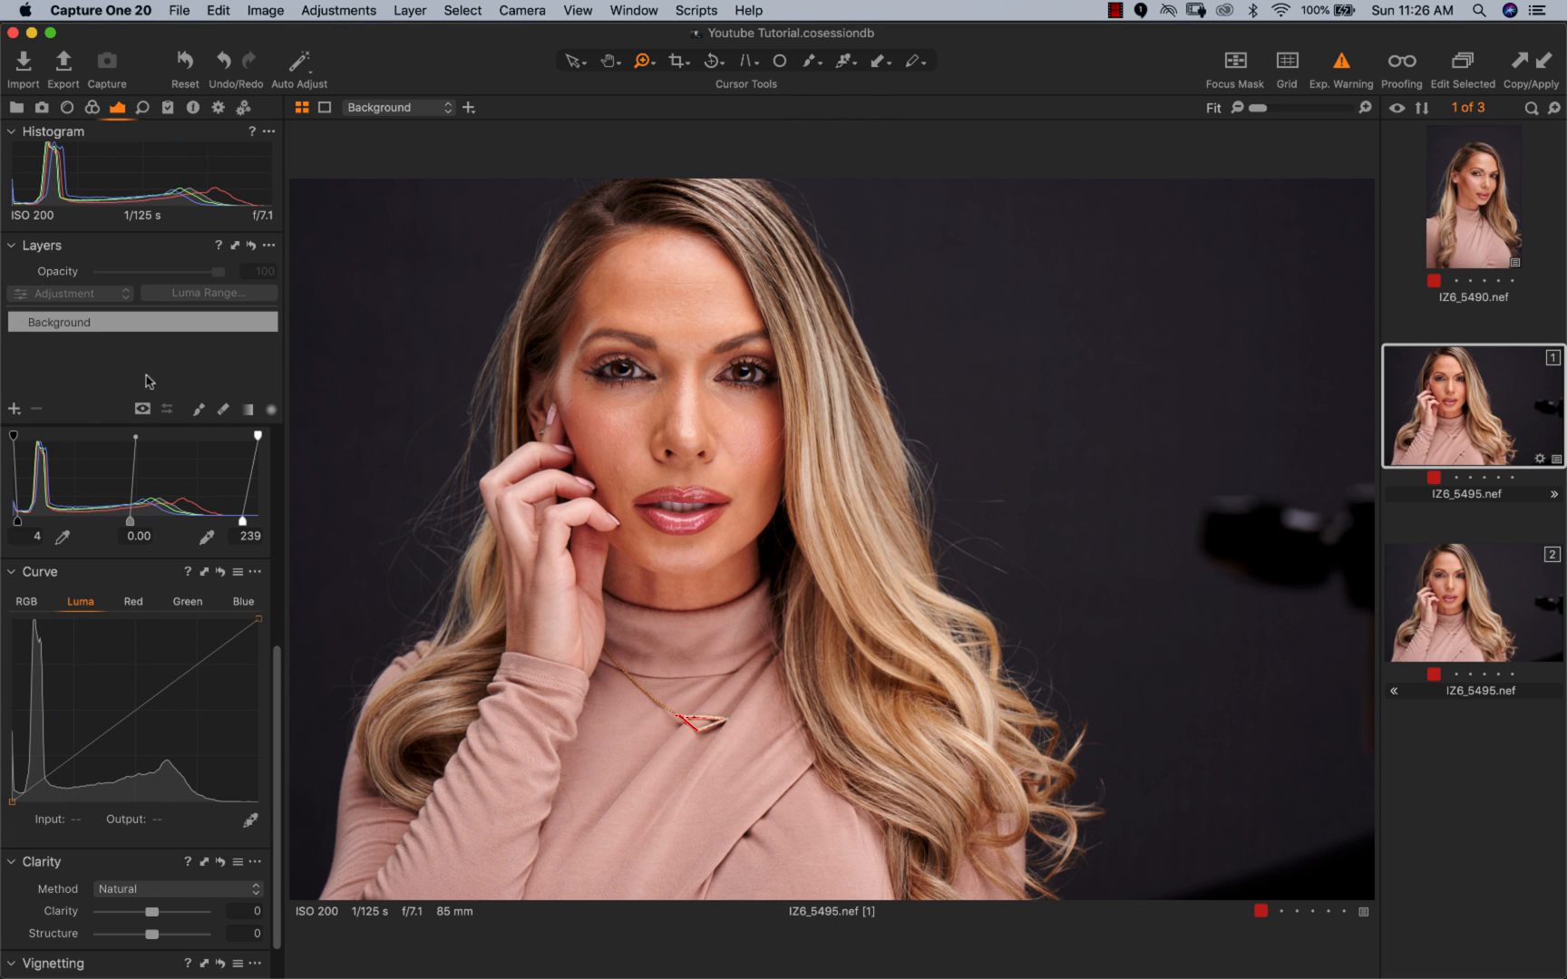
left_click(14, 409)
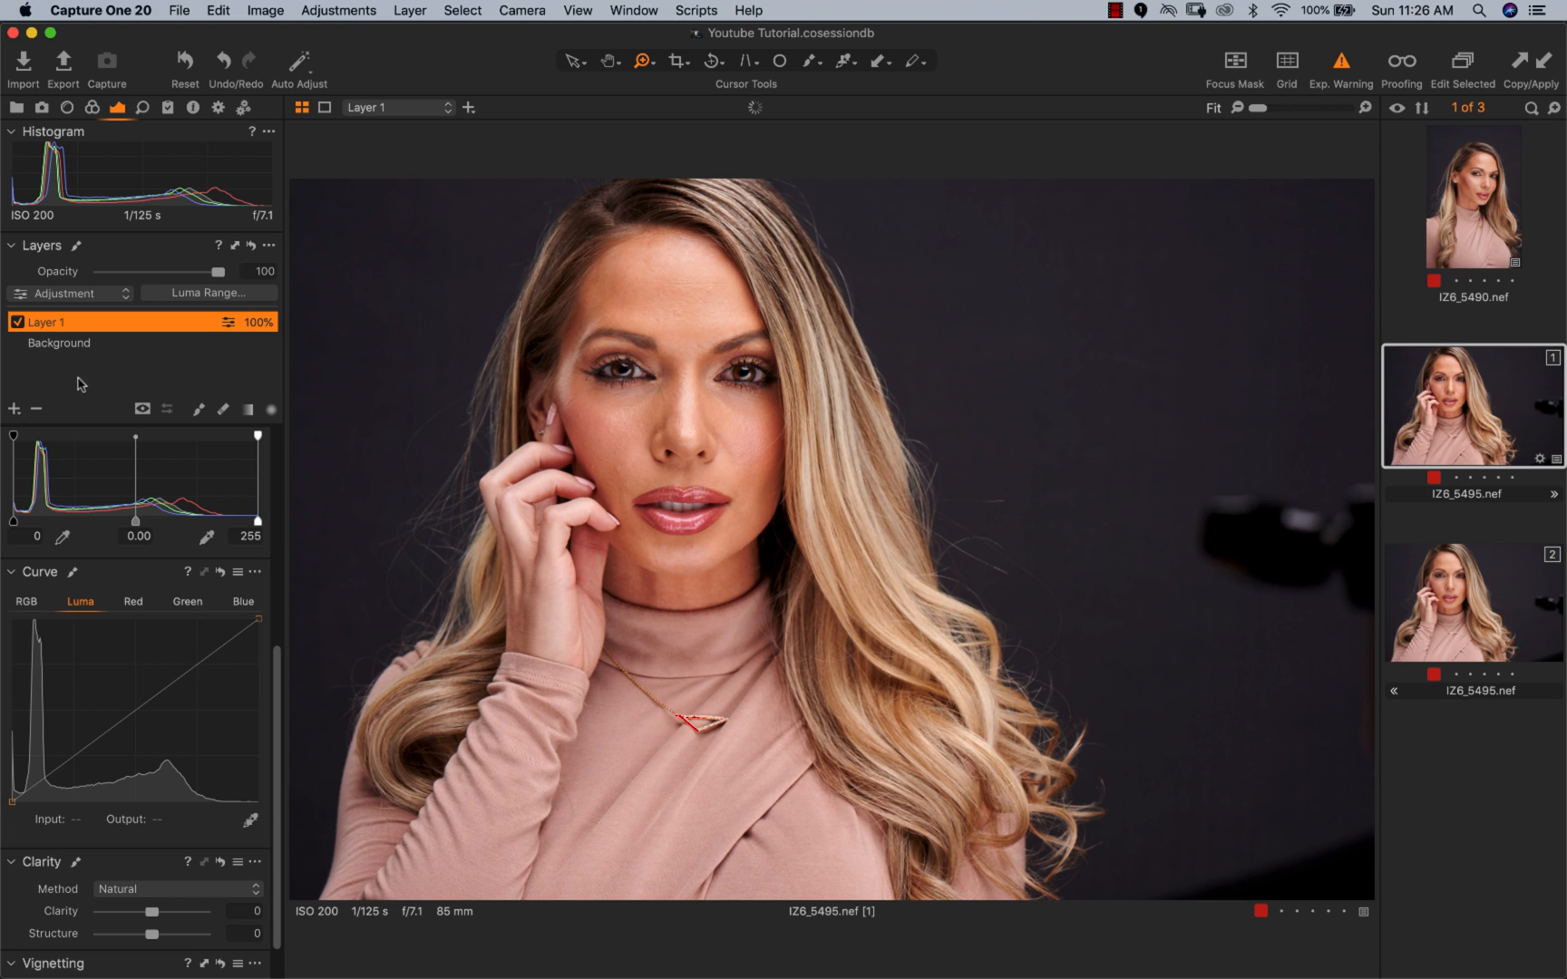
double_click(51, 322)
type("Skin")
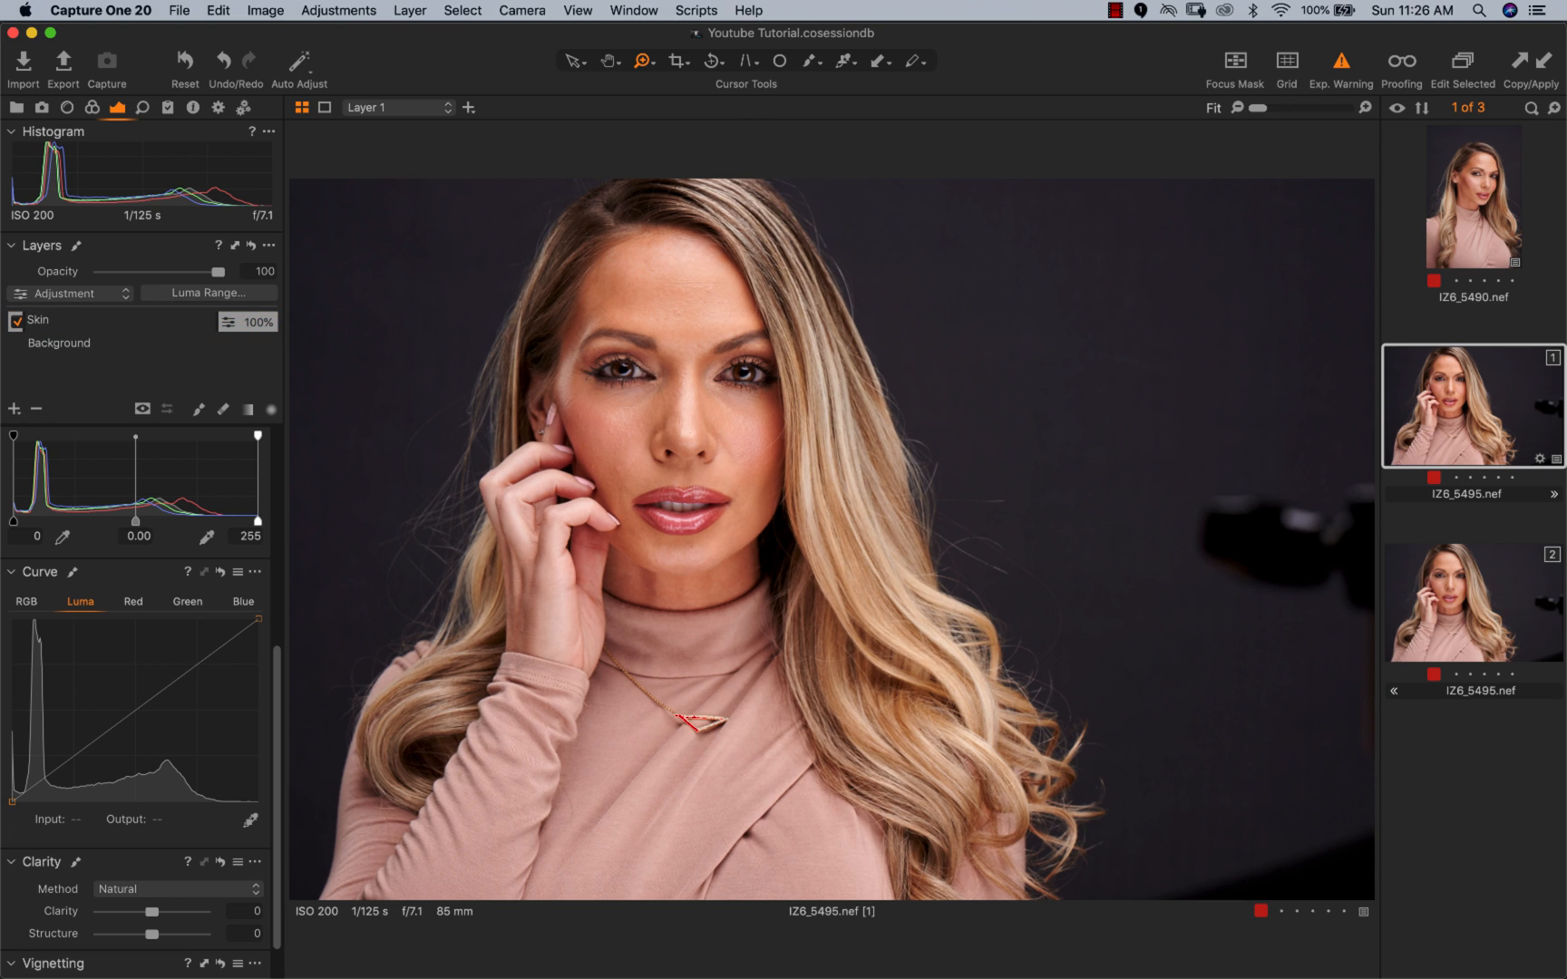
key("Return")
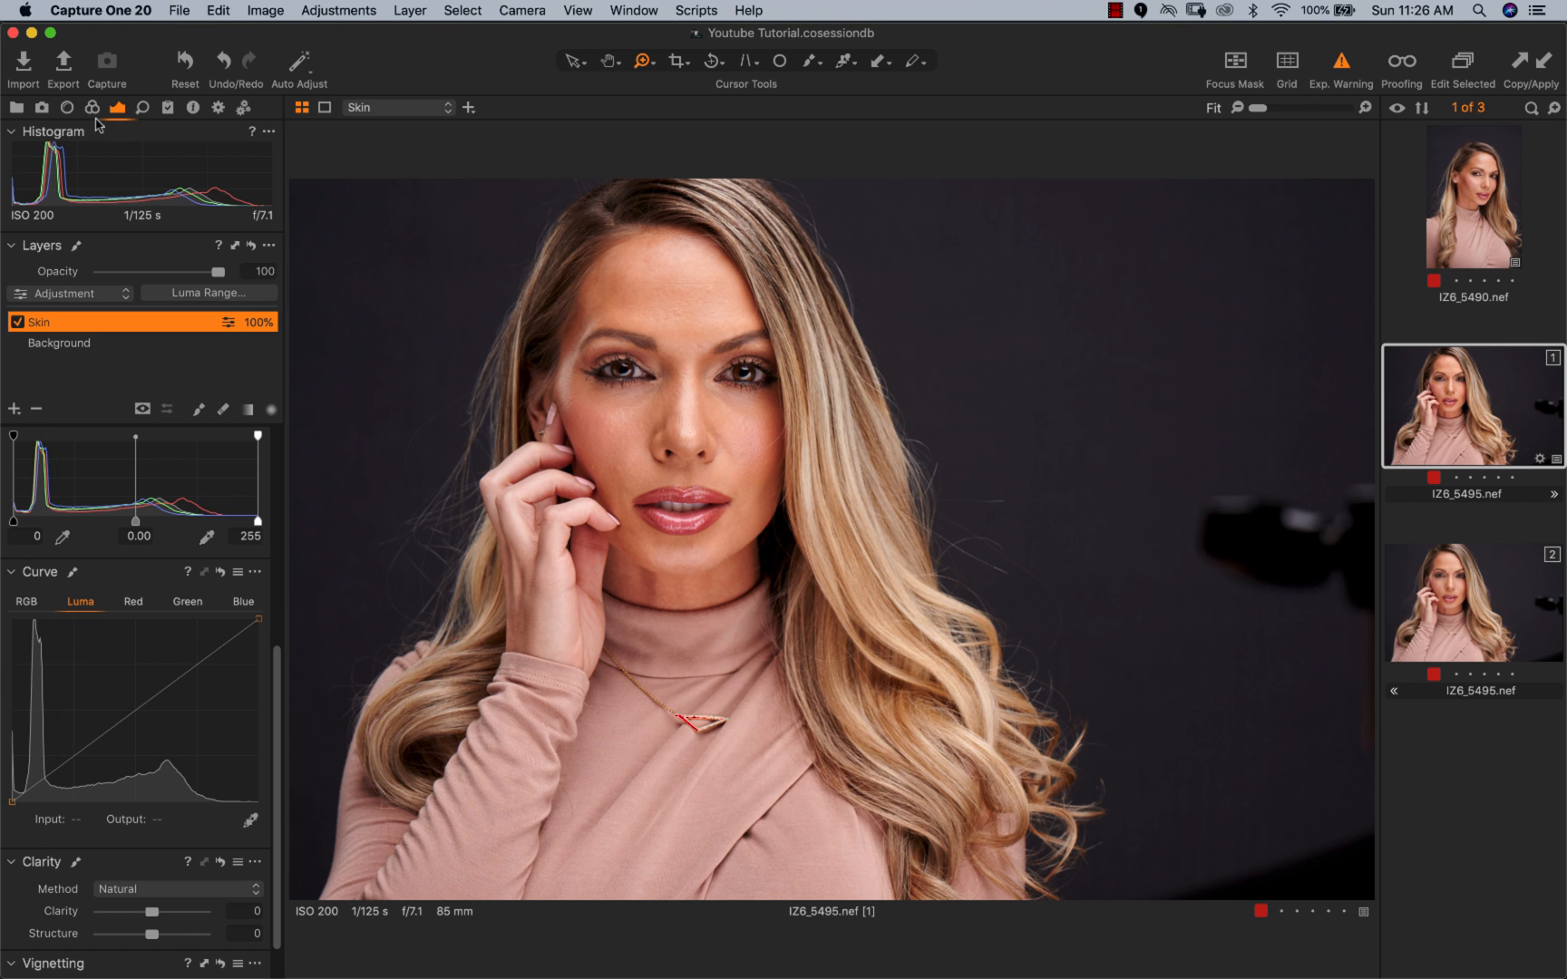
left_click(15, 409)
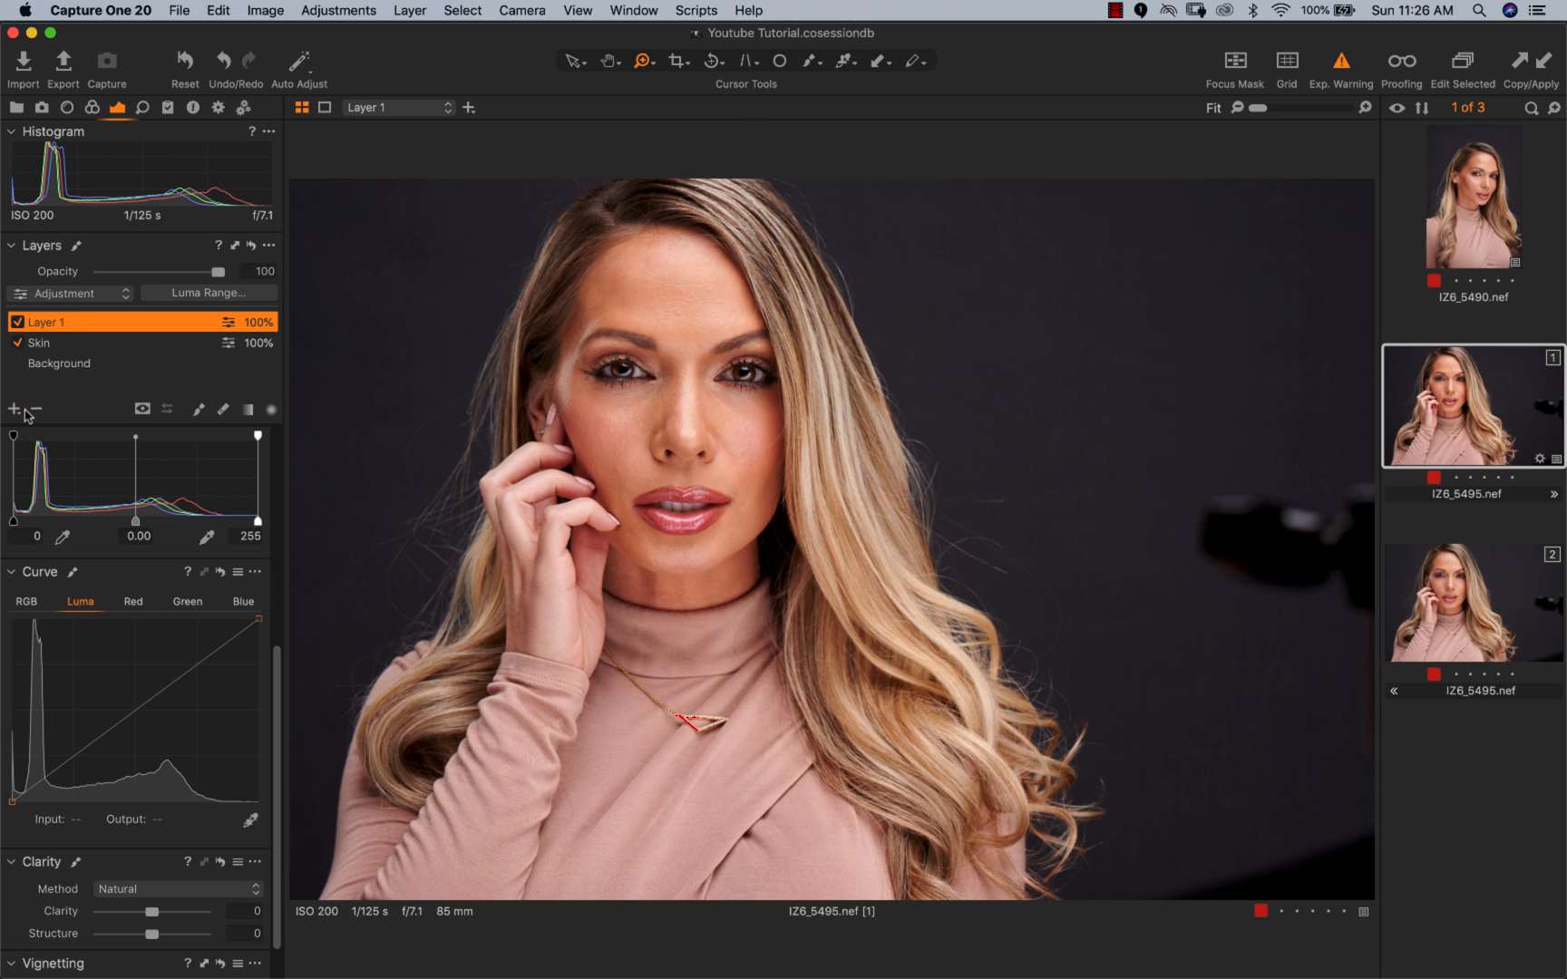
key("super+z")
Step: Set the brush opacity to 100 and paint the Skin layer's mask over the woman's hand, fingers and wrist
left_click(198, 412)
mouse_move(542, 591)
left_mouse_down()
mouse_move(553, 552)
mouse_move(537, 569)
mouse_move(549, 620)
left_mouse_up()
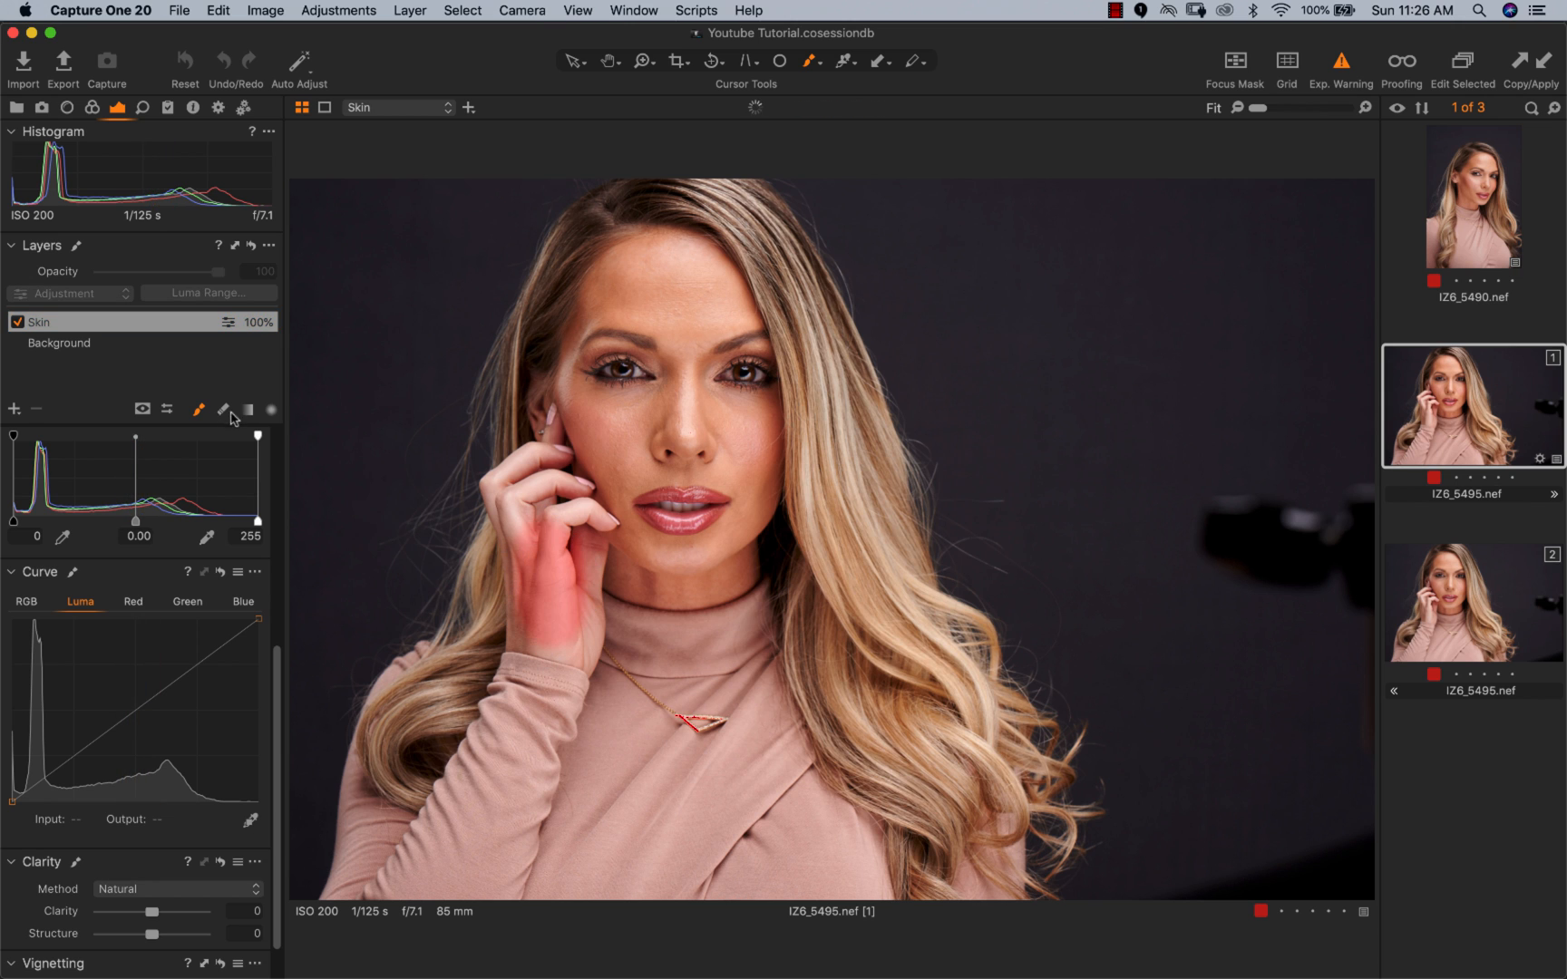
left_click(170, 410)
left_click_drag(200, 455, 277, 453)
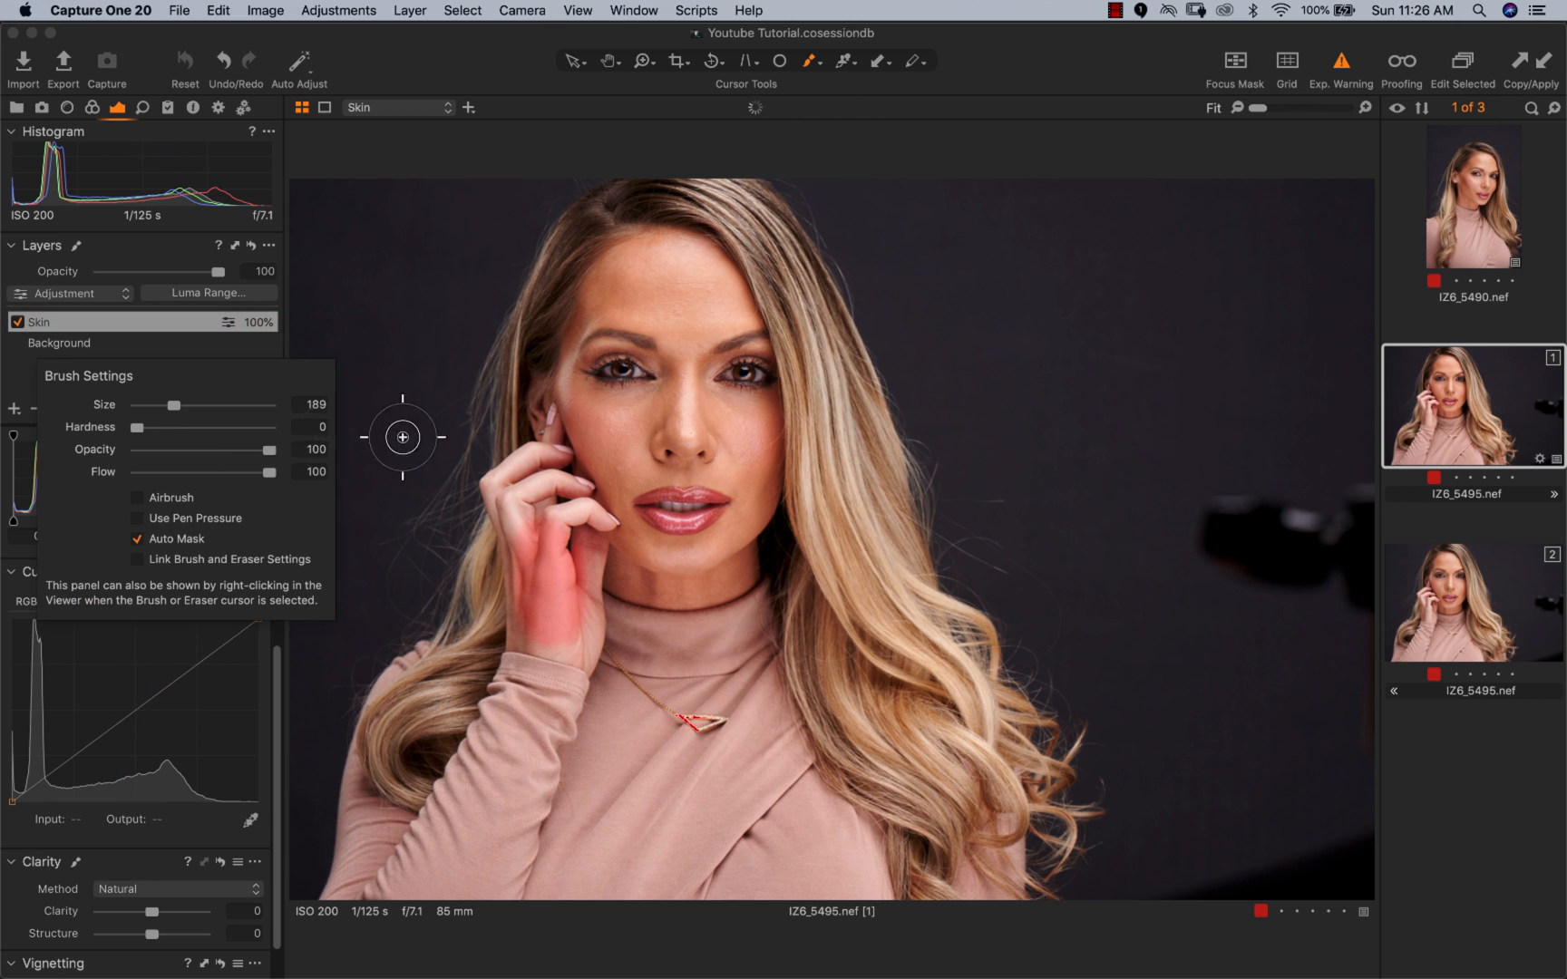
left_click(536, 542)
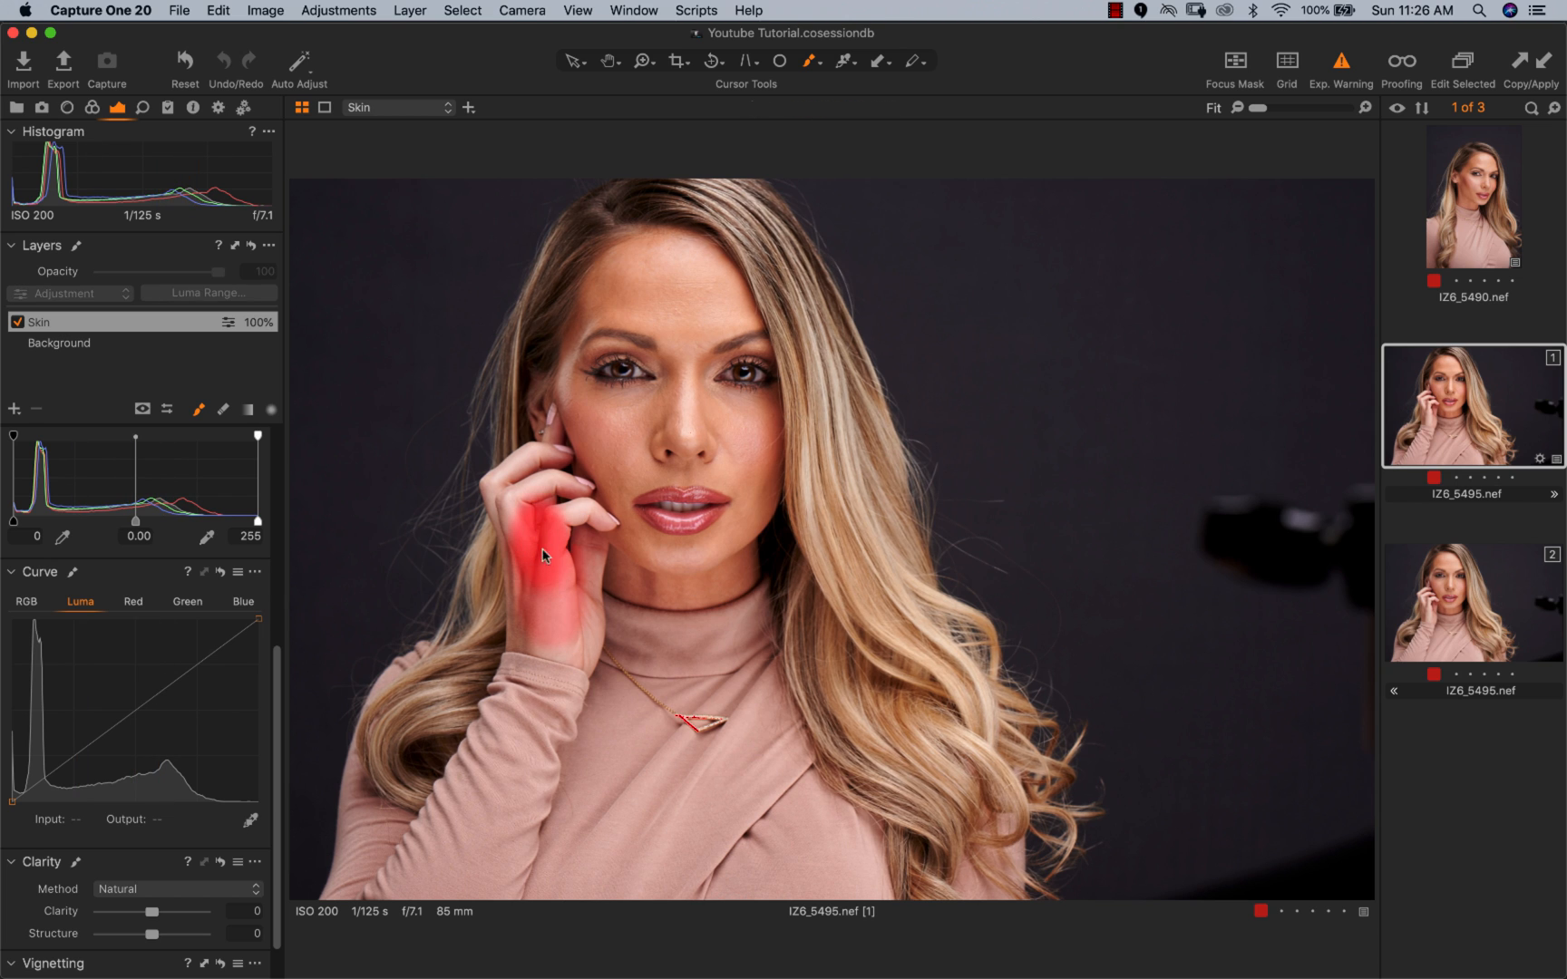
mouse_move(541, 528)
left_mouse_down()
mouse_move(577, 646)
mouse_move(531, 636)
mouse_move(496, 494)
mouse_move(566, 519)
mouse_move(580, 548)
left_mouse_up()
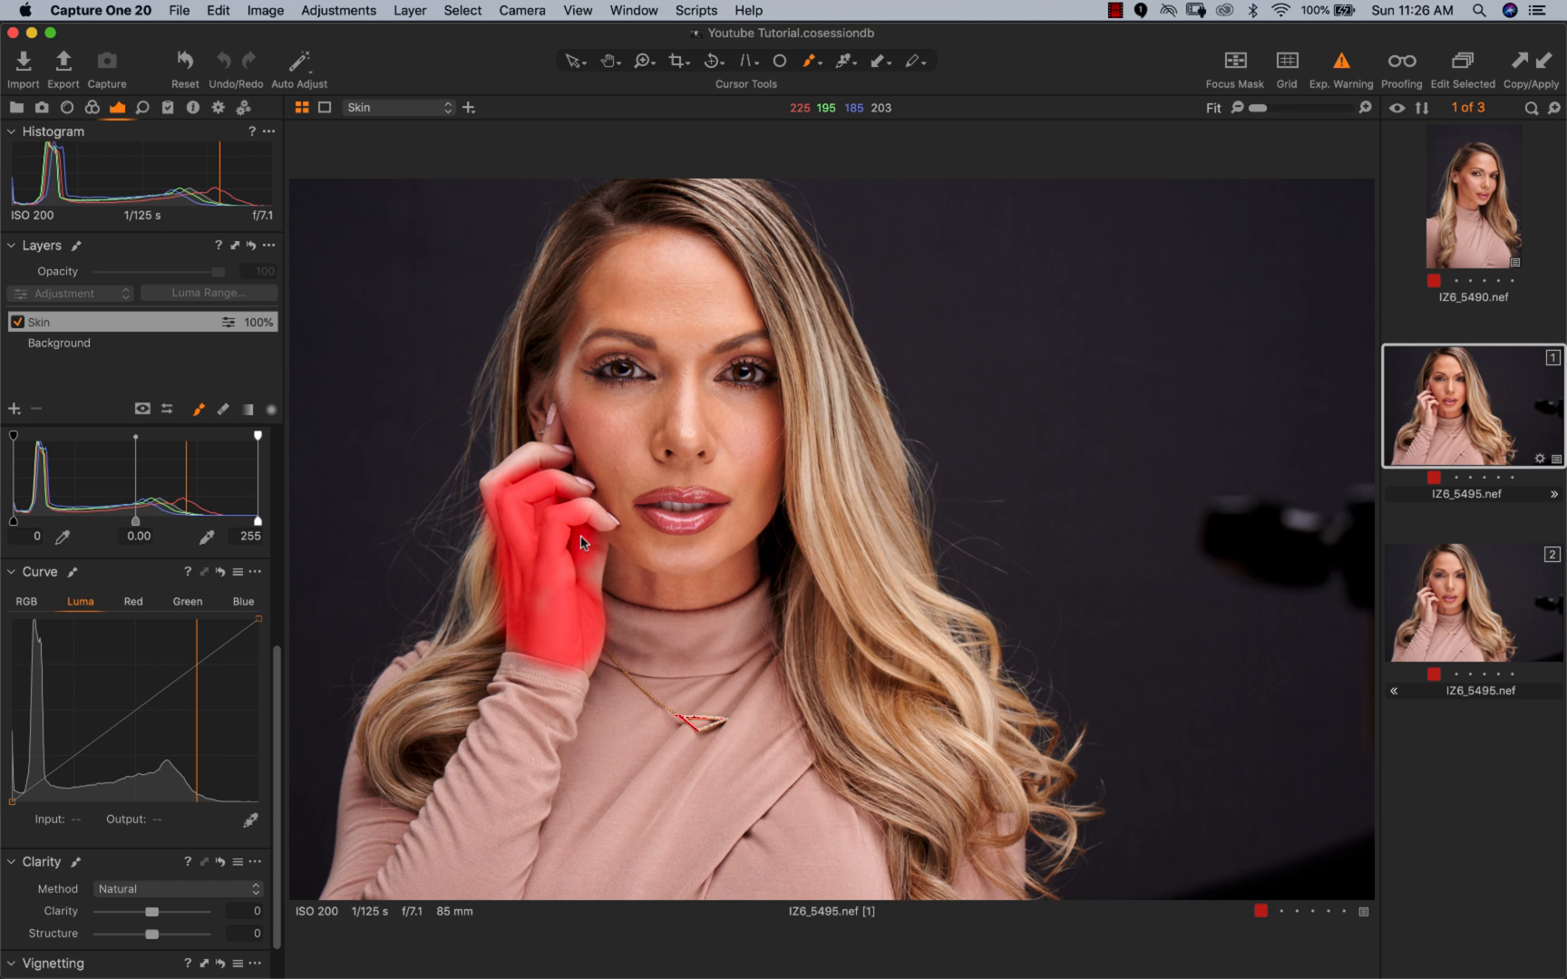
left_click_drag(583, 658, 582, 651)
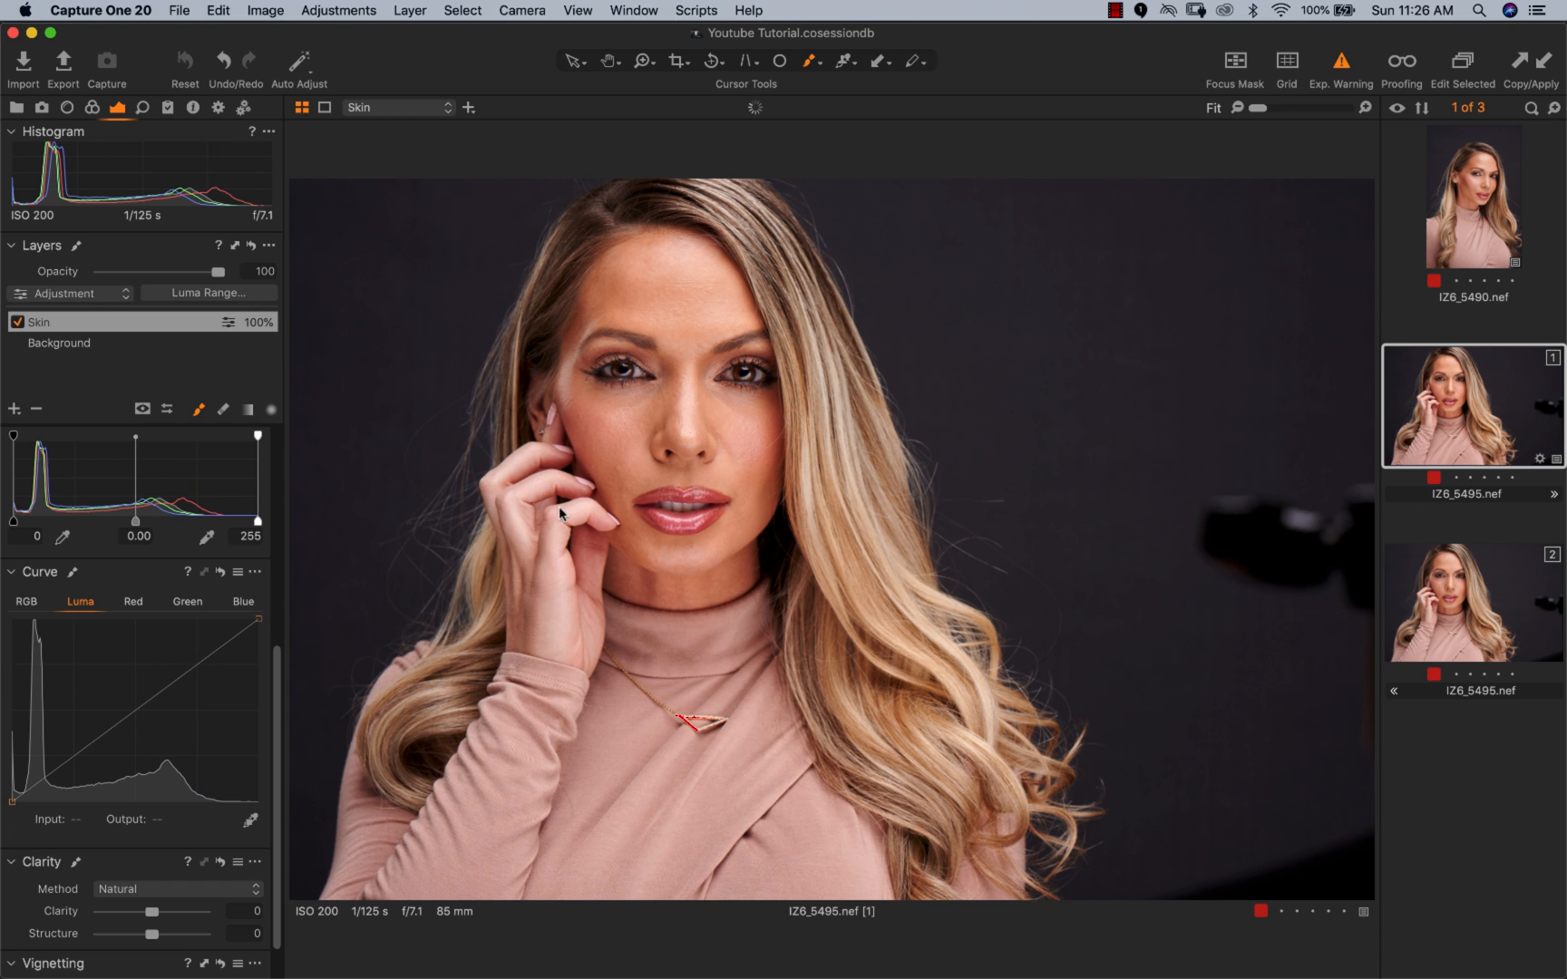
mouse_move(580, 494)
left_mouse_down()
mouse_move(517, 472)
mouse_move(496, 485)
mouse_move(554, 463)
mouse_move(542, 458)
mouse_move(602, 540)
left_mouse_up()
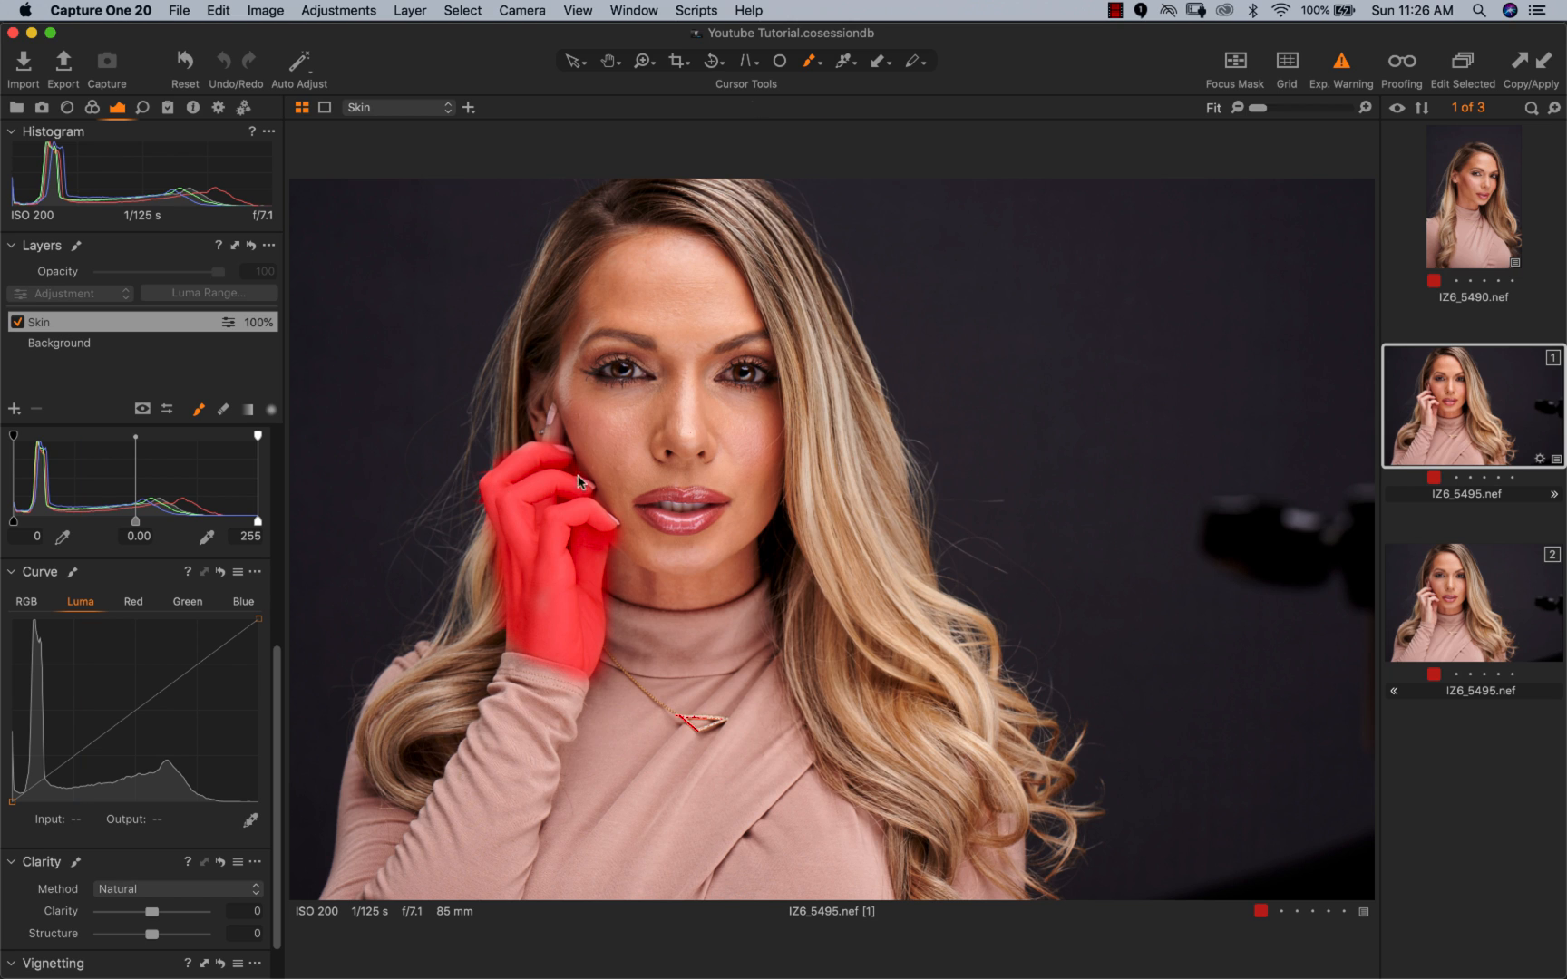
left_click_drag(548, 424, 556, 448)
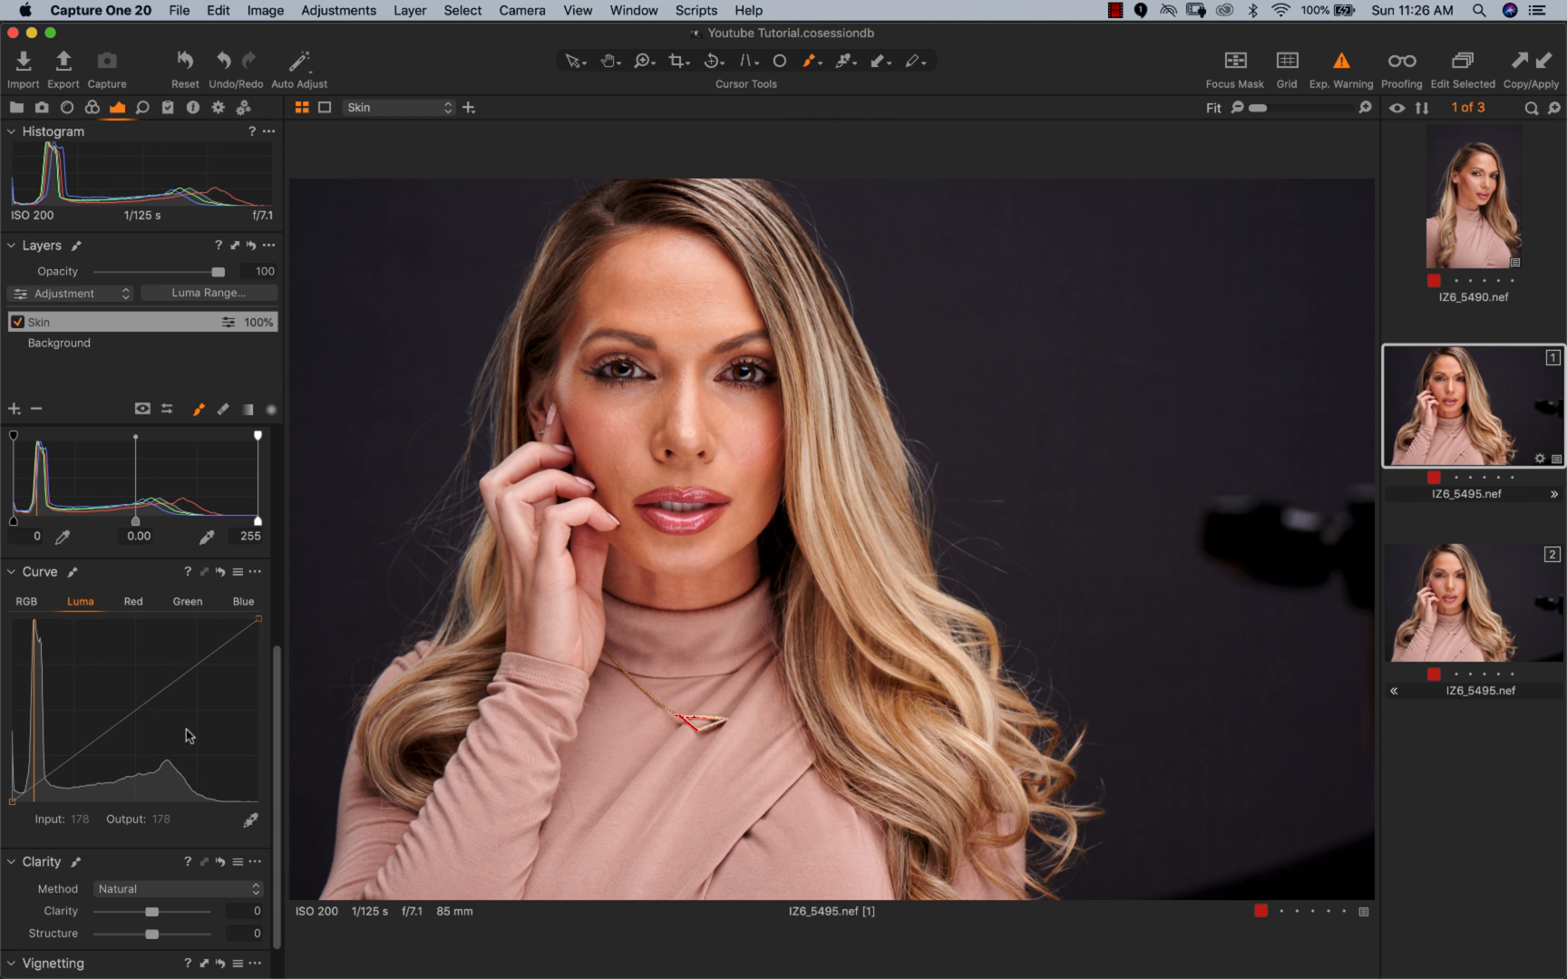
Step: Sample the skin color on the forehead as the Skin Tone reference in the Color Editor for the Skin layer
scroll(139, 721, "down", 2)
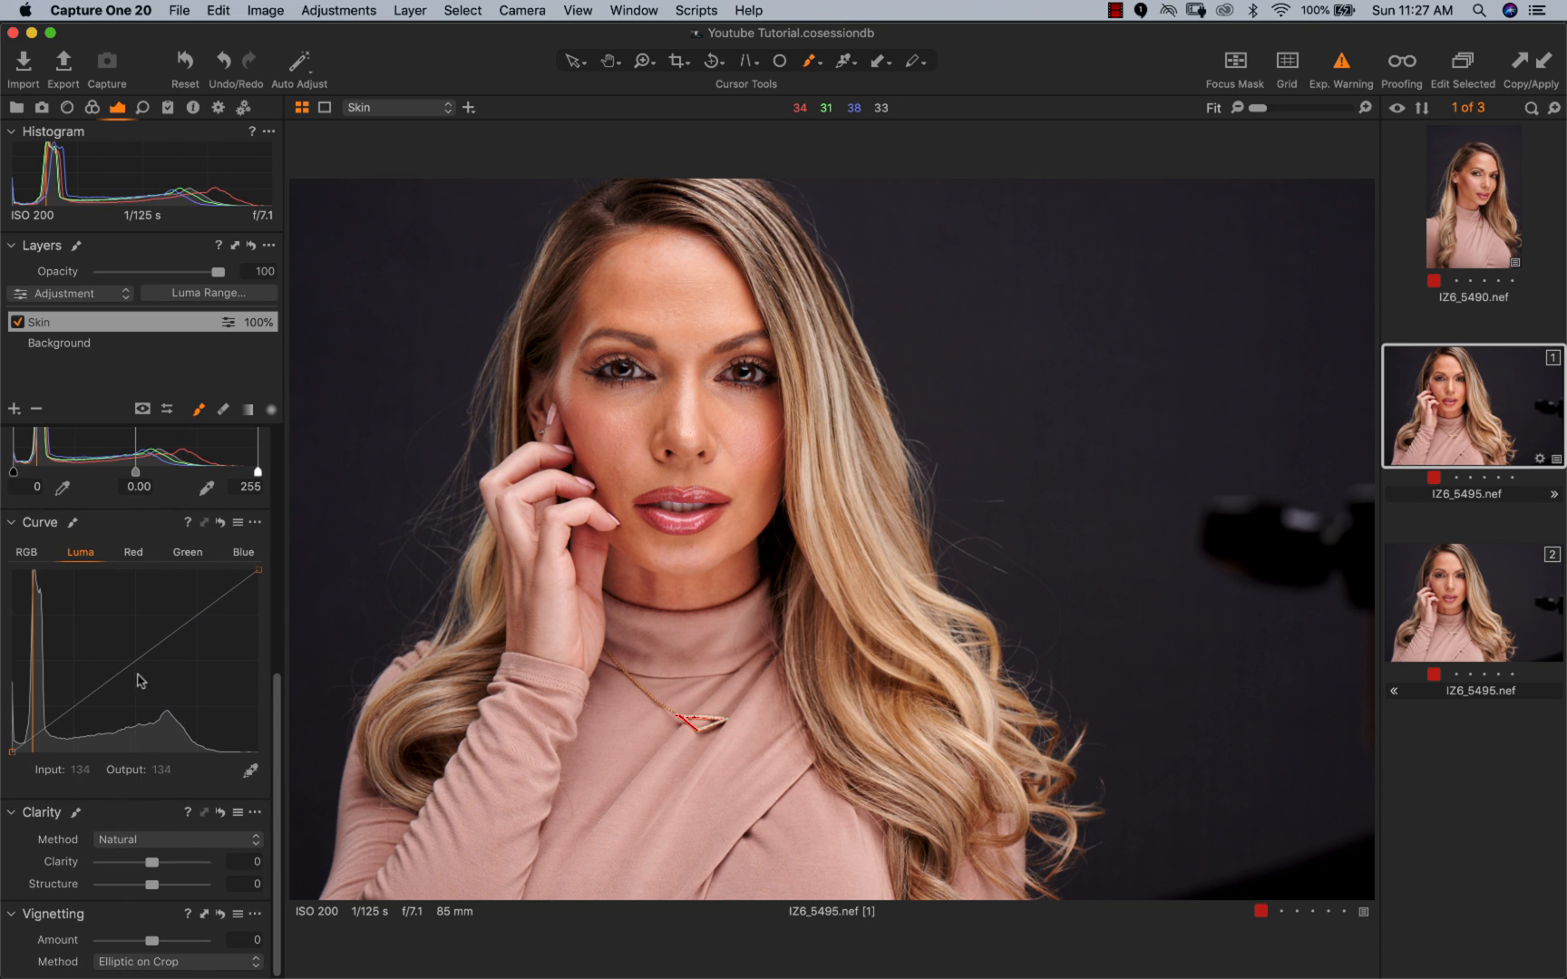
left_click(93, 108)
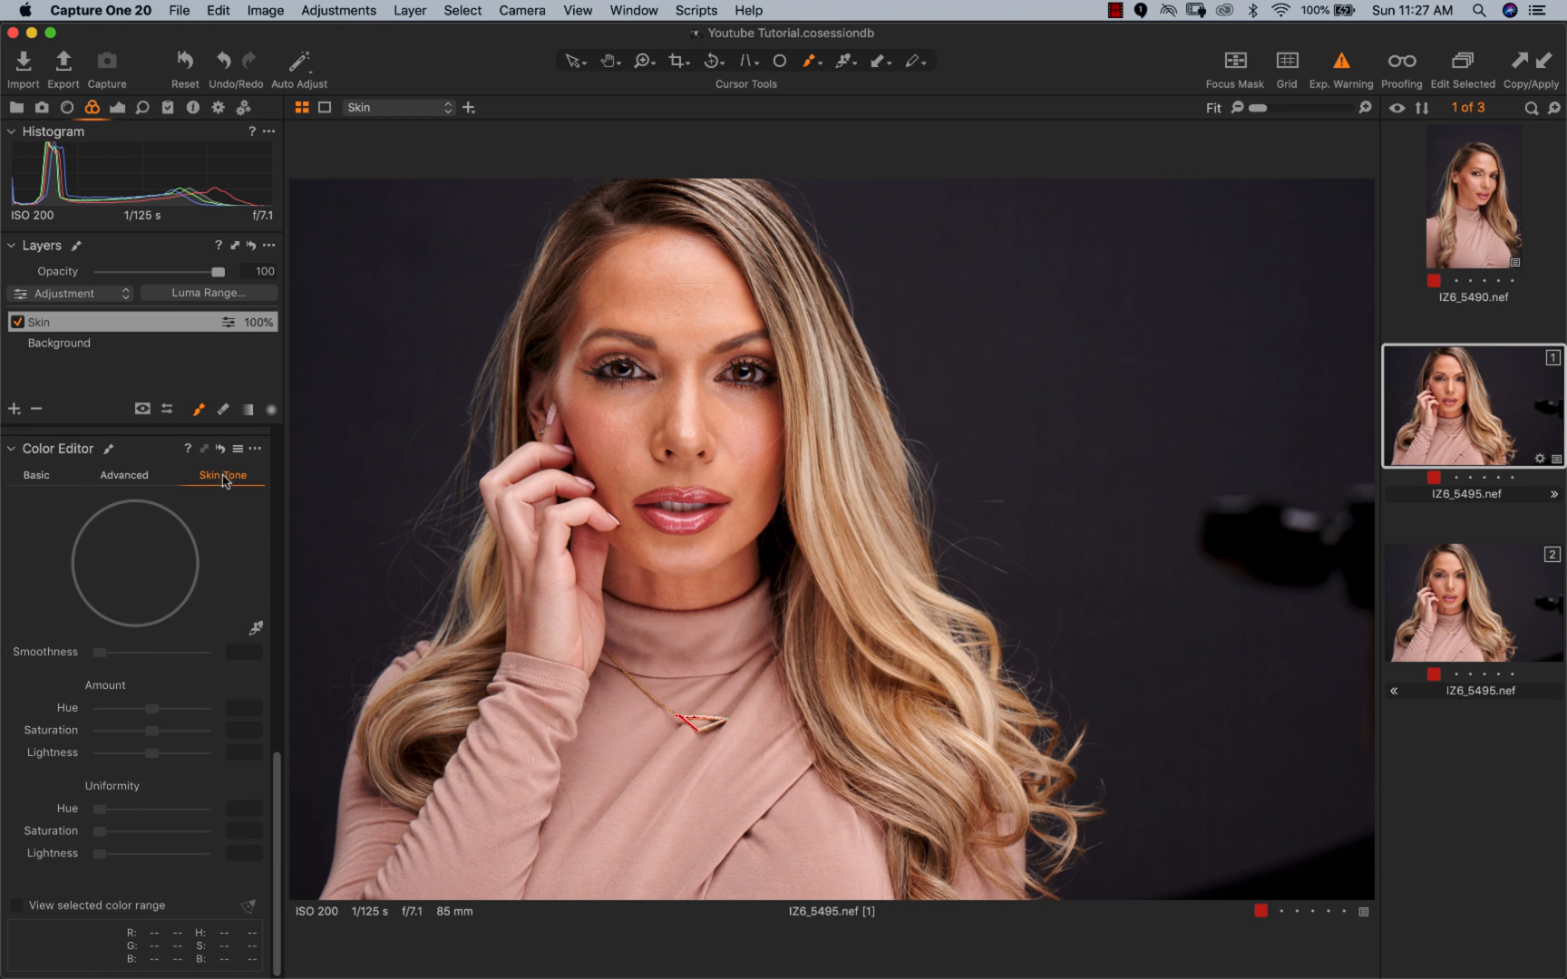
left_click(256, 628)
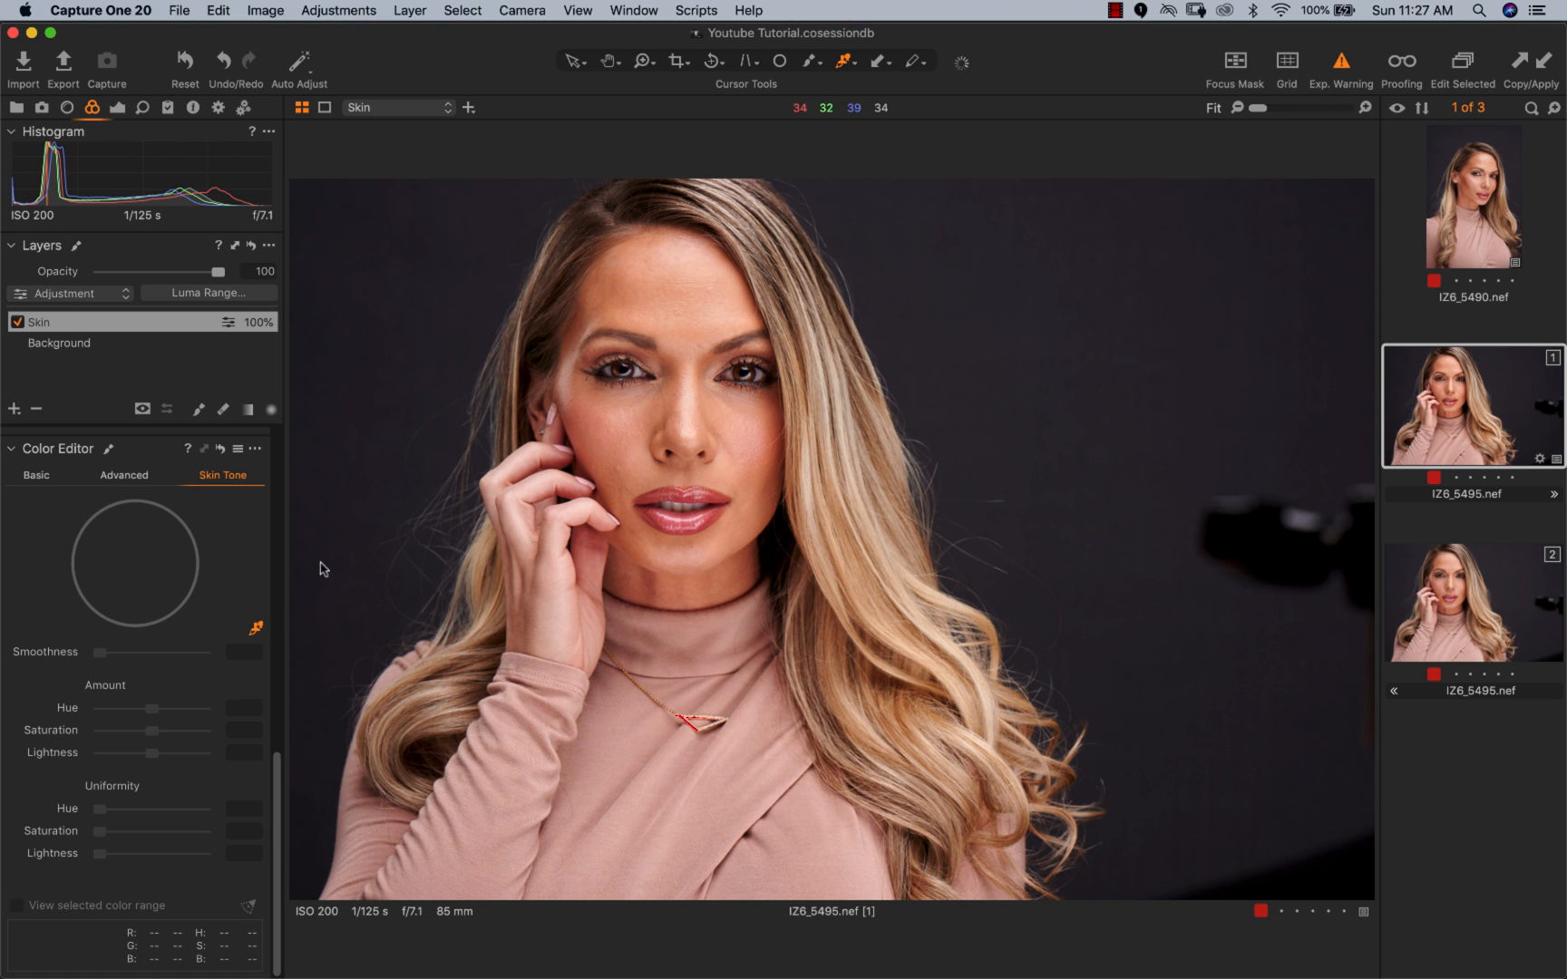
left_click(636, 293)
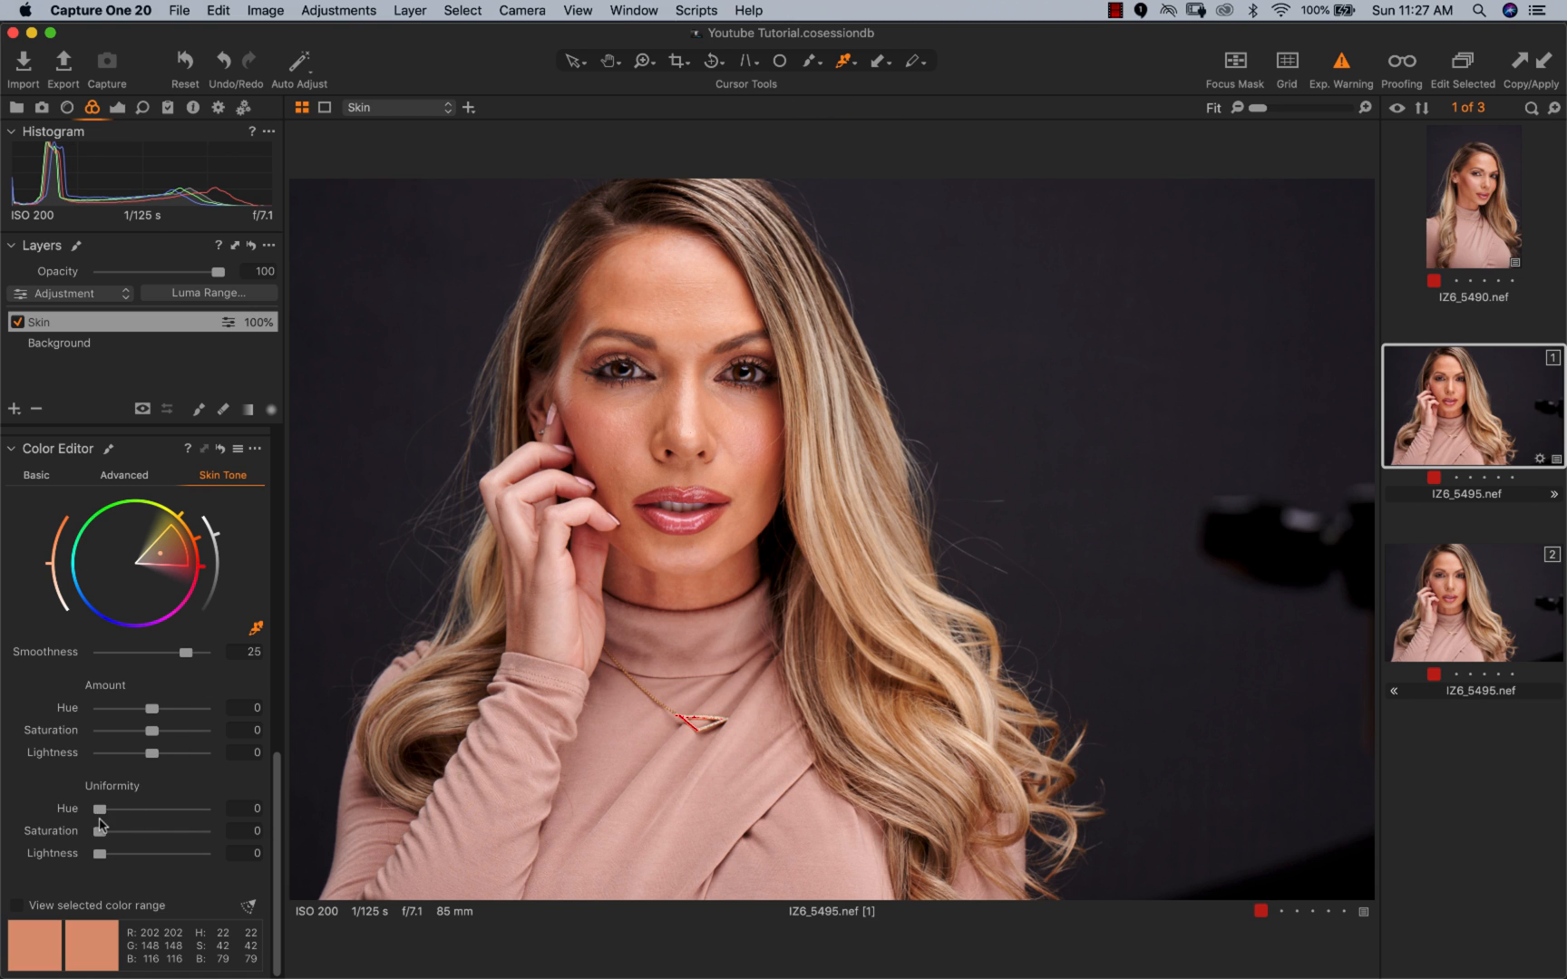
Step: Set skin tone uniformity to Hue 61.2 and Saturation 59.3, and the amounts to Hue 2, Saturation 30 and Lightness -1.2
left_click_drag(105, 816, 161, 831)
left_click_drag(152, 733, 218, 735)
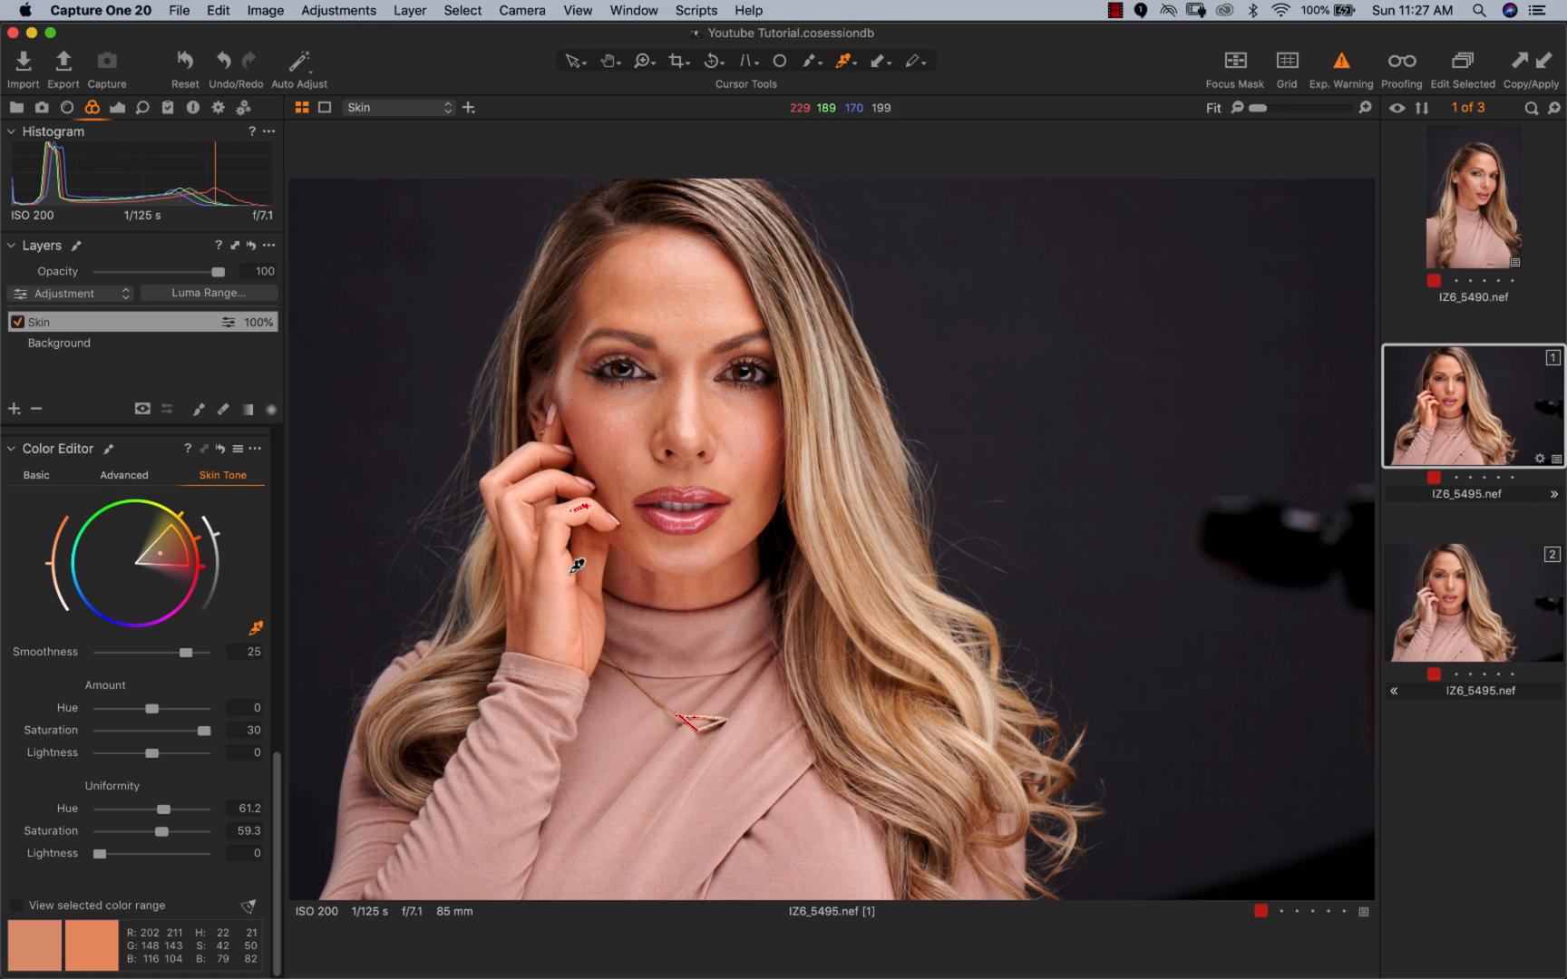
left_click_drag(152, 709, 141, 769)
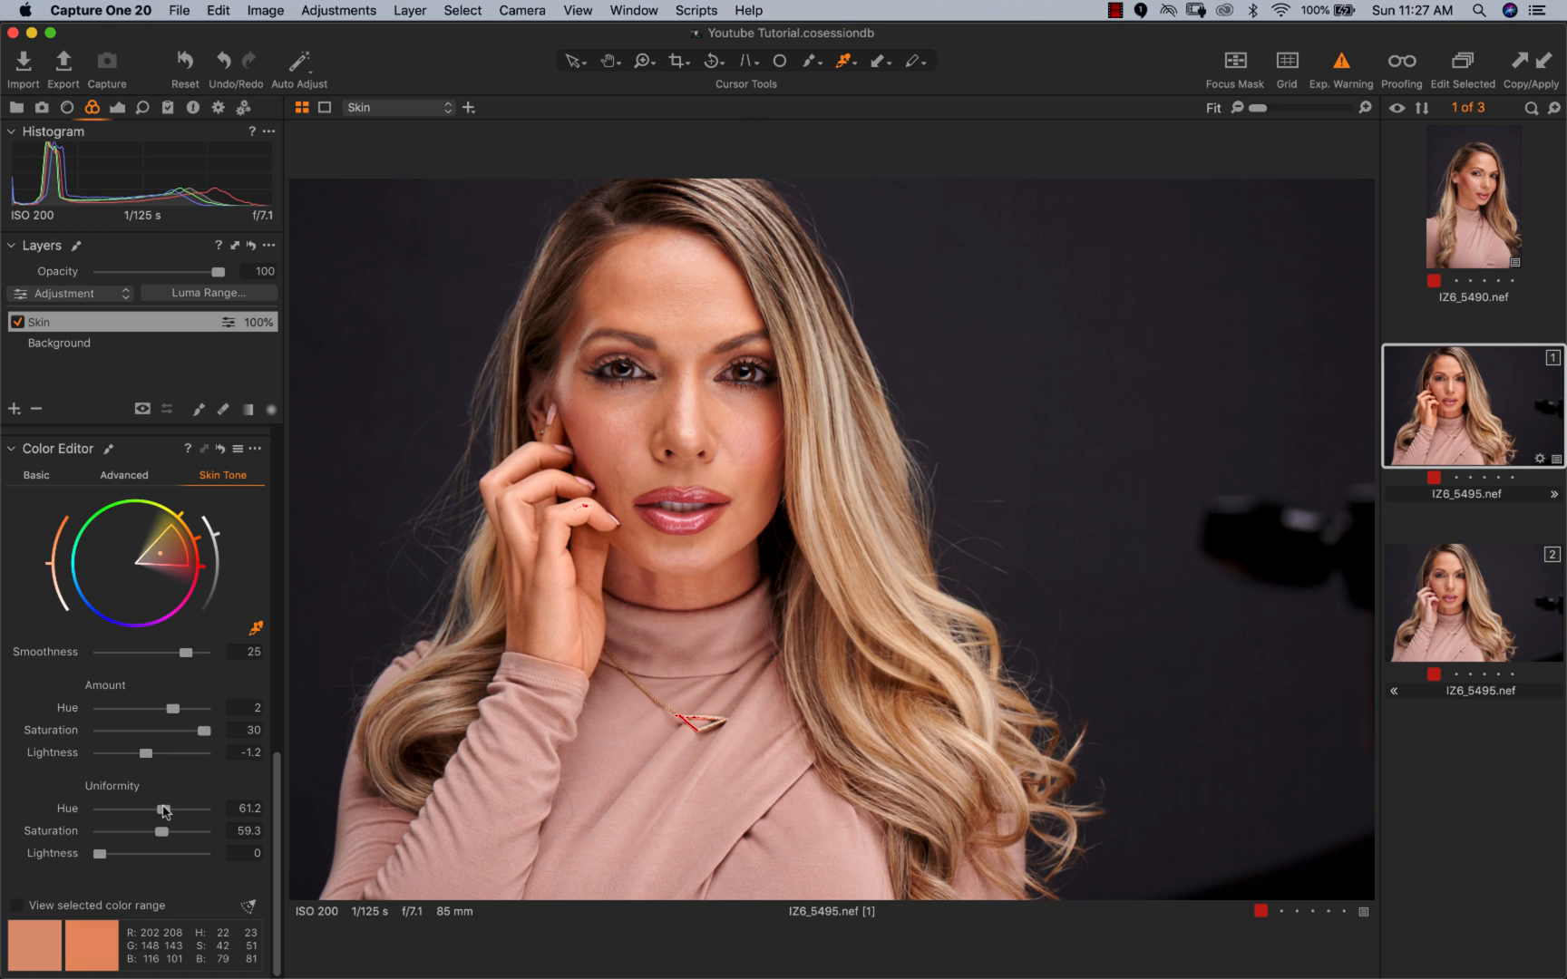
Step: Set skin tone uniformity to Hue 76.2 and Saturation 69.6, and toggle the Skin layer off and on to compare
mouse_move(166, 838)
left_mouse_down()
mouse_move(190, 809)
mouse_move(145, 835)
mouse_move(177, 833)
mouse_move(164, 814)
mouse_move(184, 809)
mouse_move(172, 834)
mouse_move(179, 810)
left_mouse_up()
left_click(17, 321)
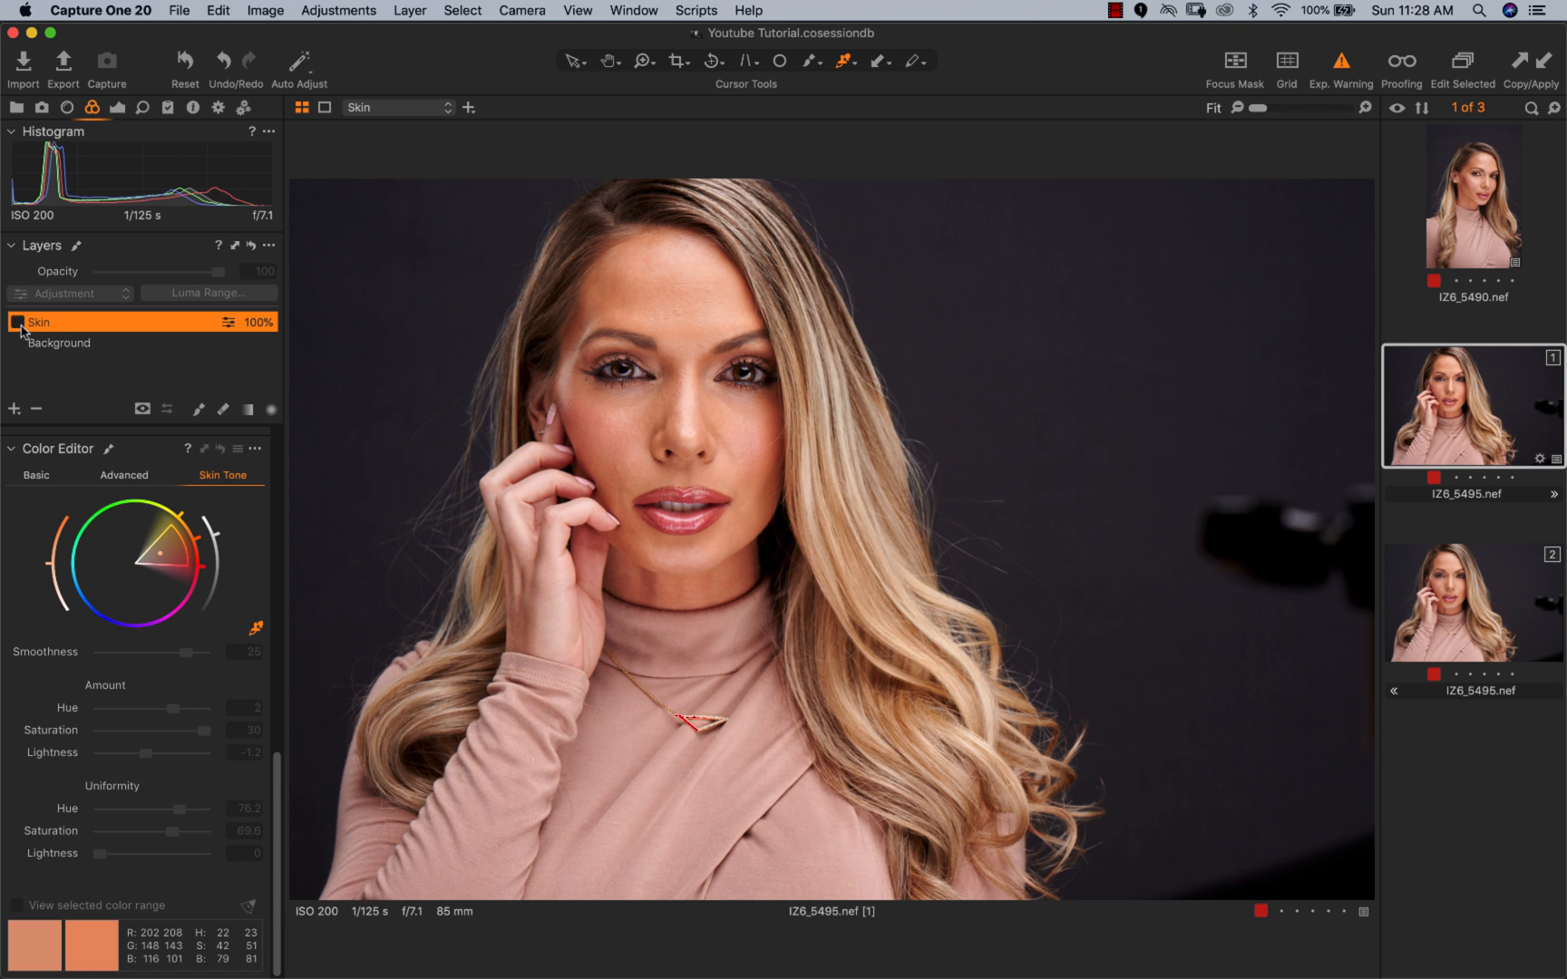
left_click(16, 322)
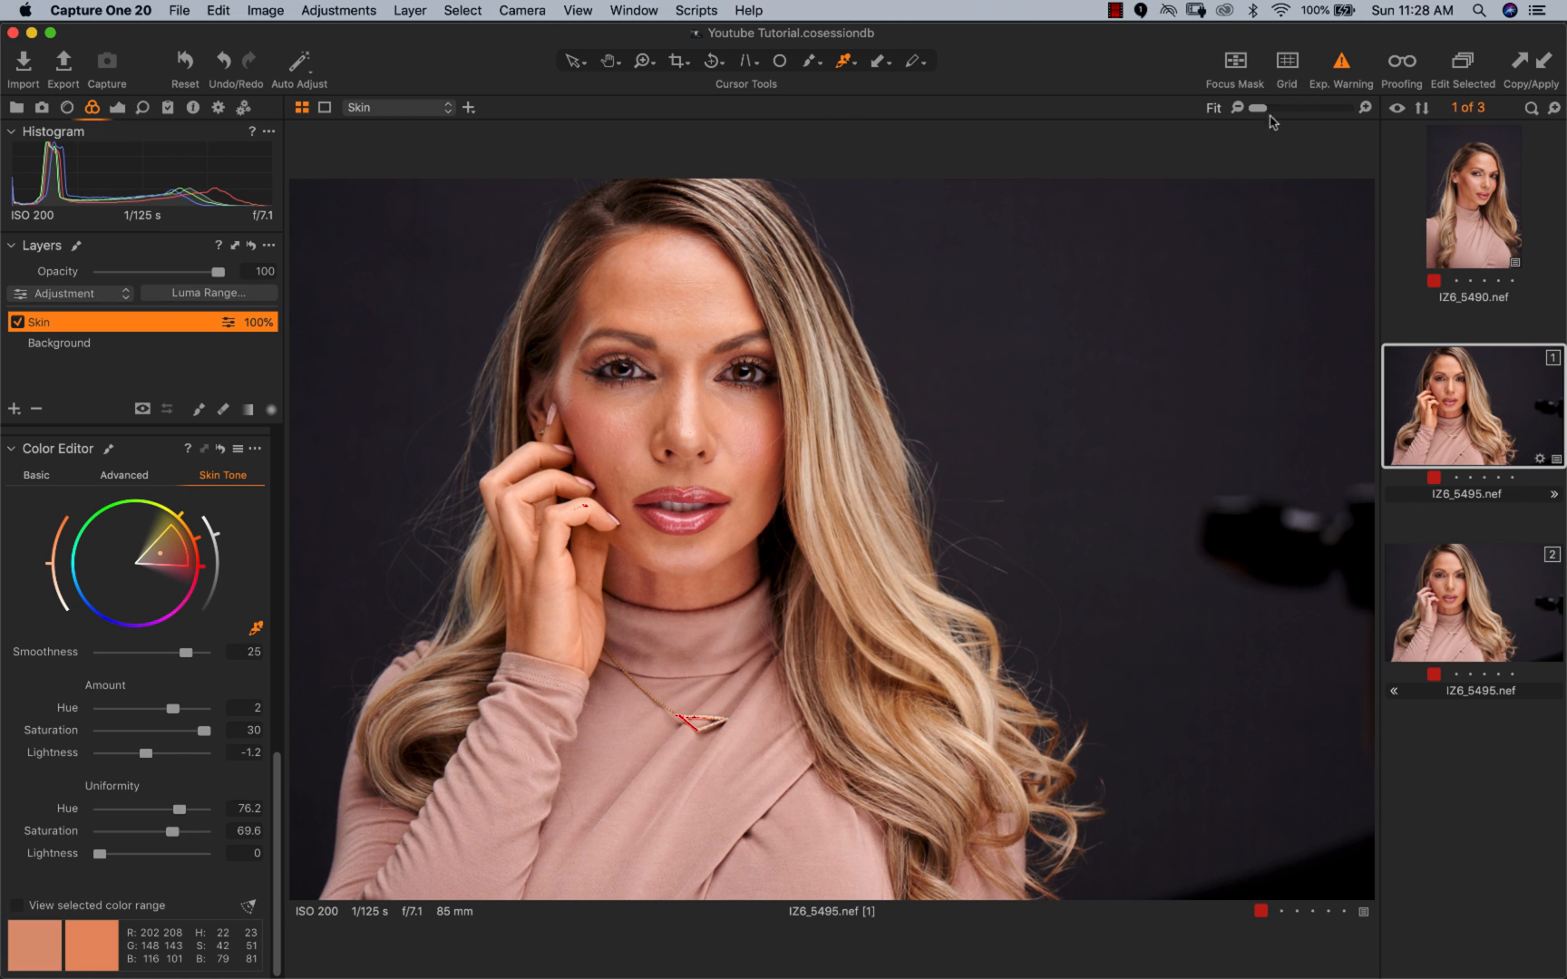
Step: Turn off the exposure warning and toggle the Skin layer off and on to compare the hand's color
left_click(1337, 76)
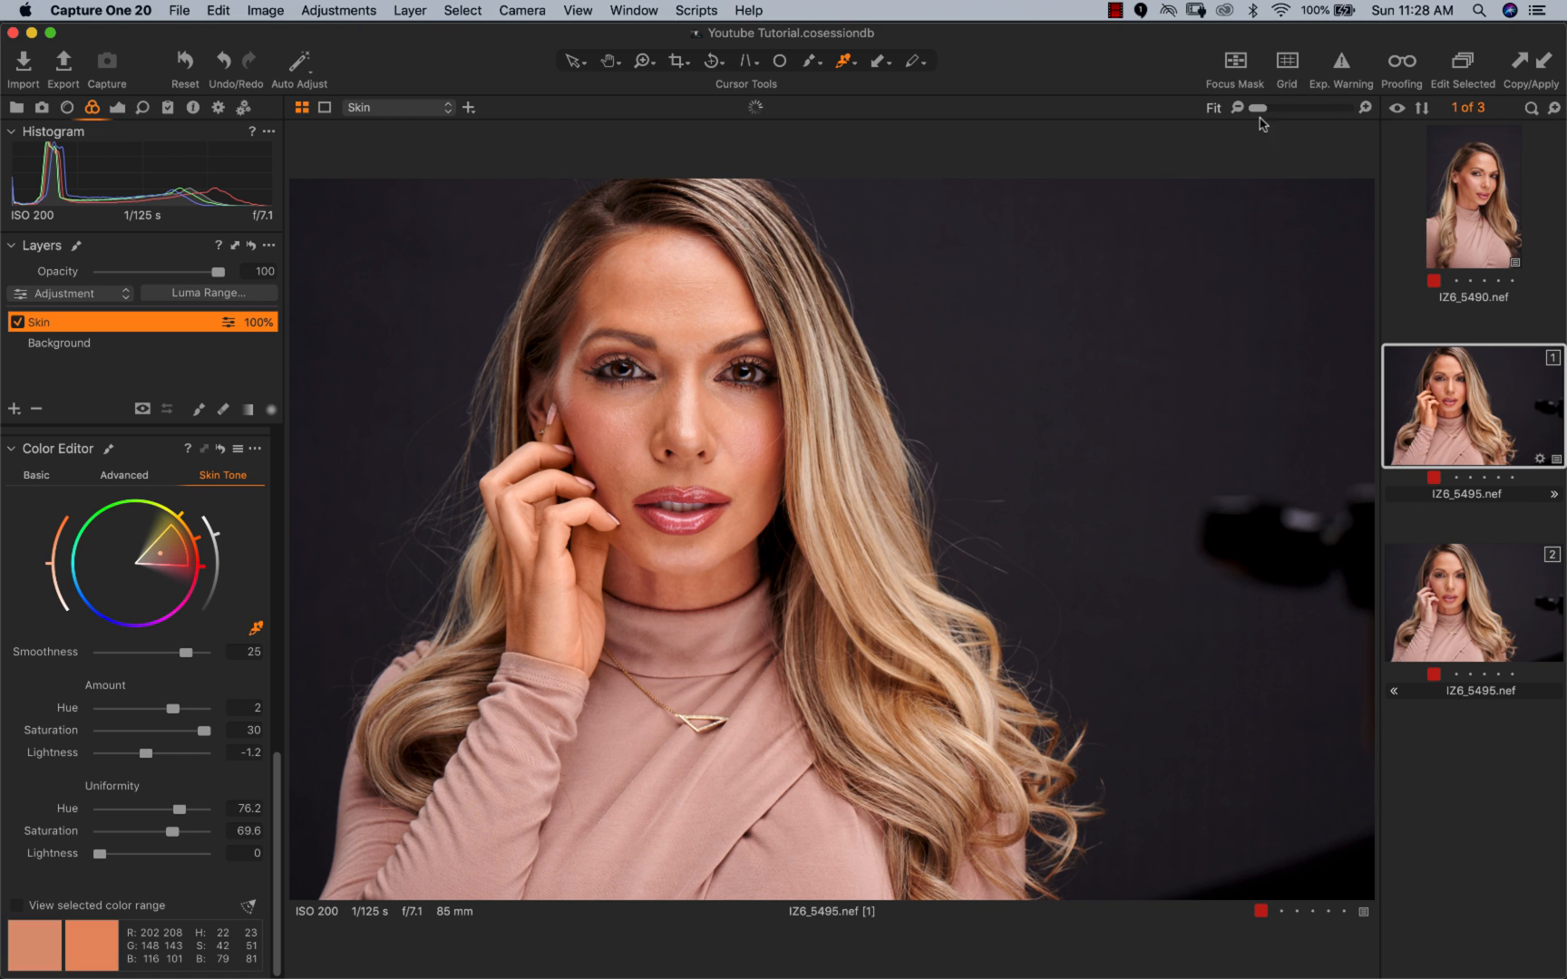
left_click(16, 323)
left_click(17, 324)
left_click(16, 324)
left_click(17, 324)
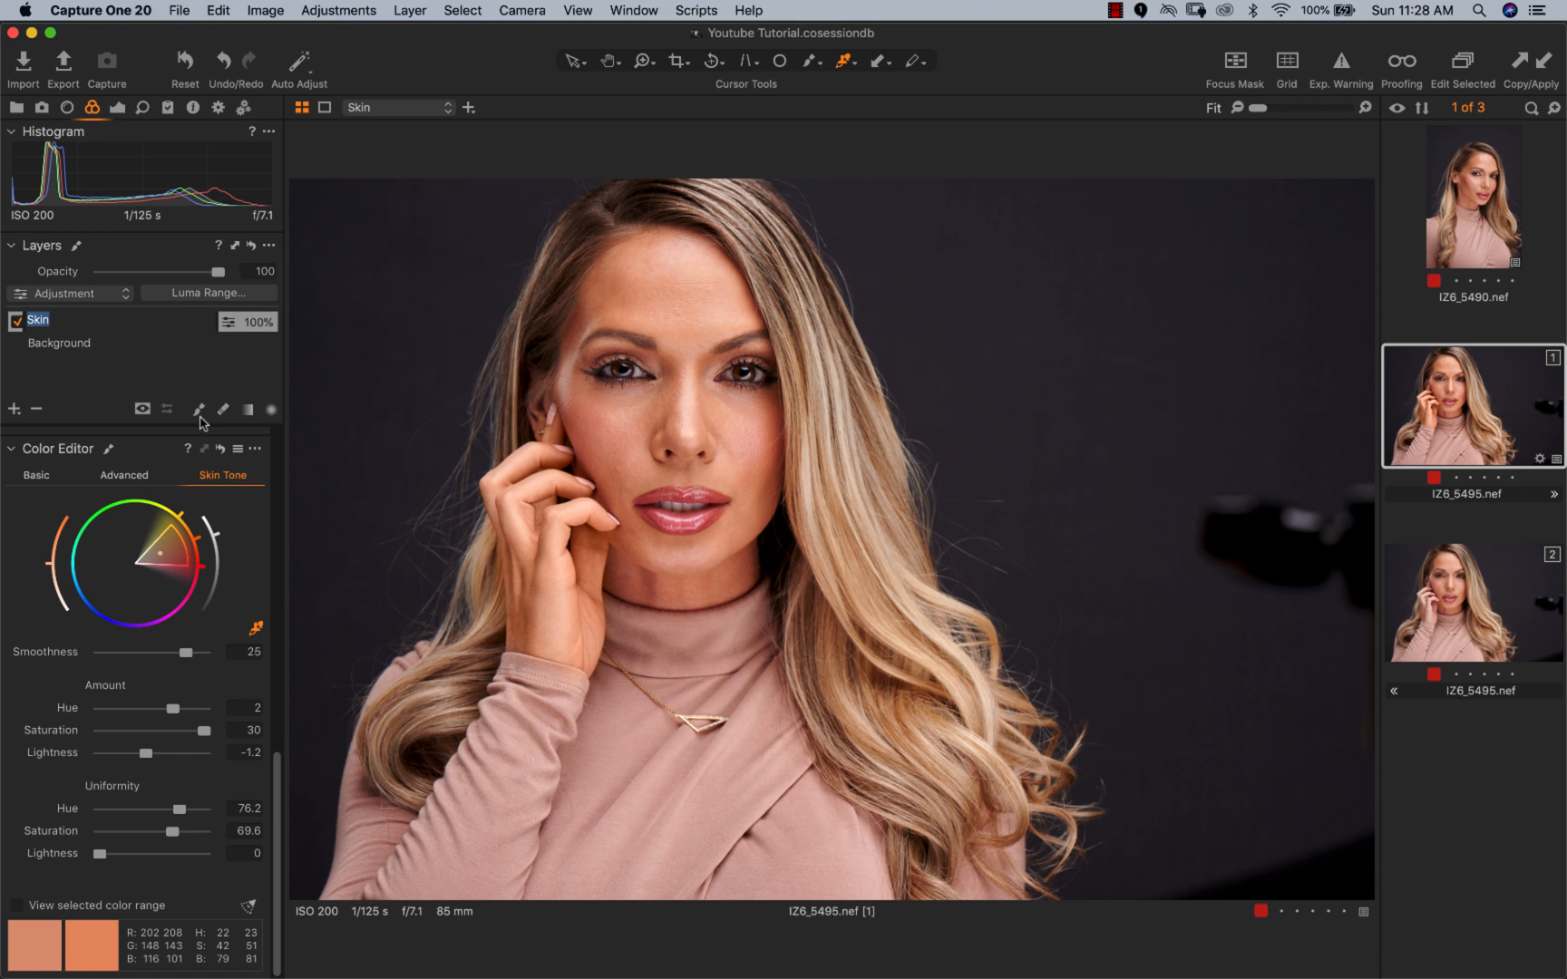
Step: Paint the Skin layer's mask over the woman's face and neck, sparing the eyes and lips, and hide the mask overlay
left_click(199, 412)
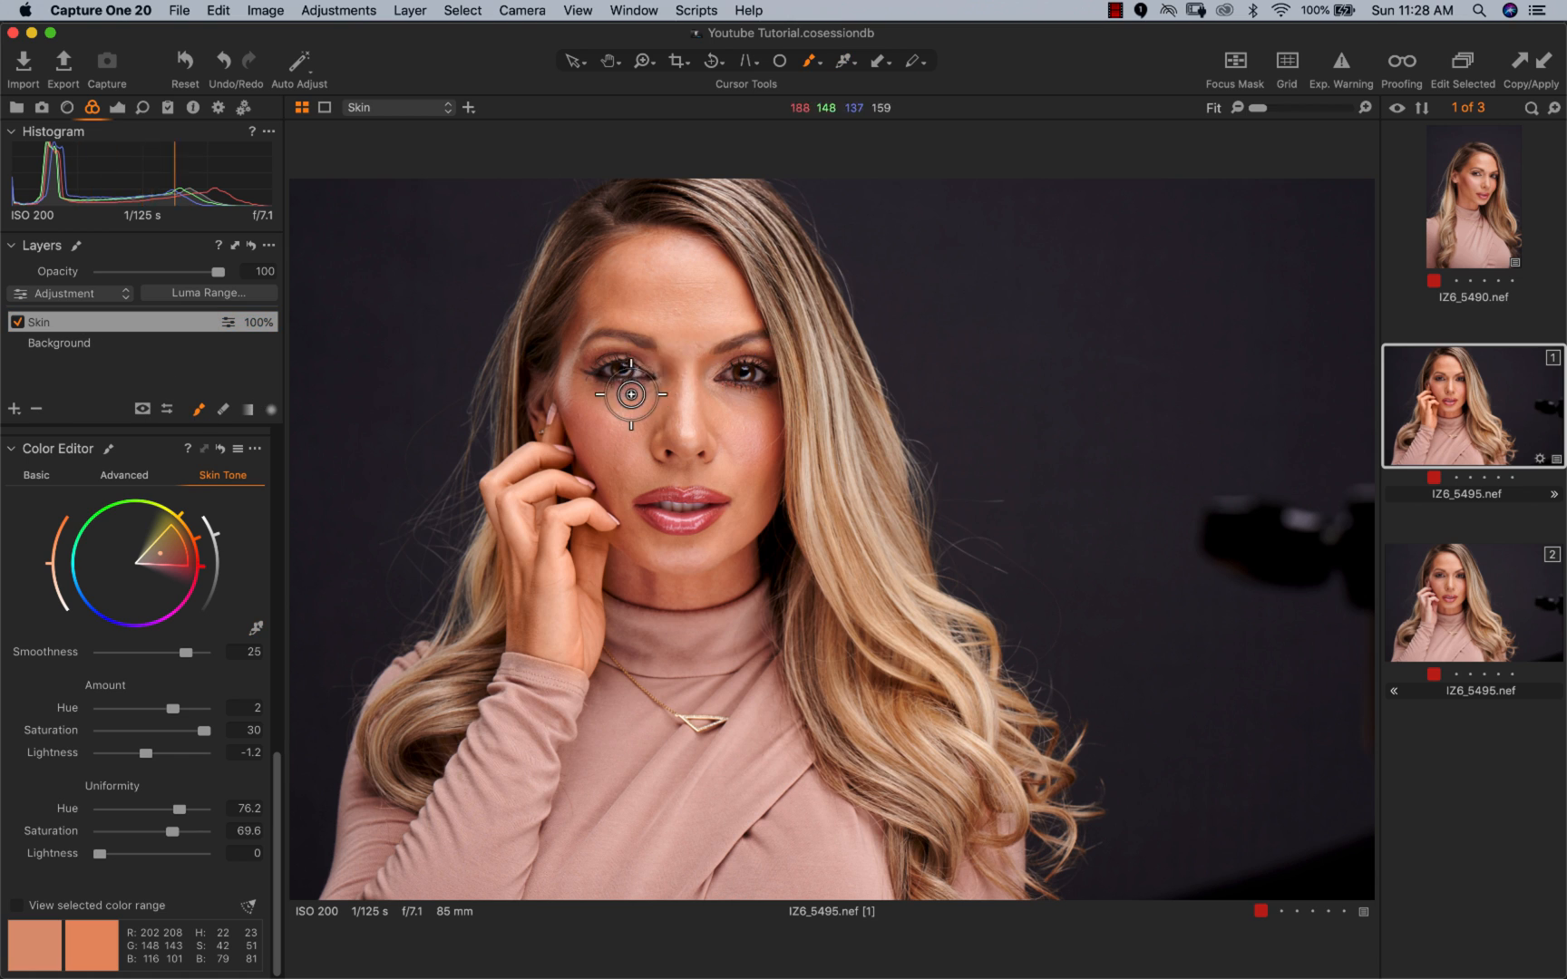
mouse_move(653, 308)
left_mouse_down()
mouse_move(686, 306)
mouse_move(669, 289)
mouse_move(630, 287)
mouse_move(678, 258)
mouse_move(718, 316)
mouse_move(699, 284)
mouse_move(608, 303)
mouse_move(568, 328)
mouse_move(574, 387)
mouse_move(666, 417)
mouse_move(689, 355)
mouse_move(749, 319)
mouse_move(678, 390)
mouse_move(752, 442)
mouse_move(752, 463)
mouse_move(606, 450)
mouse_move(561, 392)
mouse_move(569, 363)
mouse_move(599, 424)
mouse_move(732, 462)
mouse_move(763, 526)
mouse_move(714, 429)
mouse_move(757, 413)
mouse_move(713, 400)
mouse_move(774, 414)
mouse_move(746, 510)
mouse_move(706, 544)
mouse_move(656, 550)
mouse_move(711, 557)
mouse_move(705, 572)
mouse_move(748, 550)
mouse_move(743, 577)
mouse_move(644, 580)
mouse_move(673, 589)
mouse_move(634, 568)
mouse_move(614, 494)
mouse_move(634, 469)
mouse_move(617, 489)
mouse_move(734, 478)
mouse_move(744, 541)
mouse_move(669, 558)
mouse_move(725, 542)
left_mouse_up()
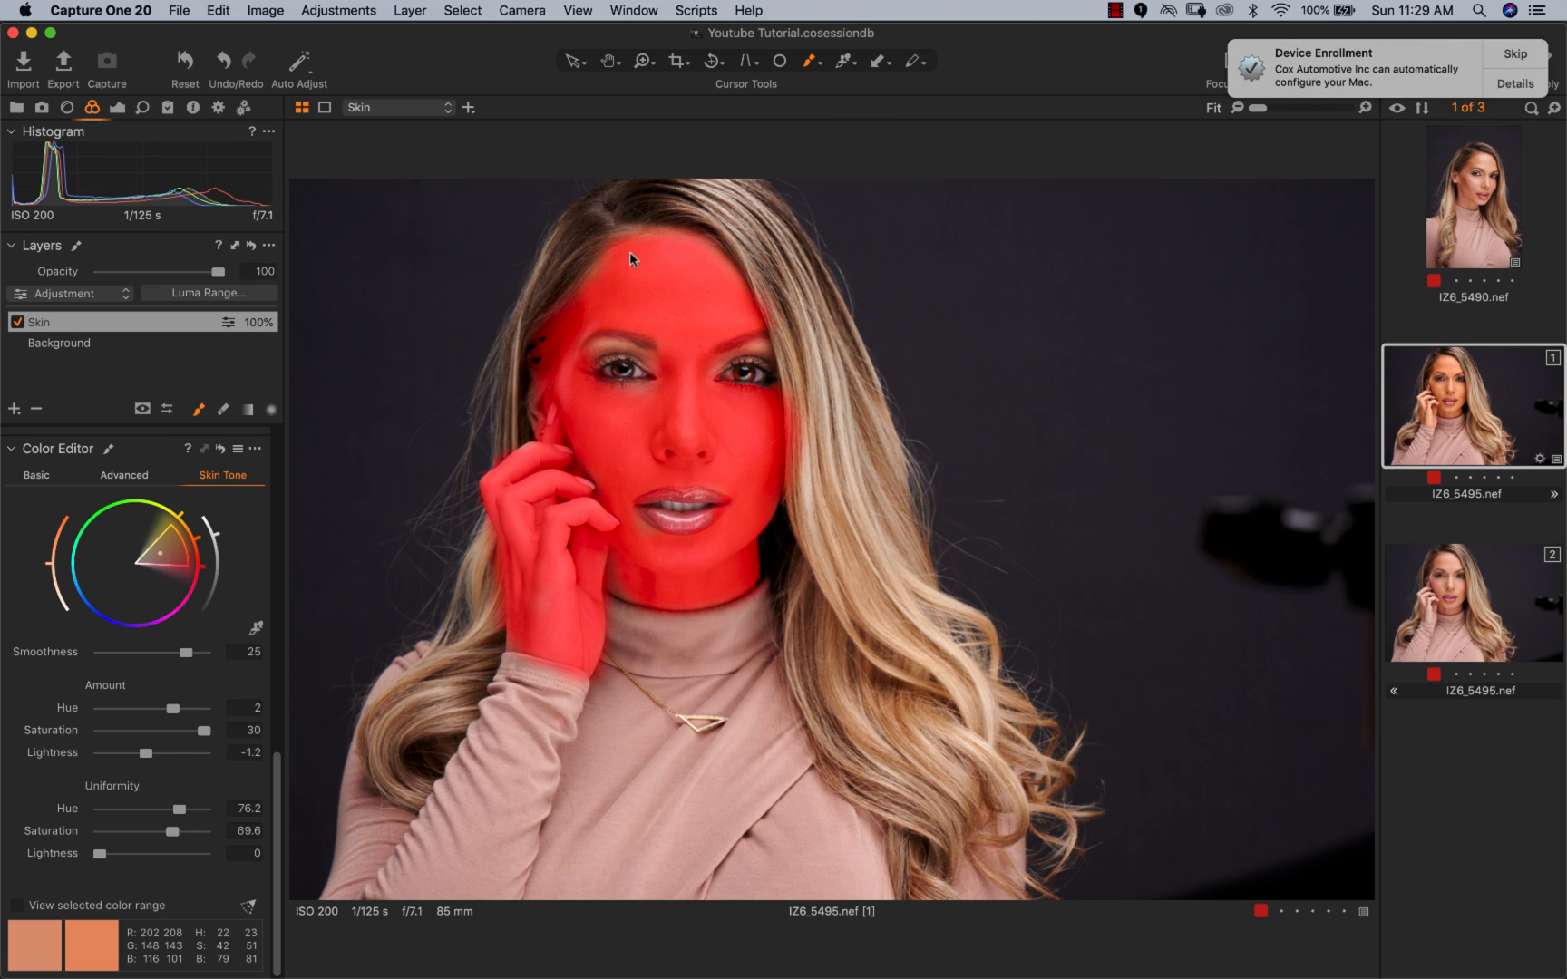
left_click(1515, 55)
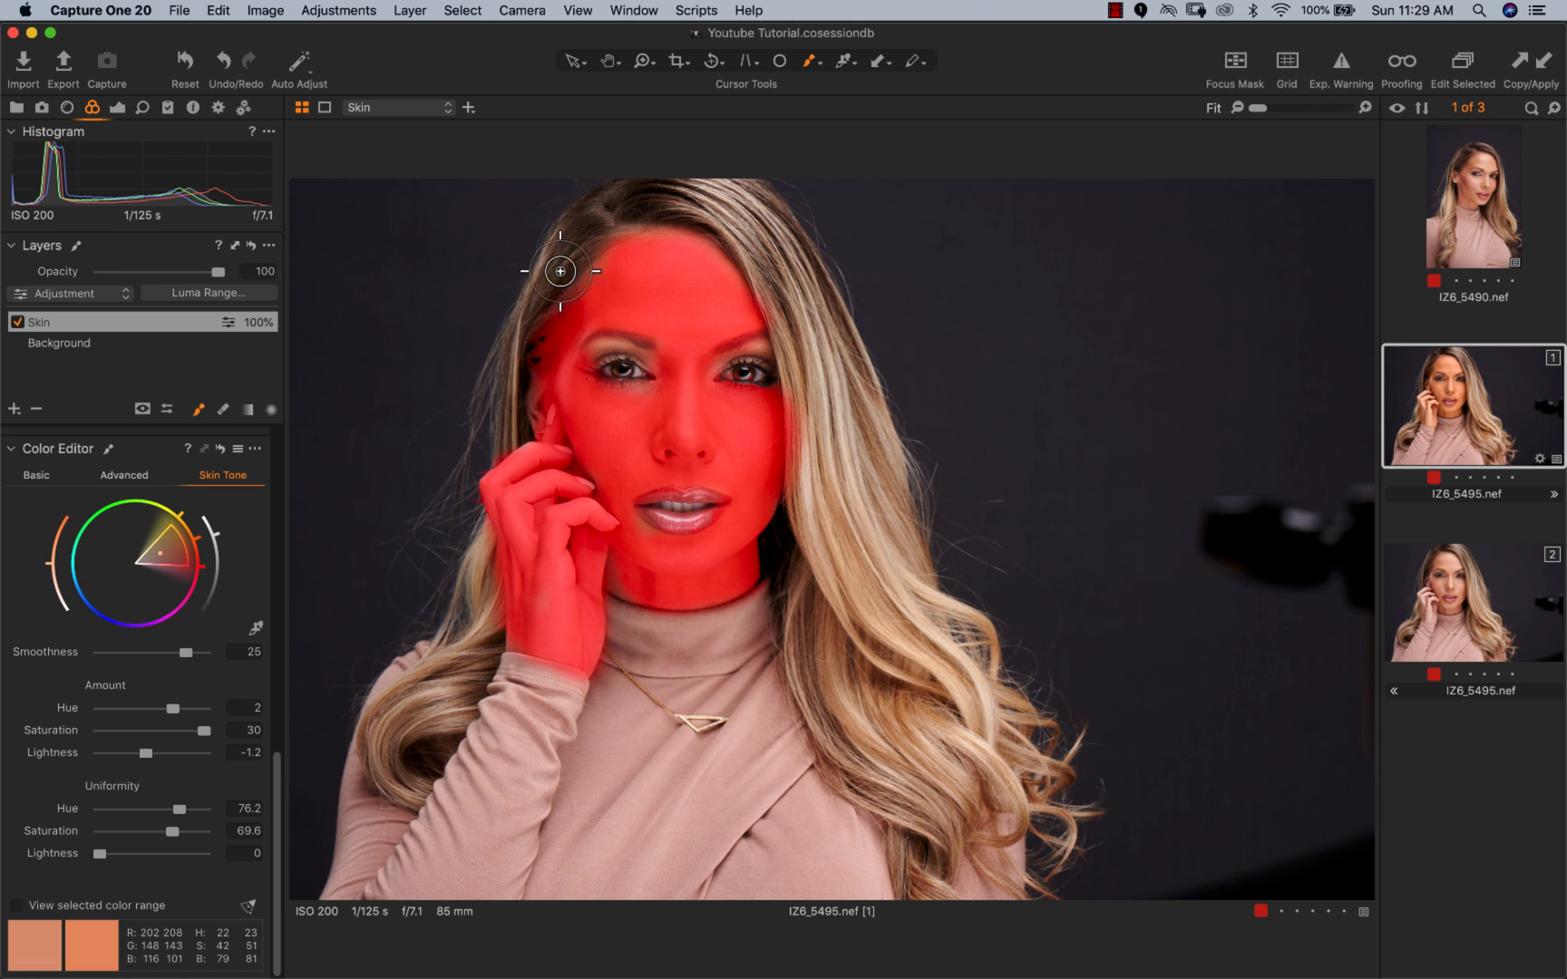
key("m")
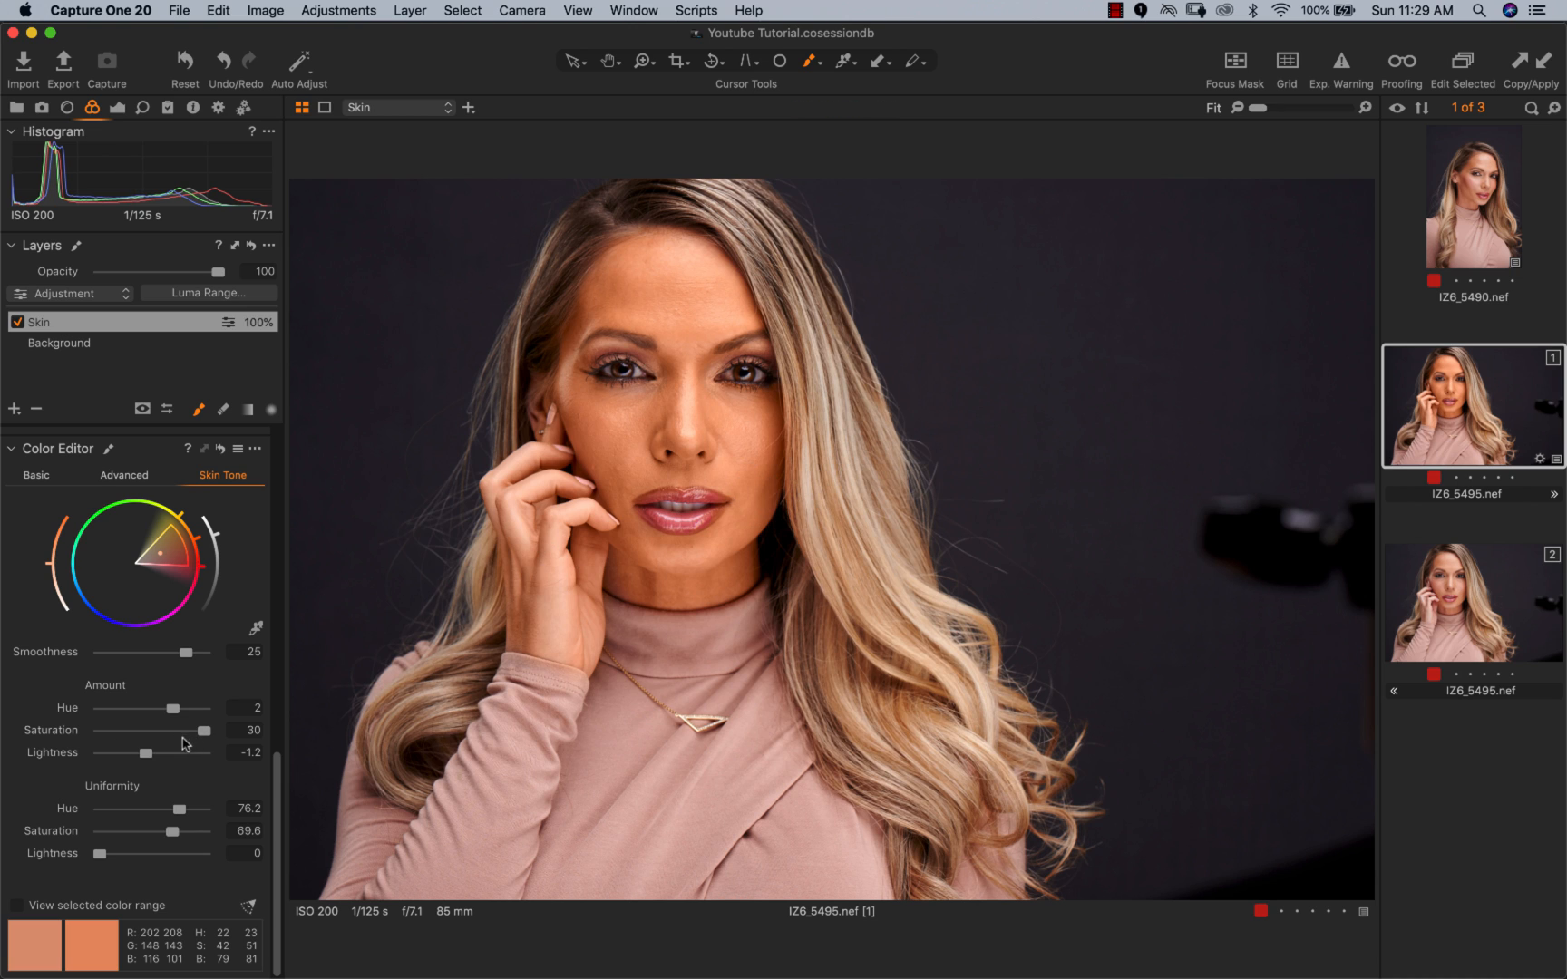
Step: Set the Skin Tone amount's Saturation to 16.5 and toggle the Skin layer off and on to compare
mouse_move(202, 739)
left_mouse_down()
mouse_move(178, 742)
mouse_move(193, 739)
left_mouse_up()
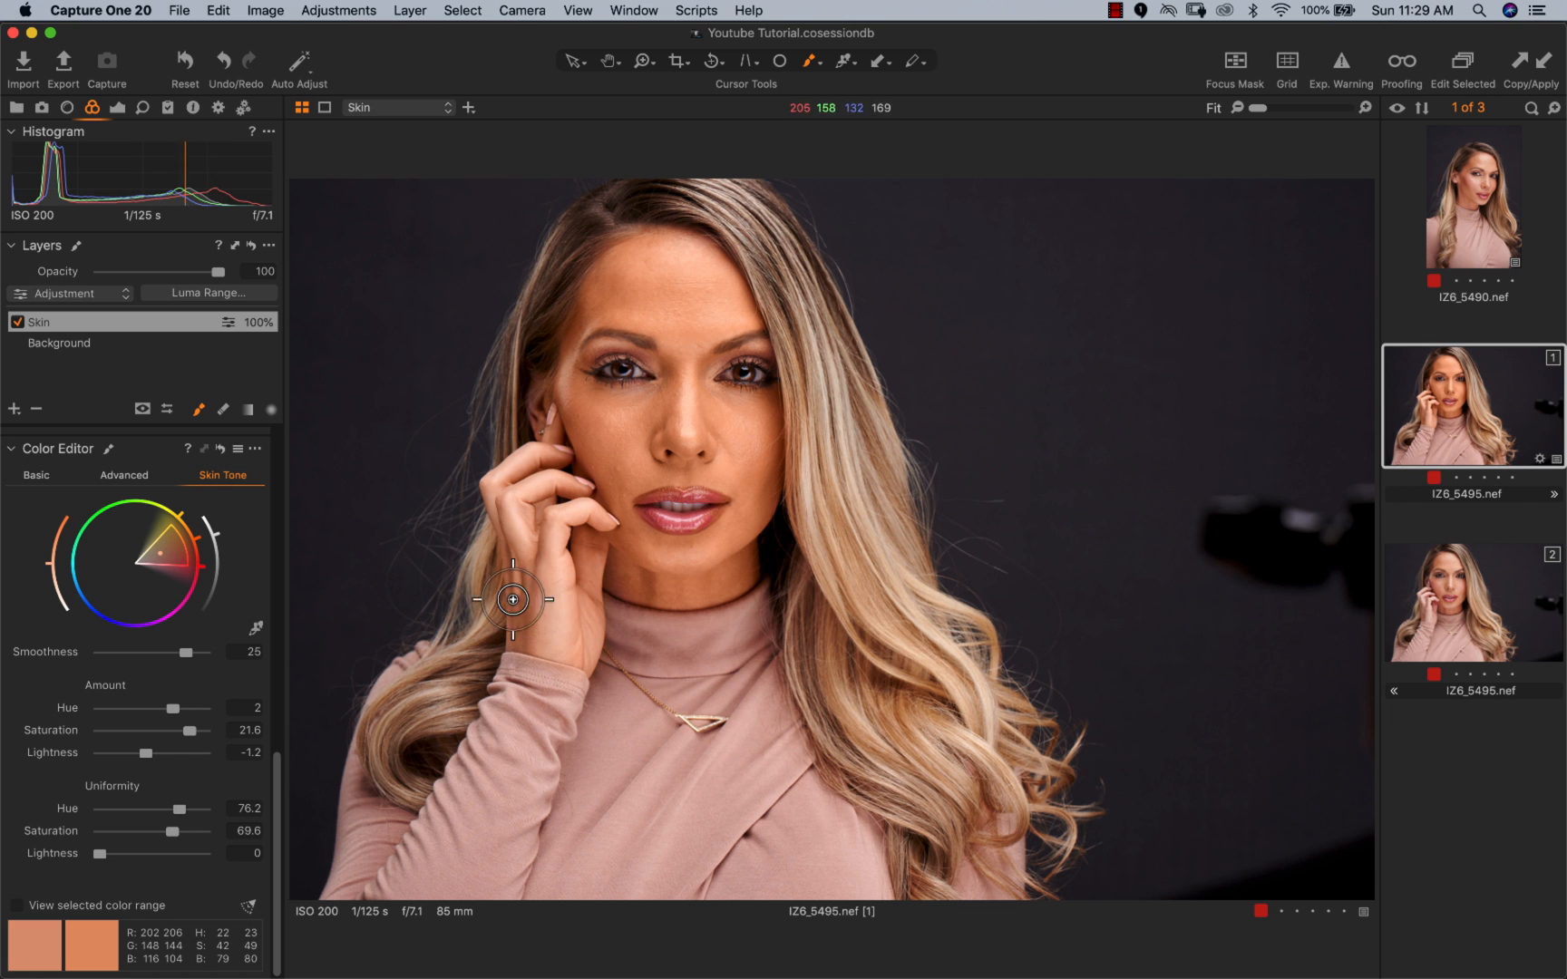
left_click_drag(187, 737, 184, 738)
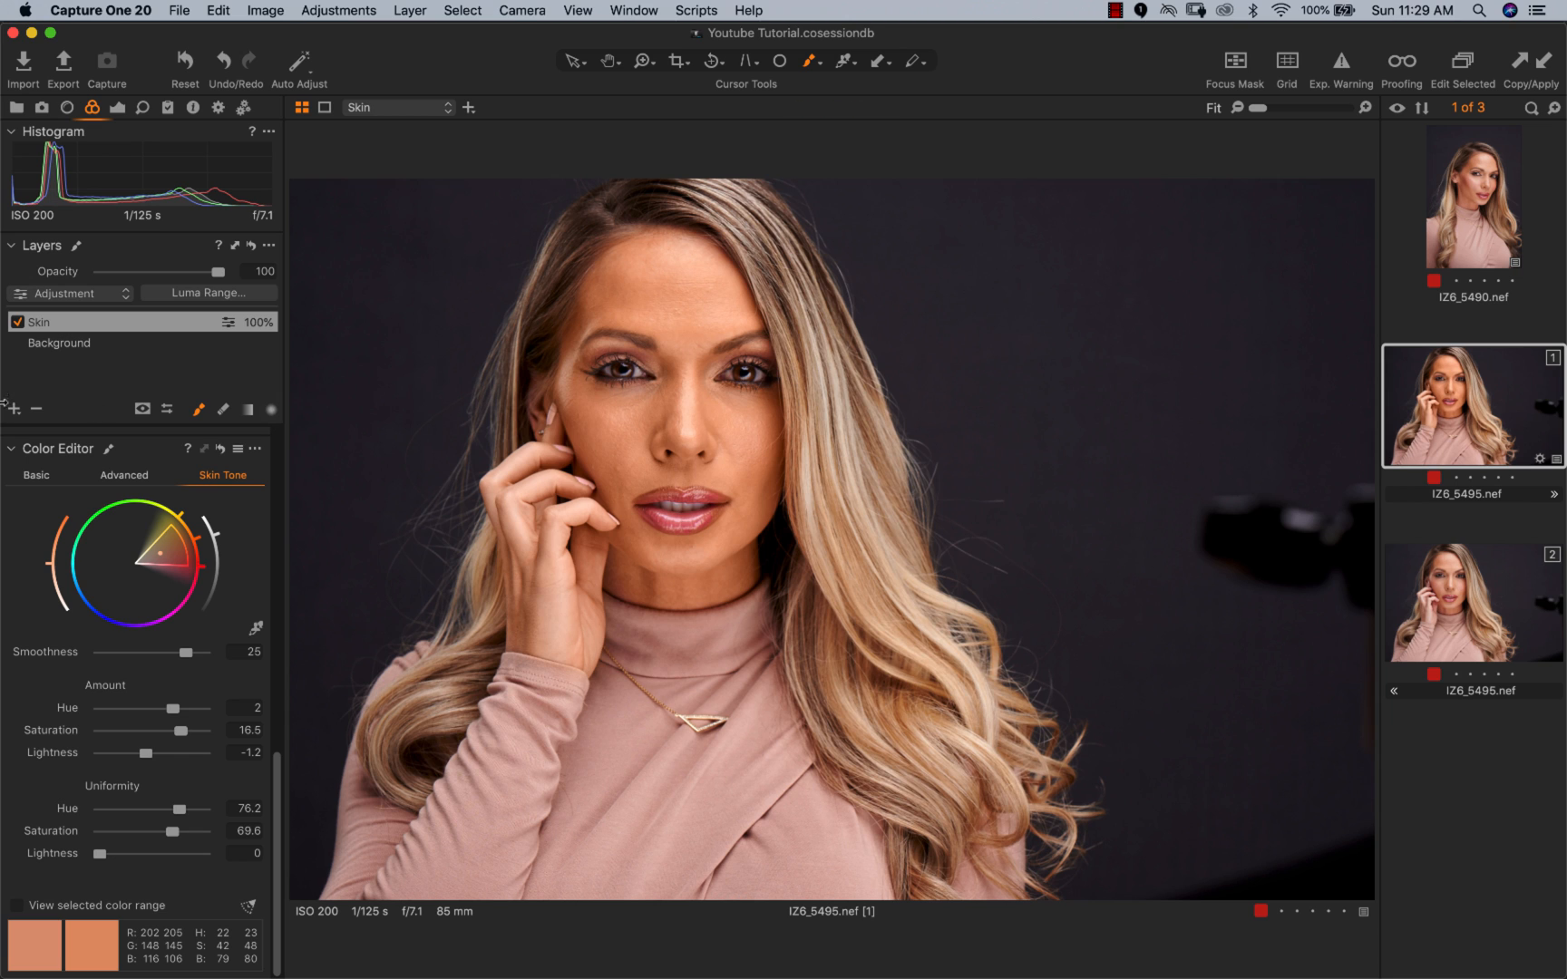
left_click(16, 322)
left_click(16, 323)
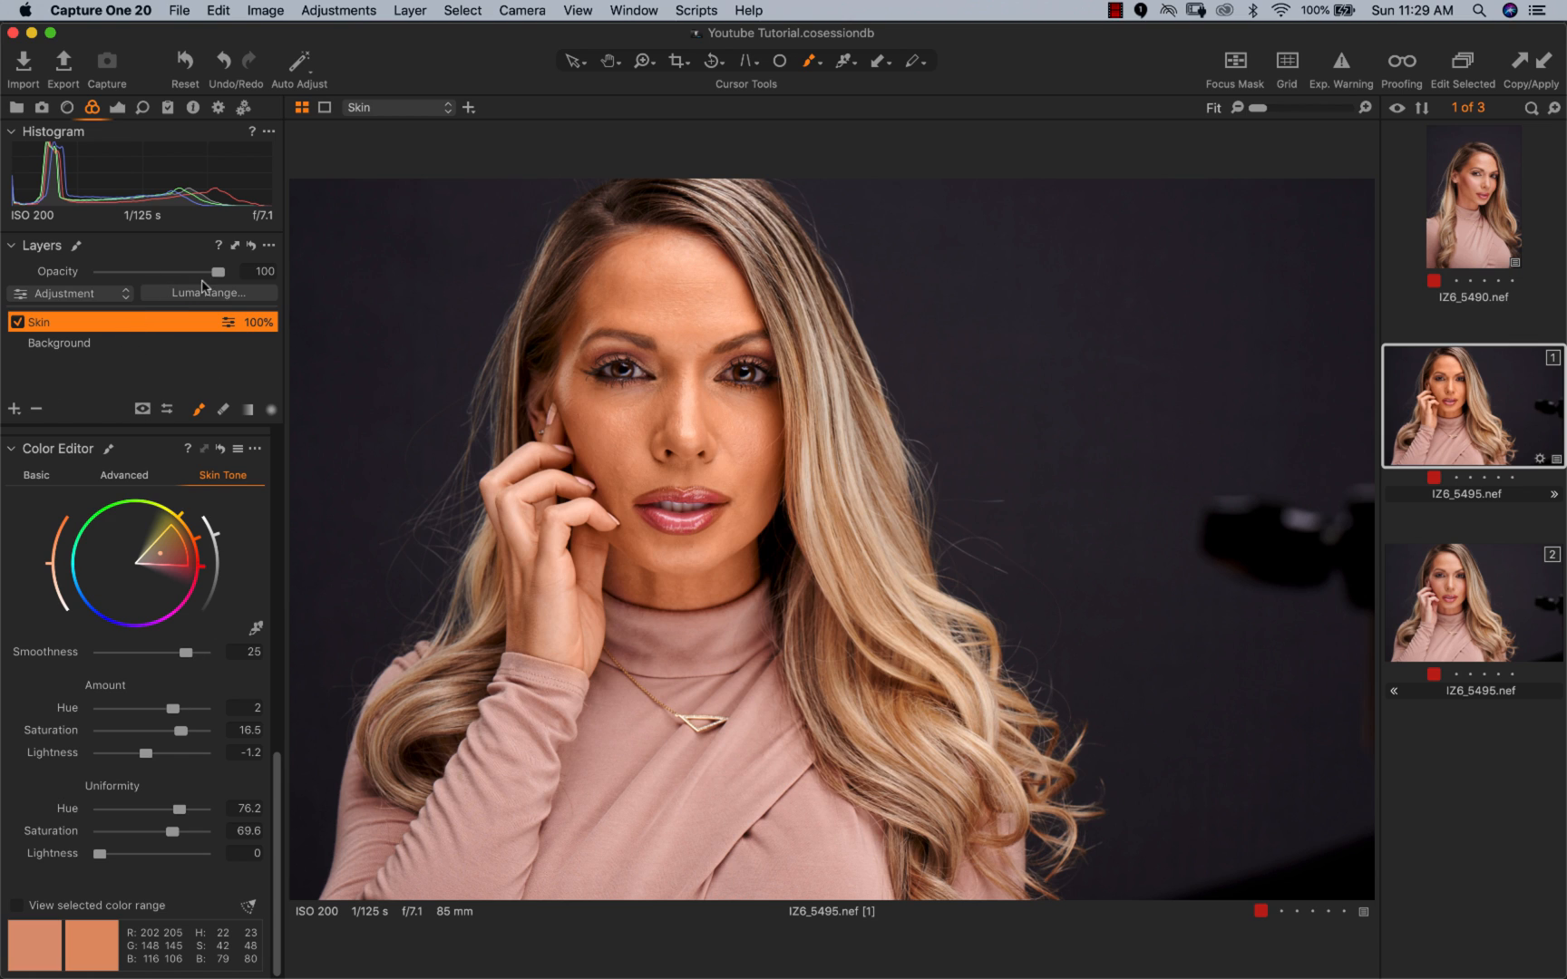
Step: Set the Skin layer's opacity to 87 and toggle the layer off and on repeatedly to compare
left_click_drag(211, 278, 195, 278)
left_click(16, 322)
left_click(16, 322)
left_click(17, 323)
left_click(16, 323)
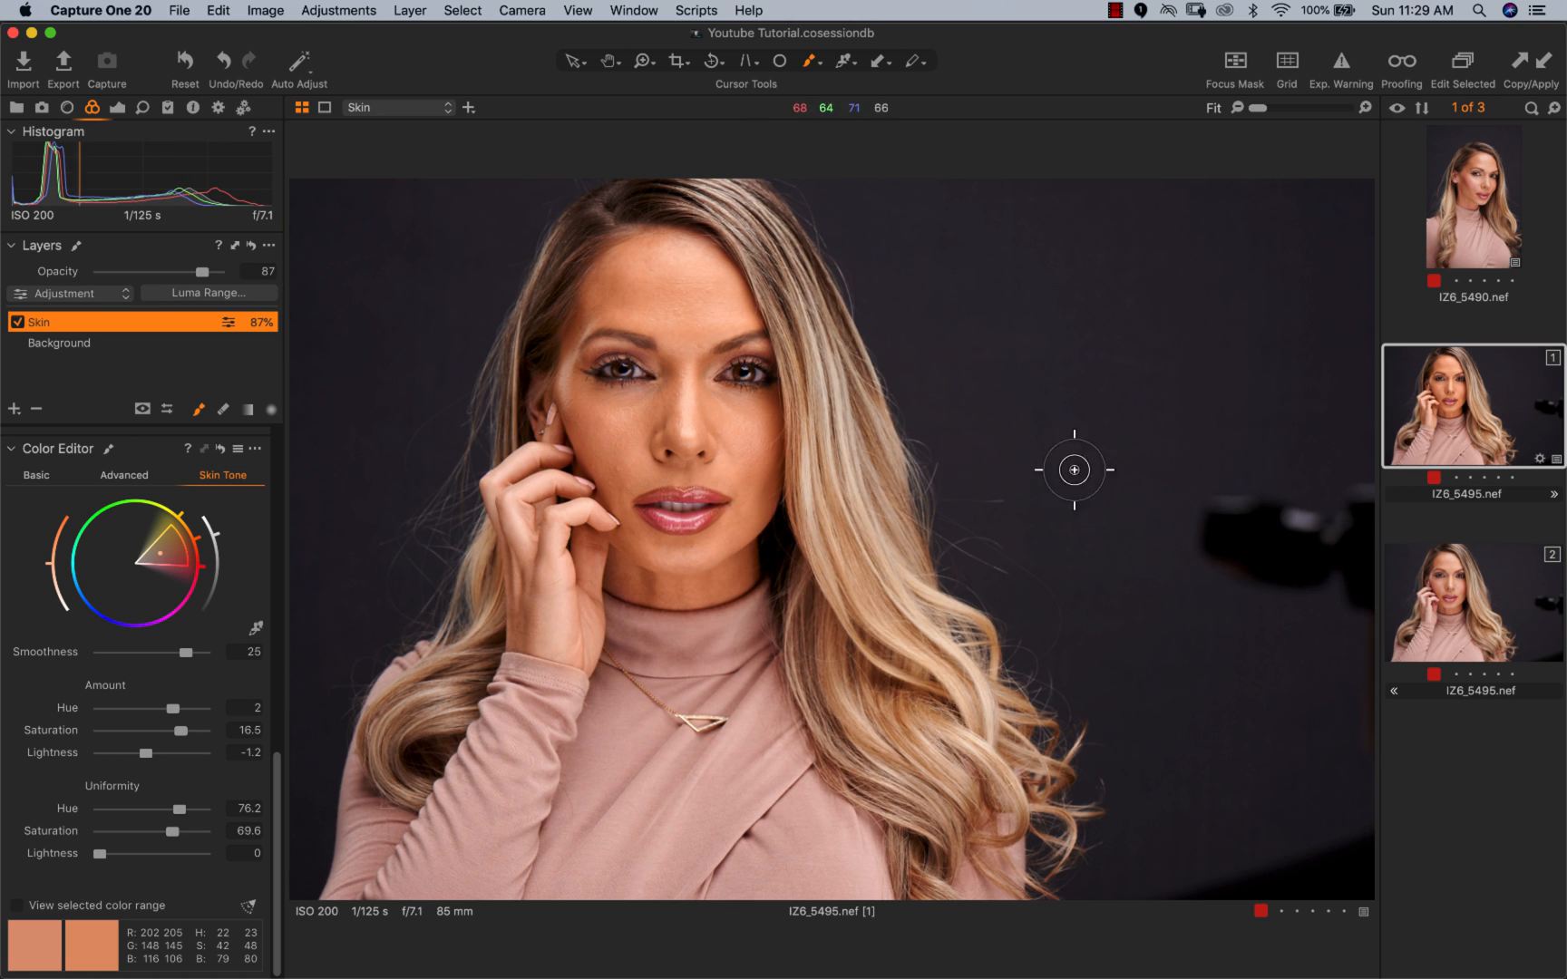
left_click(21, 326)
left_click(23, 322)
left_click(22, 323)
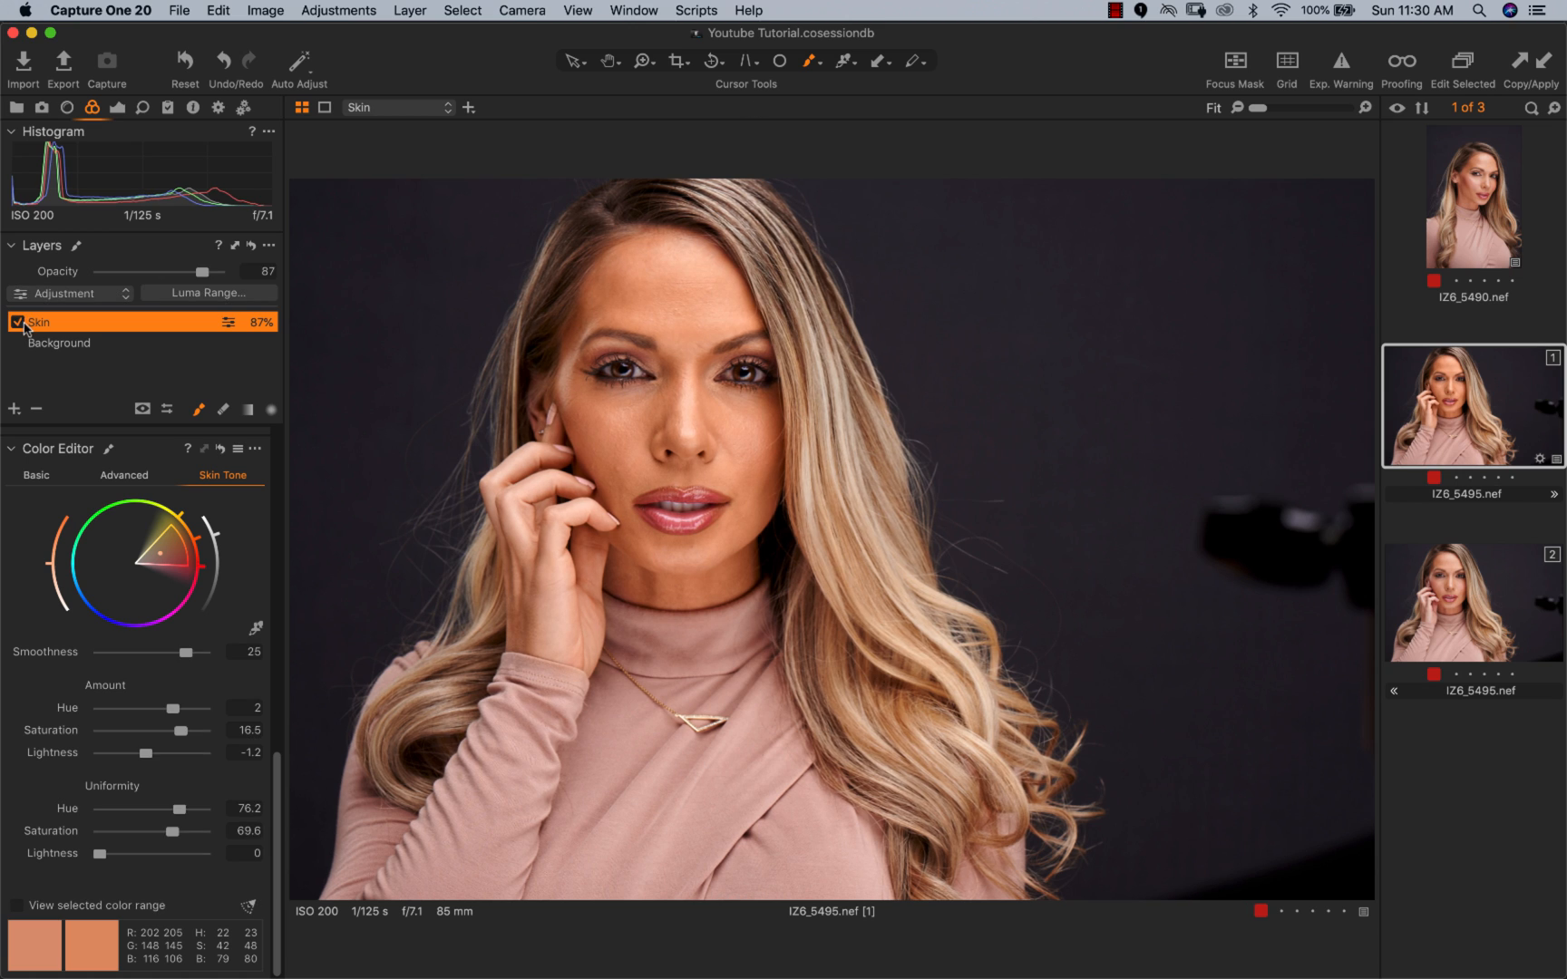
left_click(22, 321)
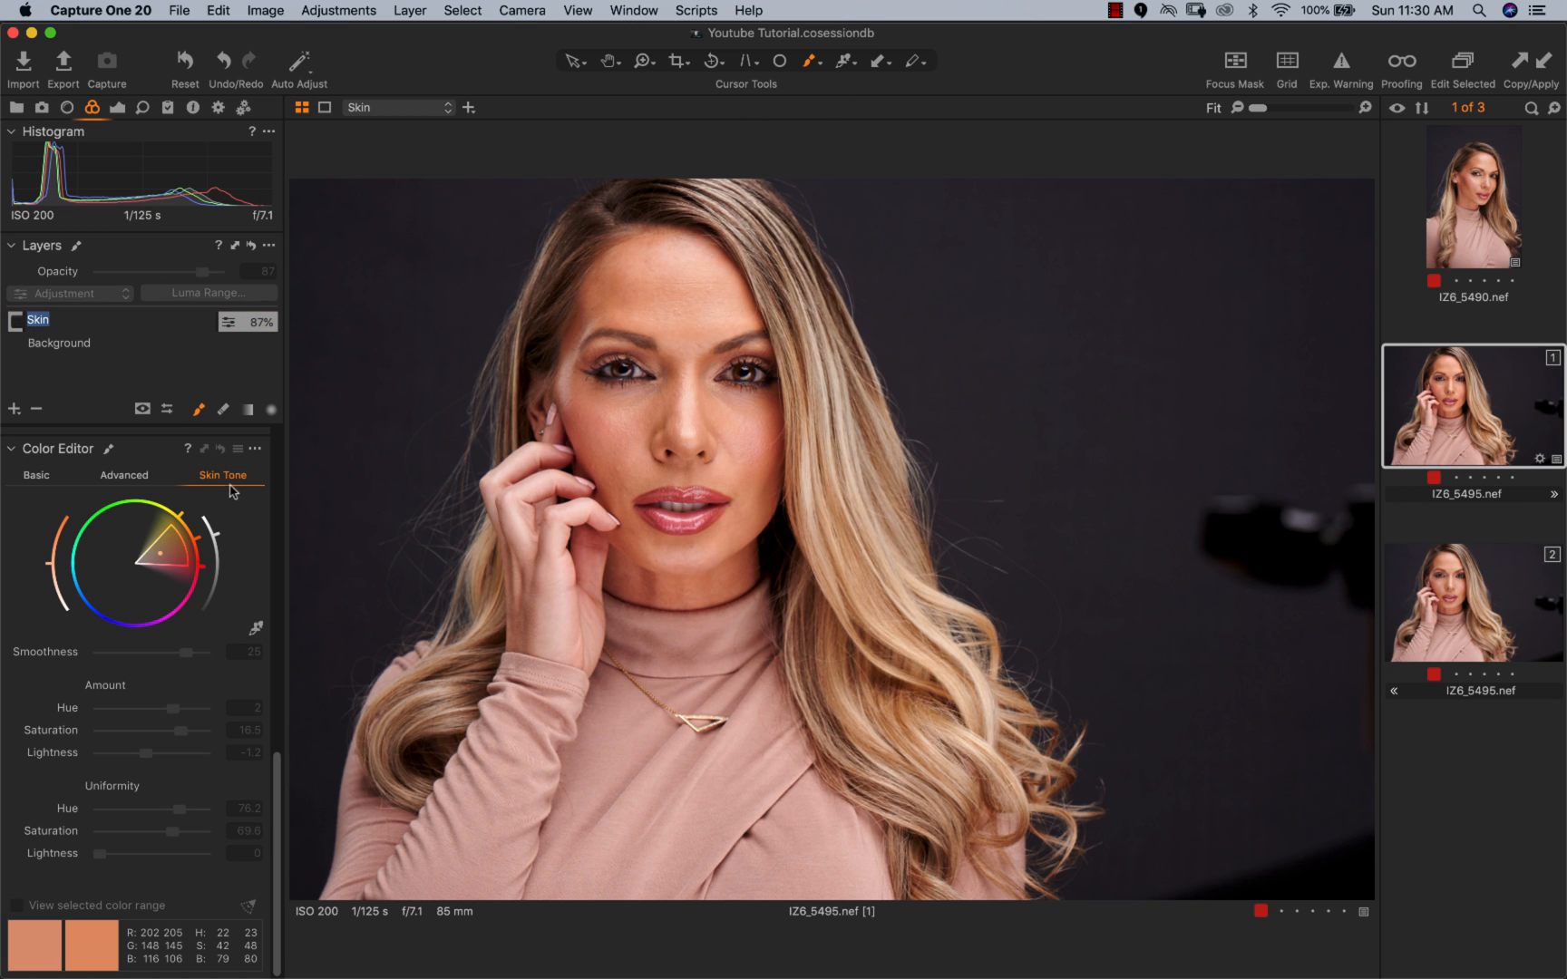
type("e[[[[[[[")
key("Return")
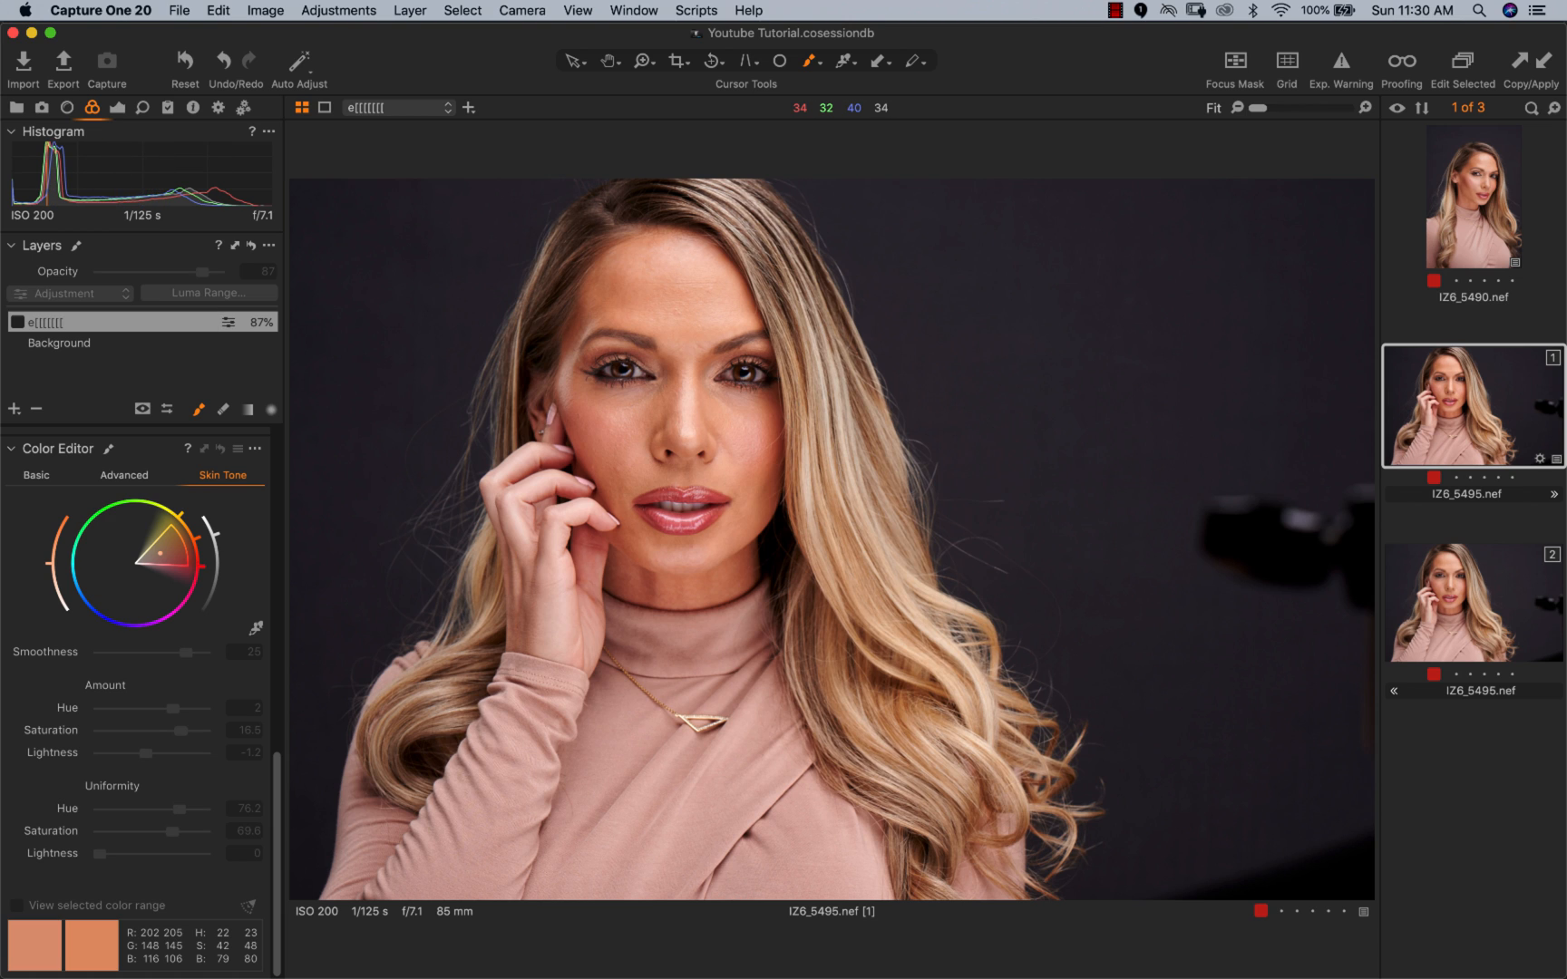
key("Return")
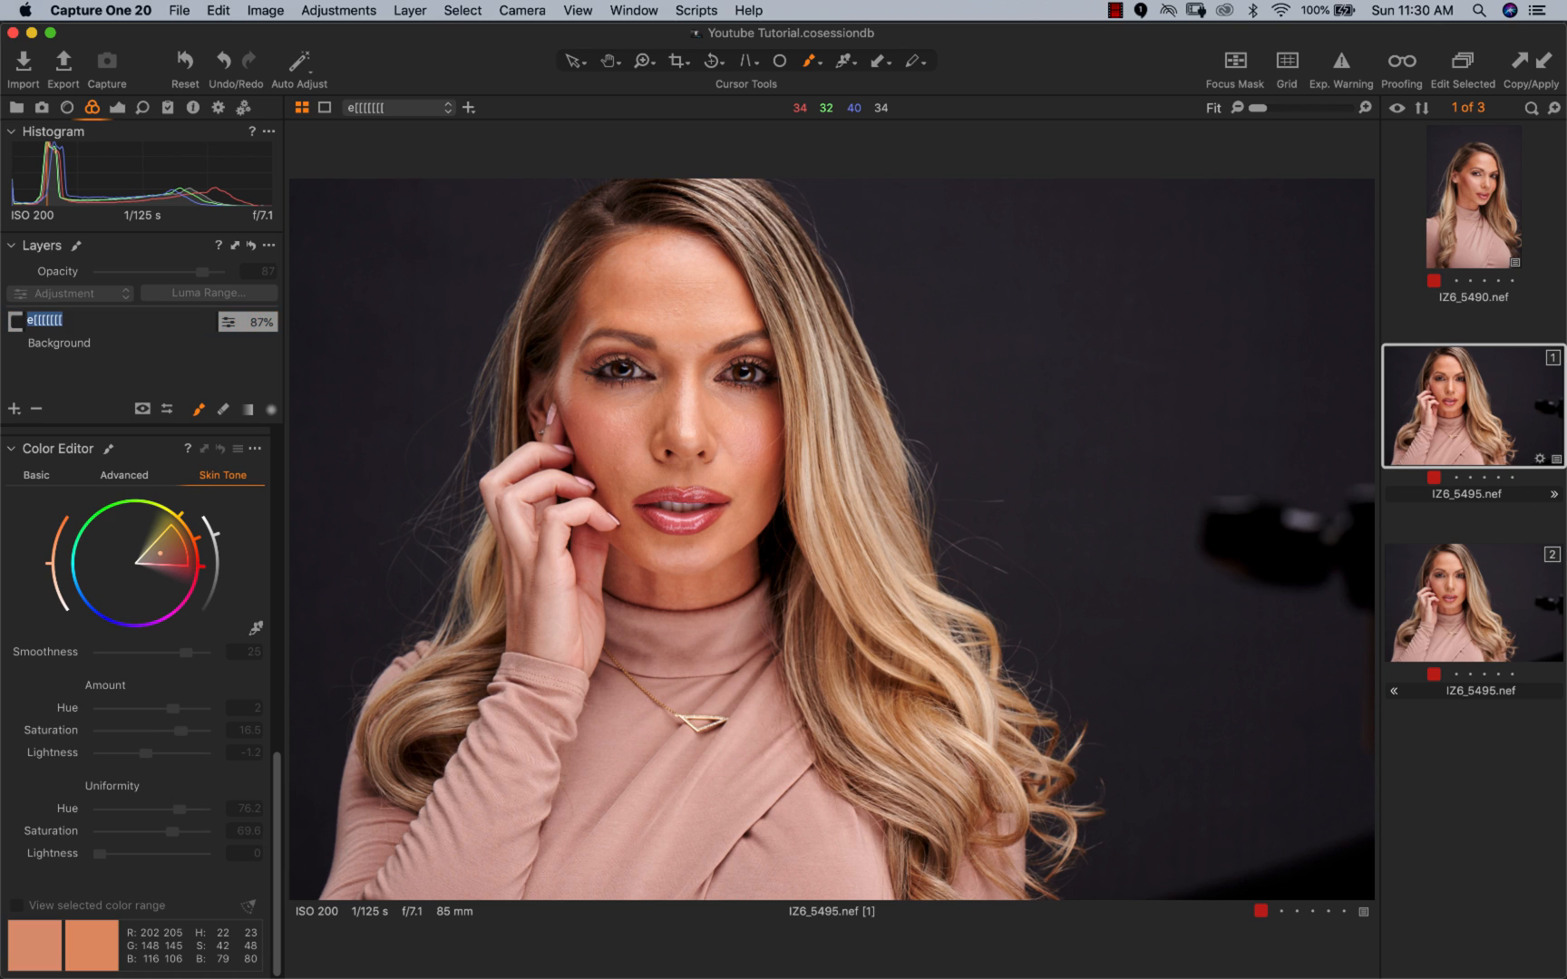
type("S")
key("Return")
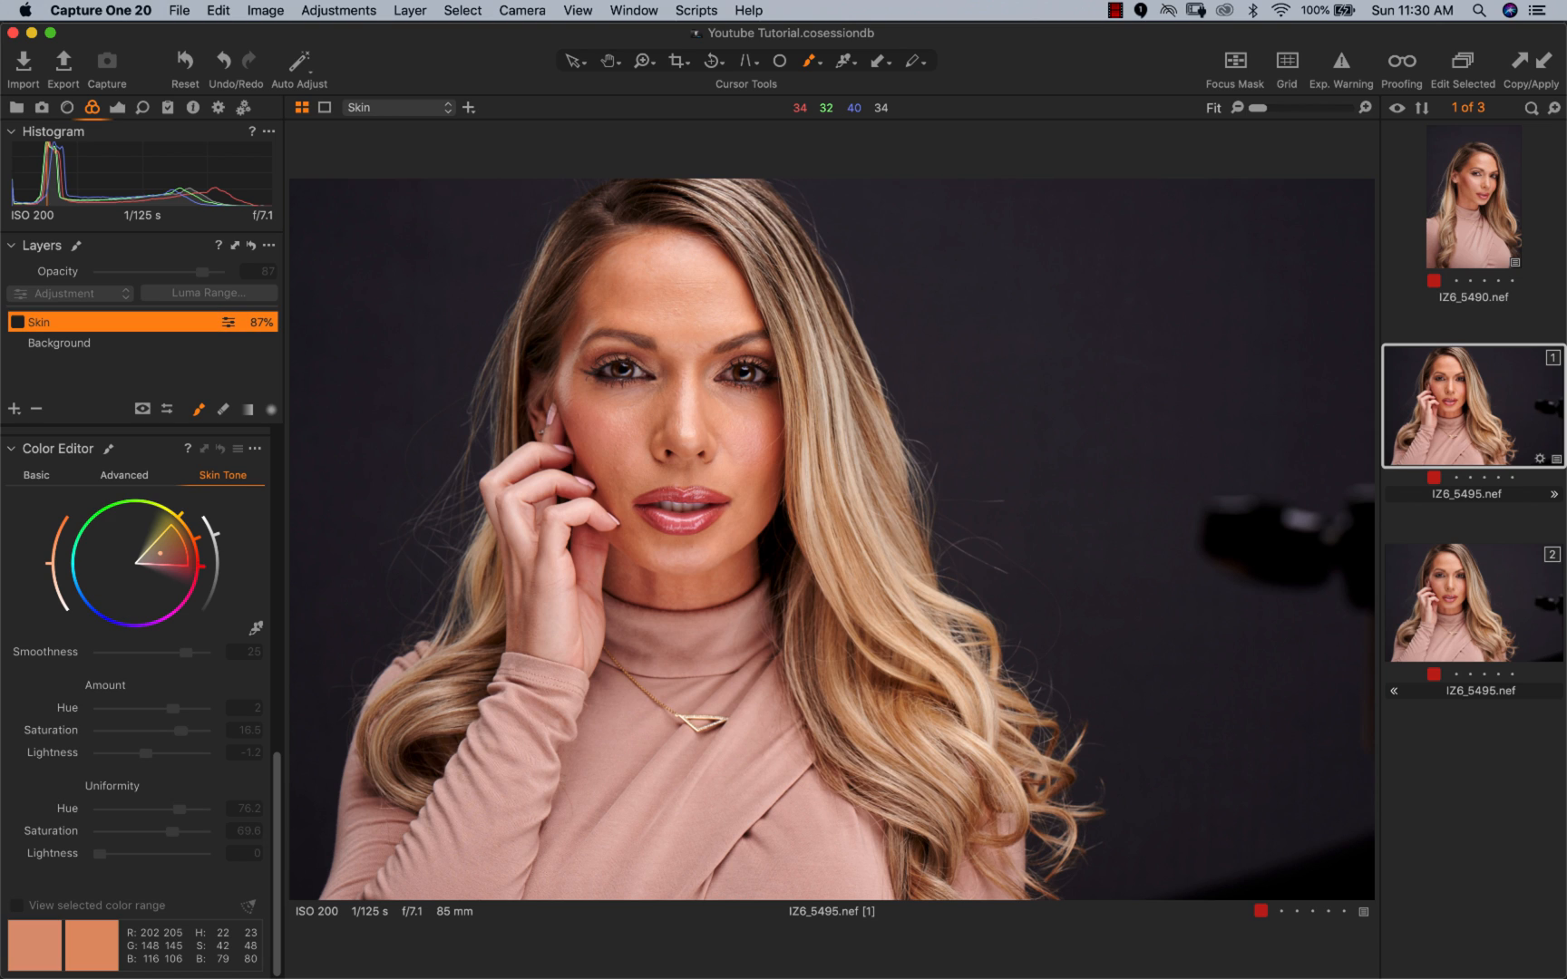
left_click(17, 322)
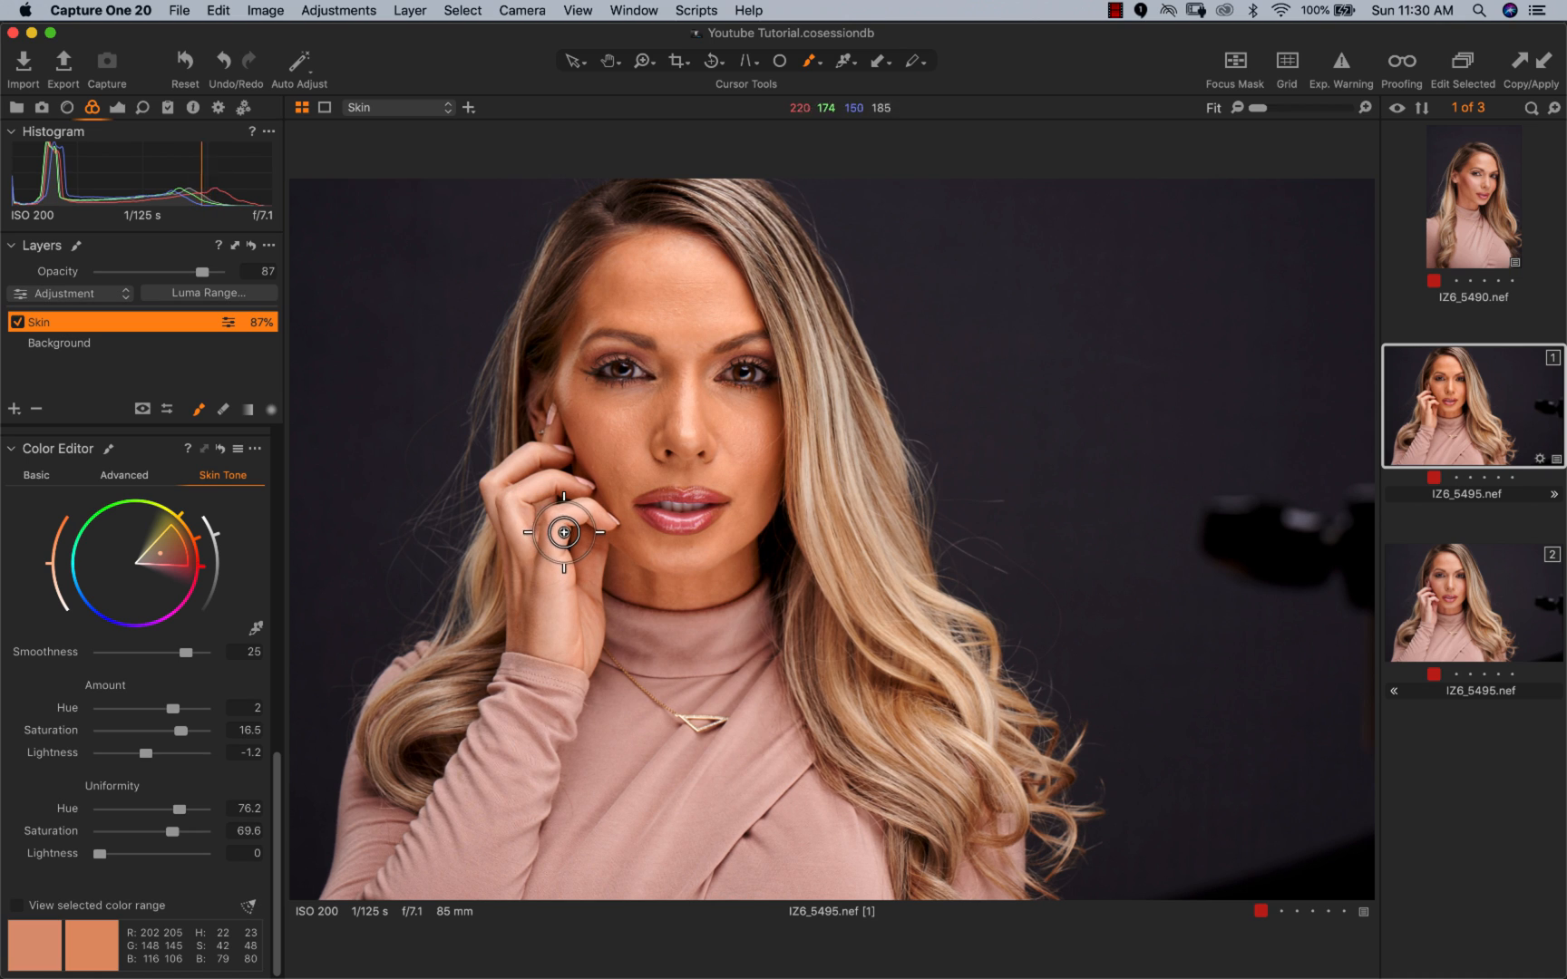
Step: Set the eraser's opacity to 100 and erase the Skin layer's mask from the hair near the ear and the edge of the lips
left_click(560, 515)
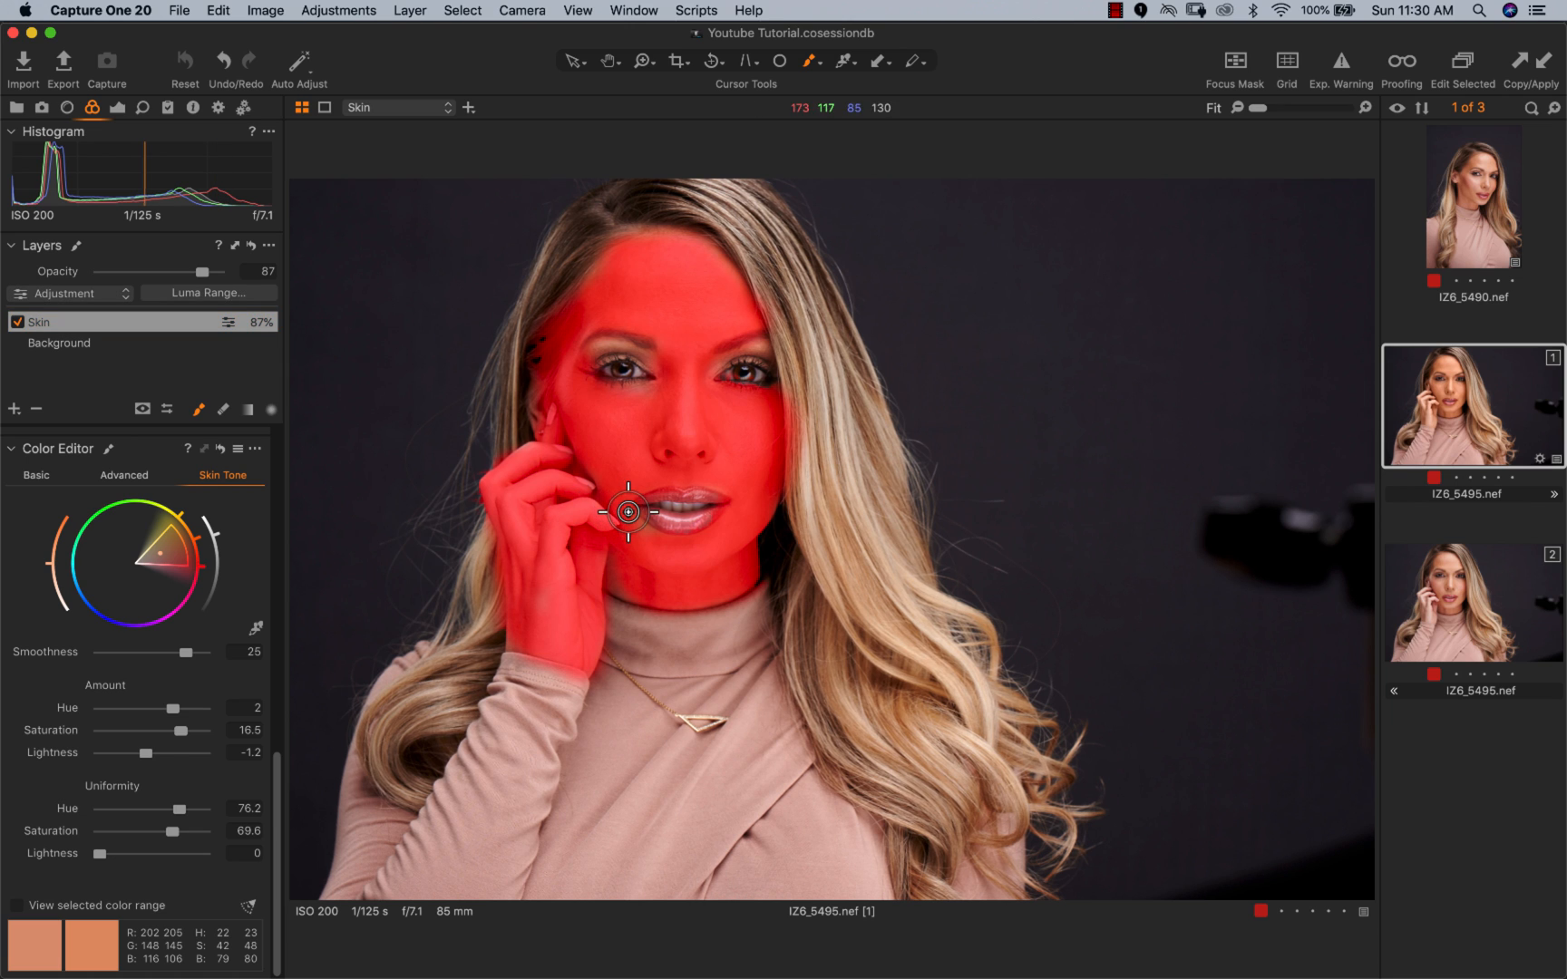
key("m")
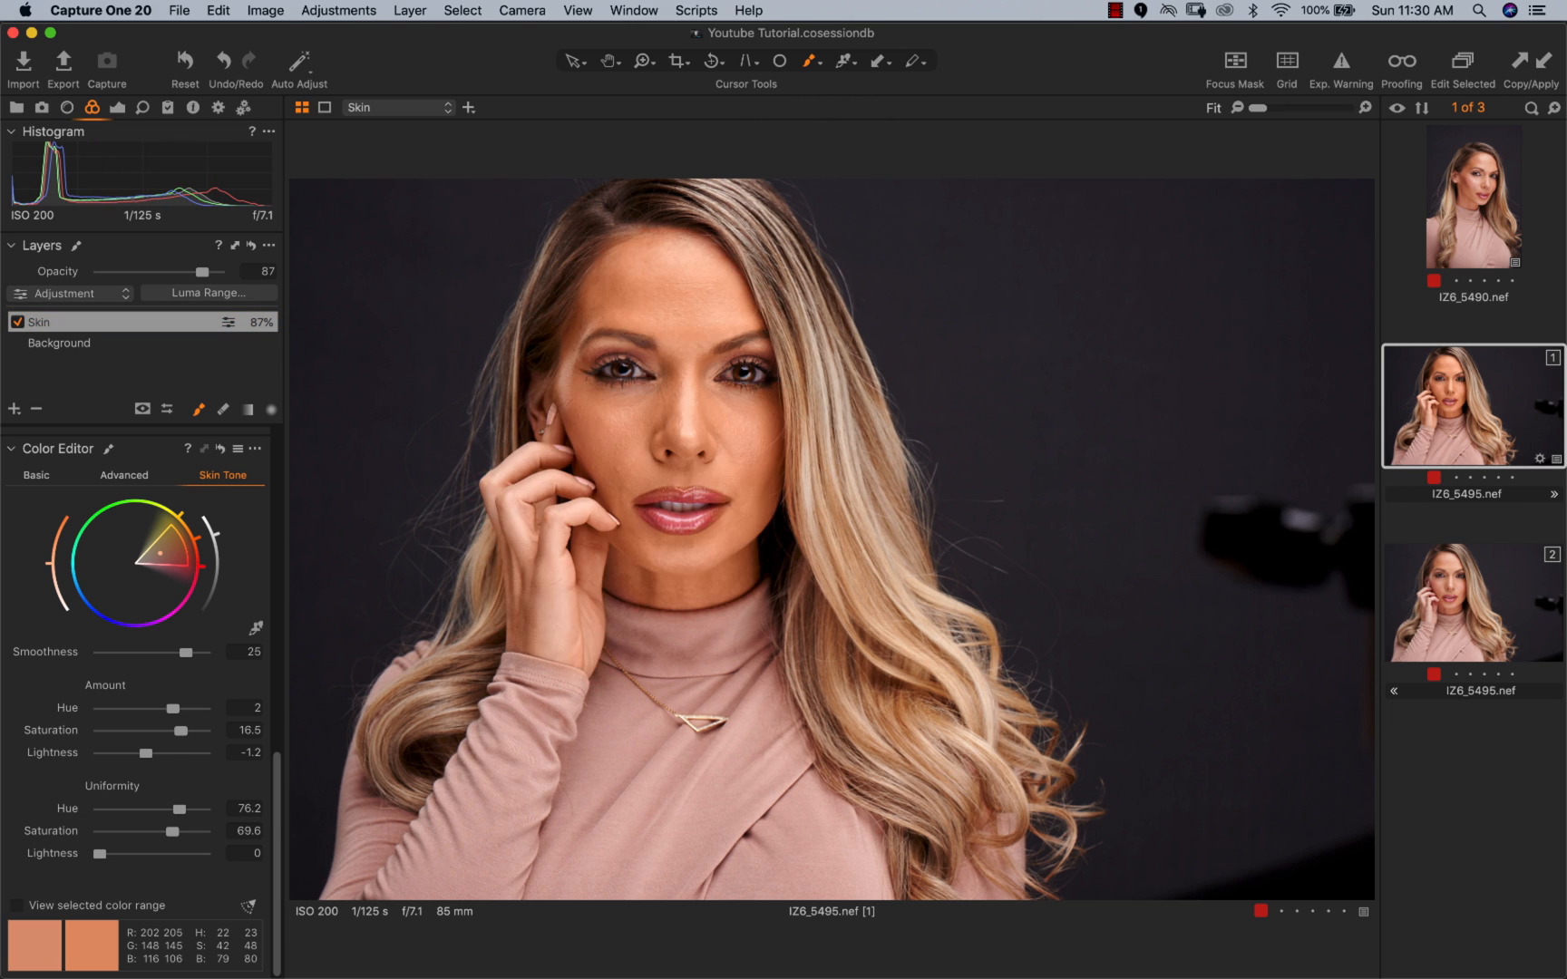
key("e")
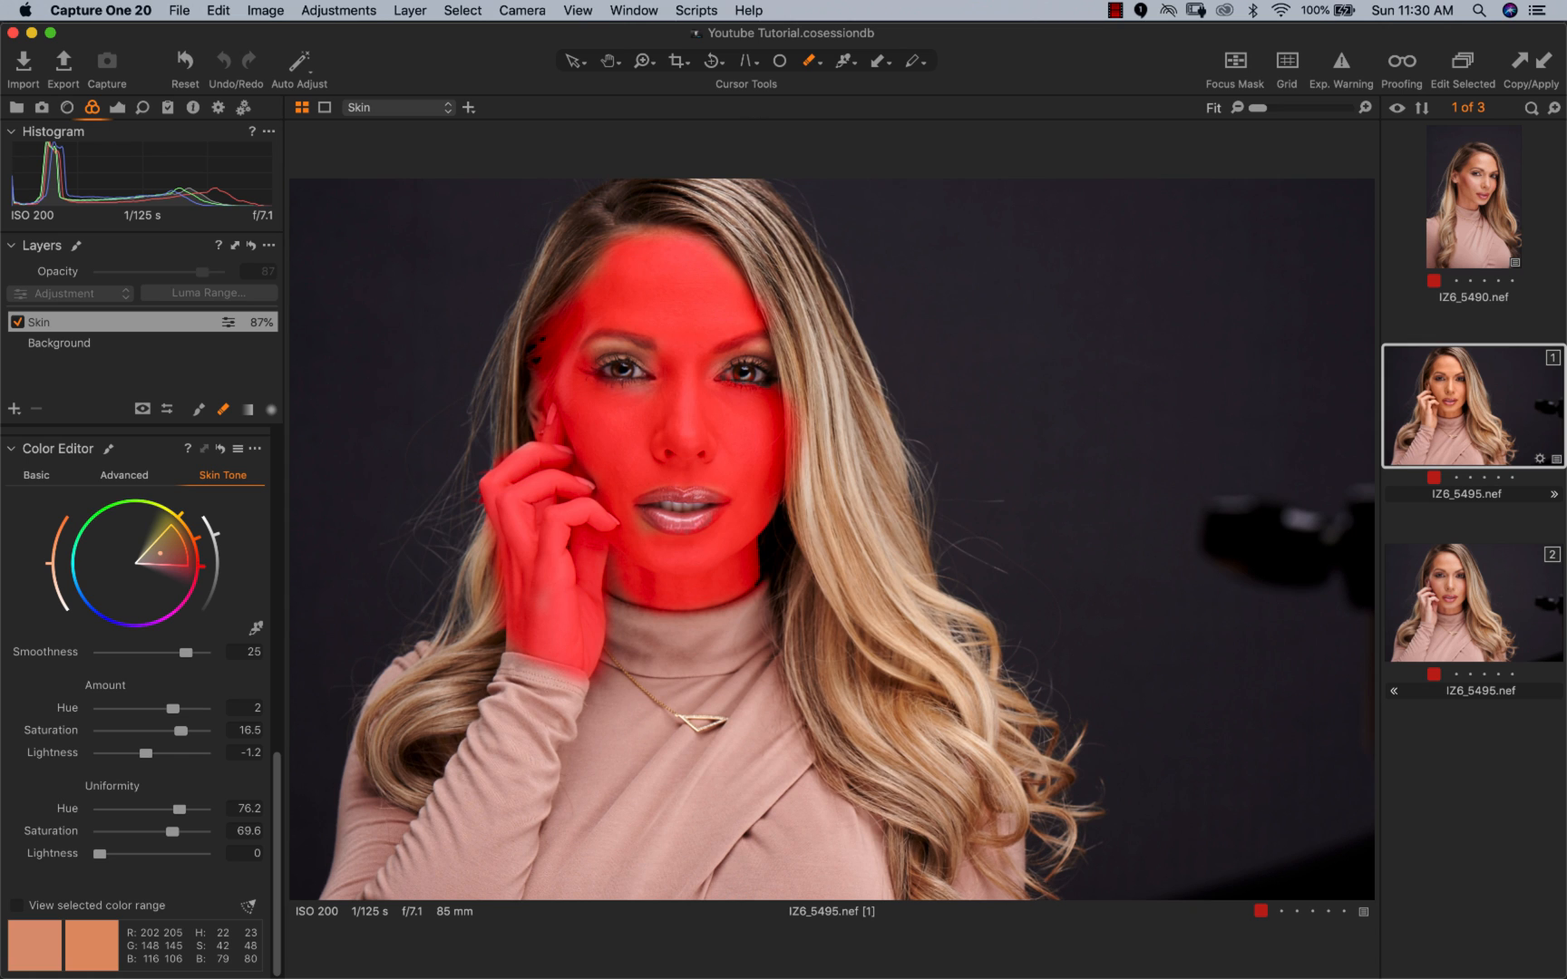
right_click(224, 409)
left_click_drag(198, 457, 273, 457)
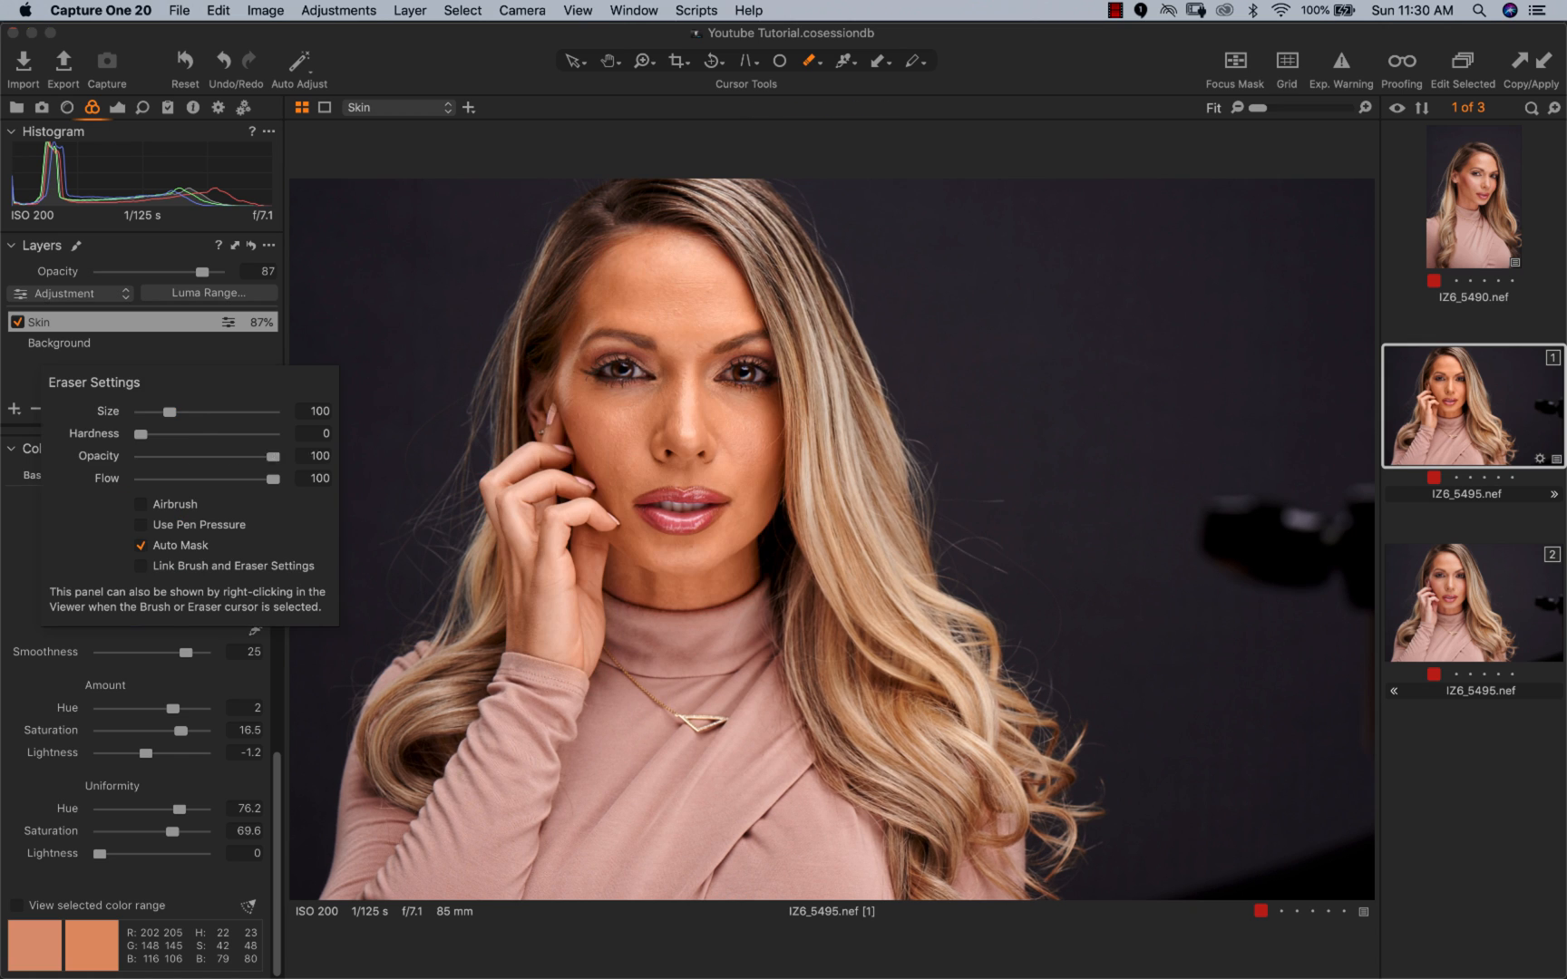
left_click(564, 381)
left_click_drag(544, 334, 535, 363)
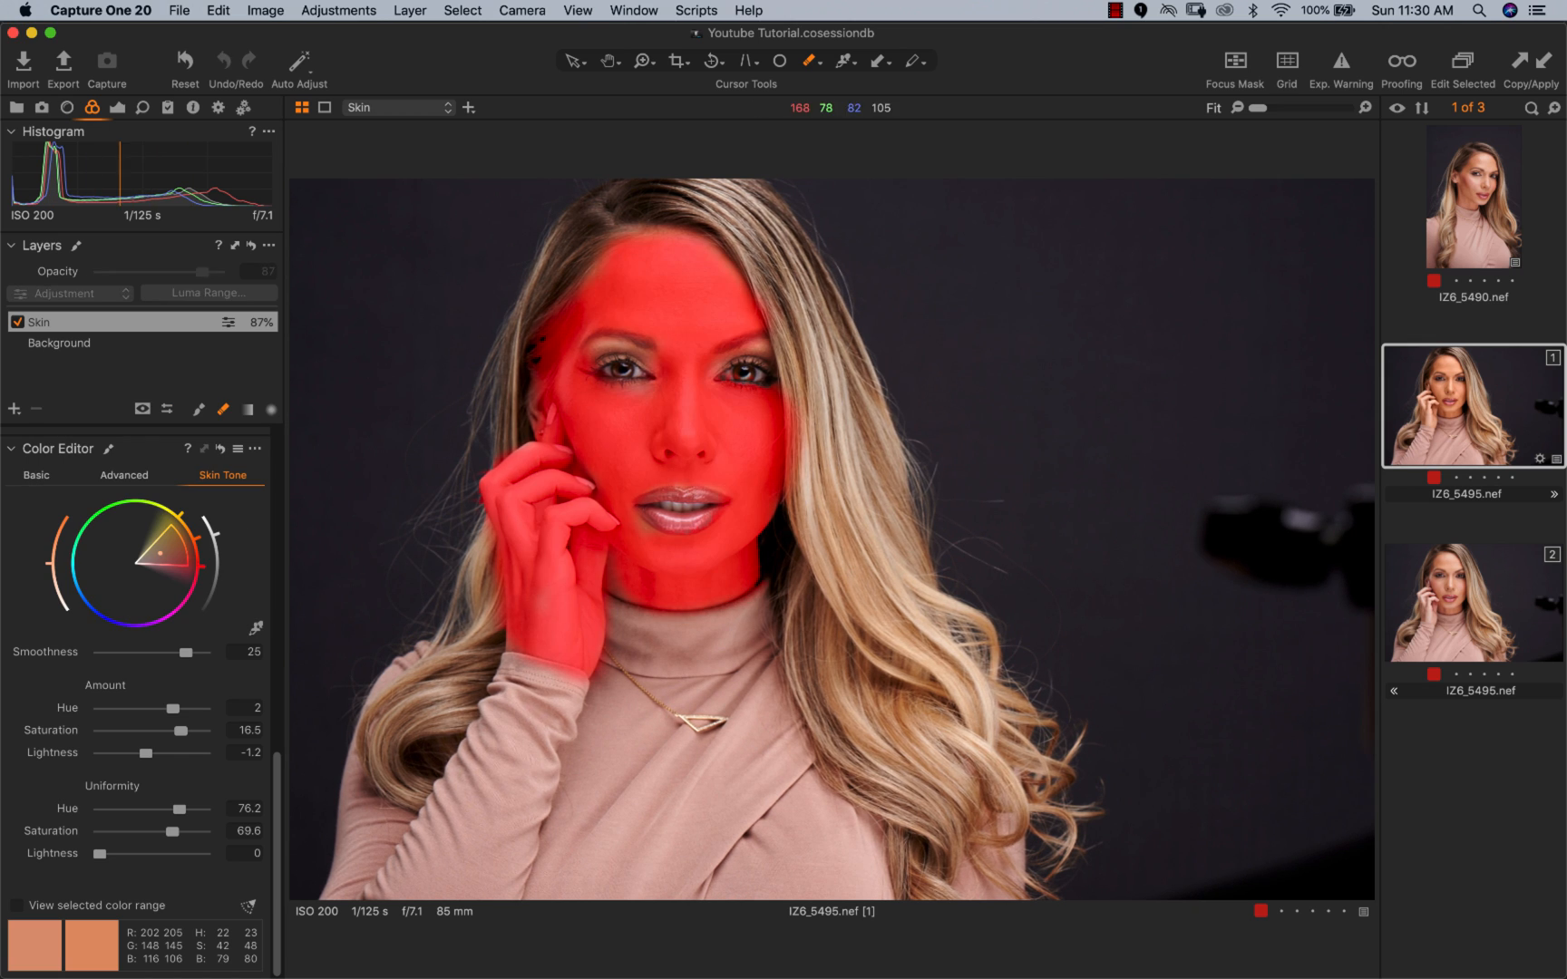
left_click_drag(696, 493, 720, 505)
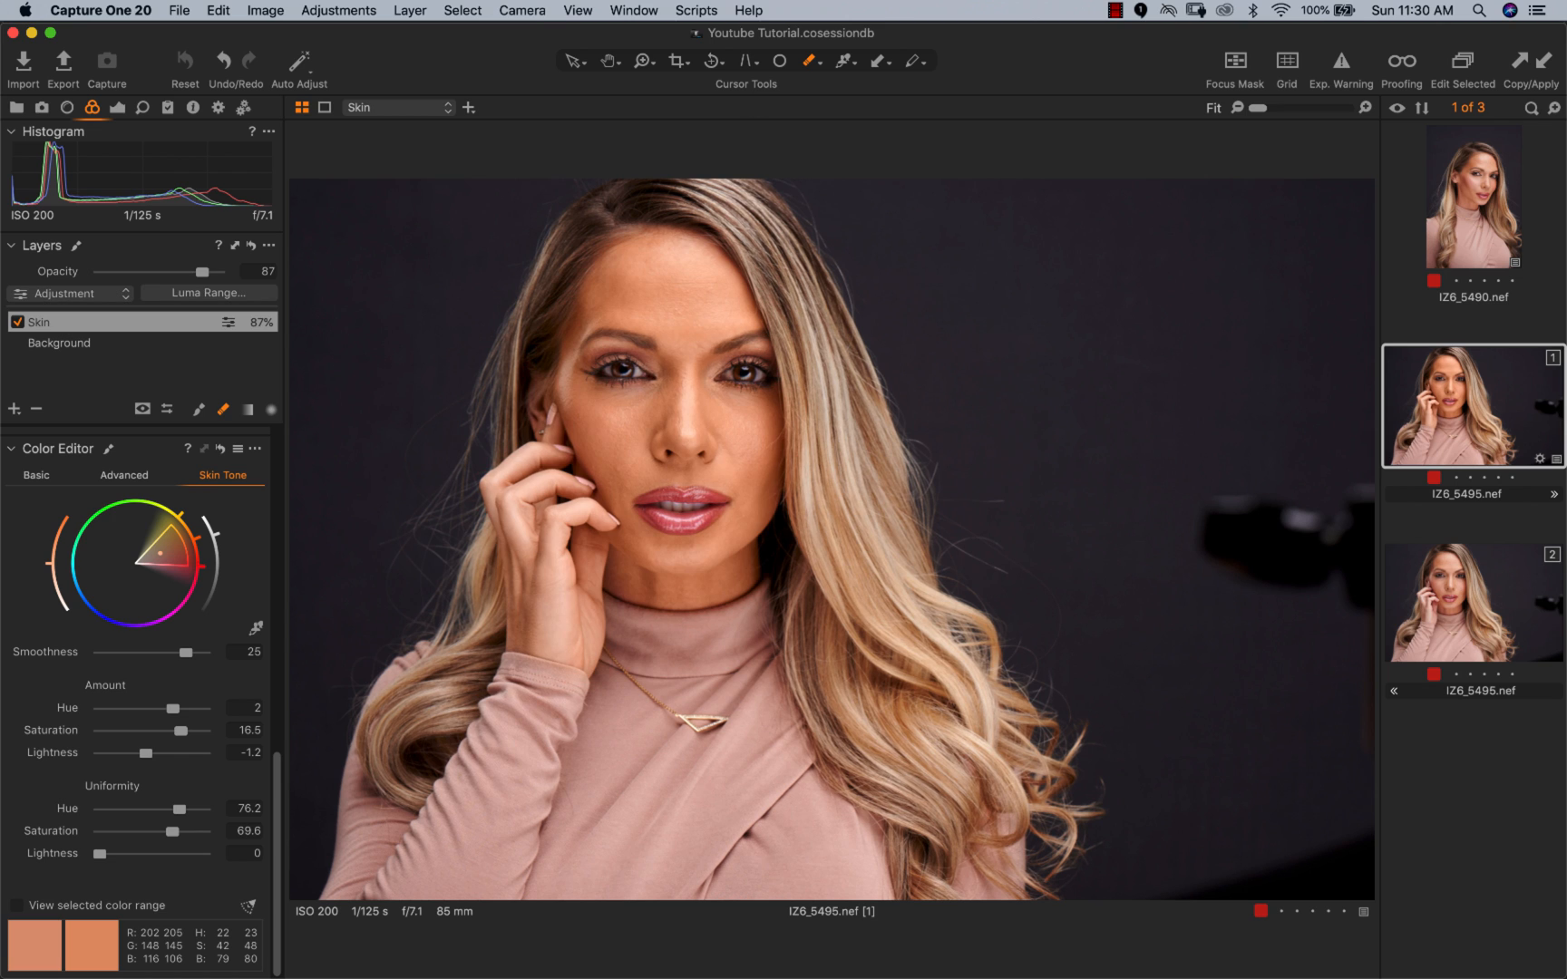
Step: Brush the Skin layer's mask back in along the upper lip and toggle the layer off and on to compare
key("b")
left_click_drag(646, 490, 678, 486)
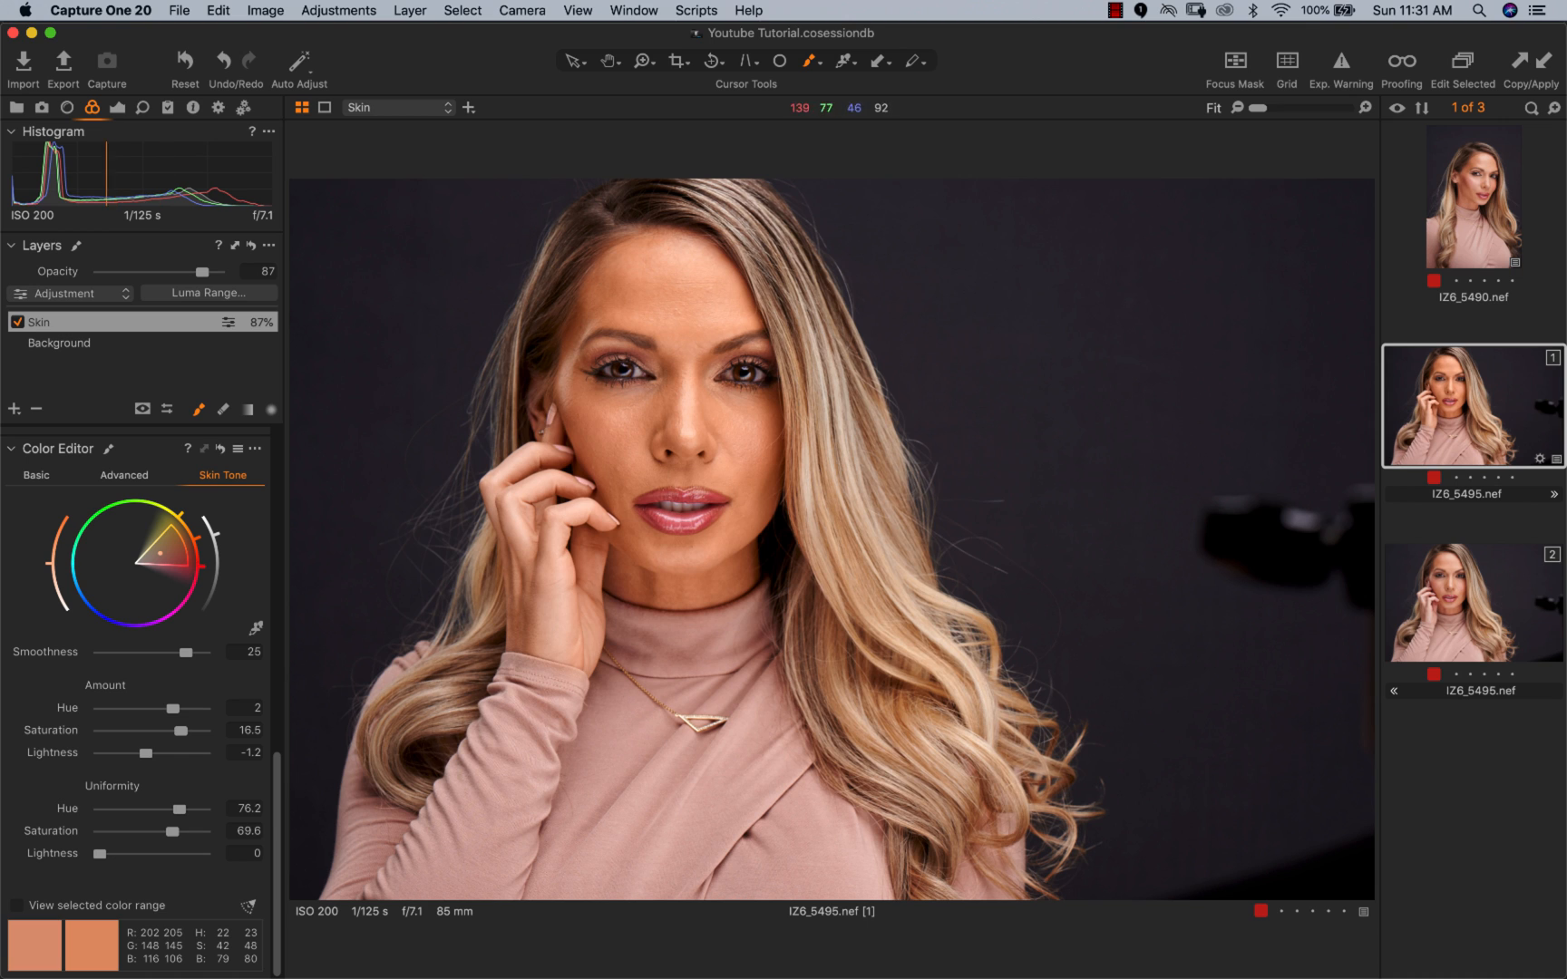
left_click(18, 322)
left_click(18, 322)
left_click(18, 322)
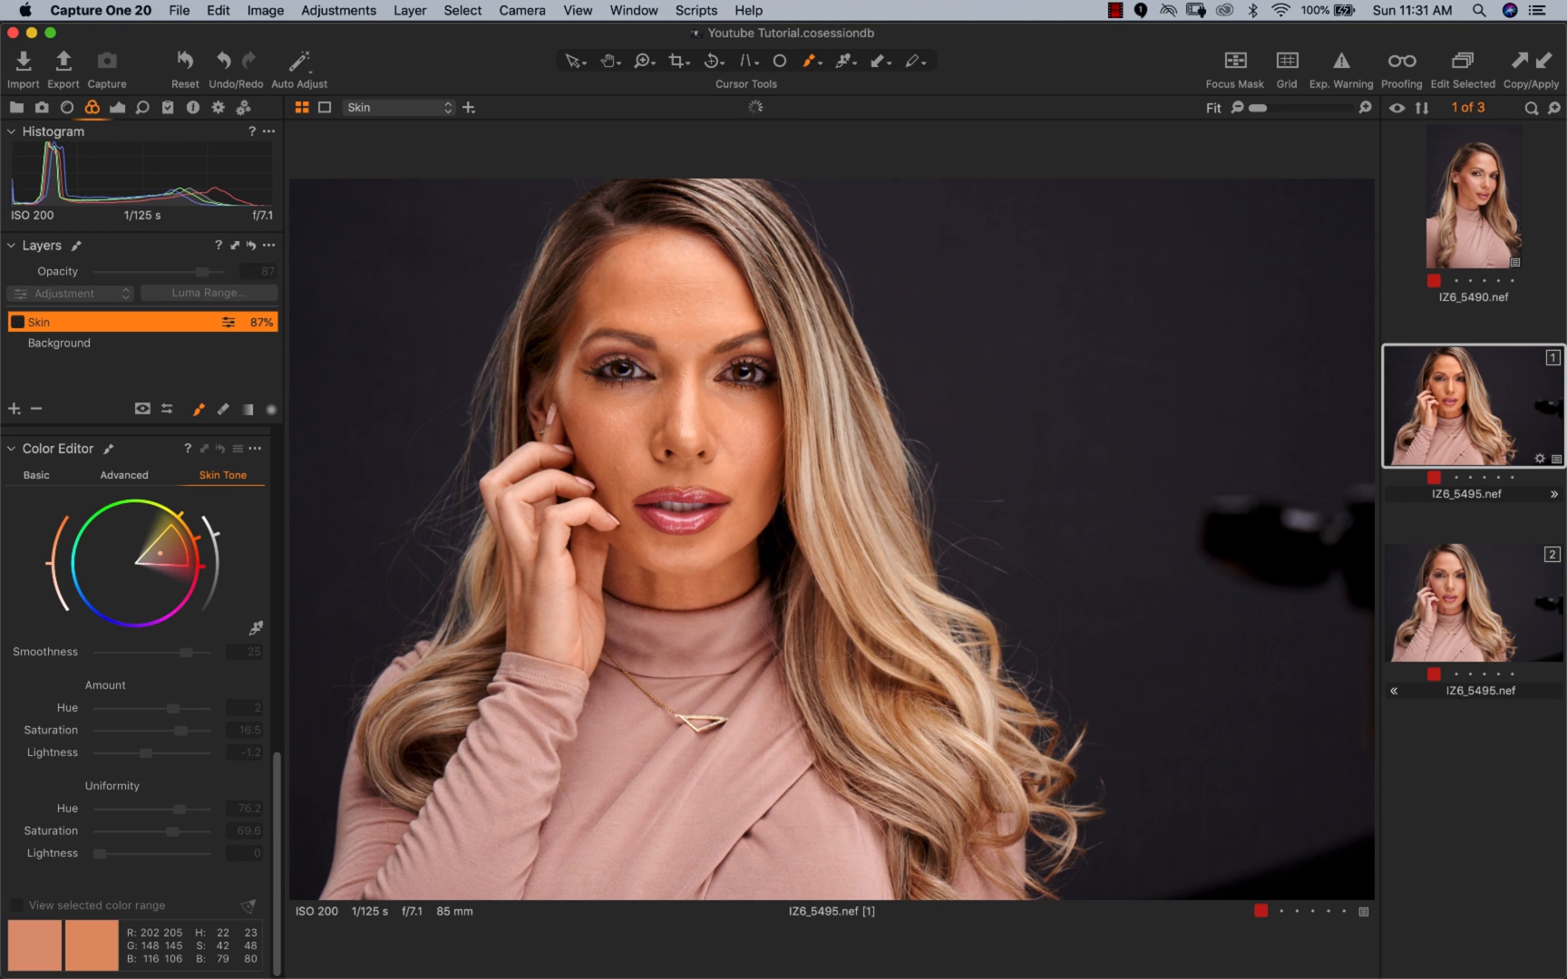
left_click(17, 322)
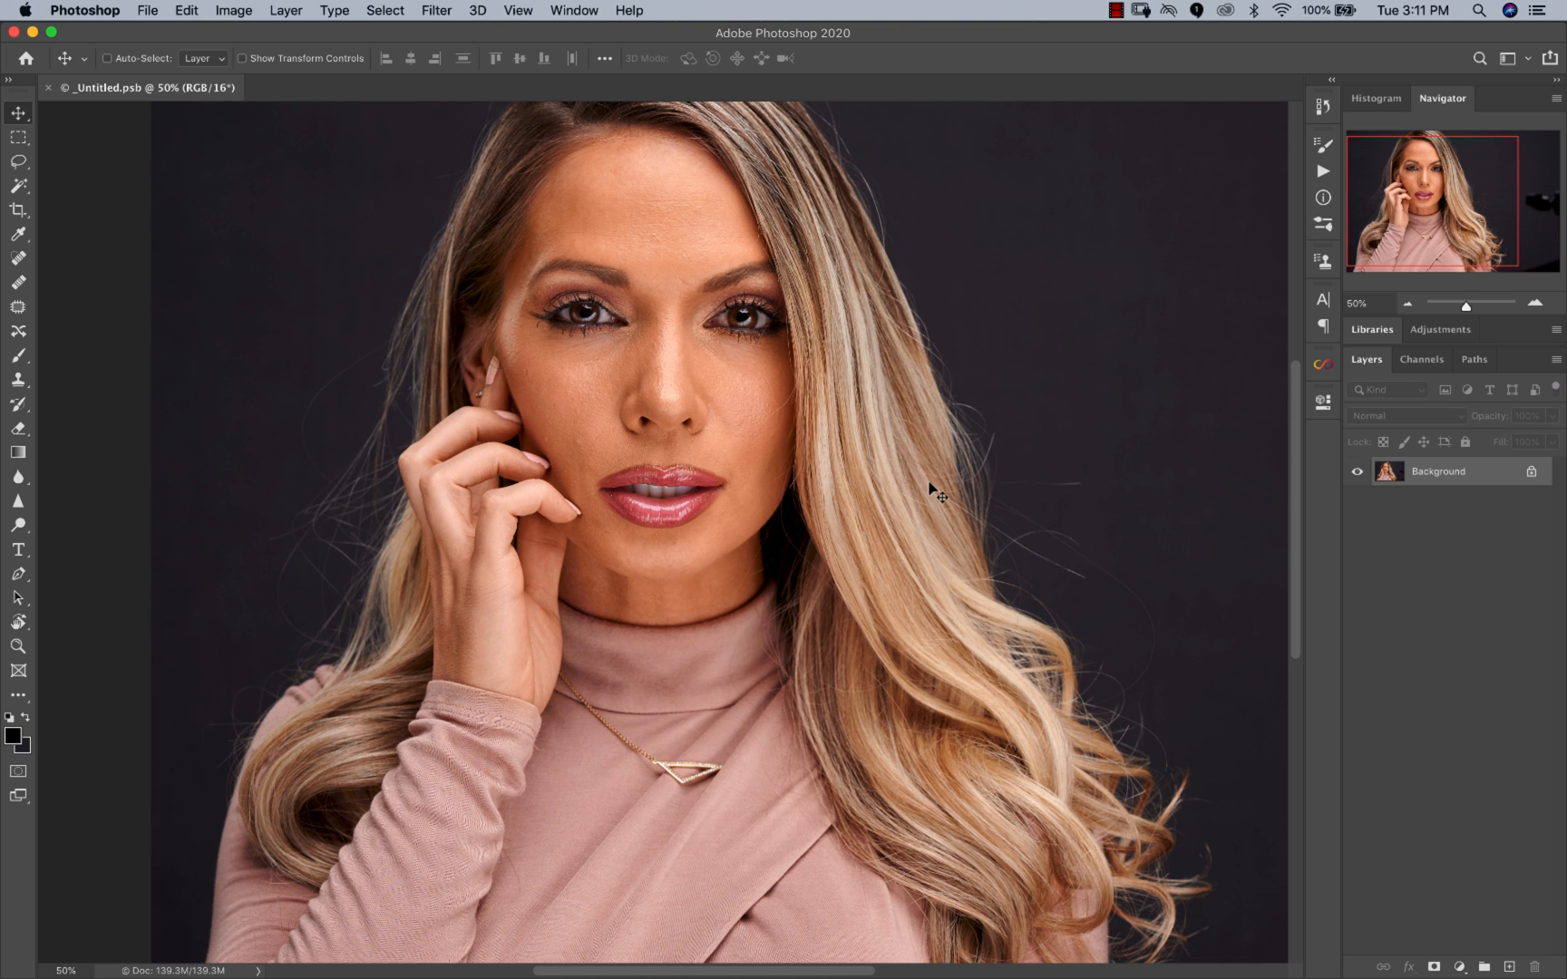
Step: Inspect the portrait's face and hand in Photoshop at 100% and 66.7% zoom
left_click(667, 419, "super")
scroll(707, 427, "up", 5)
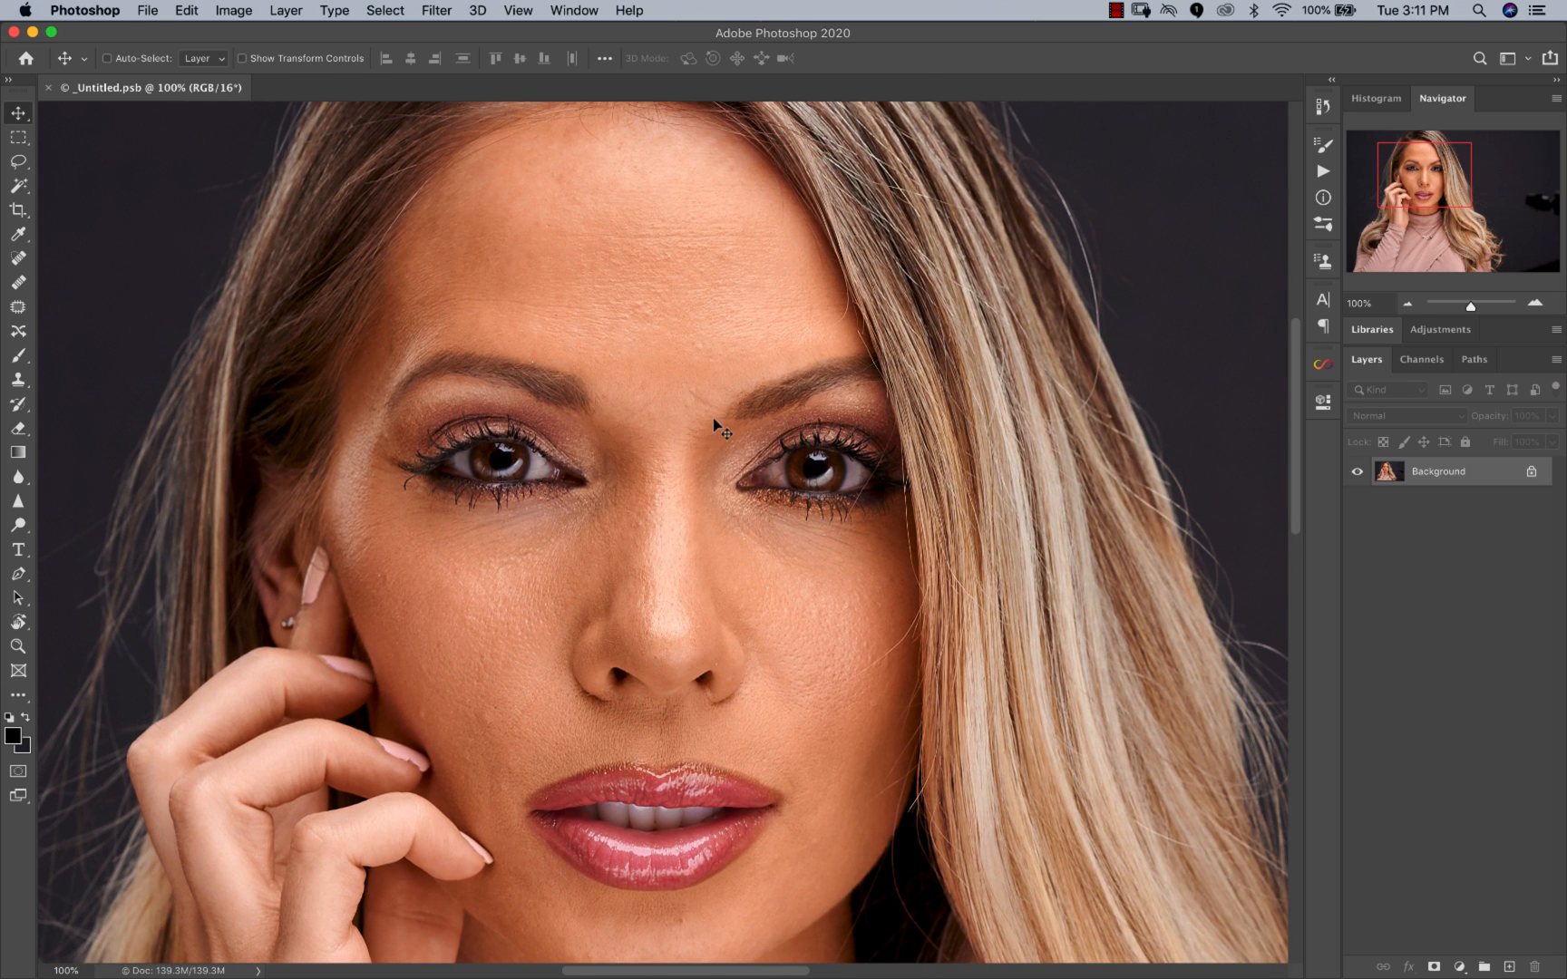
scroll(676, 381, "down", 4)
scroll(676, 381, "left", 2)
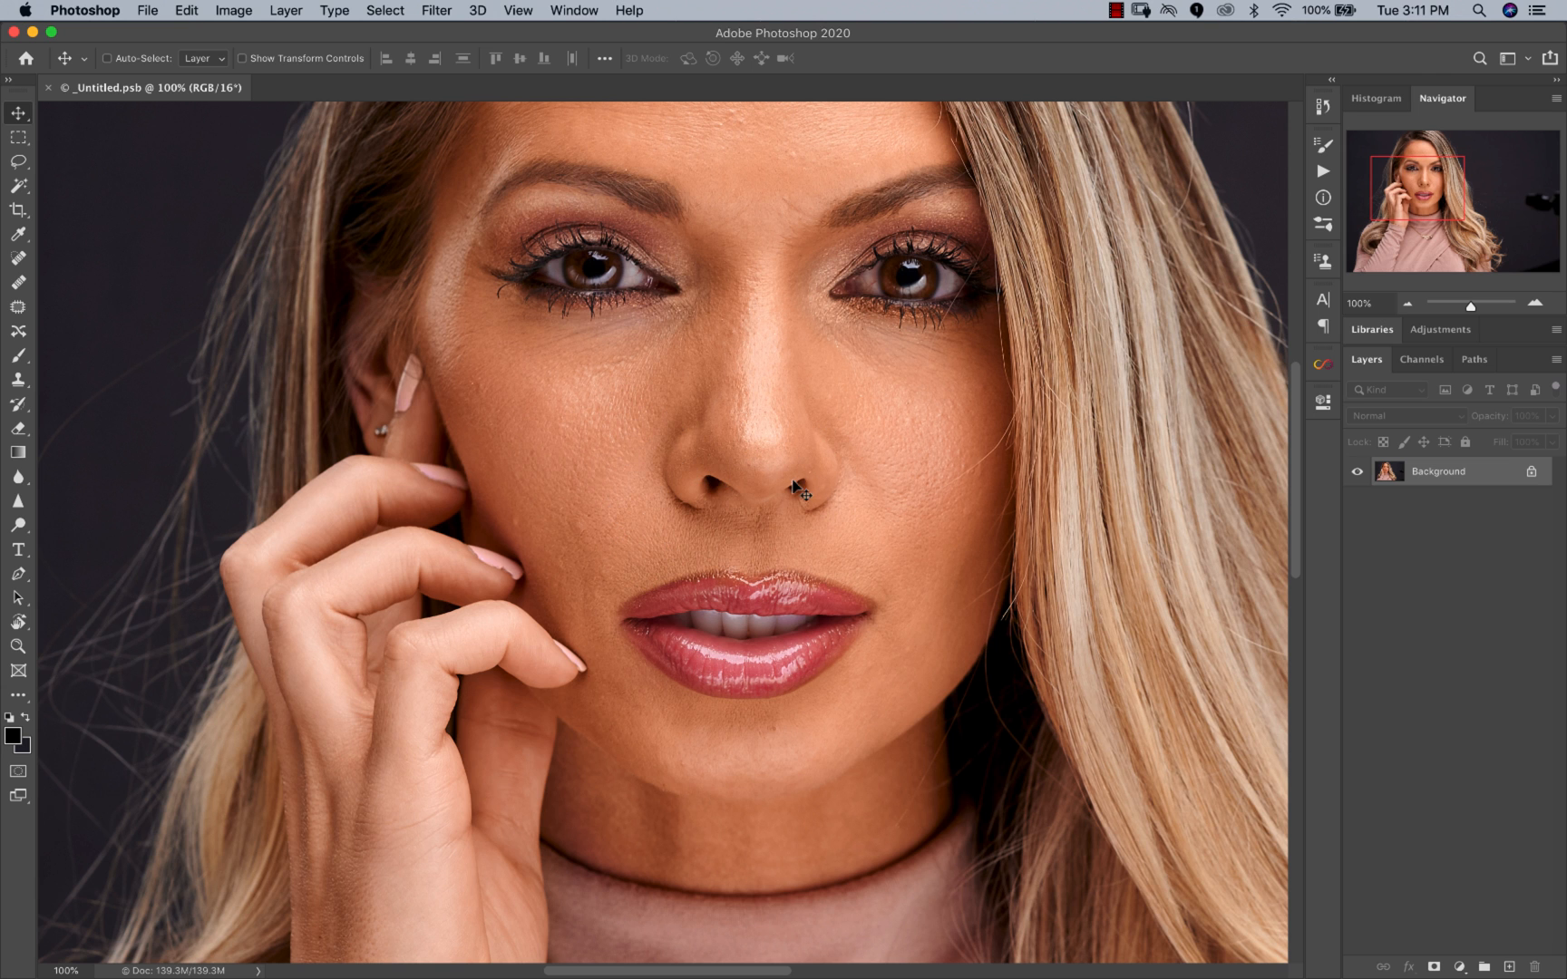
key("z")
key("super+minus")
key("super+minus")
key("super+minus")
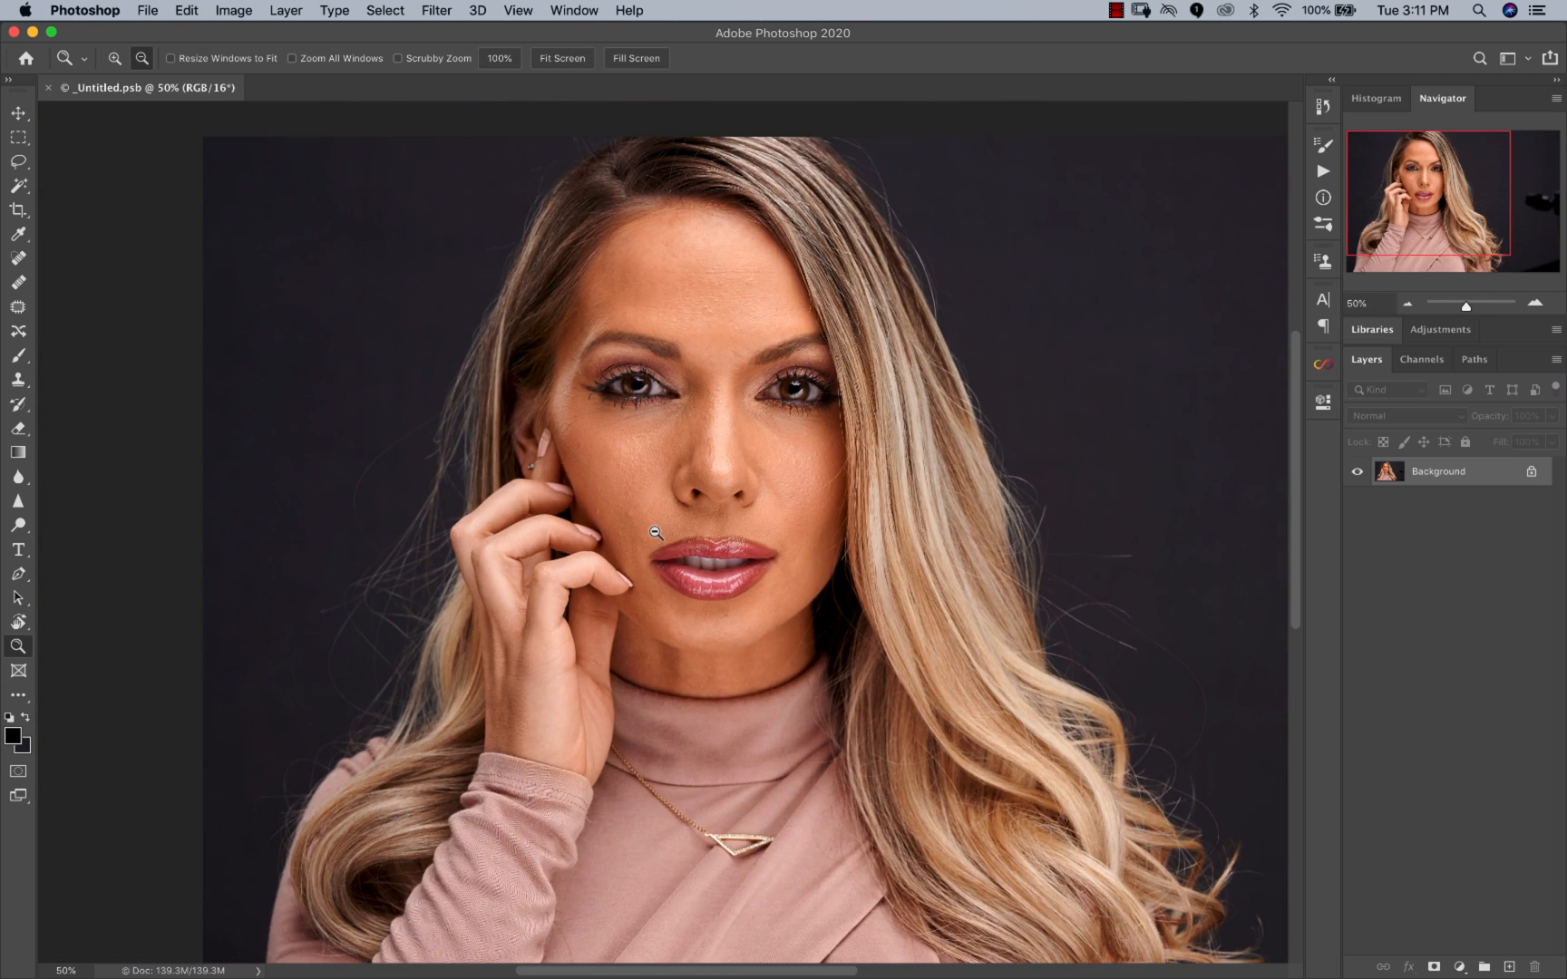
left_click(606, 589)
left_click(606, 590)
key("v")
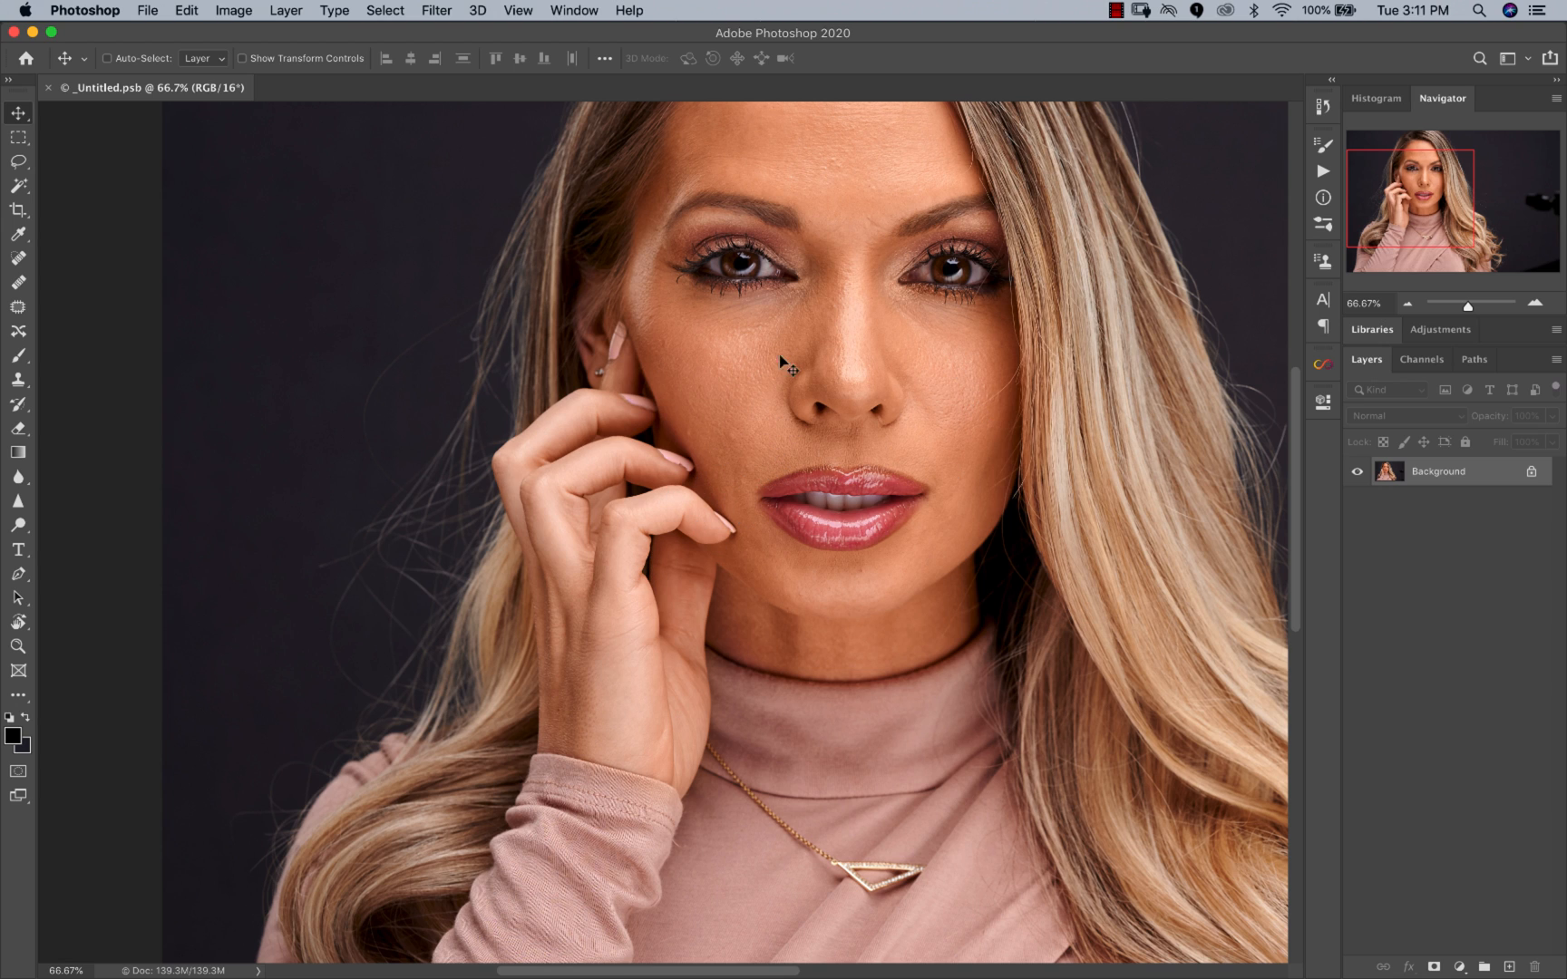
Step: Look over the list of recorded retouching actions, close it, and view the portrait at 50% zoom
left_click(1323, 170)
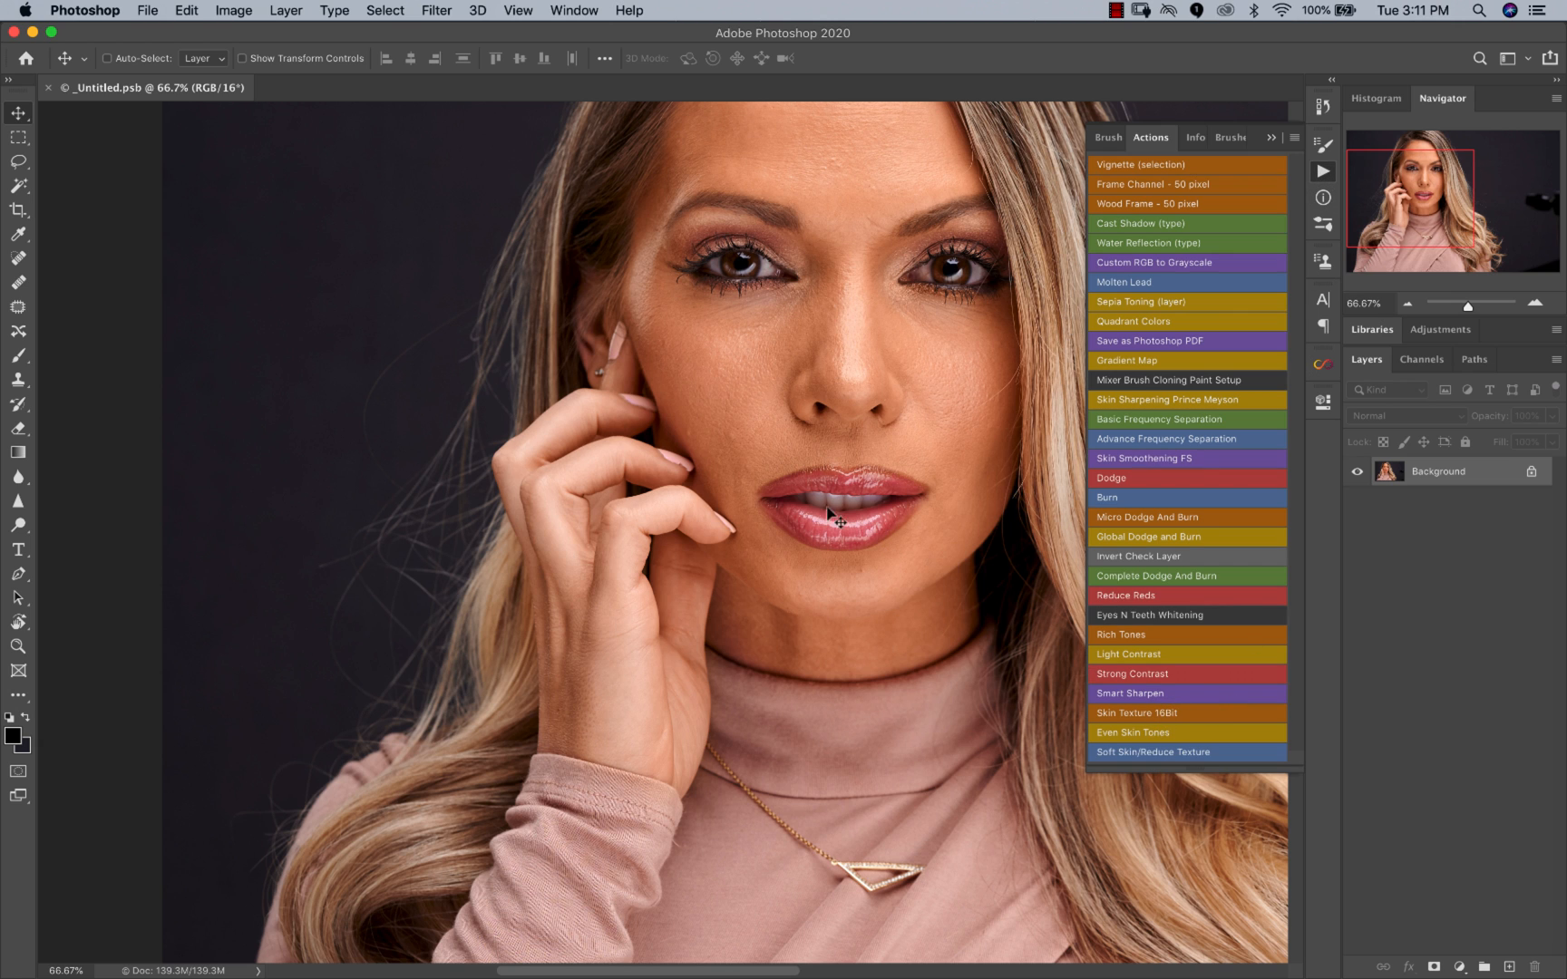
left_click(1326, 173)
key("z")
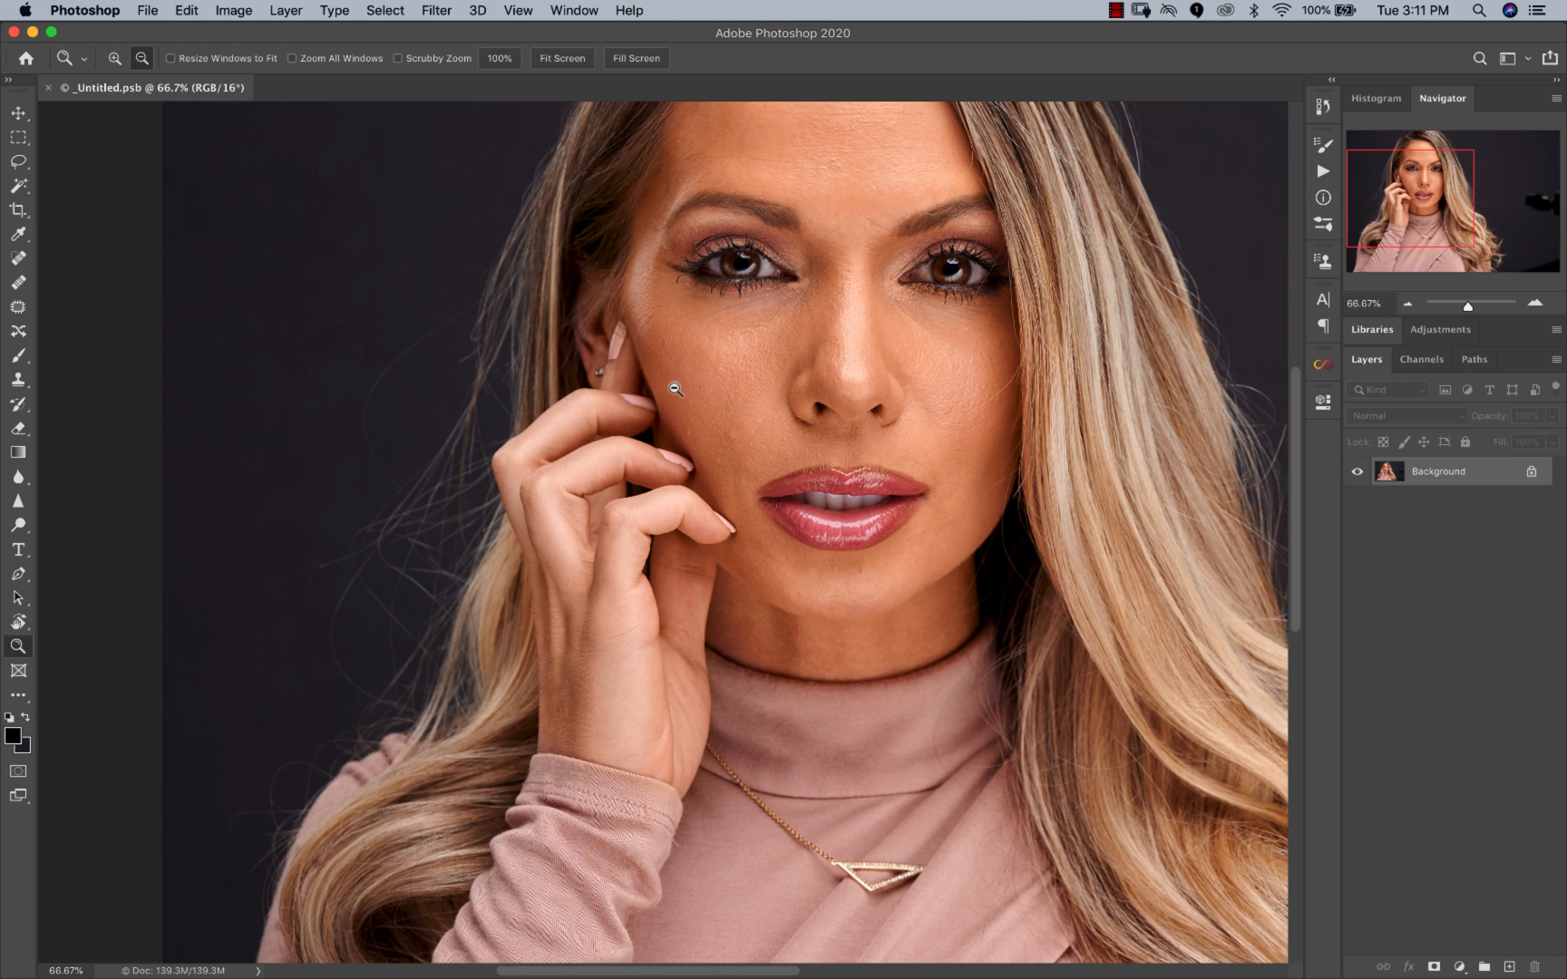
left_click(676, 407, "alt")
left_click(677, 414, "alt")
left_click(937, 533)
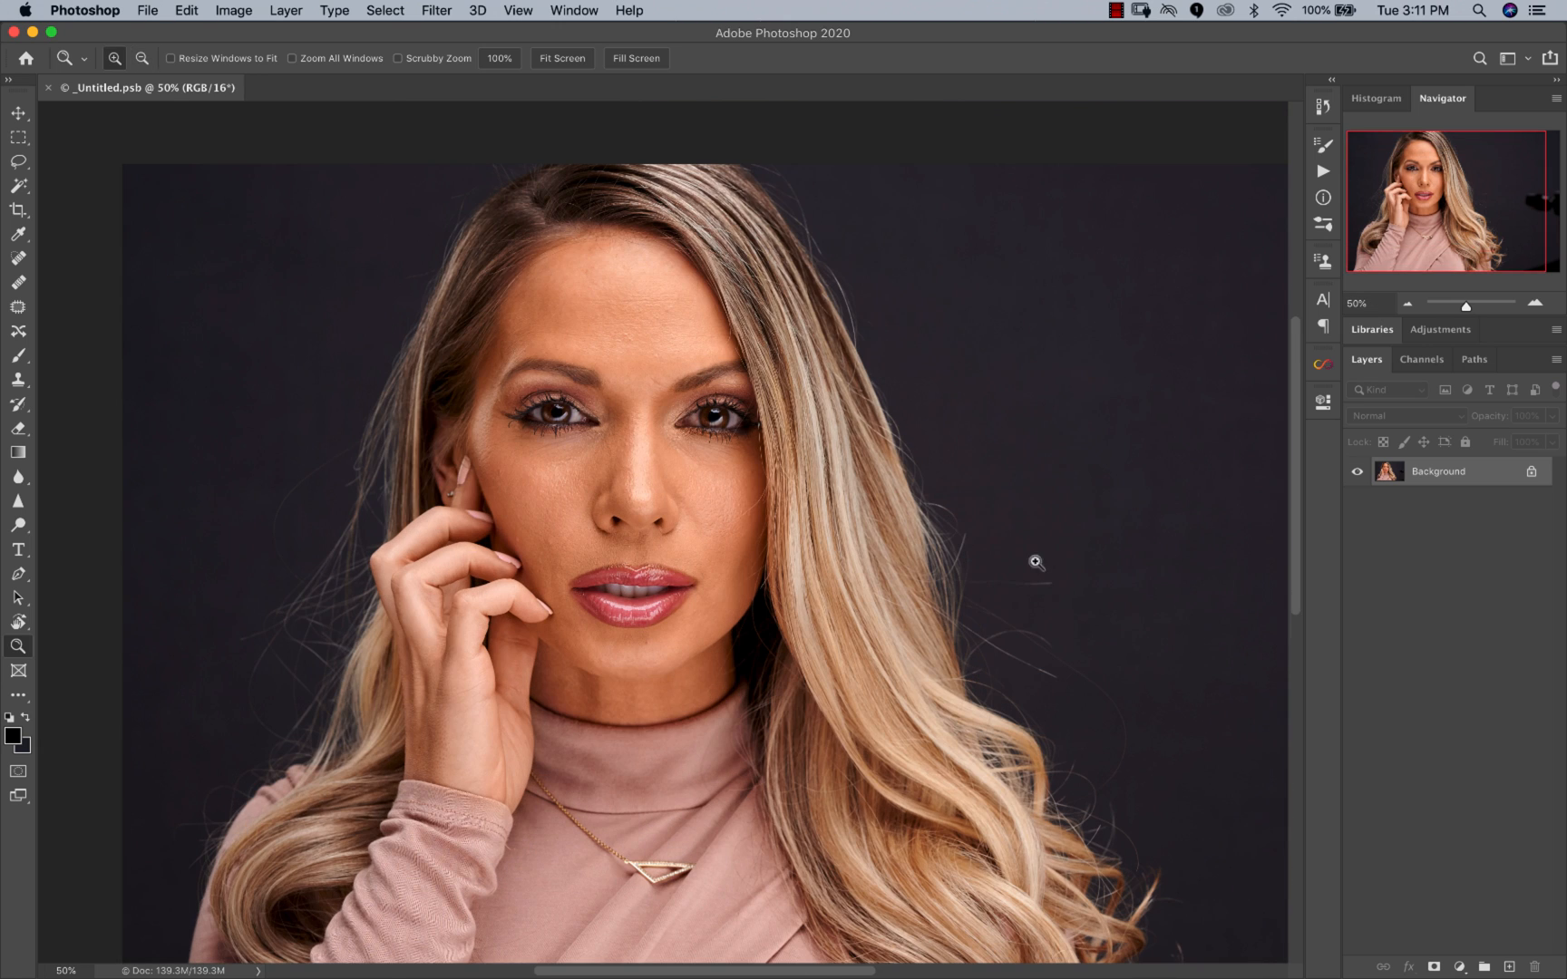
key("v")
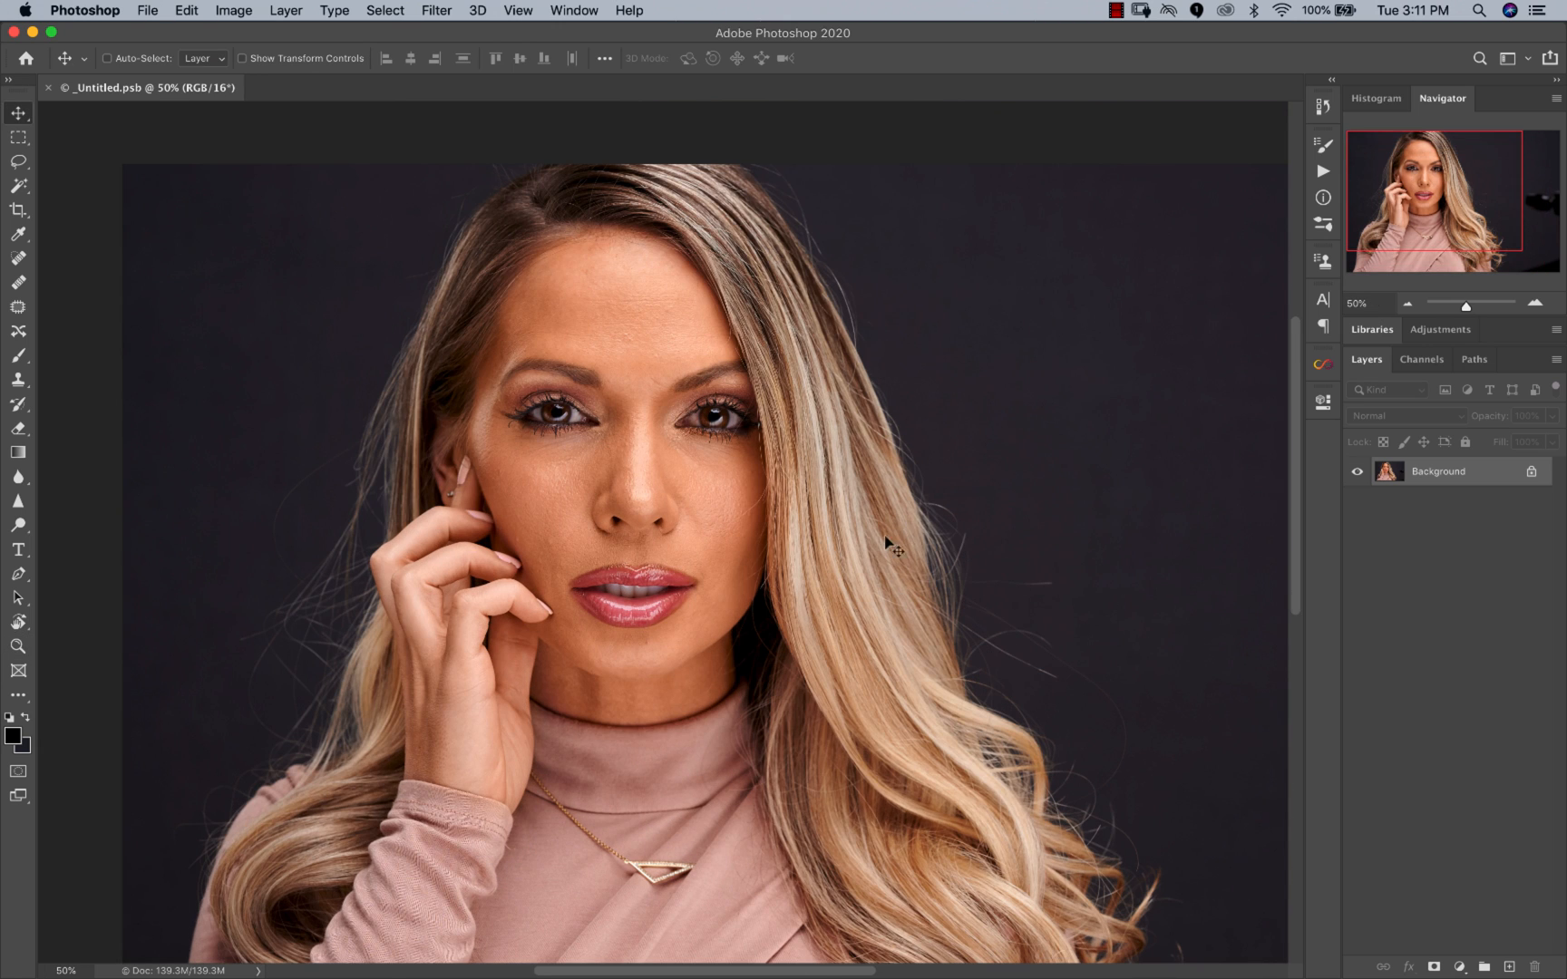
Step: Review the portrait at several zoom levels, ending with the whole image at 25%
key("z")
left_click(628, 506, "alt")
left_click(668, 550, "alt")
left_click(966, 458)
left_click(969, 455)
key("v")
key("z")
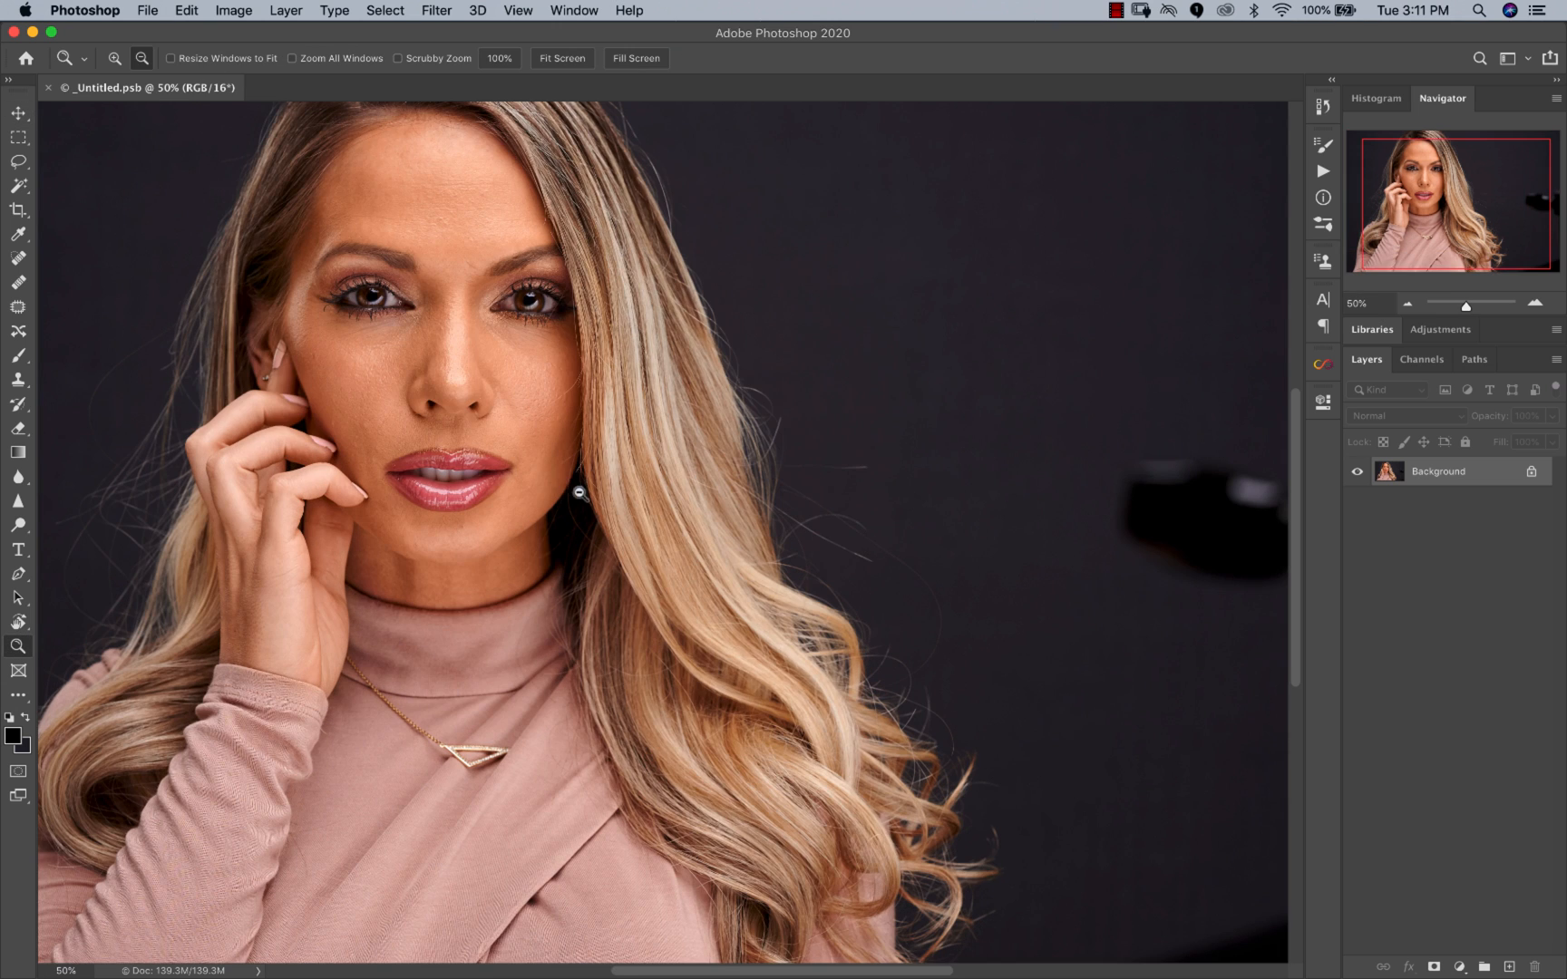
left_click(571, 486, "alt")
left_click(667, 528, "alt")
key("v")
key("z")
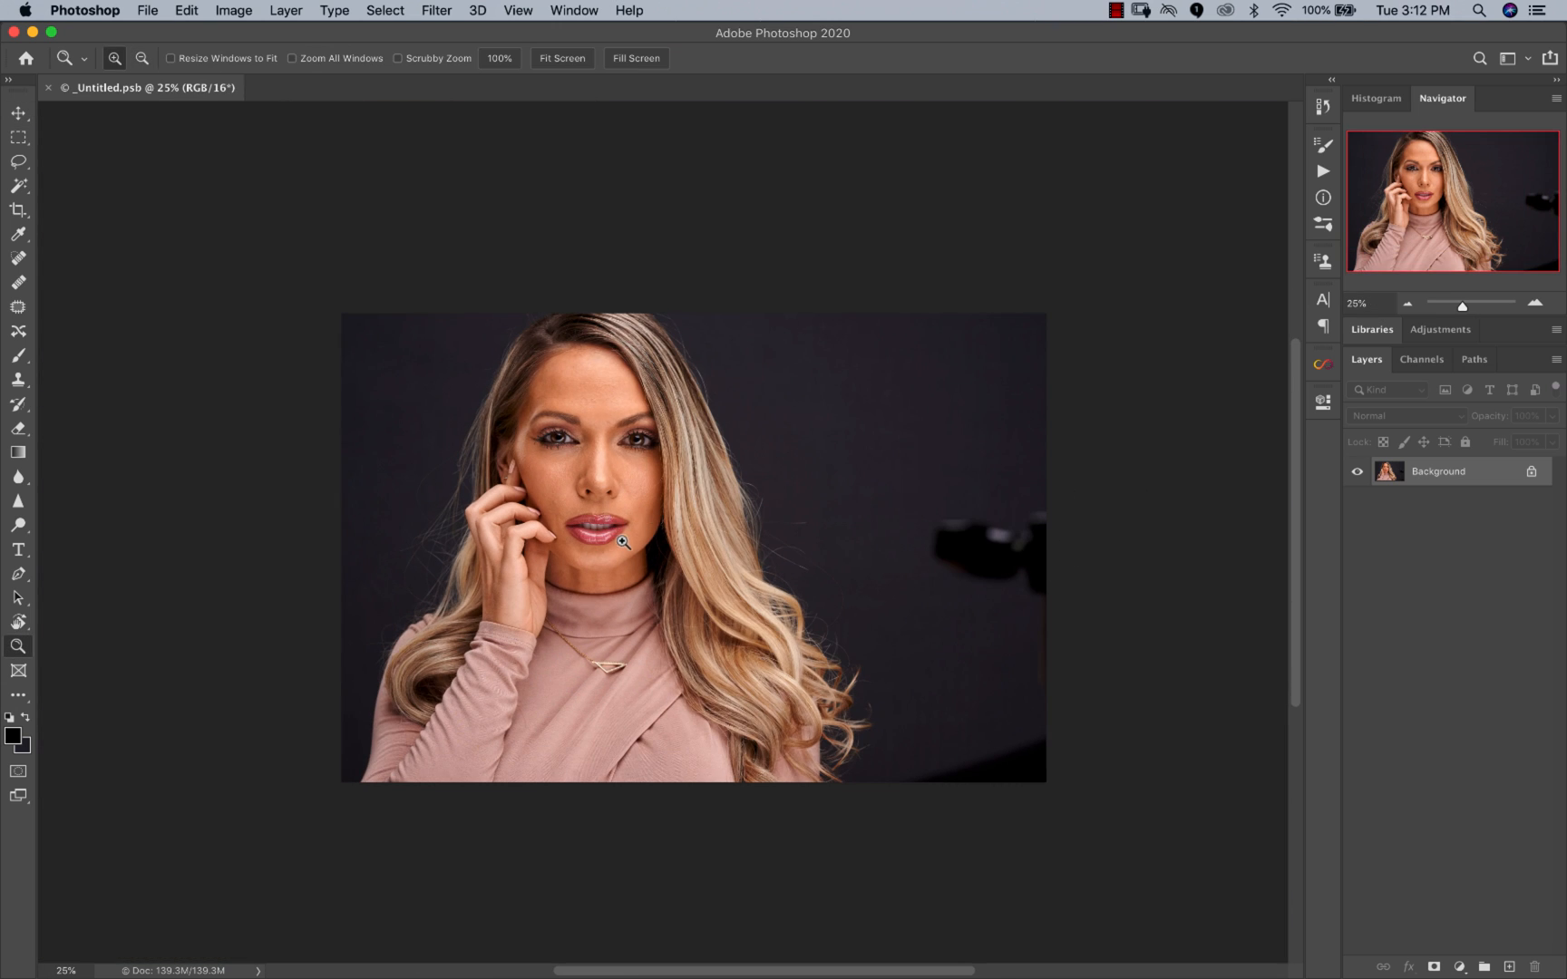
Step: Examine the skin around the fingers, nose and lips at 200% zoom, and return to a 50% view of the portrait
left_click(406, 507)
left_click(292, 440)
left_click(326, 461)
key("v")
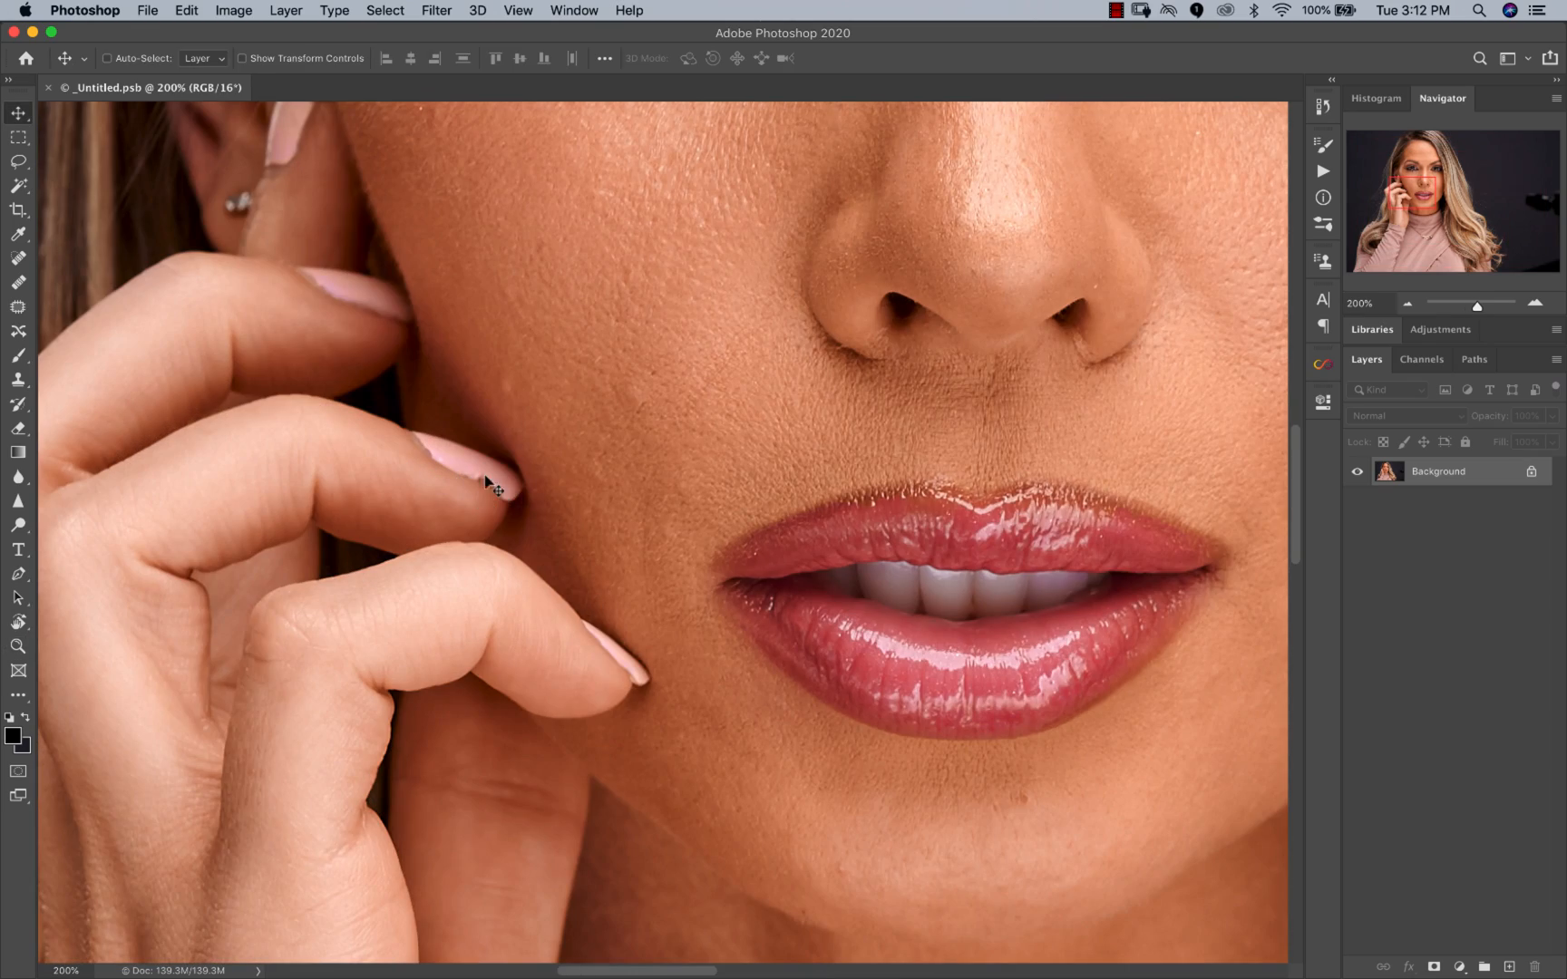
key("z")
left_click(598, 520, "alt")
left_click(603, 526, "alt")
left_click(627, 530, "alt")
left_click(692, 536, "alt")
left_click(696, 537)
key("v")
scroll(780, 535, "down", 3)
scroll(780, 535, "right", 3)
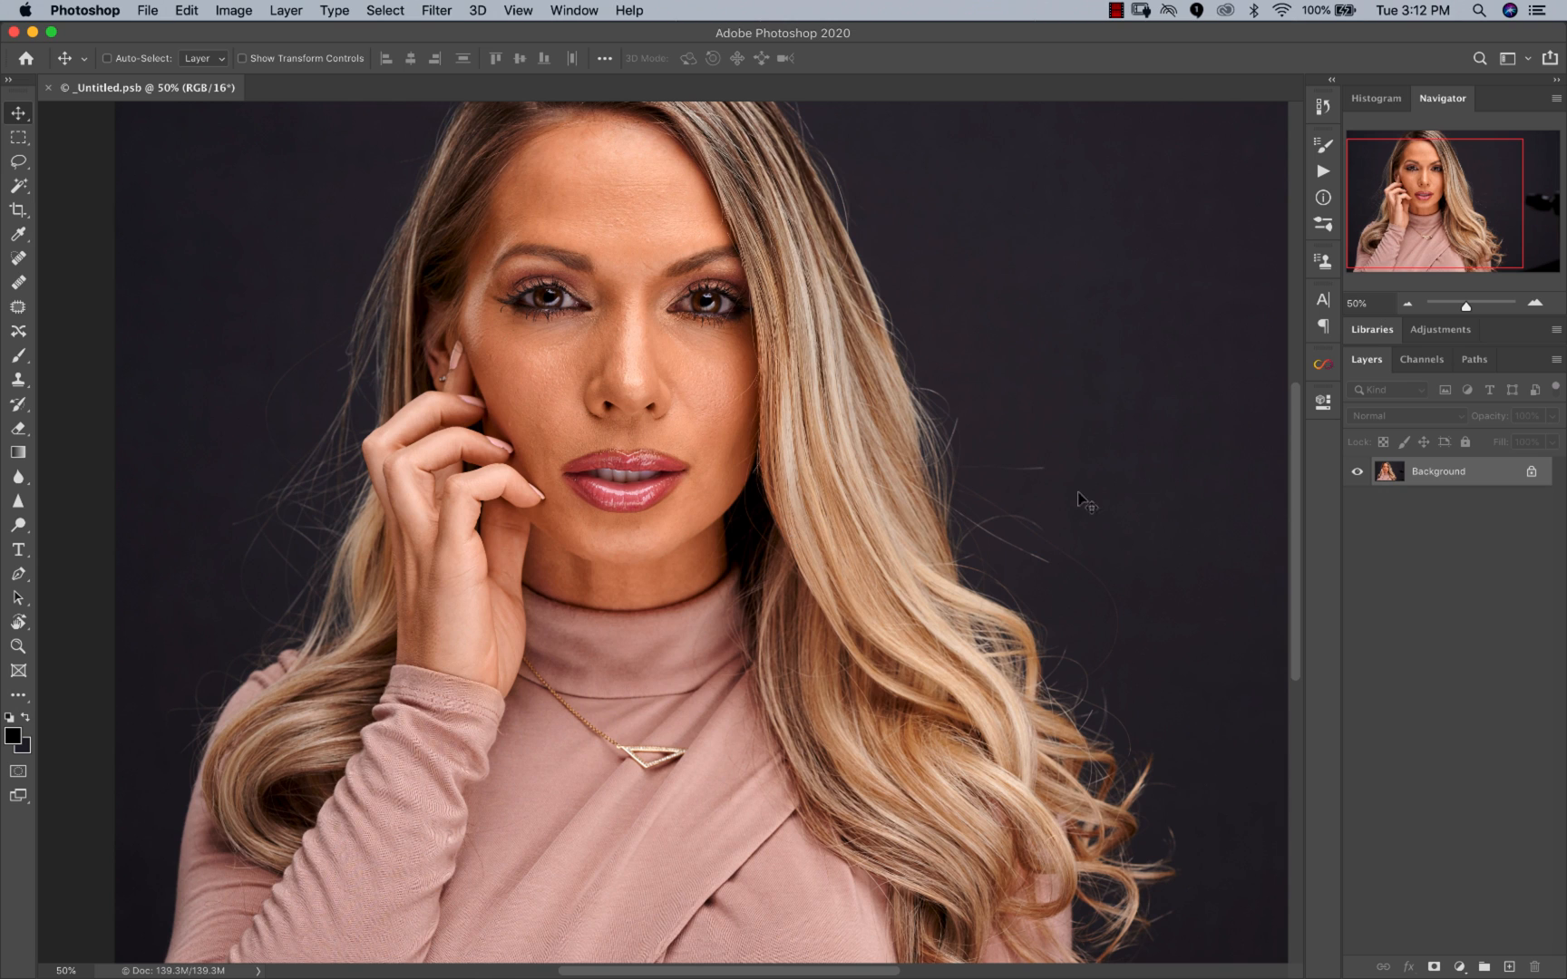
Step: Run the Basic Frequency Separation action with a 14-pixel Gaussian Blur radius and expand the resulting layer group
left_click(1323, 170)
left_click(1147, 422)
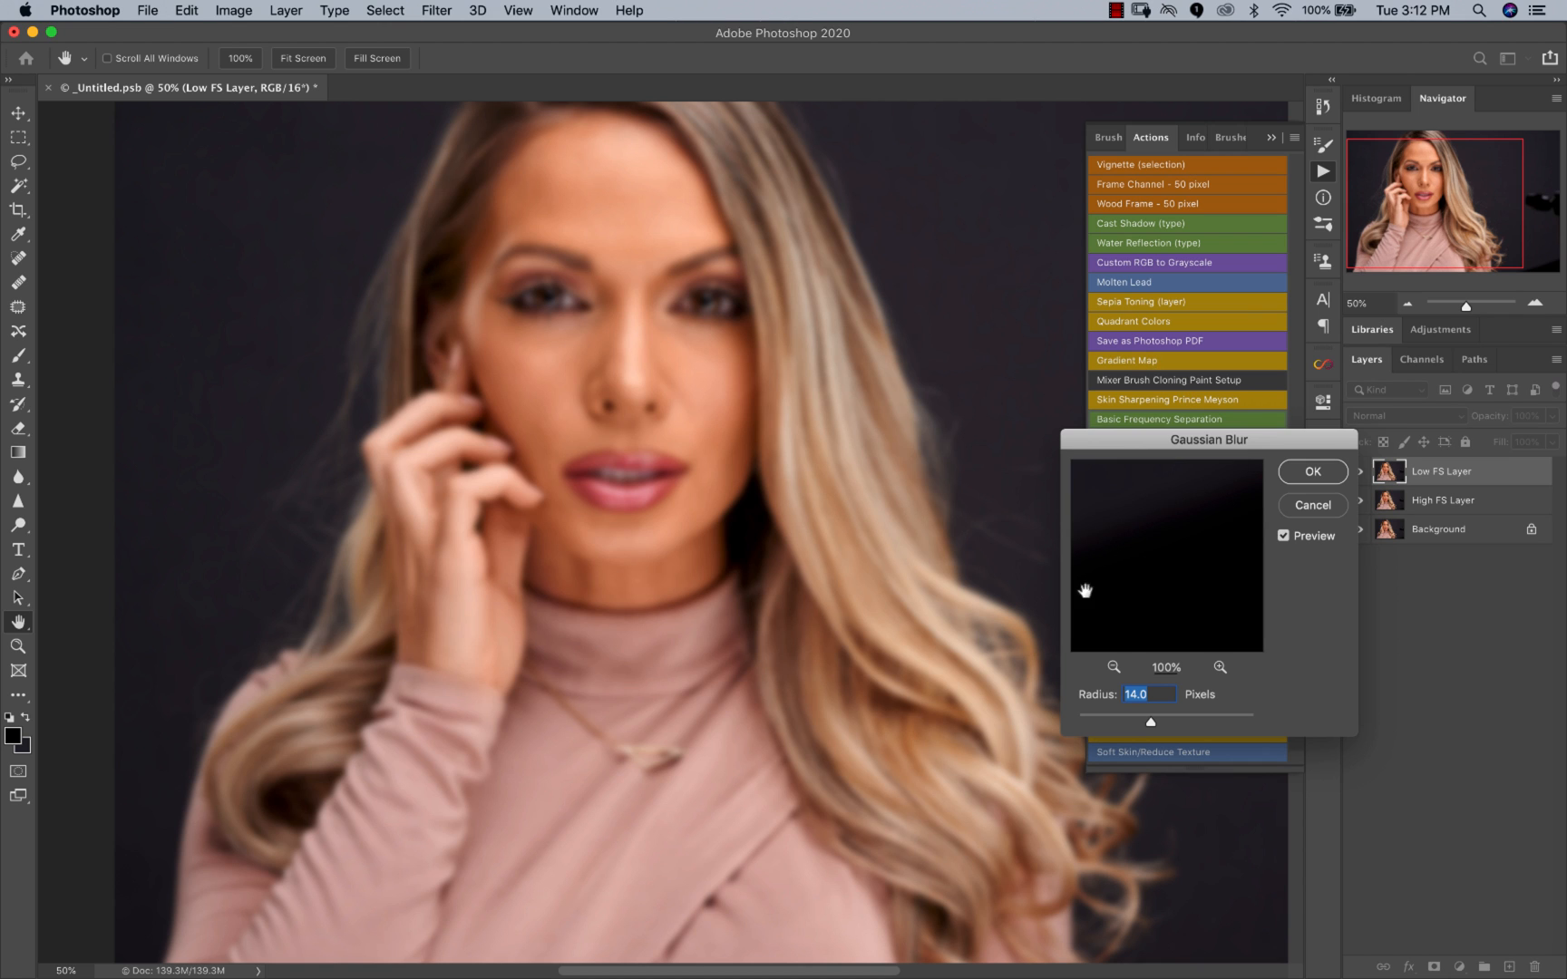
left_click(1313, 472)
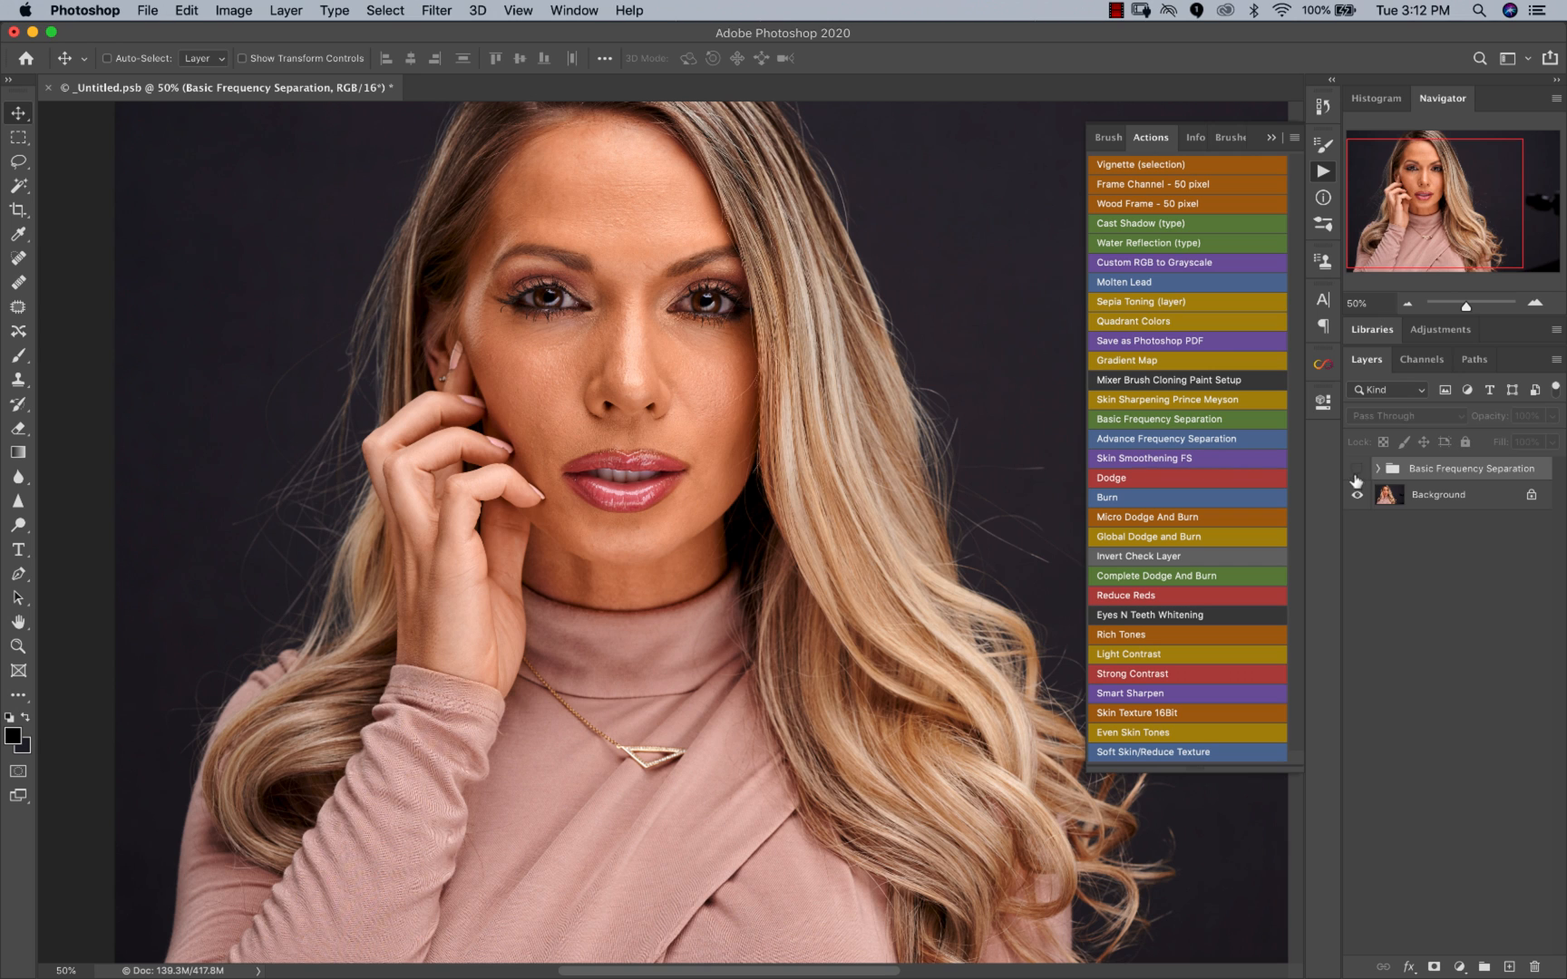
left_click(1378, 469)
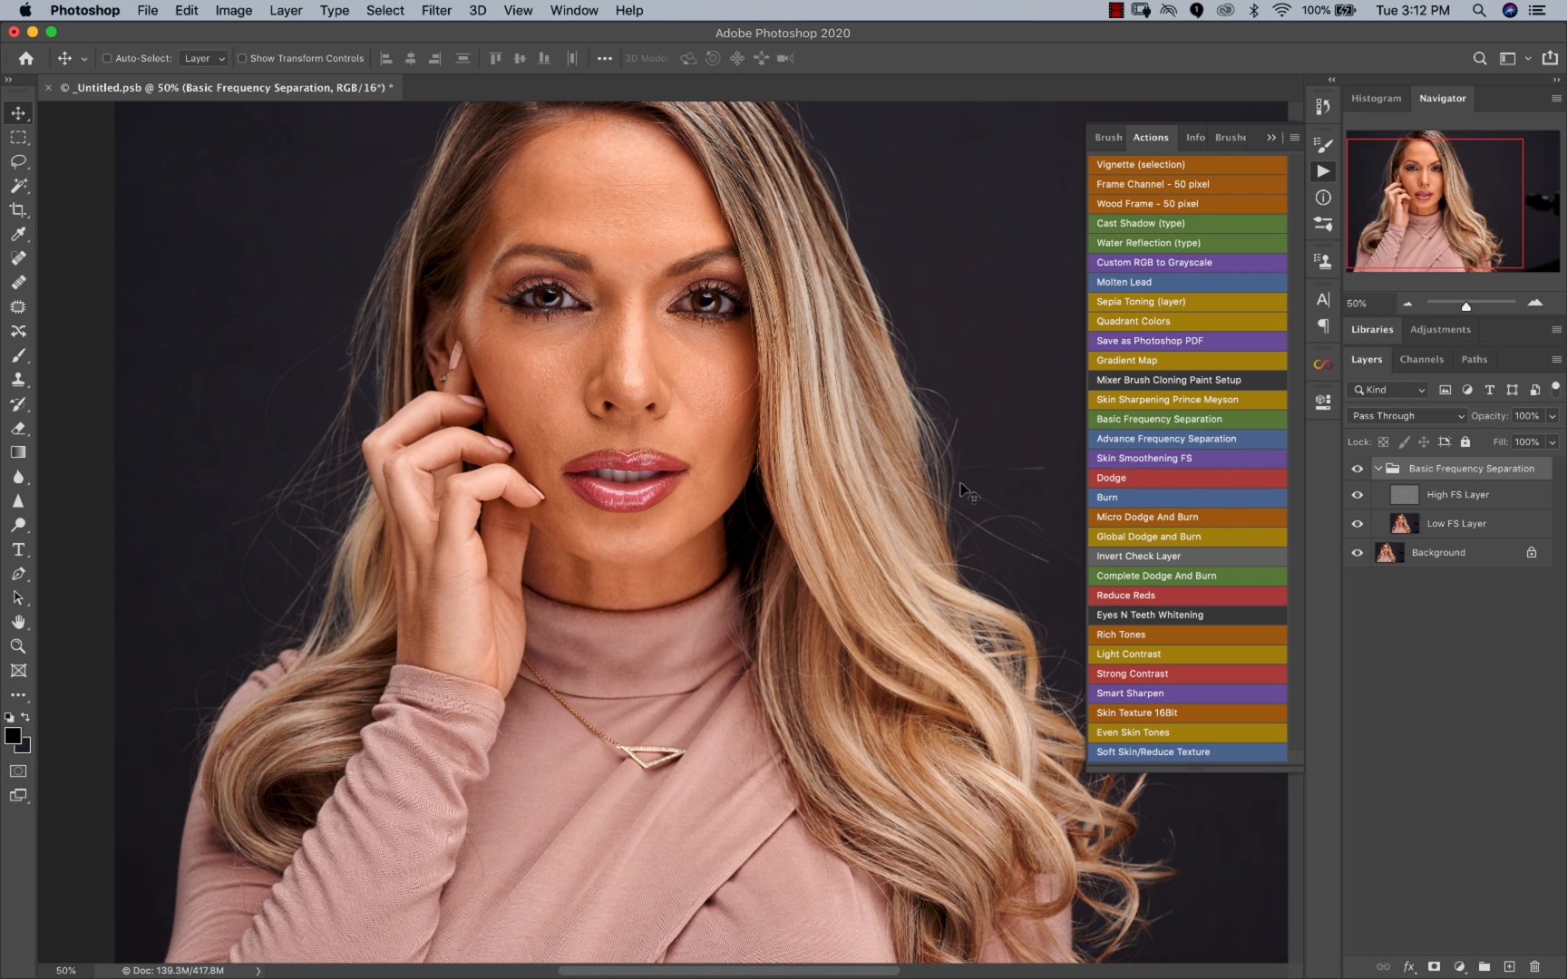
Step: Set up the Clone Stamp to sample the current layer only, with a 35 px brush at 0% hardness
key("z")
left_click(577, 345)
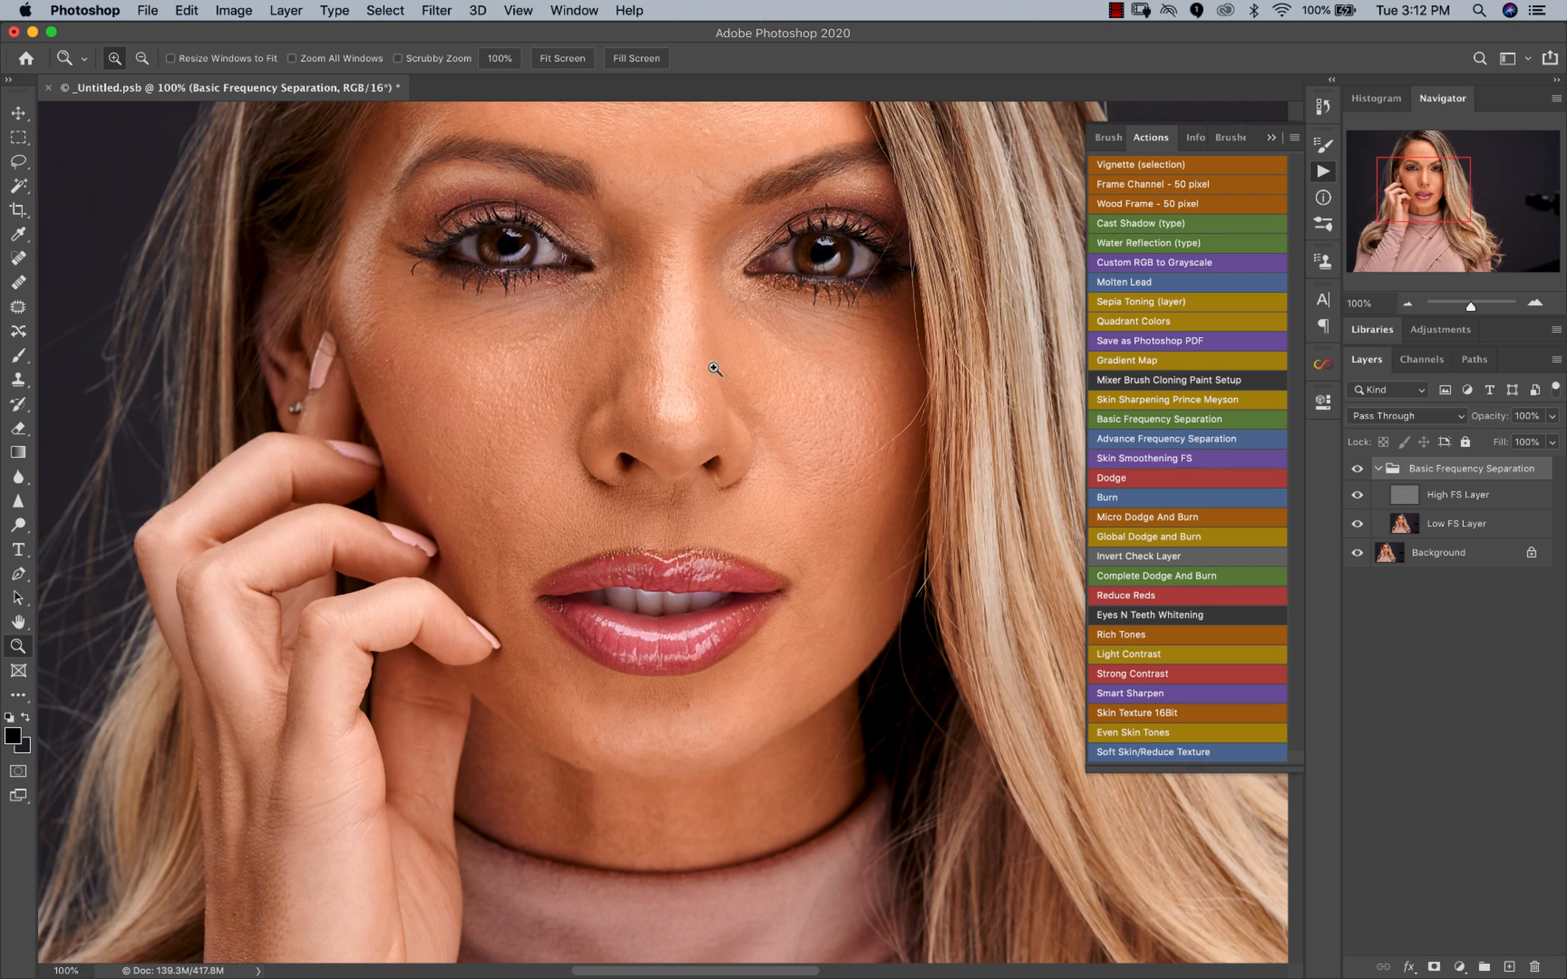
key("v")
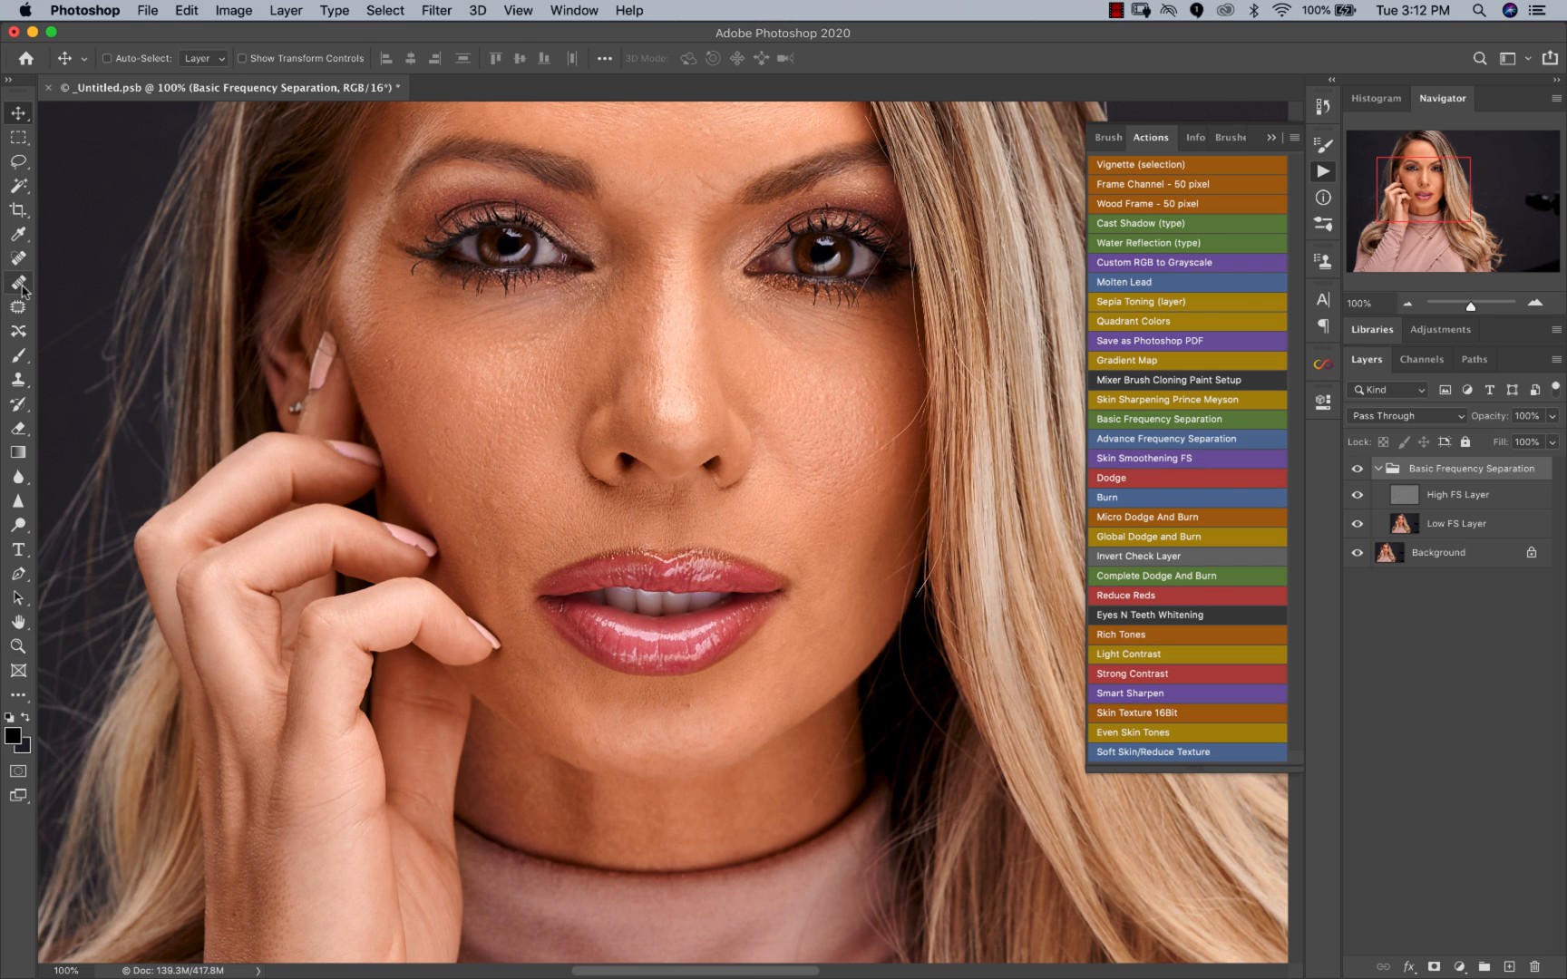
key("s")
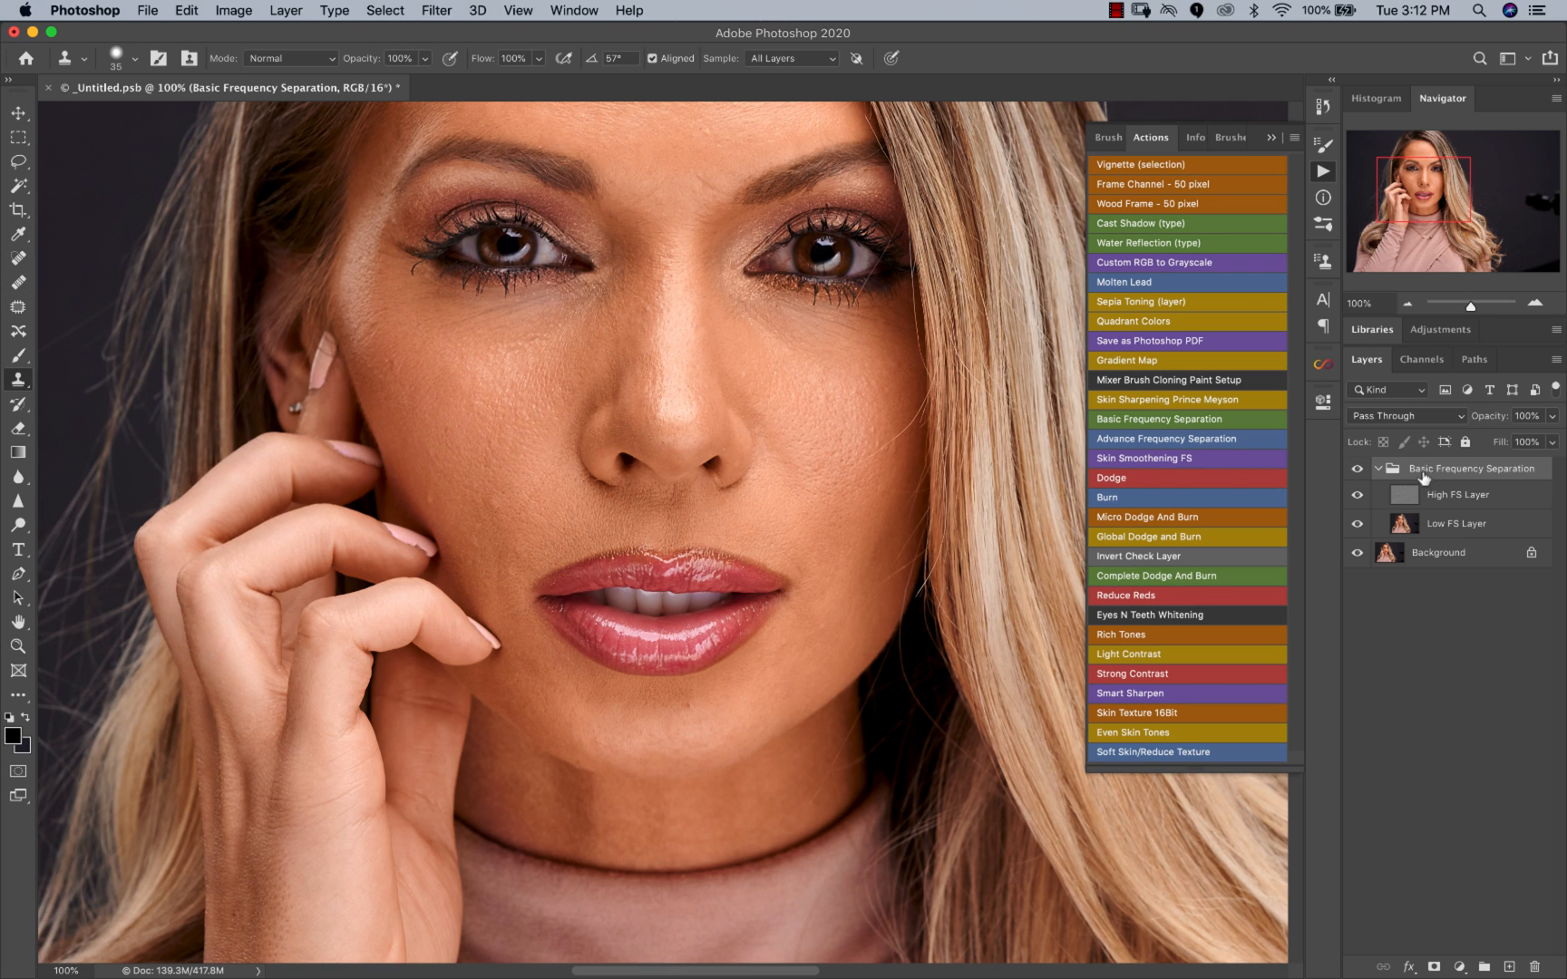
left_click(782, 59)
left_click(783, 64)
left_click(136, 62)
left_click(136, 62)
left_click(136, 61)
left_click_drag(151, 160, 88, 168)
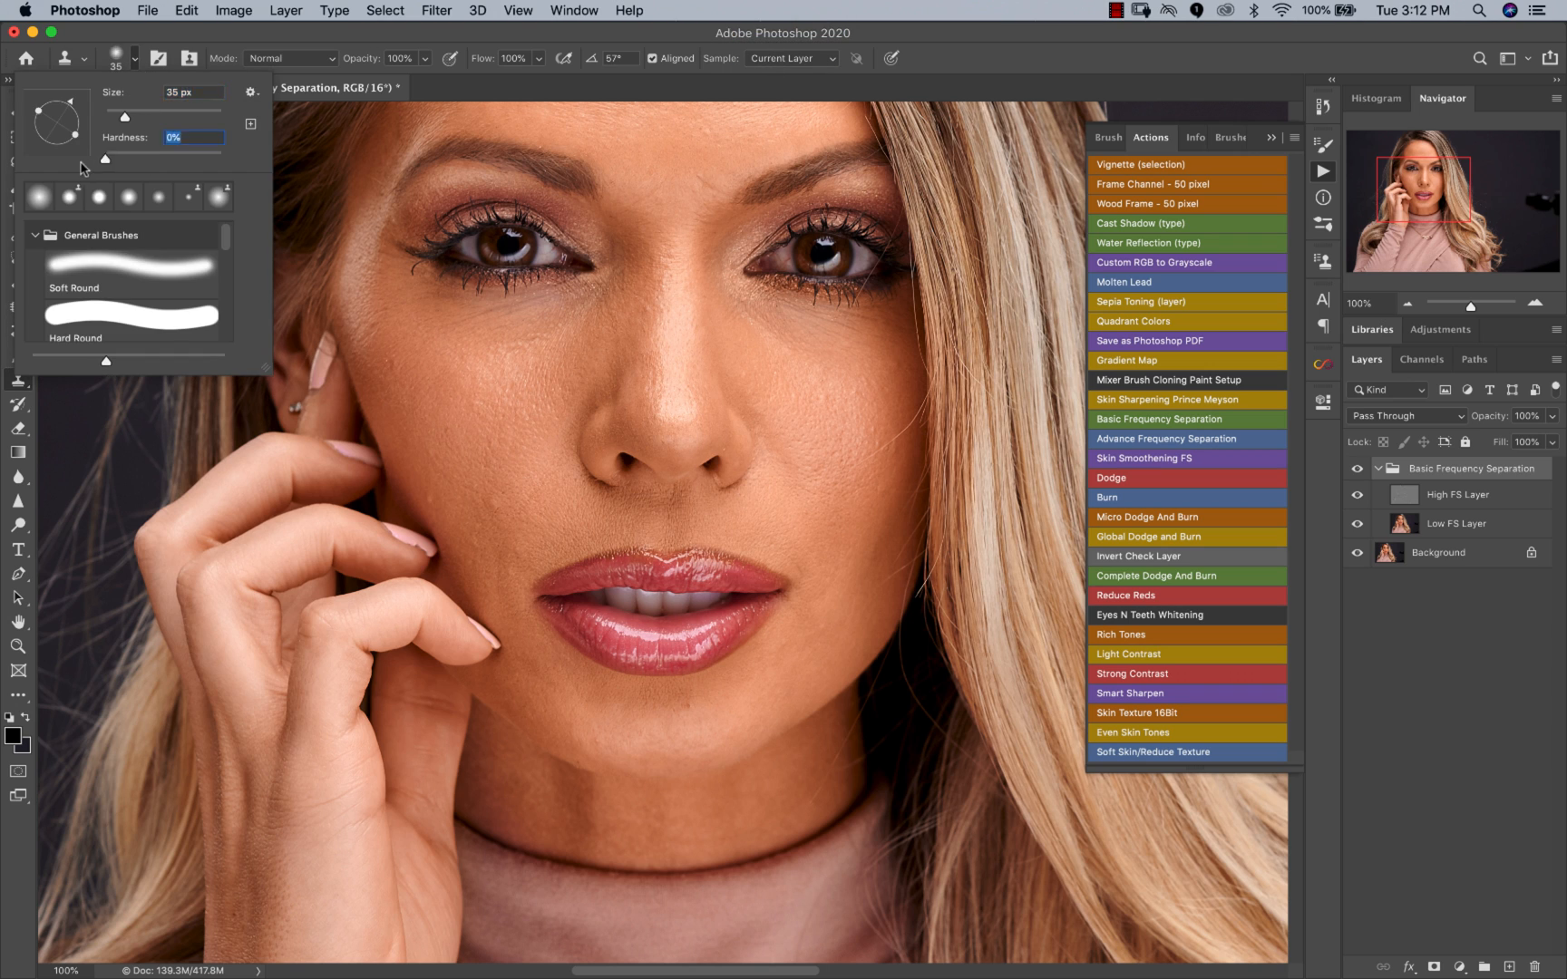
left_click(1029, 58)
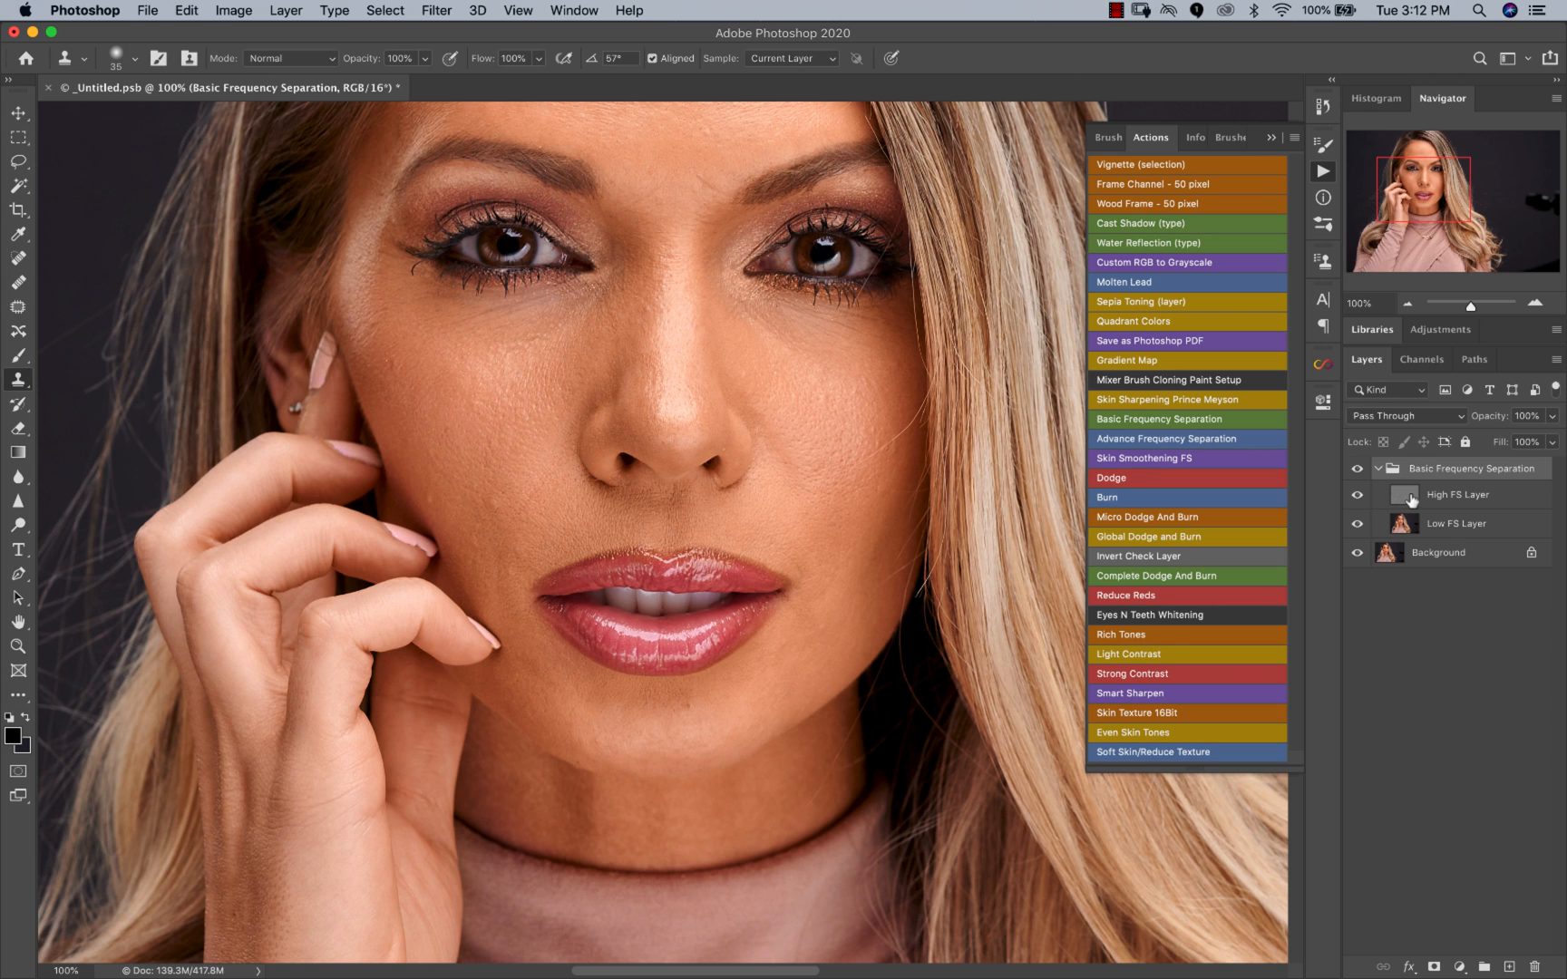
Step: Select the High FS Layer and reduce the Clone Stamp brush to 15 px for work on the cheek near the fingers
left_click(1396, 494)
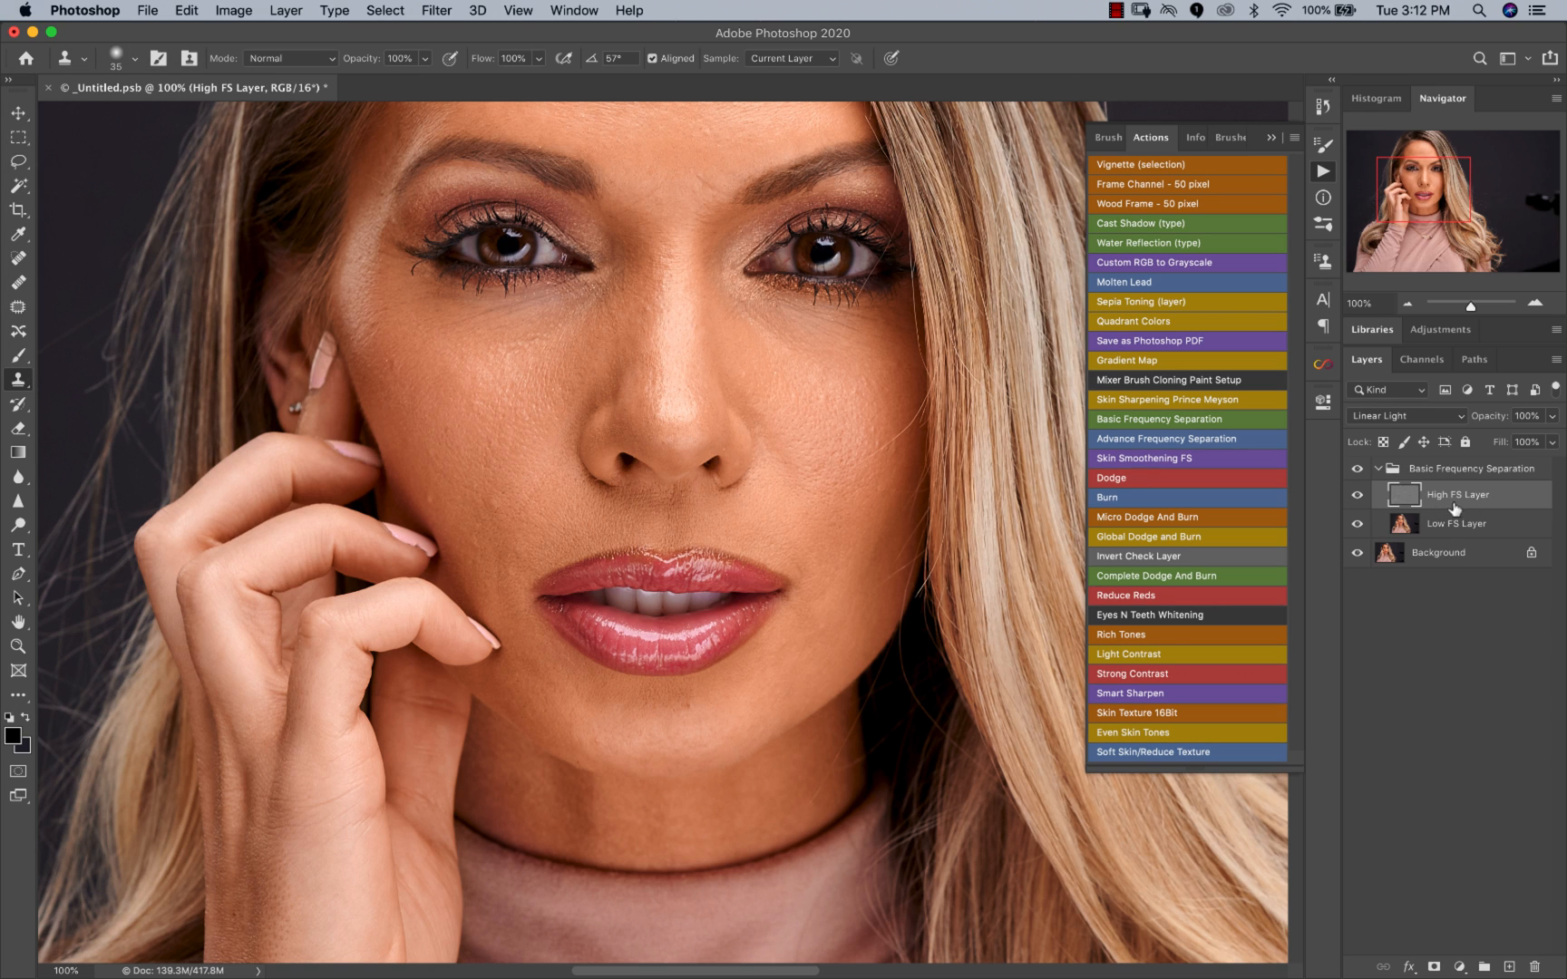
key("z")
left_click(527, 355)
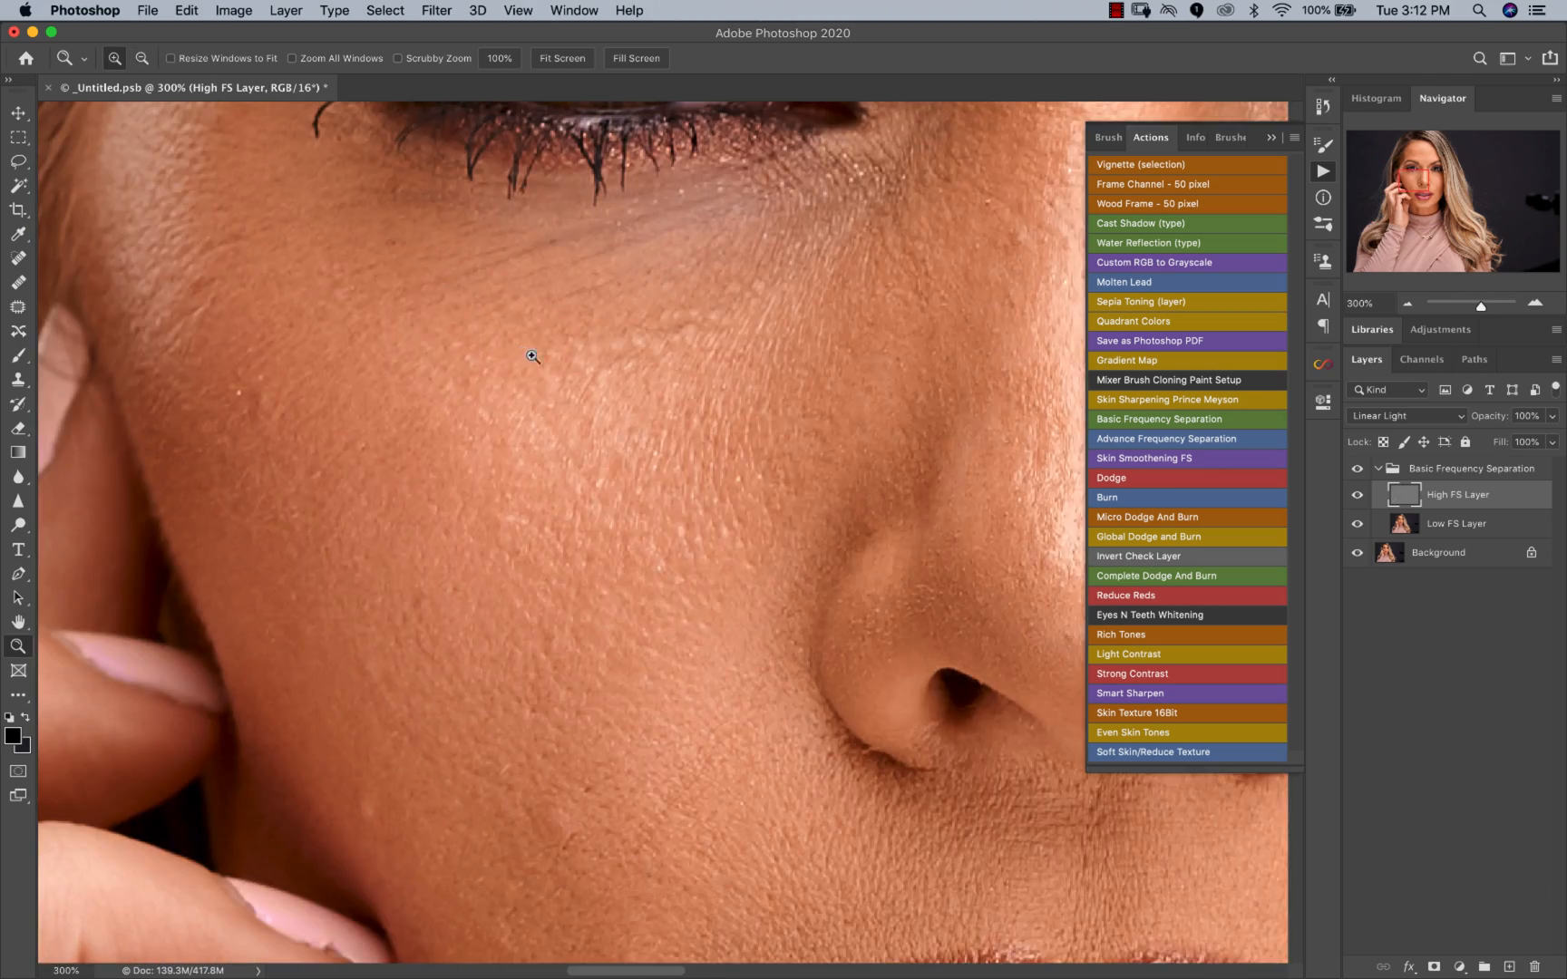
left_click(528, 356, "alt")
left_click(577, 359, "alt")
key("s")
mouse_move(882, 728)
left_mouse_down()
mouse_move(844, 592)
mouse_move(788, 528)
left_mouse_up()
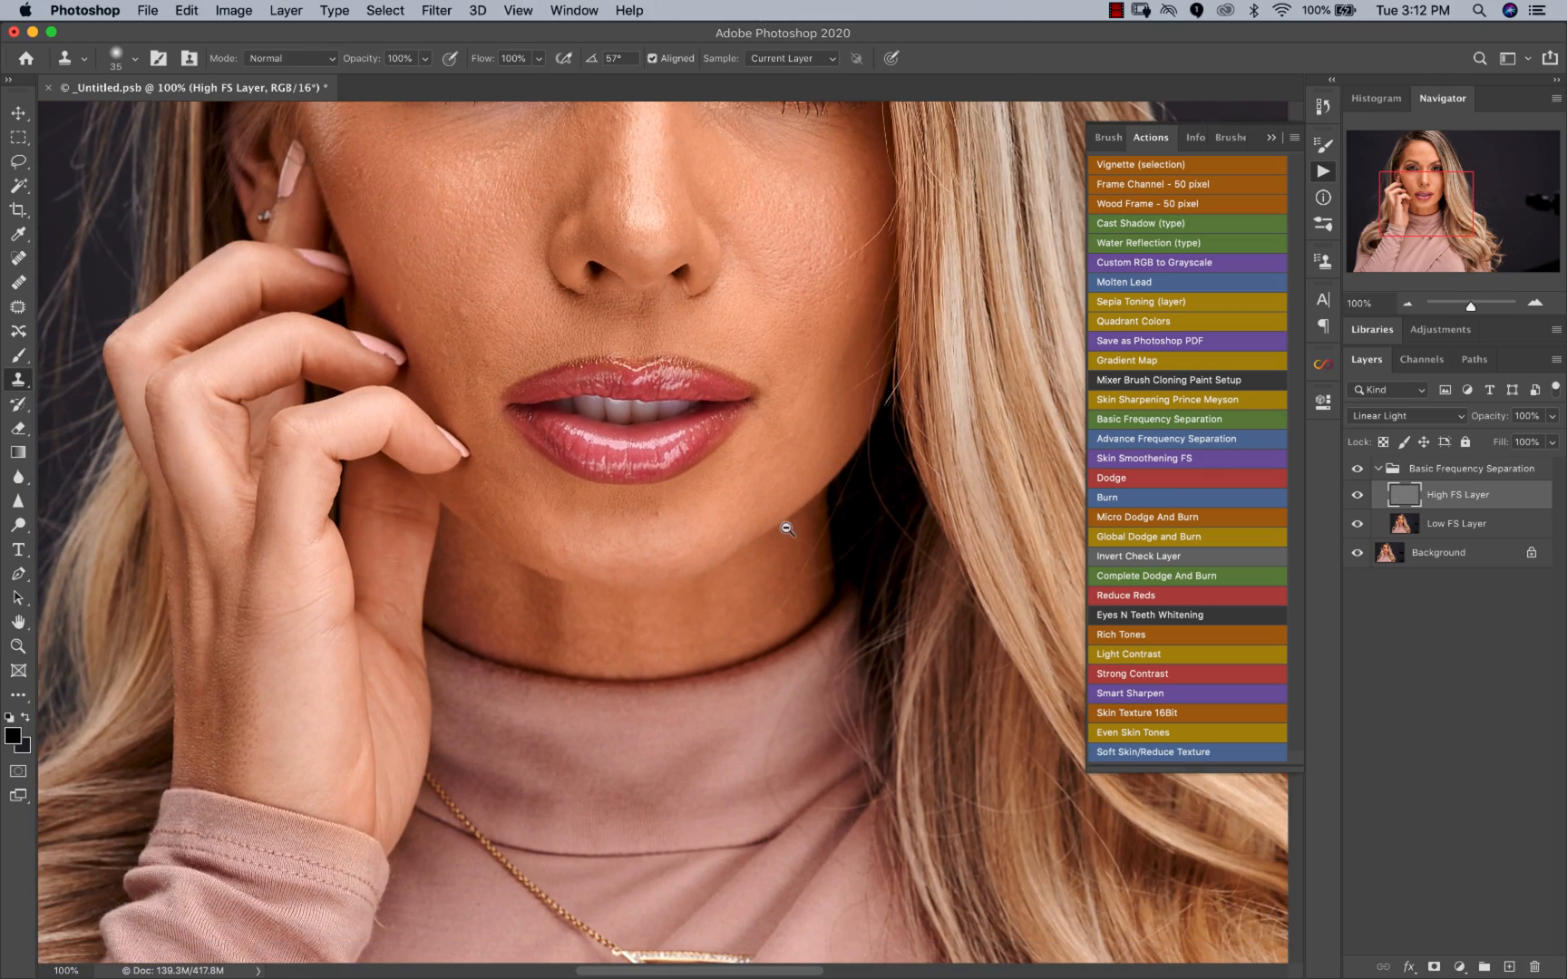
key("z")
left_click(447, 361)
left_click(487, 369)
key("s")
key("bracketleft")
key("bracketleft")
key("bracketleft")
key("bracketleft")
Step: Clone clean skin texture over the flaws on the cheek between the fingers and the nose
left_click_drag(489, 370, 498, 622)
left_click(419, 344)
left_click(436, 464)
left_click(421, 508)
left_click(288, 418)
left_click(365, 385, "alt")
left_click(288, 404)
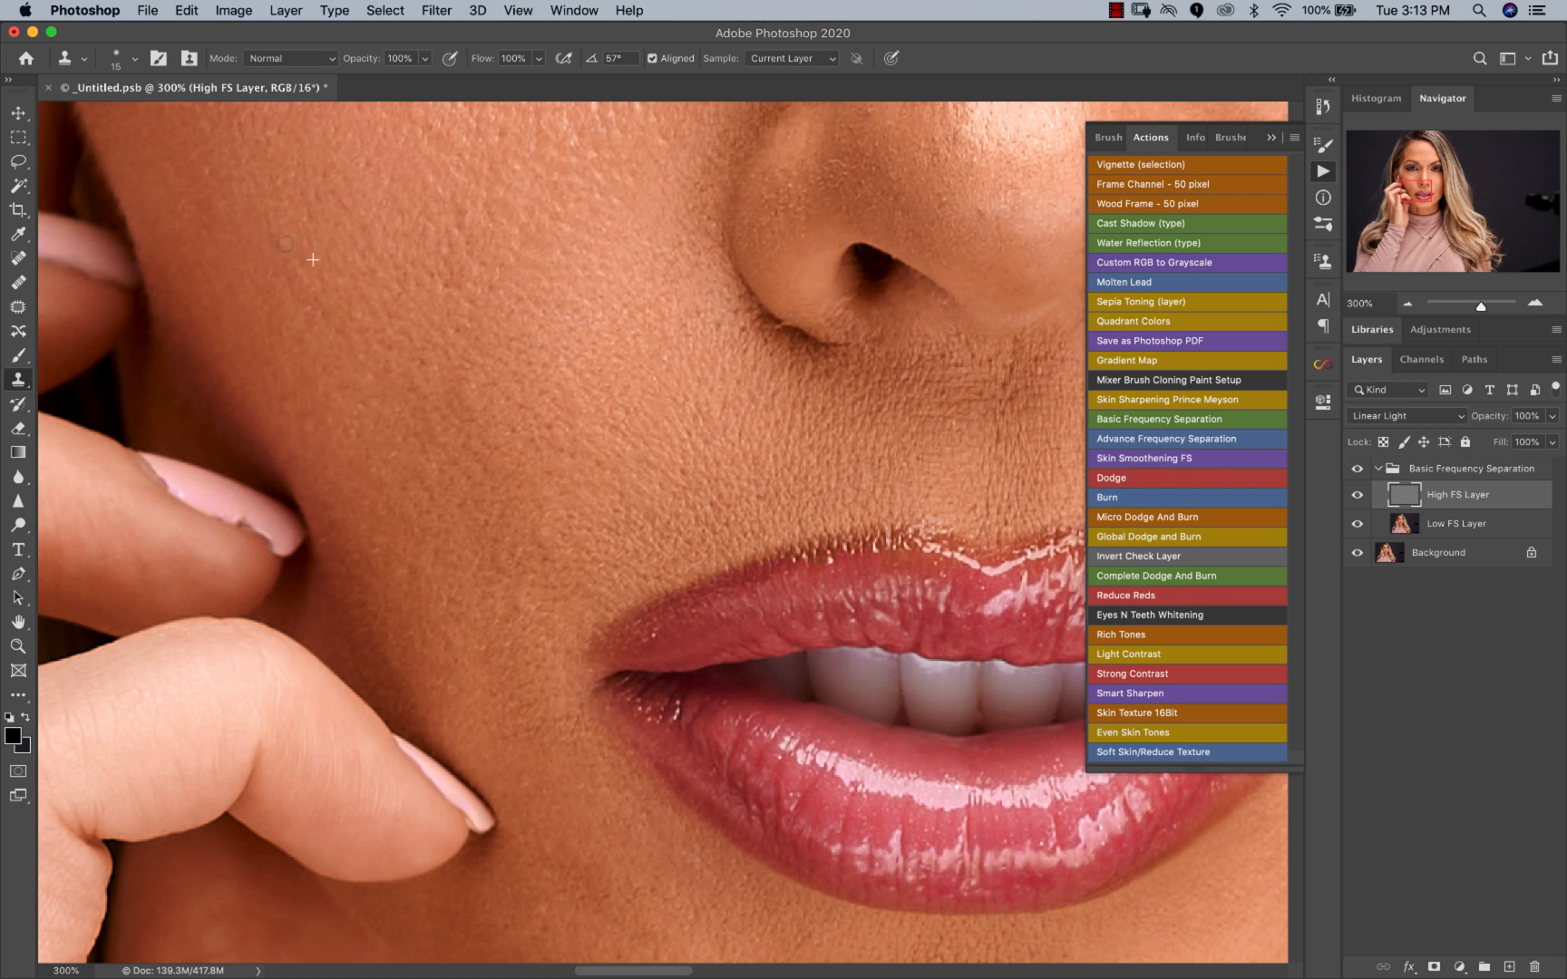
Step: Clone clean texture over the flaws from the fingertips across to the skin above the upper lip
left_click_drag(336, 544, 425, 491)
left_click(505, 529)
left_click(723, 507)
left_click(776, 521)
left_click(807, 508)
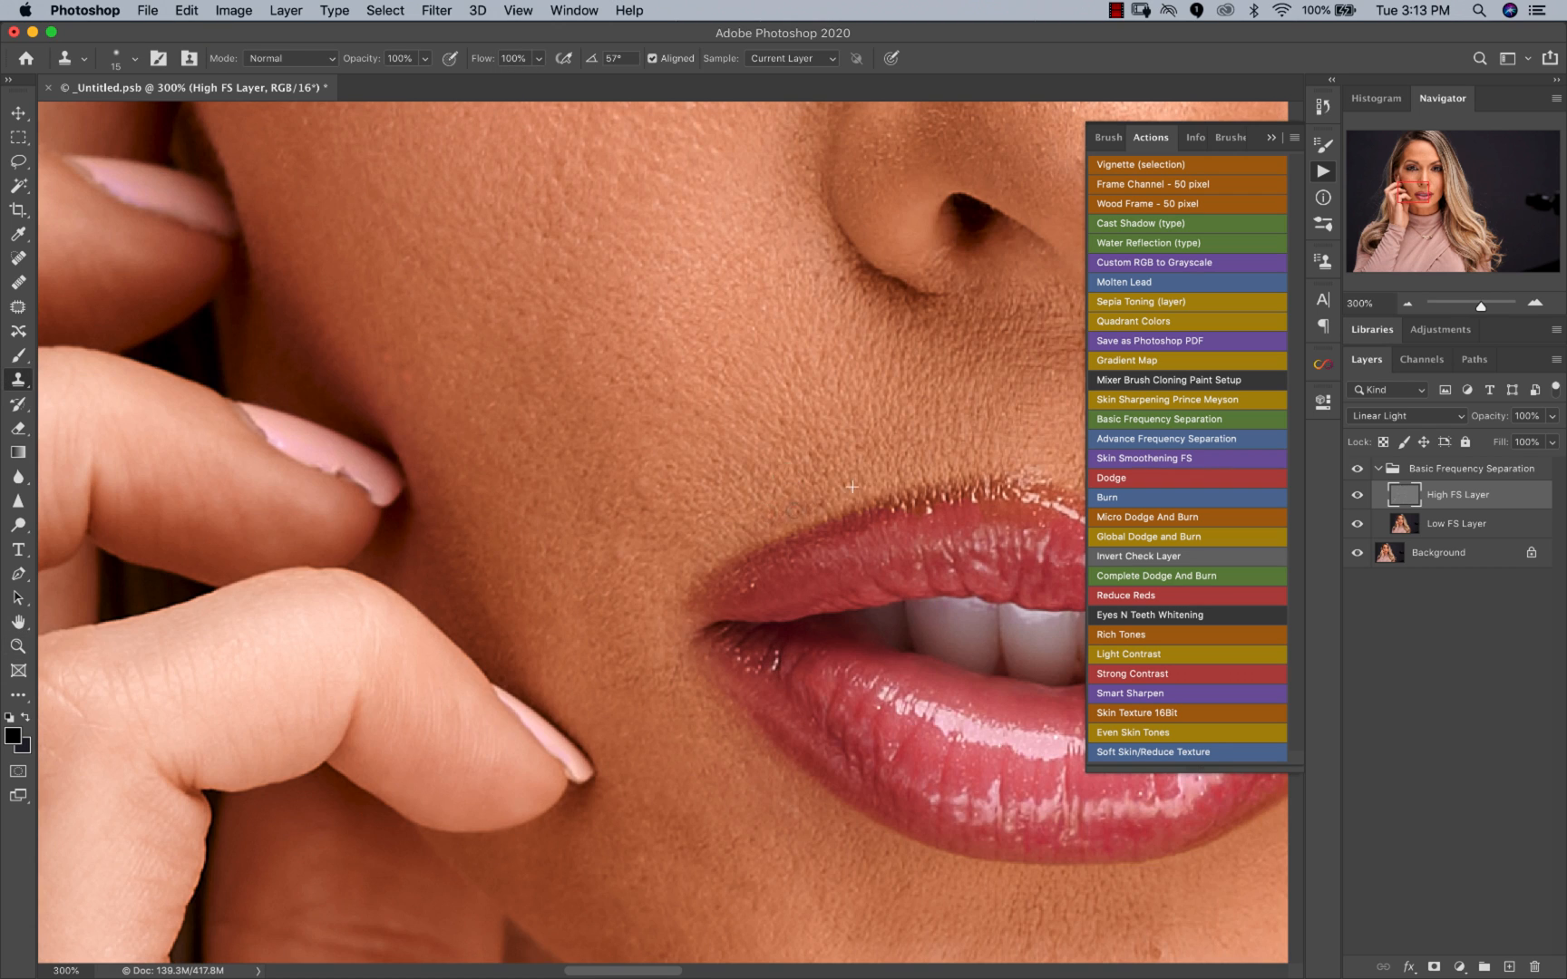
left_click(807, 508, "alt")
Step: Clone clean texture under the eye nearest the long hair, and enlarge the brush to 25 px for the cheek below
left_click_drag(1023, 369, 610, 487)
scroll(610, 487, "down", 10)
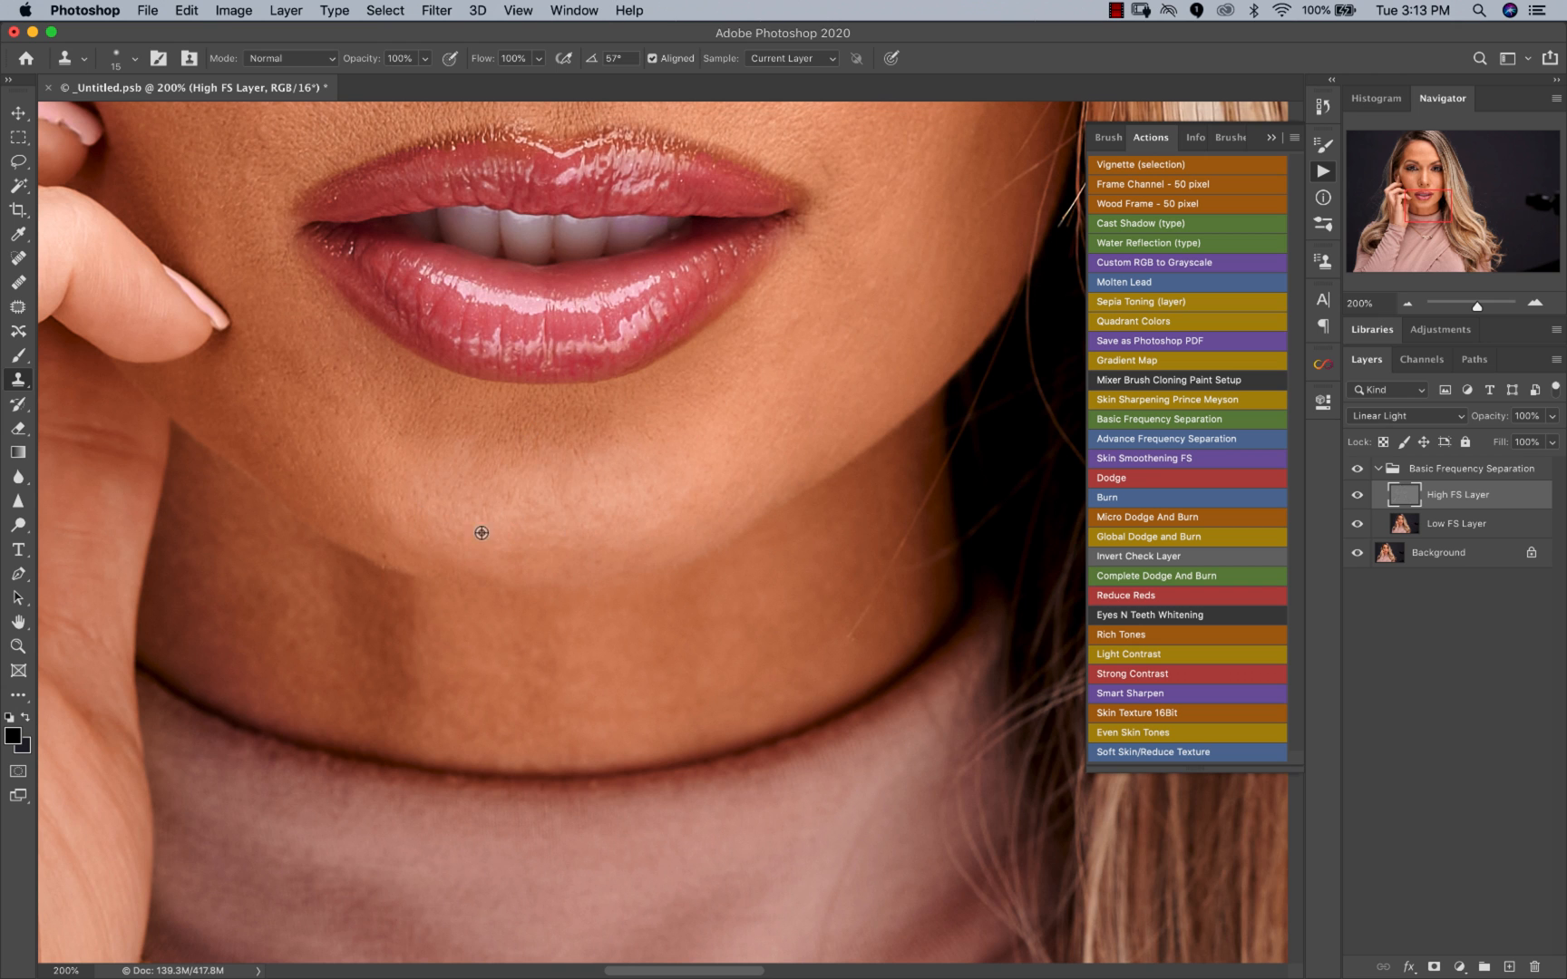
scroll(377, 560, "up", 10)
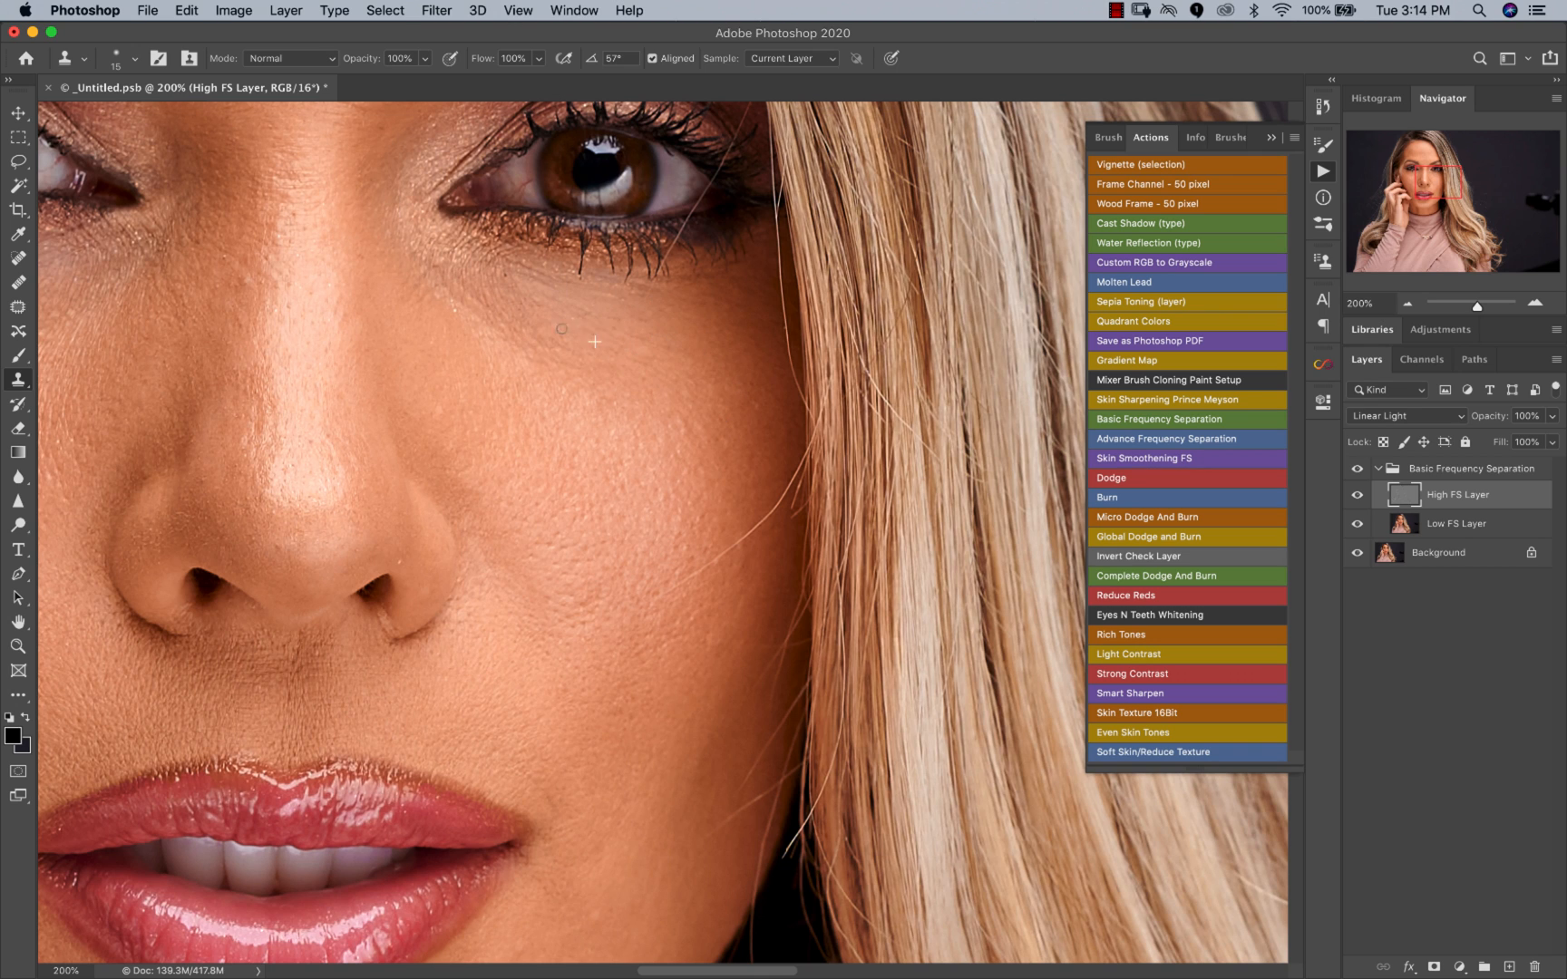
left_click_drag(496, 292, 501, 282)
scroll(617, 555, "down", 5)
key("bracketright")
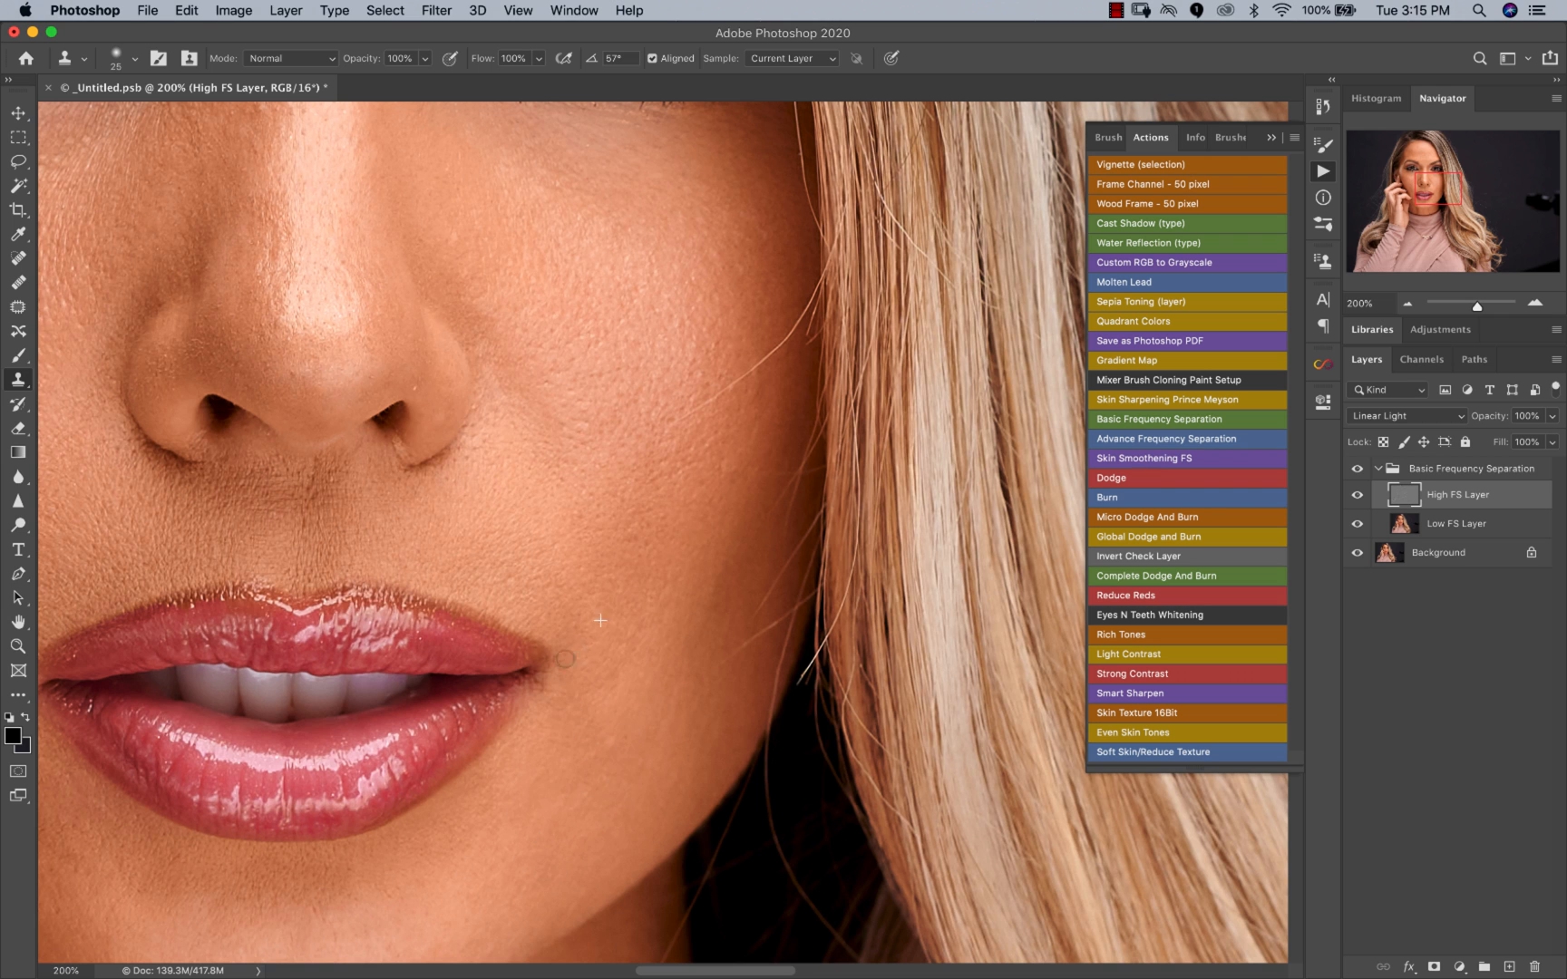
Step: Clone clean texture over the nose and the cheek on the hand side with a 20 px brush
key("bracketleft")
key("bracketleft")
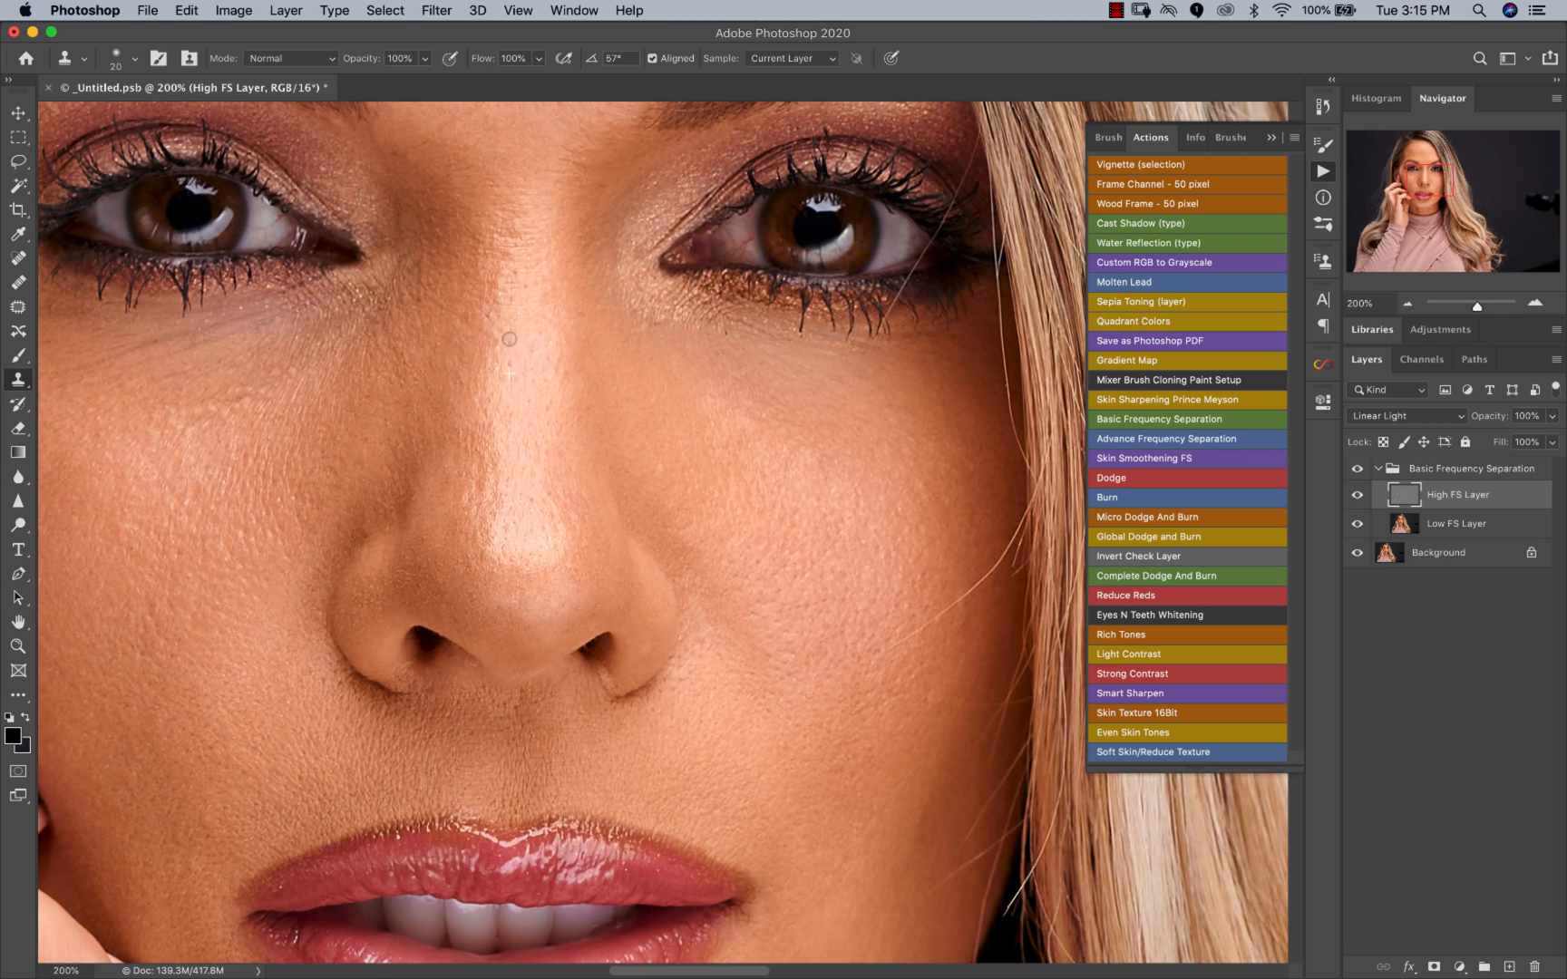
left_click(148, 487)
left_click_drag(270, 573, 628, 693)
key("bracketleft")
key("bracketleft")
key("bracketleft")
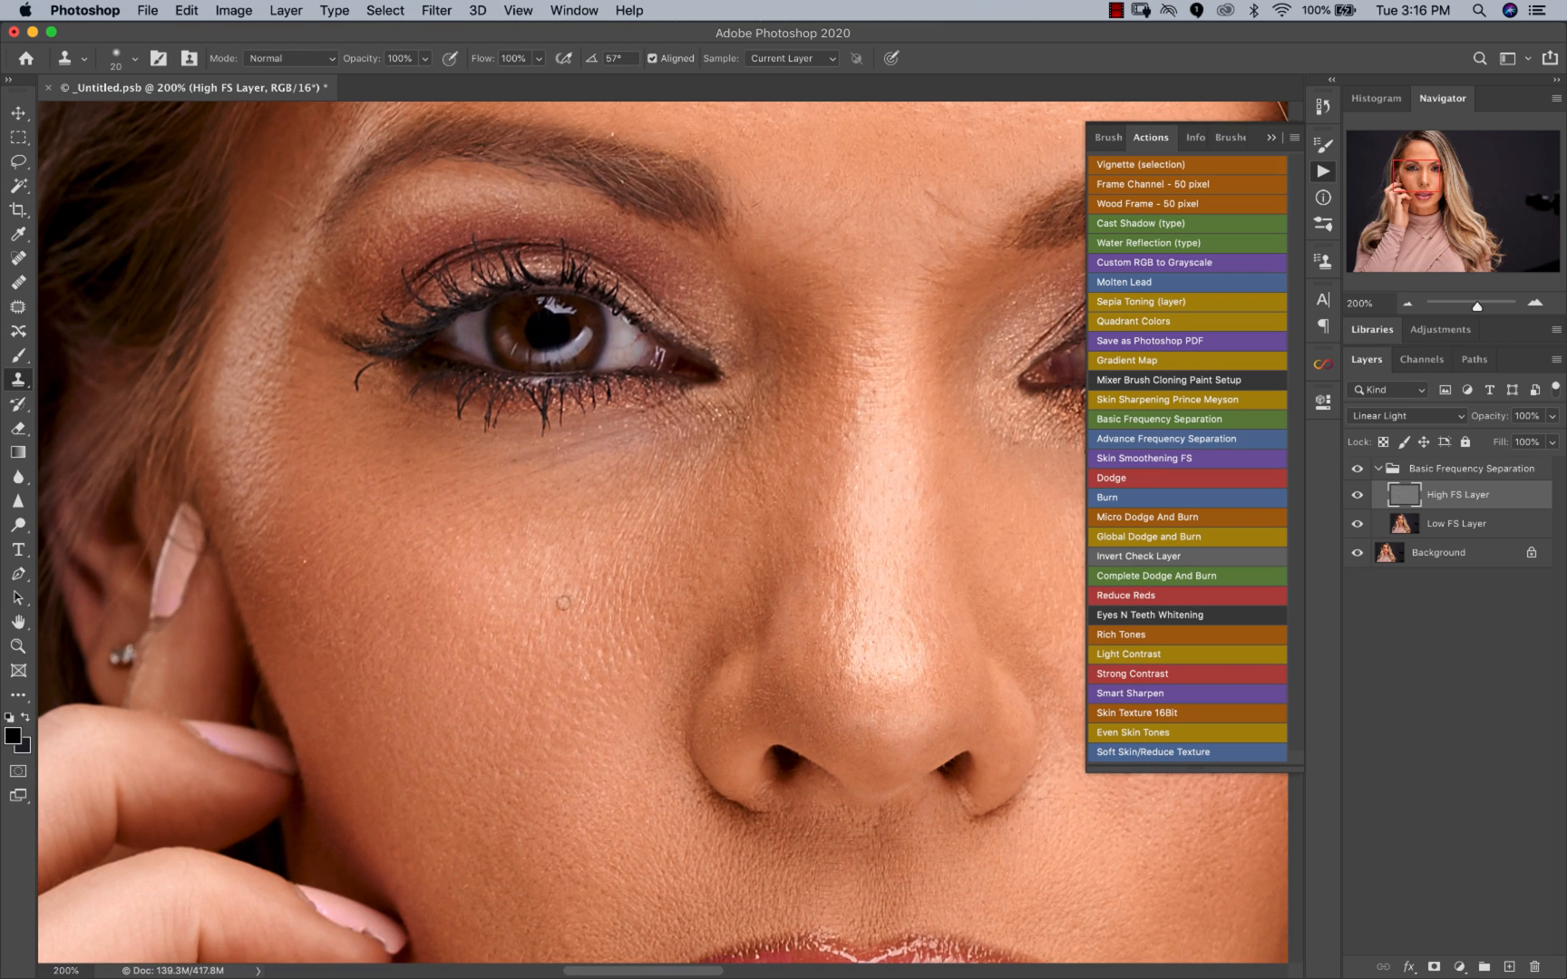
Step: Clone clean texture over small marks between the eyebrows and on the lower forehead with a fine brush
left_click(735, 358, "alt")
left_click(836, 377, "super")
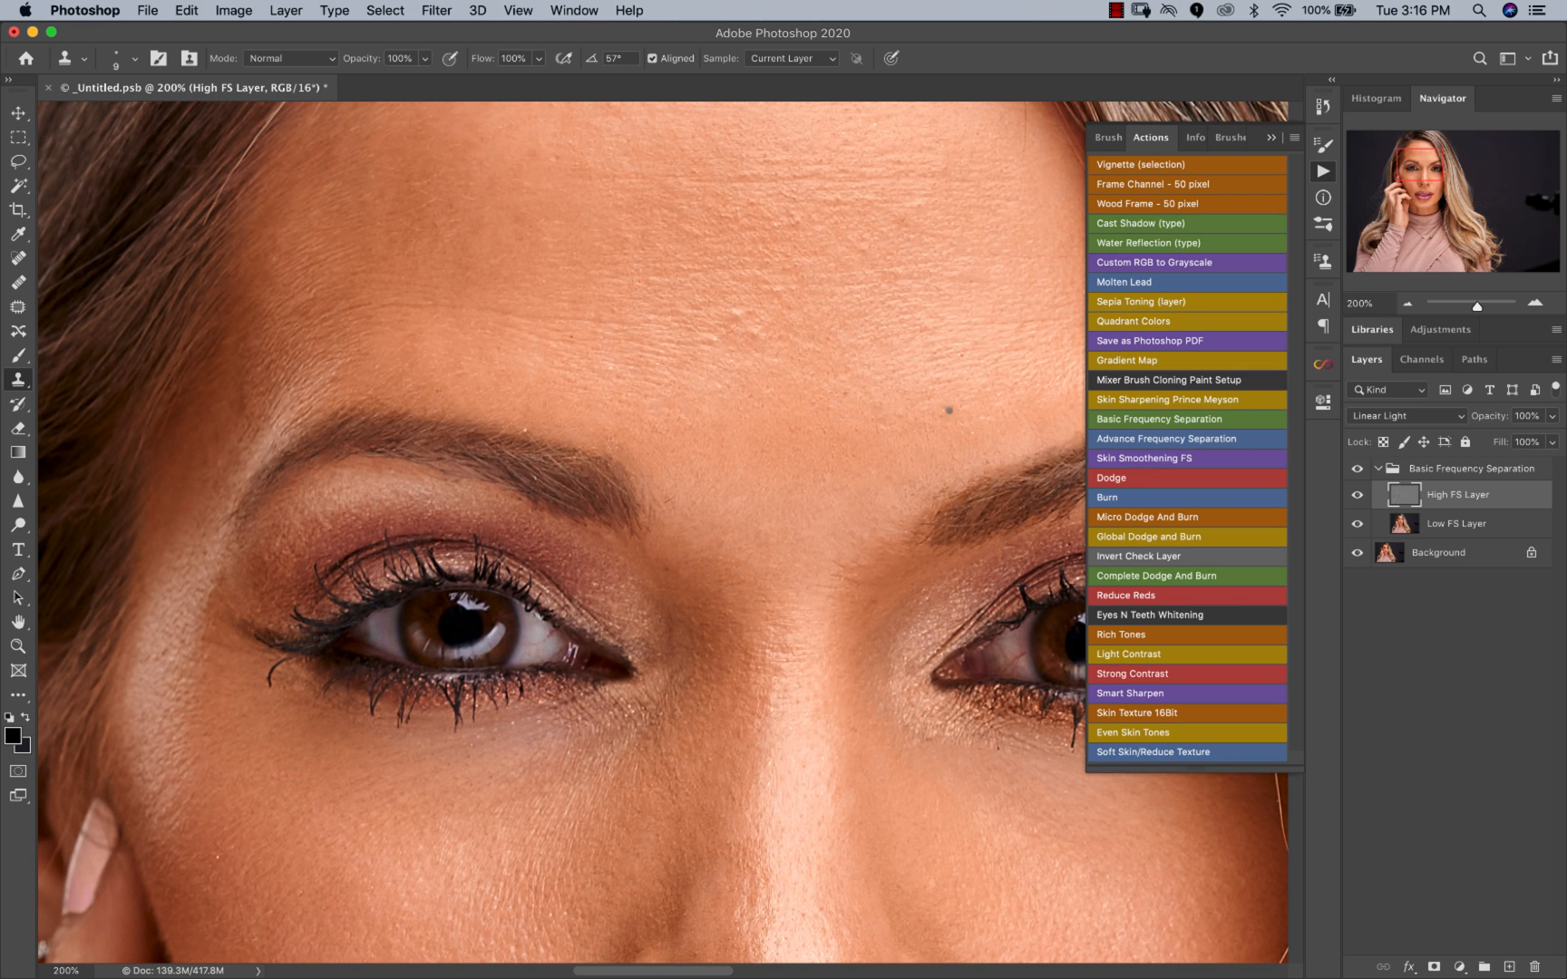
key("bracketleft")
left_click_drag(692, 351, 582, 345)
left_click_drag(752, 185, 726, 414)
Step: Clone away the blemishes and uneven texture across the forehead up to the hairline with a 15 px brush
key("bracketright")
left_click(687, 448, "alt")
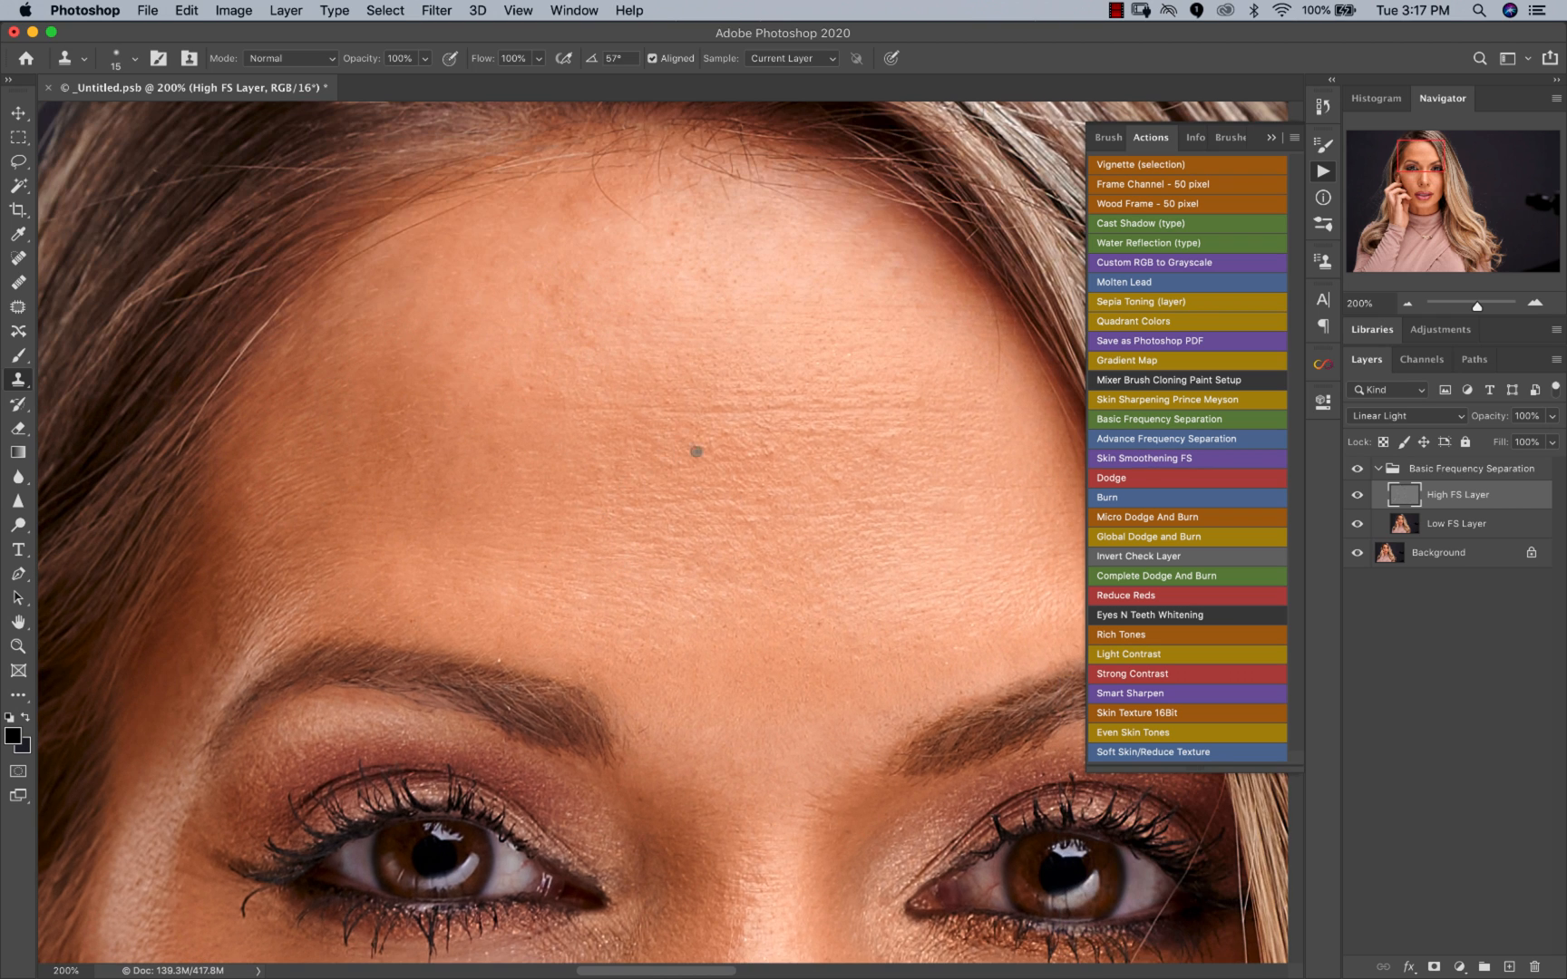
left_click_drag(890, 472, 871, 505)
left_click(844, 446, "alt")
left_click_drag(809, 417, 709, 411)
left_click_drag(815, 408, 849, 407)
left_click(899, 376, "alt")
left_click(987, 414, "alt")
left_click(512, 308)
left_click(533, 288)
left_click_drag(674, 232, 689, 250)
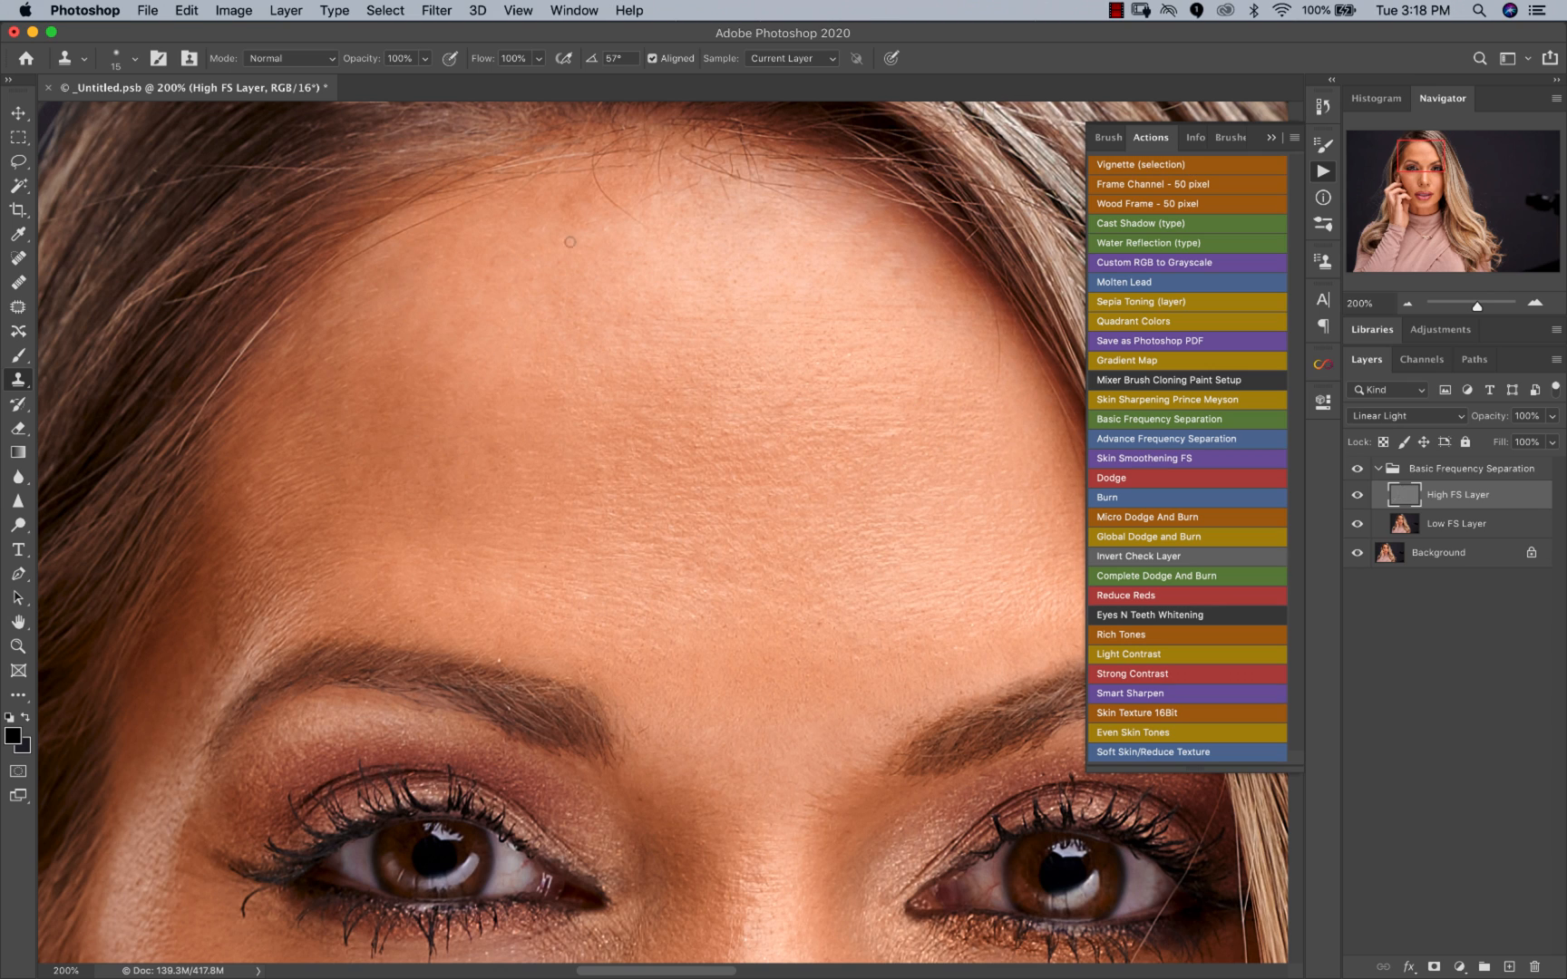
left_click_drag(684, 448, 672, 434)
Step: Check the retouched skin at several zoom levels, ending on the nose and cheeks at 200%
key("z")
left_click(590, 372, "alt")
left_click(590, 372, "alt")
left_click_drag(693, 637, 707, 386)
left_click(626, 416, "alt")
left_click(626, 415, "alt")
left_click(627, 416, "alt")
left_click(666, 444, "alt")
left_click(685, 574)
left_click(685, 574)
left_click(385, 382)
left_click(385, 382)
left_click(385, 382)
key("s")
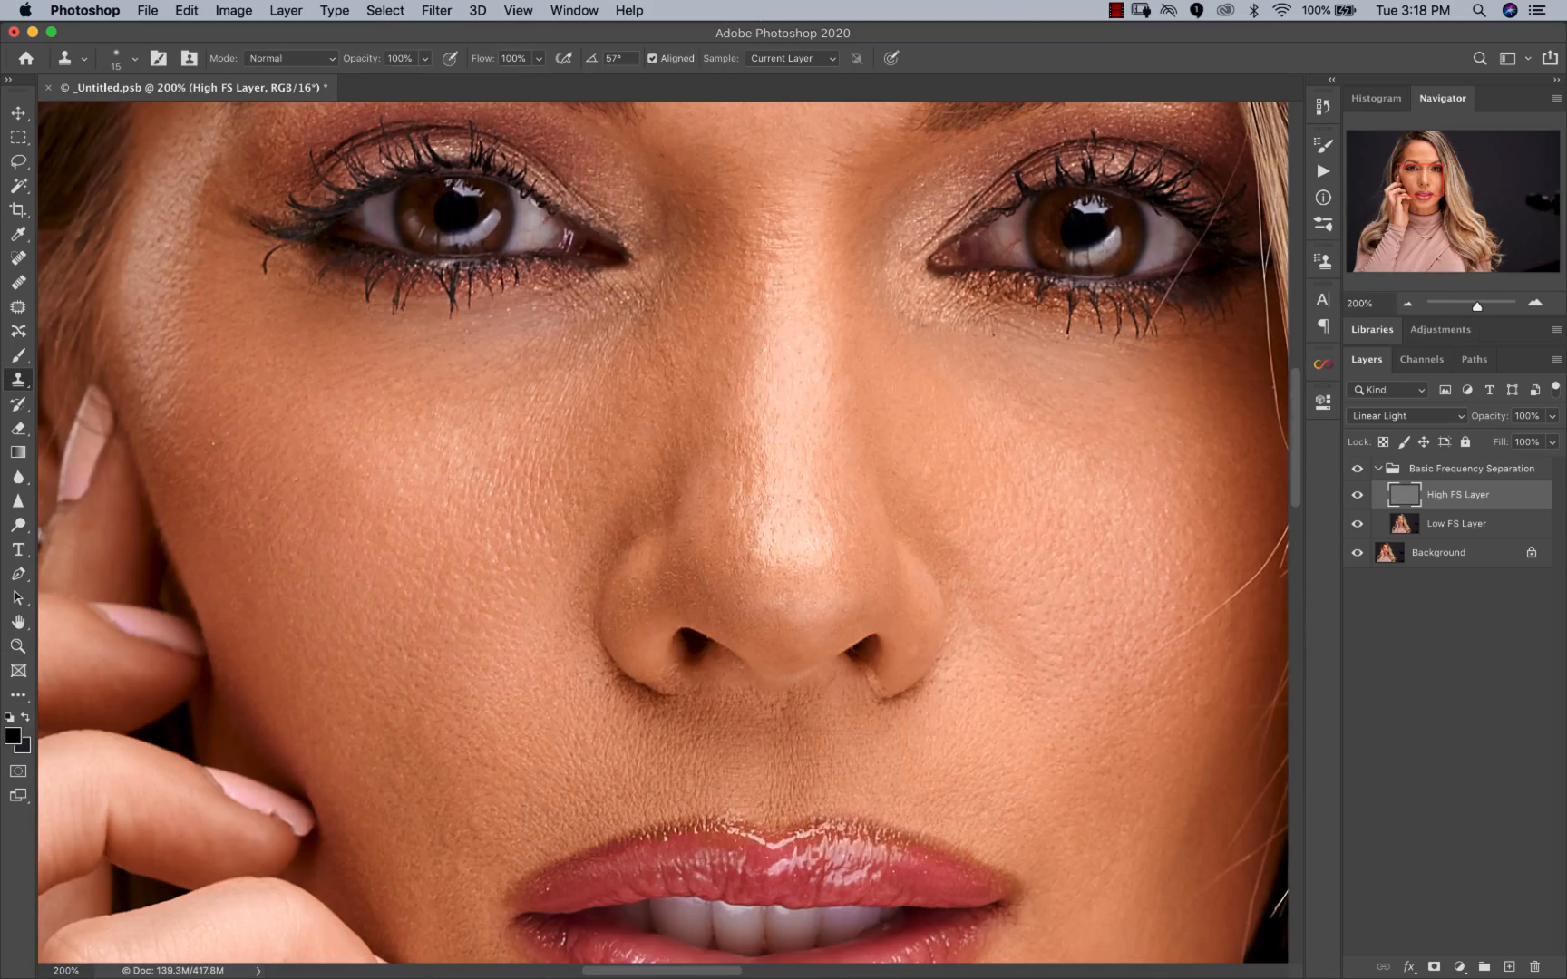
Step: Toggle the Basic Frequency Separation group's visibility at 100% zoom to compare the face before and after
key("z")
left_click(544, 553, "alt")
left_click(544, 553, "alt")
left_click(544, 553, "alt")
left_click(582, 538)
left_click(583, 538)
key("s")
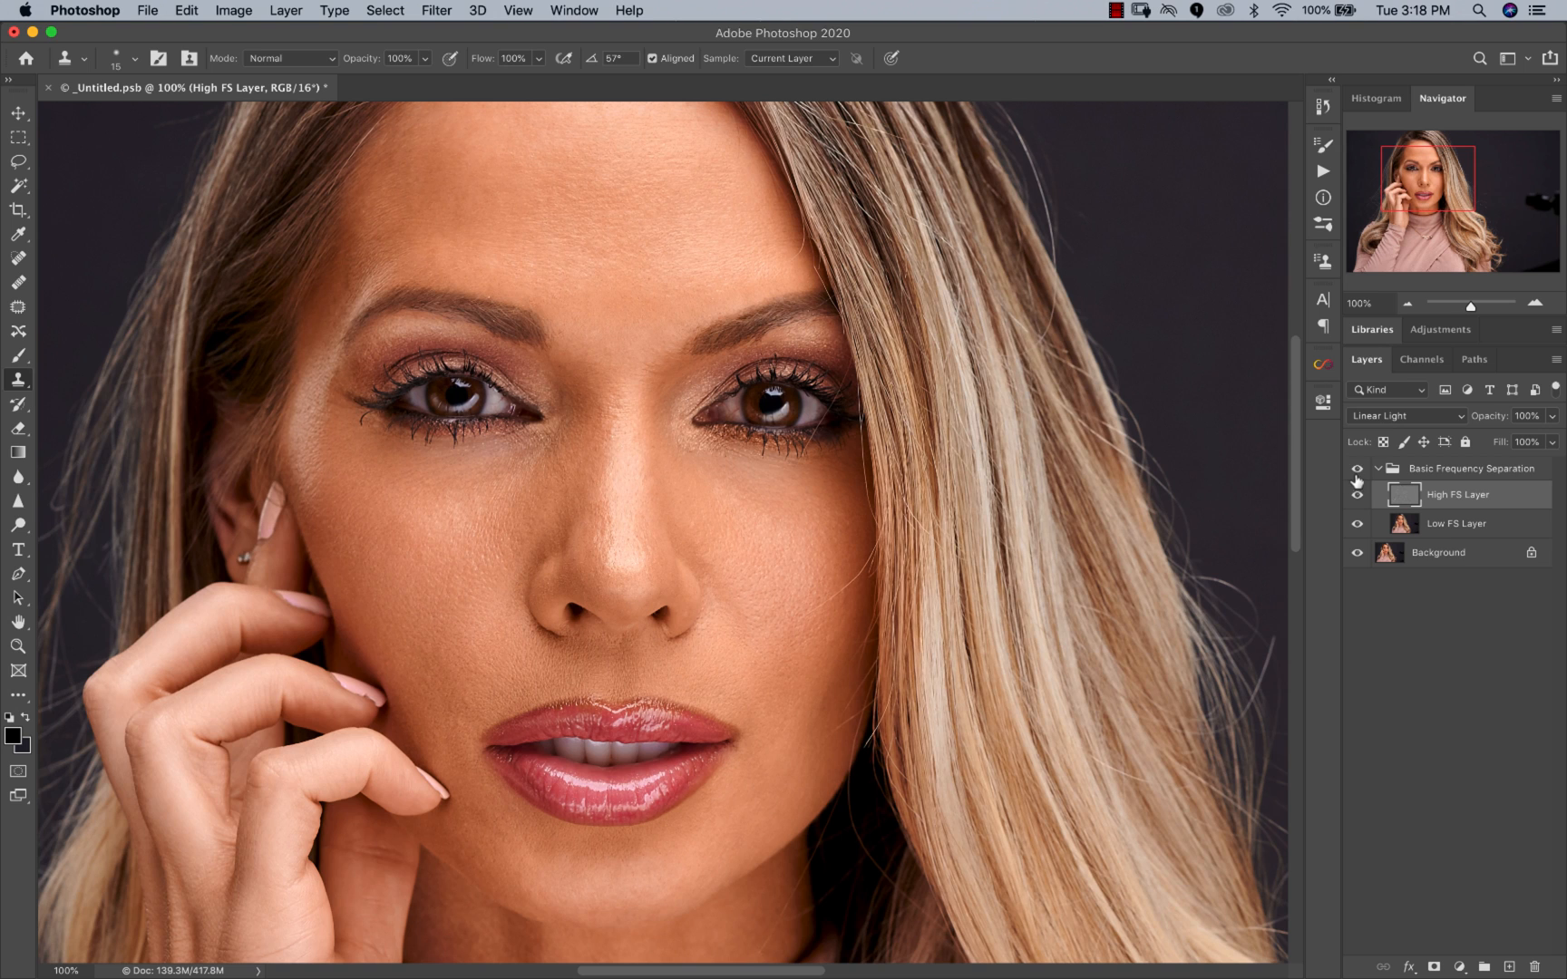
left_click(1357, 471)
left_click(1357, 470)
left_click(1359, 473)
Step: Clone clean texture over the small flaws on the side of the nose with a 9 px brush at 300% zoom
left_click(426, 716, "super")
left_click(427, 716, "super")
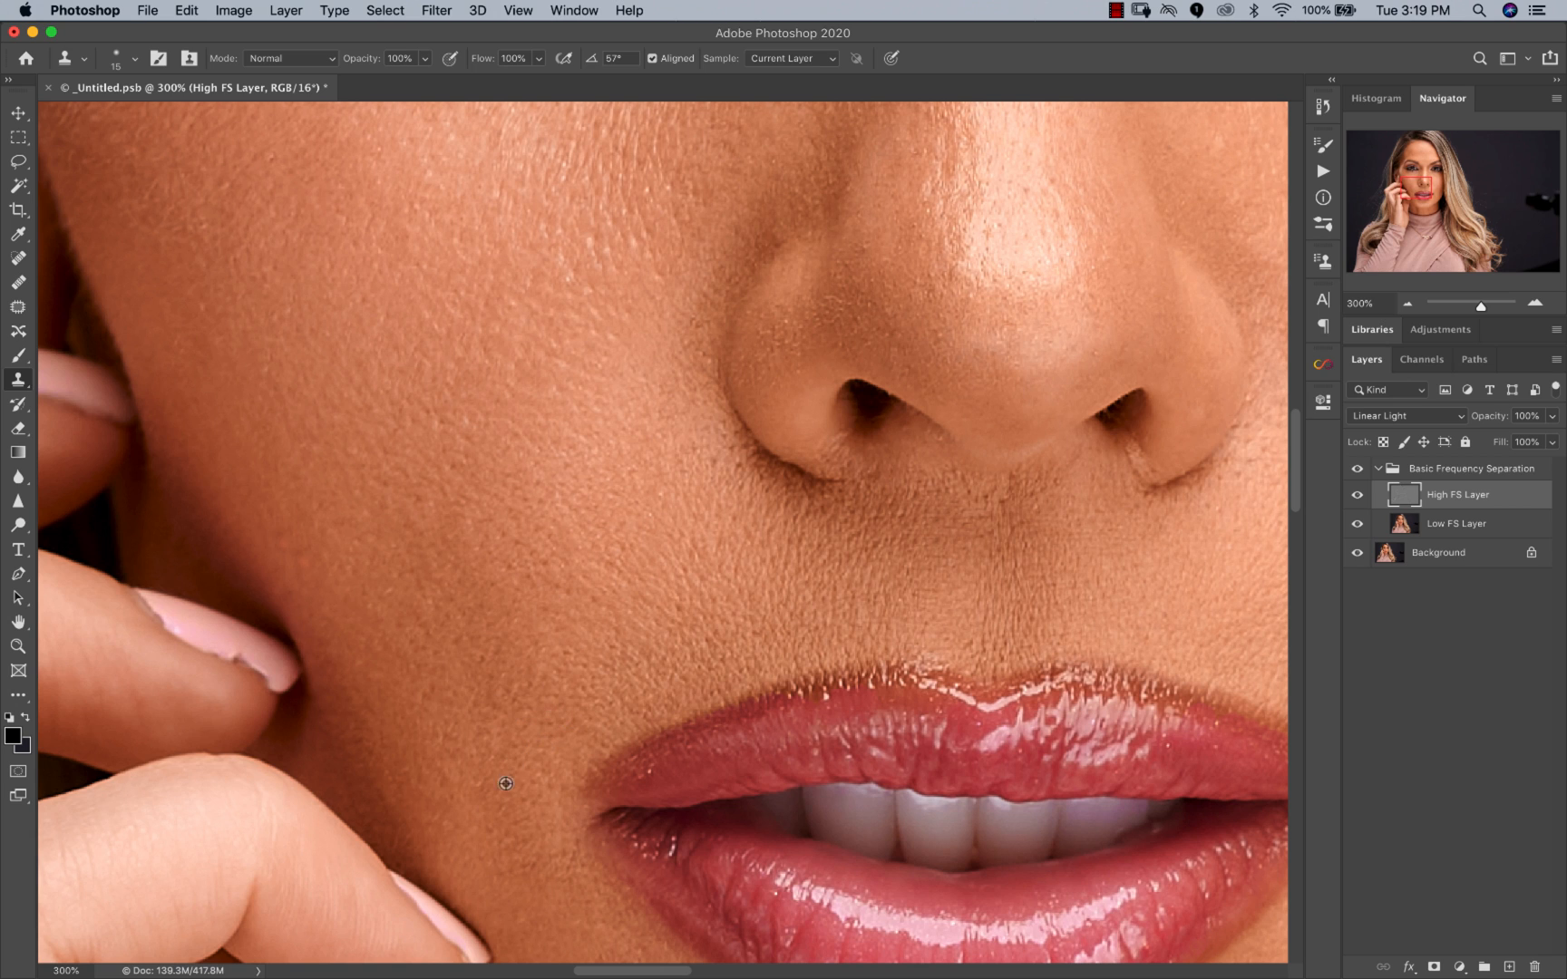
key("z")
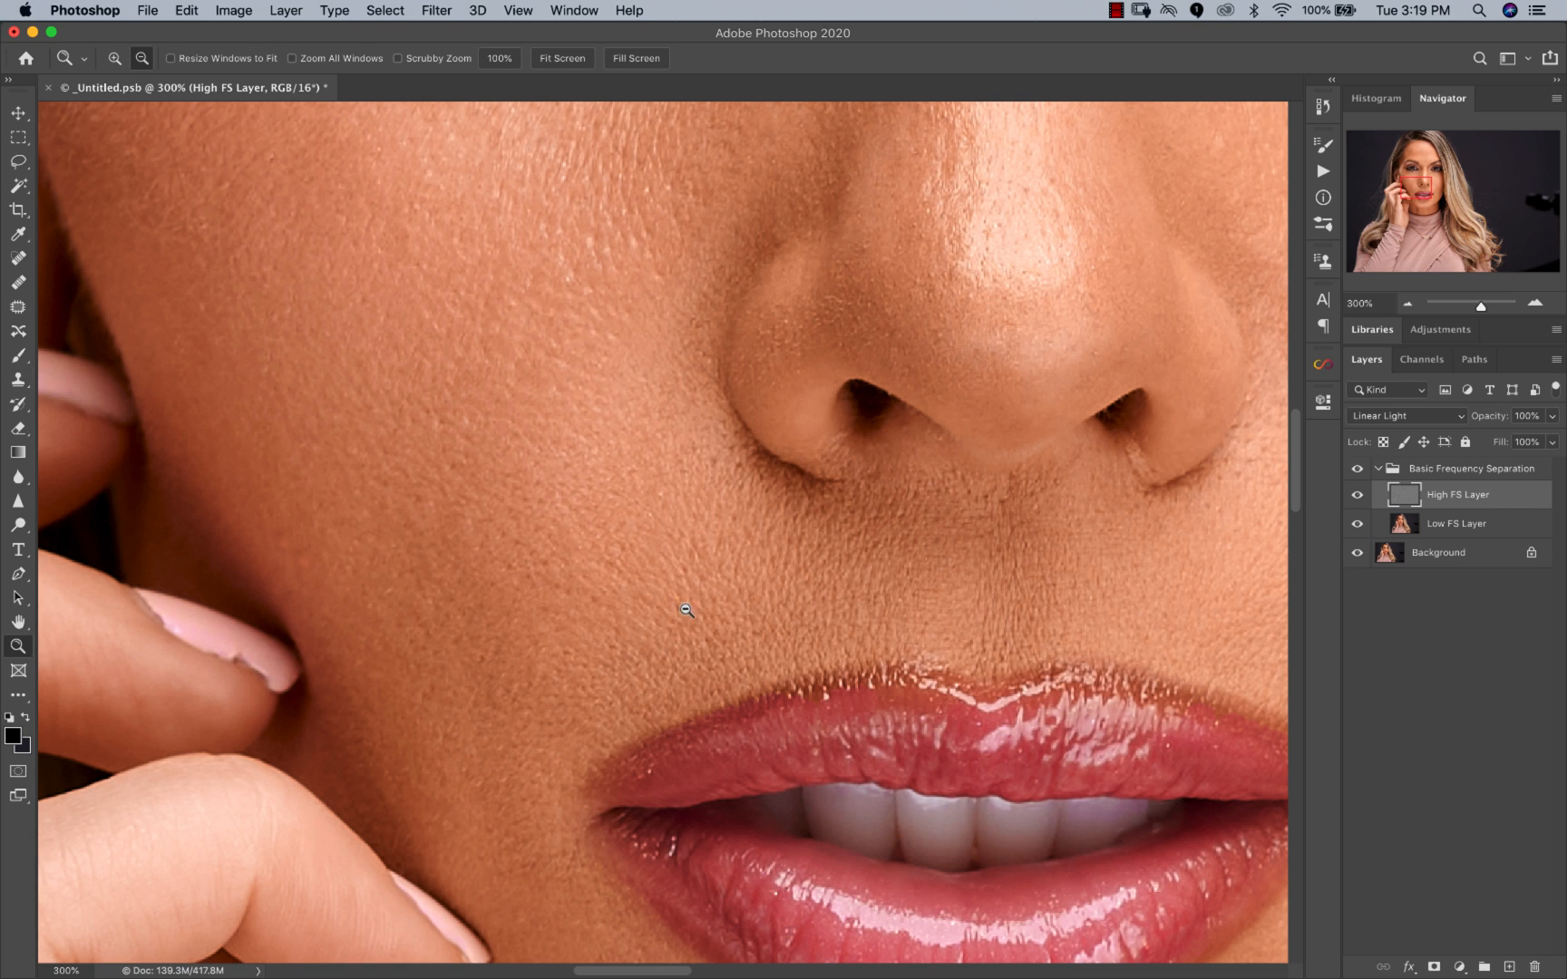
left_click(691, 585, "alt")
left_click(692, 585, "alt")
left_click(786, 364)
left_click(786, 364)
left_click(786, 363)
left_click(707, 661, "alt")
key("s")
left_click_drag(706, 684, 701, 592)
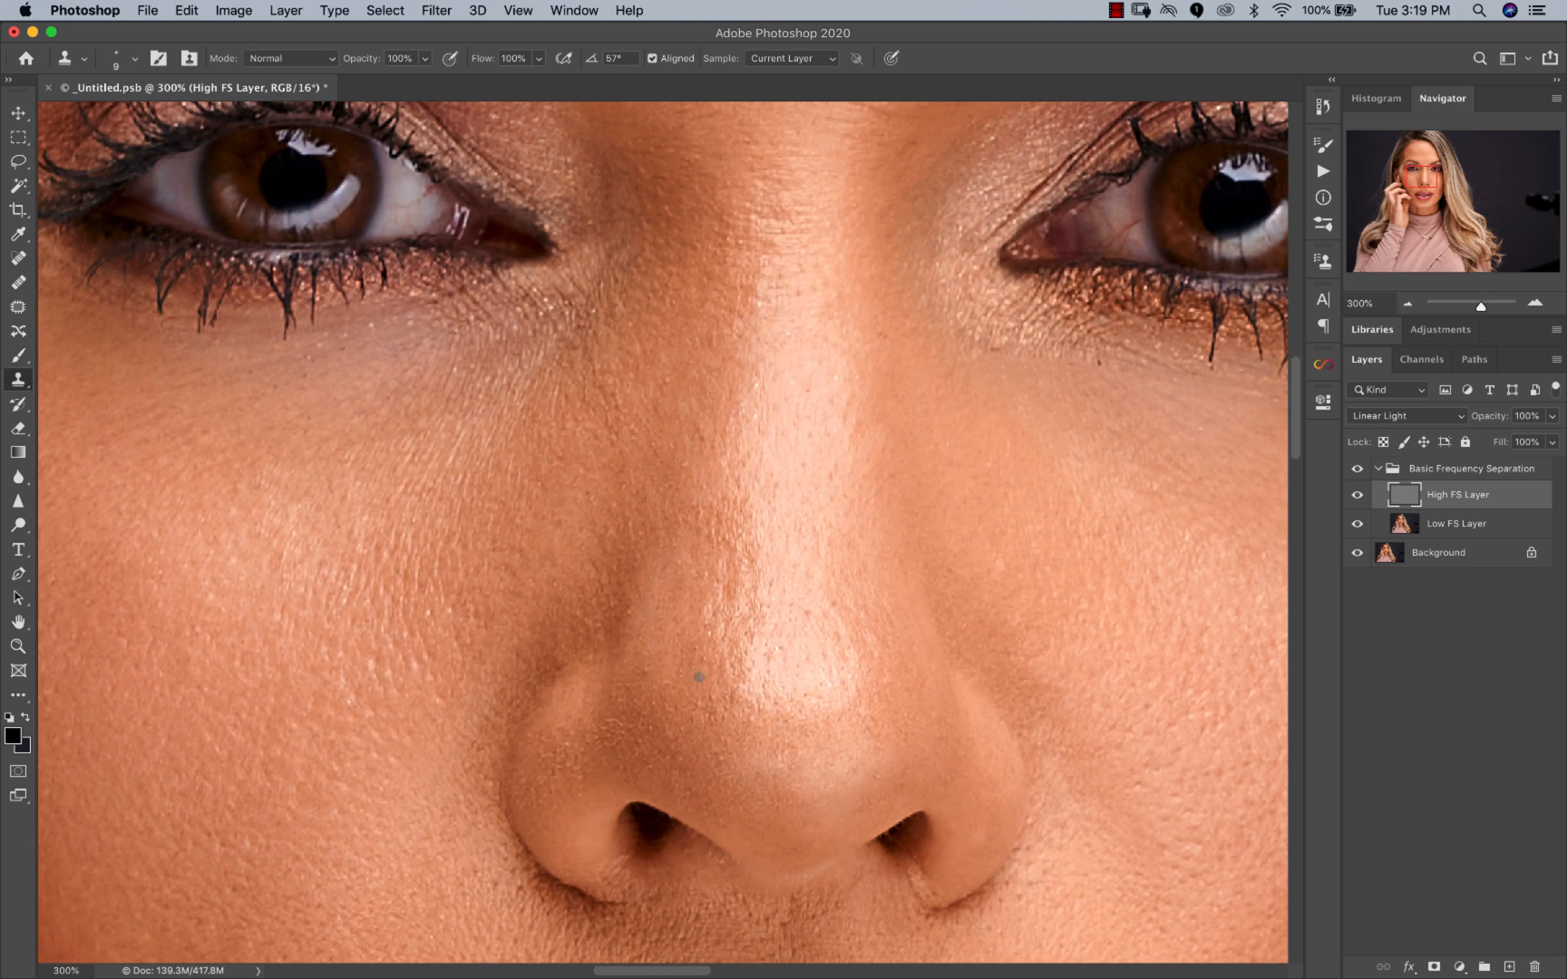
left_click(652, 655, "alt")
Step: Review the retouched portrait at several zoom levels, ending with the whole image at 33.3%
key("z")
left_click(819, 614, "alt")
left_click(819, 615, "alt")
left_click(819, 614, "alt")
left_click(834, 607, "alt")
left_click(834, 609, "alt")
left_click(649, 560)
left_click(649, 561)
left_click(682, 579, "alt")
left_click(686, 583)
left_click(686, 583)
left_click(675, 581, "alt")
left_click(673, 581, "alt")
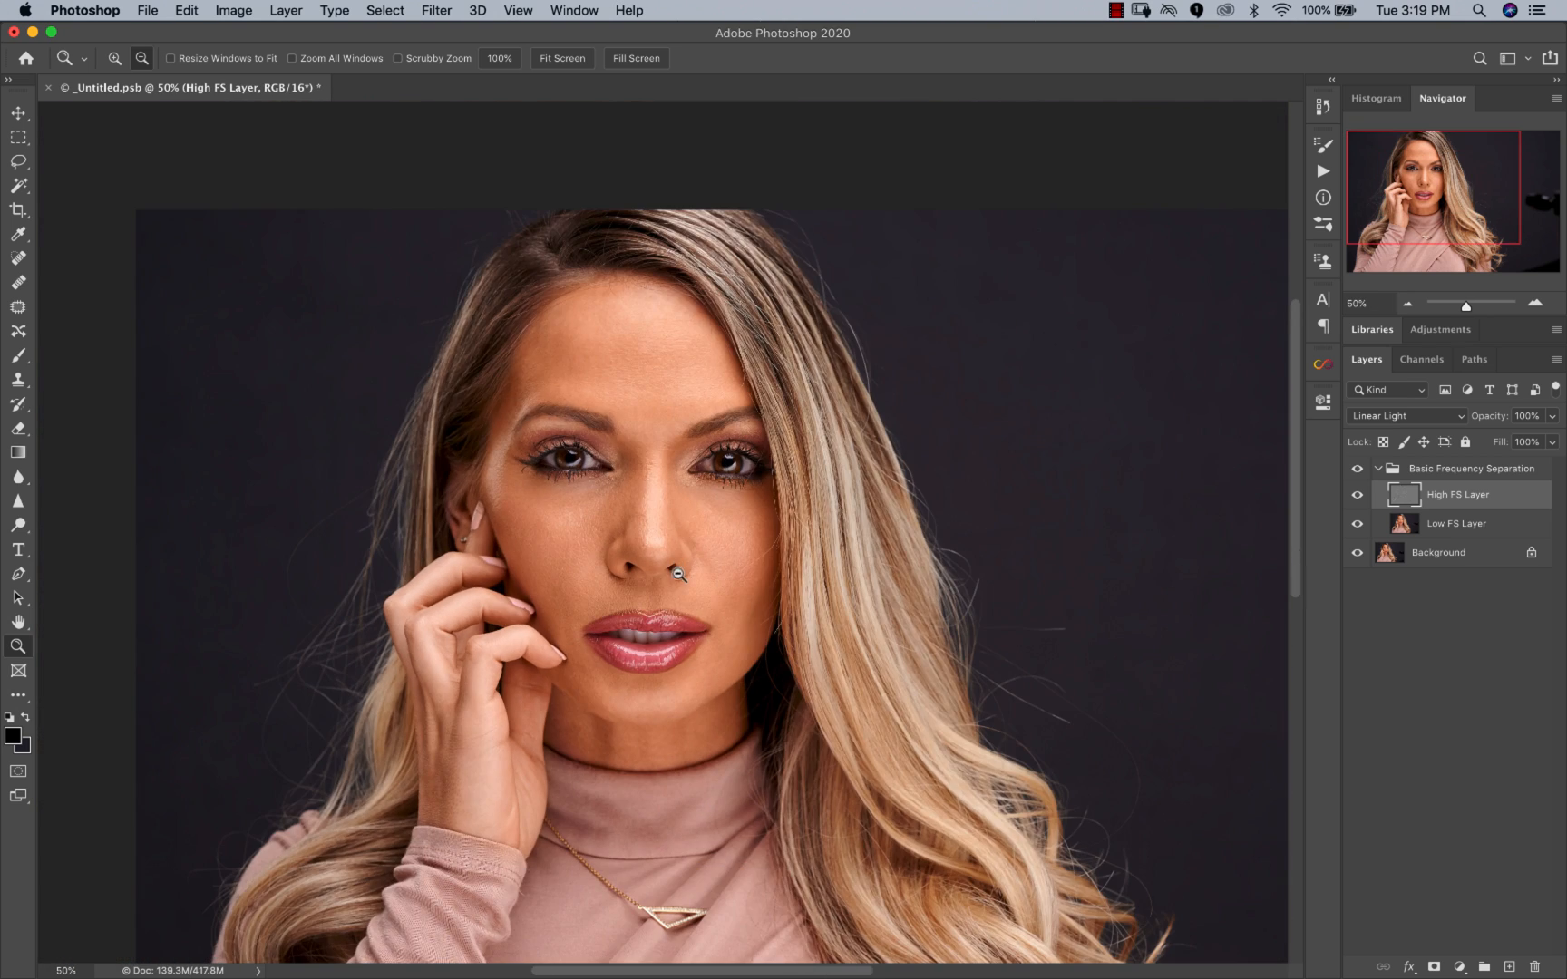
left_click(653, 582, "alt")
left_click(656, 579)
left_click(656, 578)
left_click(657, 573, "alt")
left_click(659, 571, "alt")
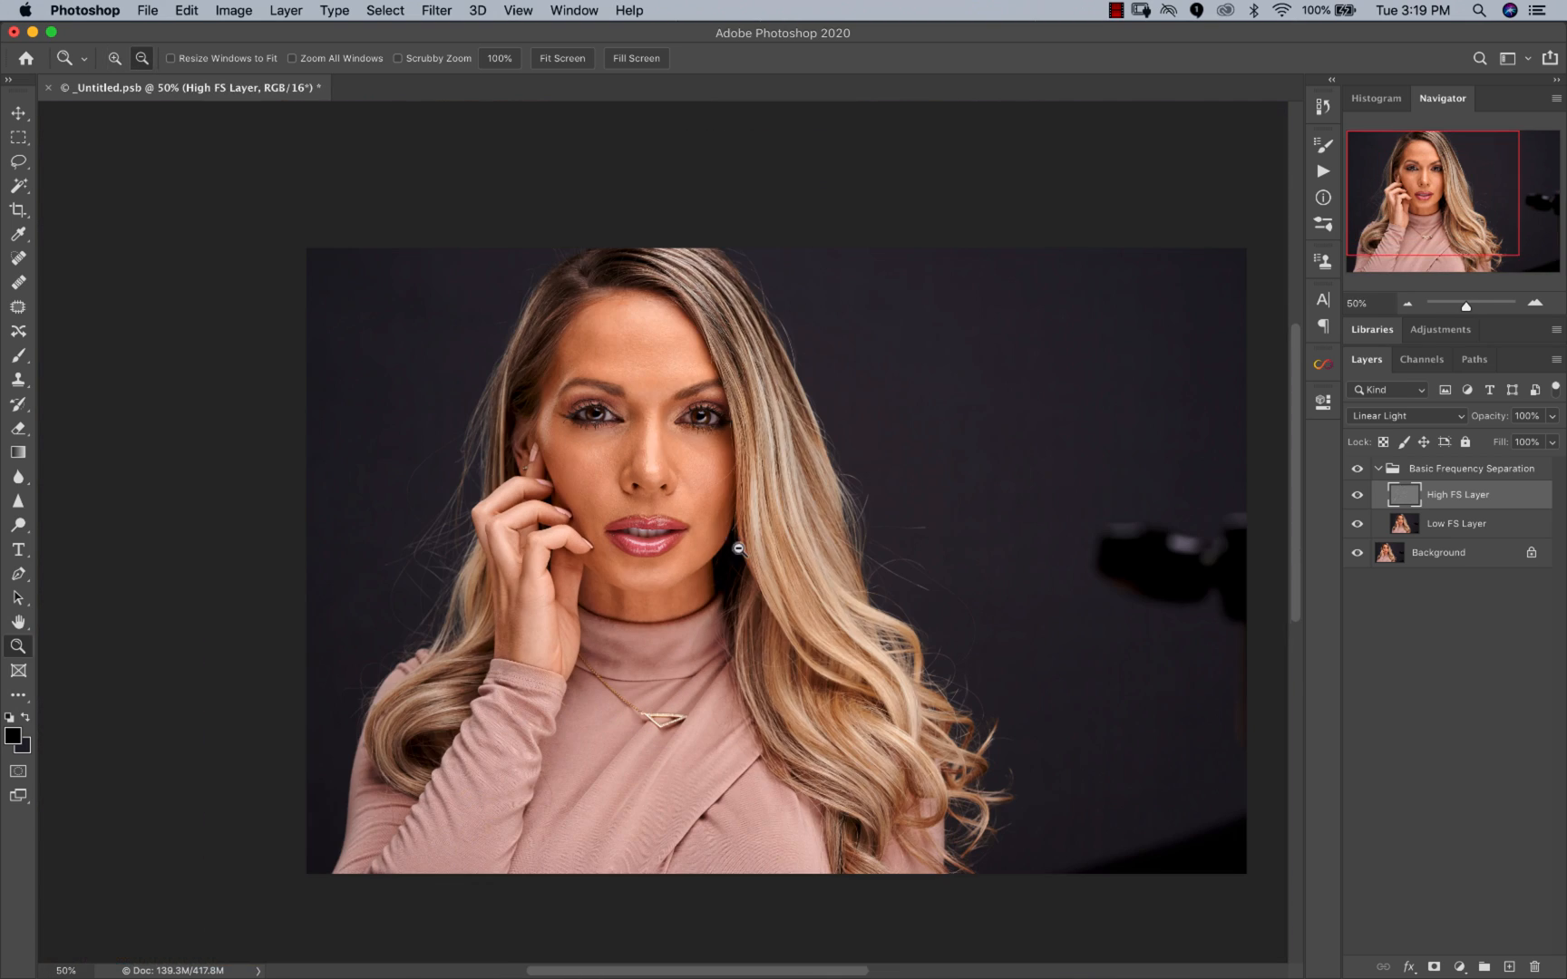
Step: Collapse the Basic Frequency Separation group and toggle its visibility to compare the face before and after
key("s")
left_click(1377, 469)
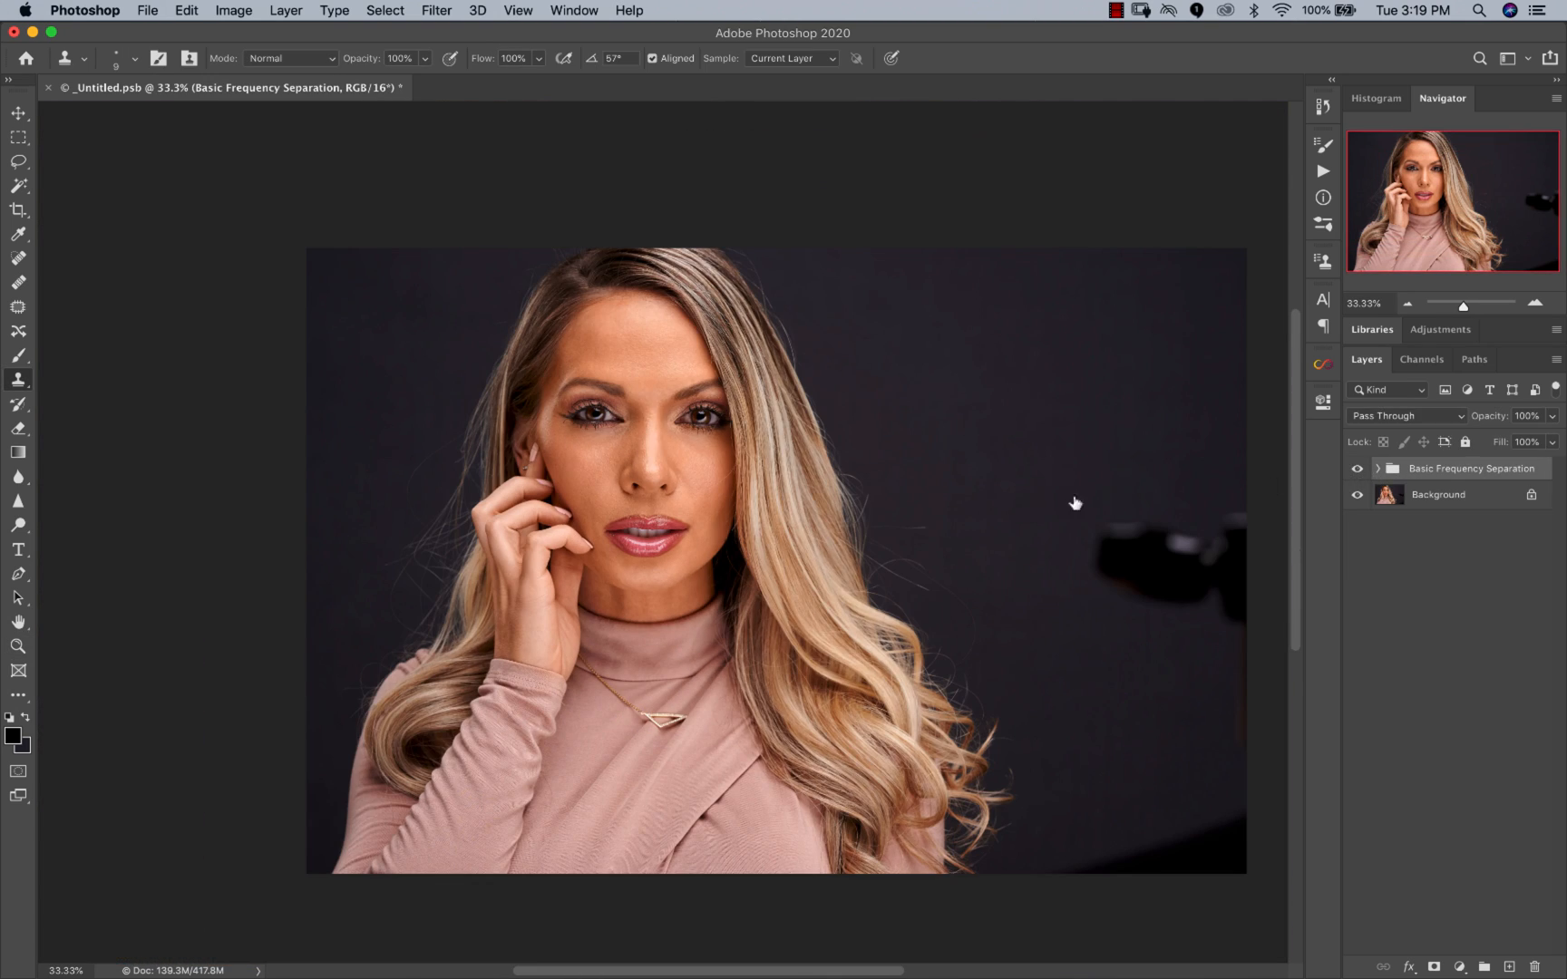
key("z")
left_click(582, 496)
left_click(582, 496)
left_click(583, 496)
key("s")
left_click(1358, 468)
left_click(1358, 468)
Step: Look over the whole portrait and the face again, ending at 66.7% zoom
key("z")
left_click(712, 448, "alt")
left_click(716, 454, "alt")
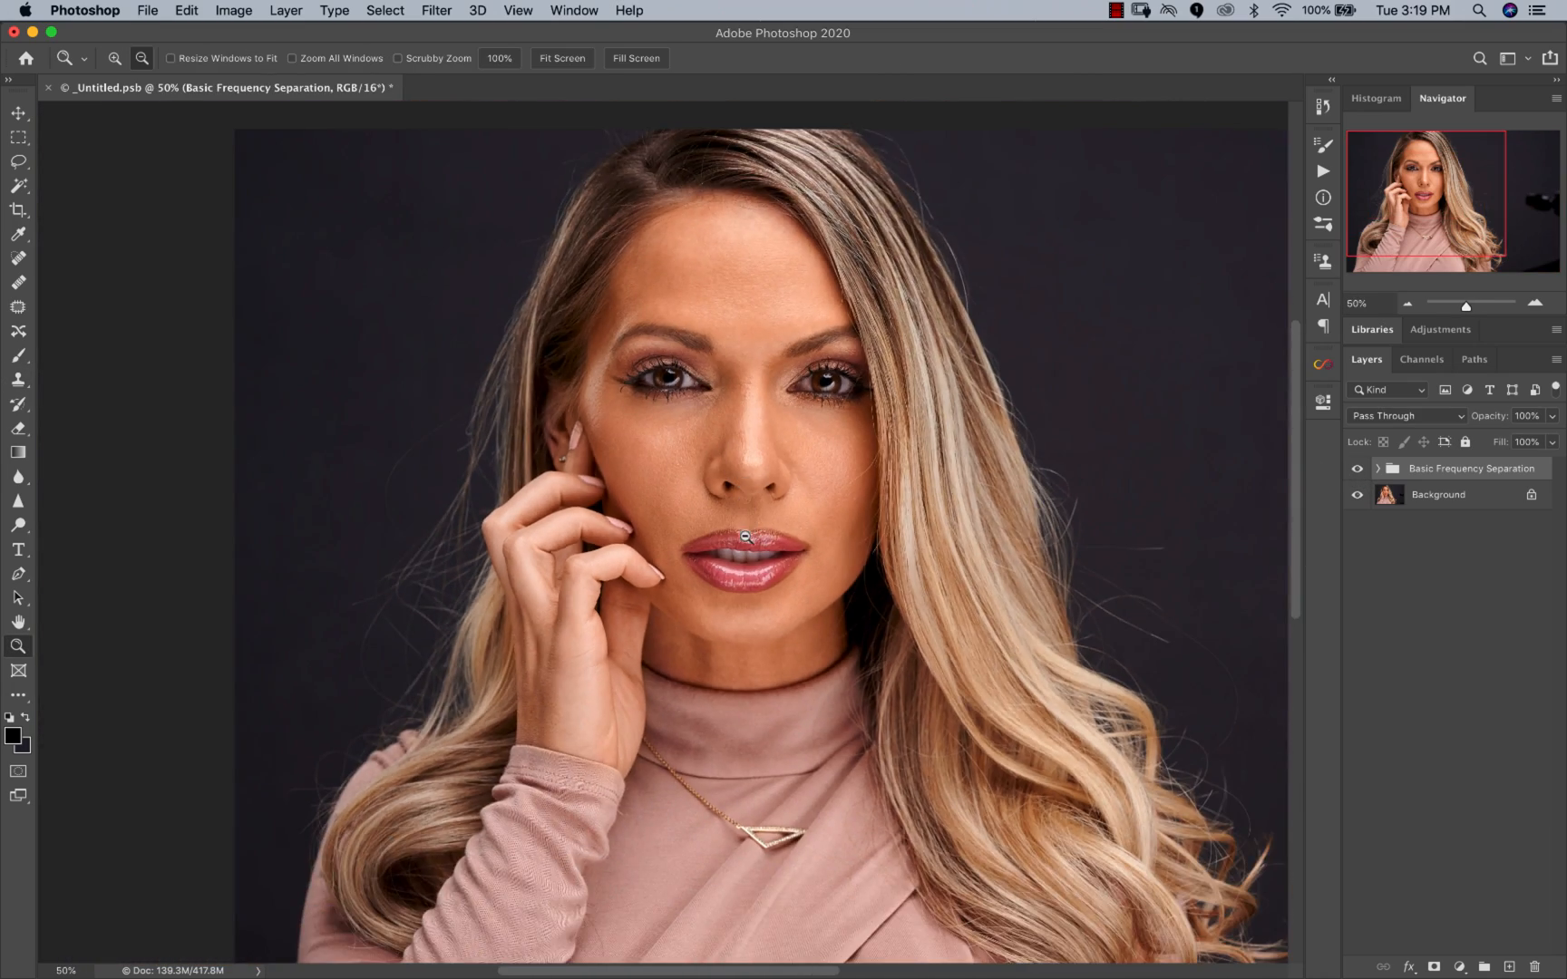
left_click(744, 489, "alt")
left_click(727, 507)
left_click(710, 484)
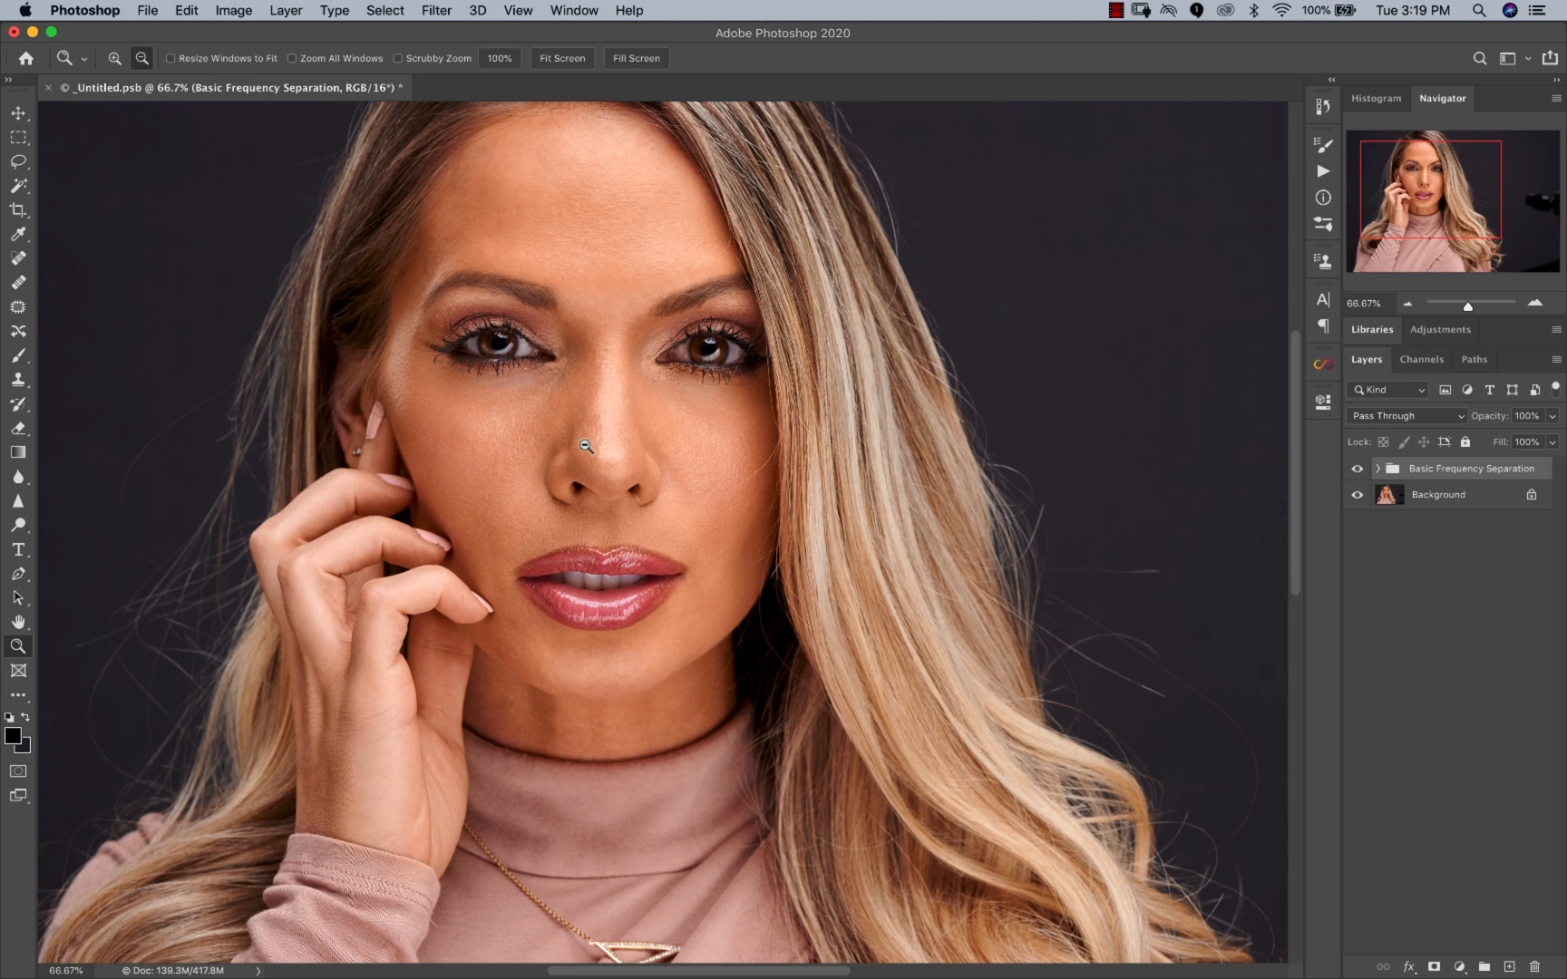
key("s")
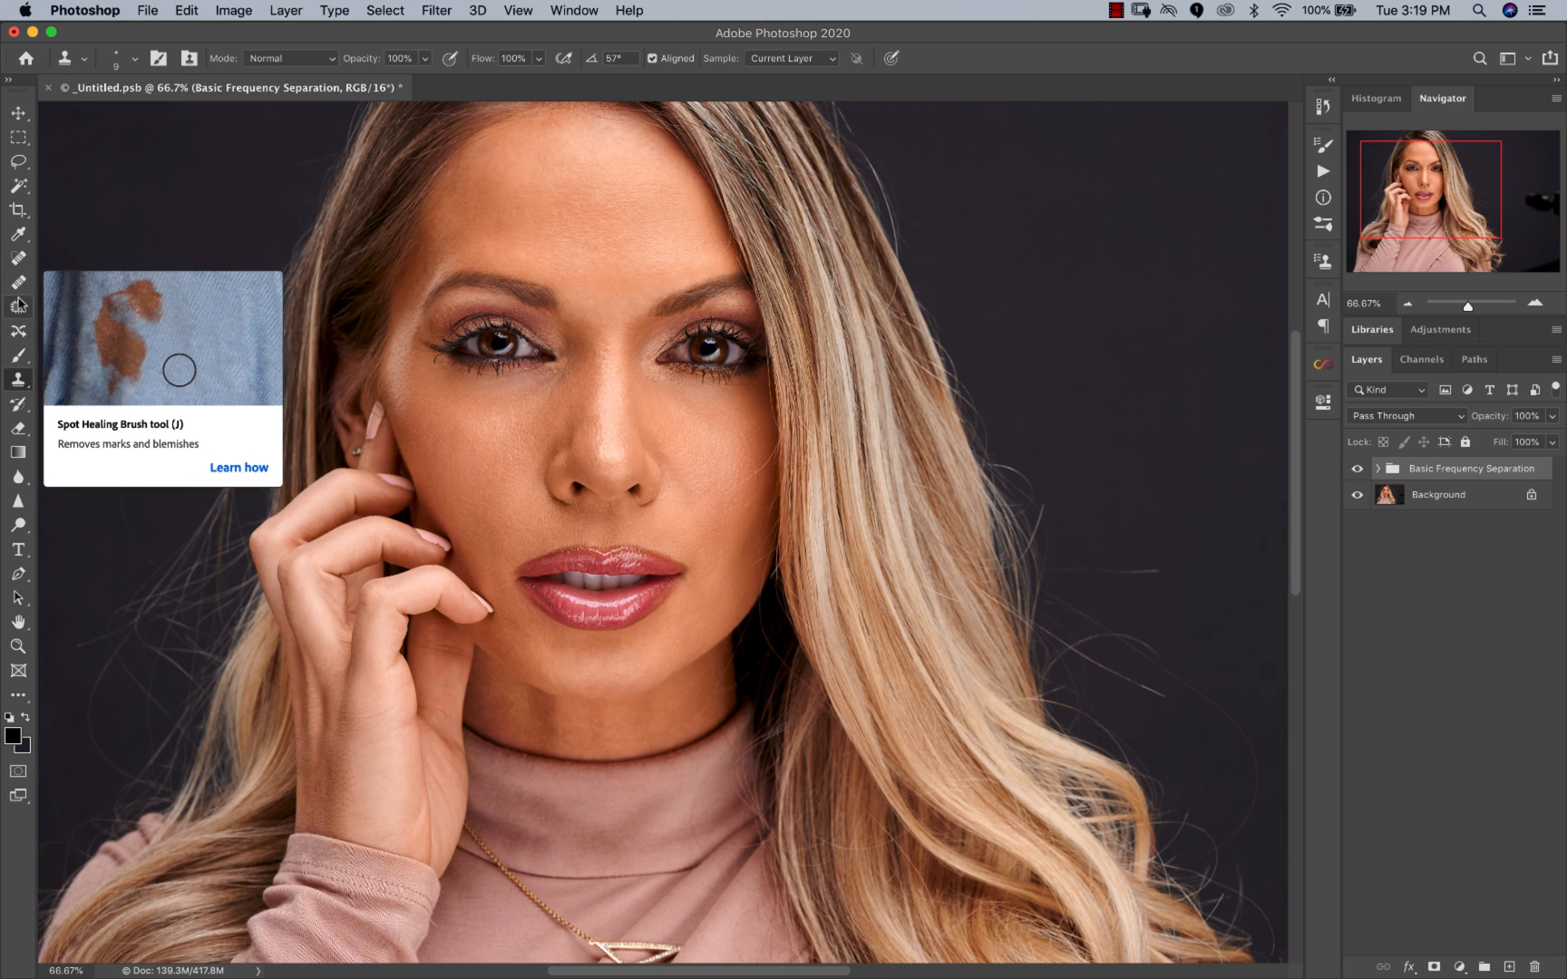
key("z")
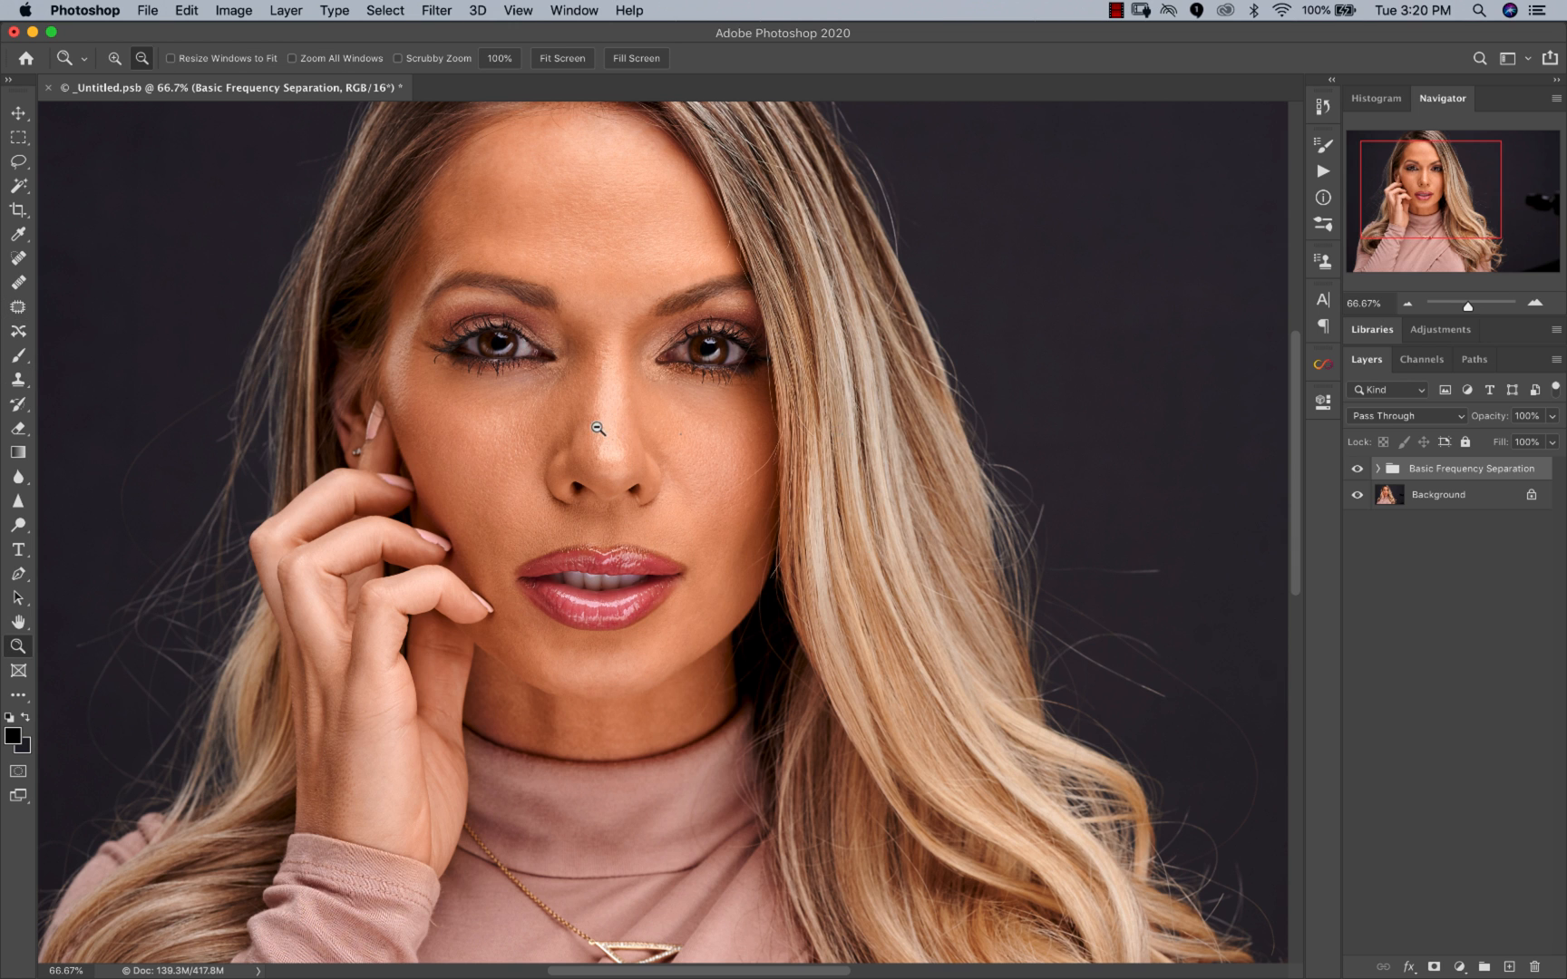
Step: Merge the Basic Frequency Separation group into a single layer and rename it Blemish
left_click(599, 433, "alt")
left_click(600, 433, "alt")
left_click(634, 478)
key("s")
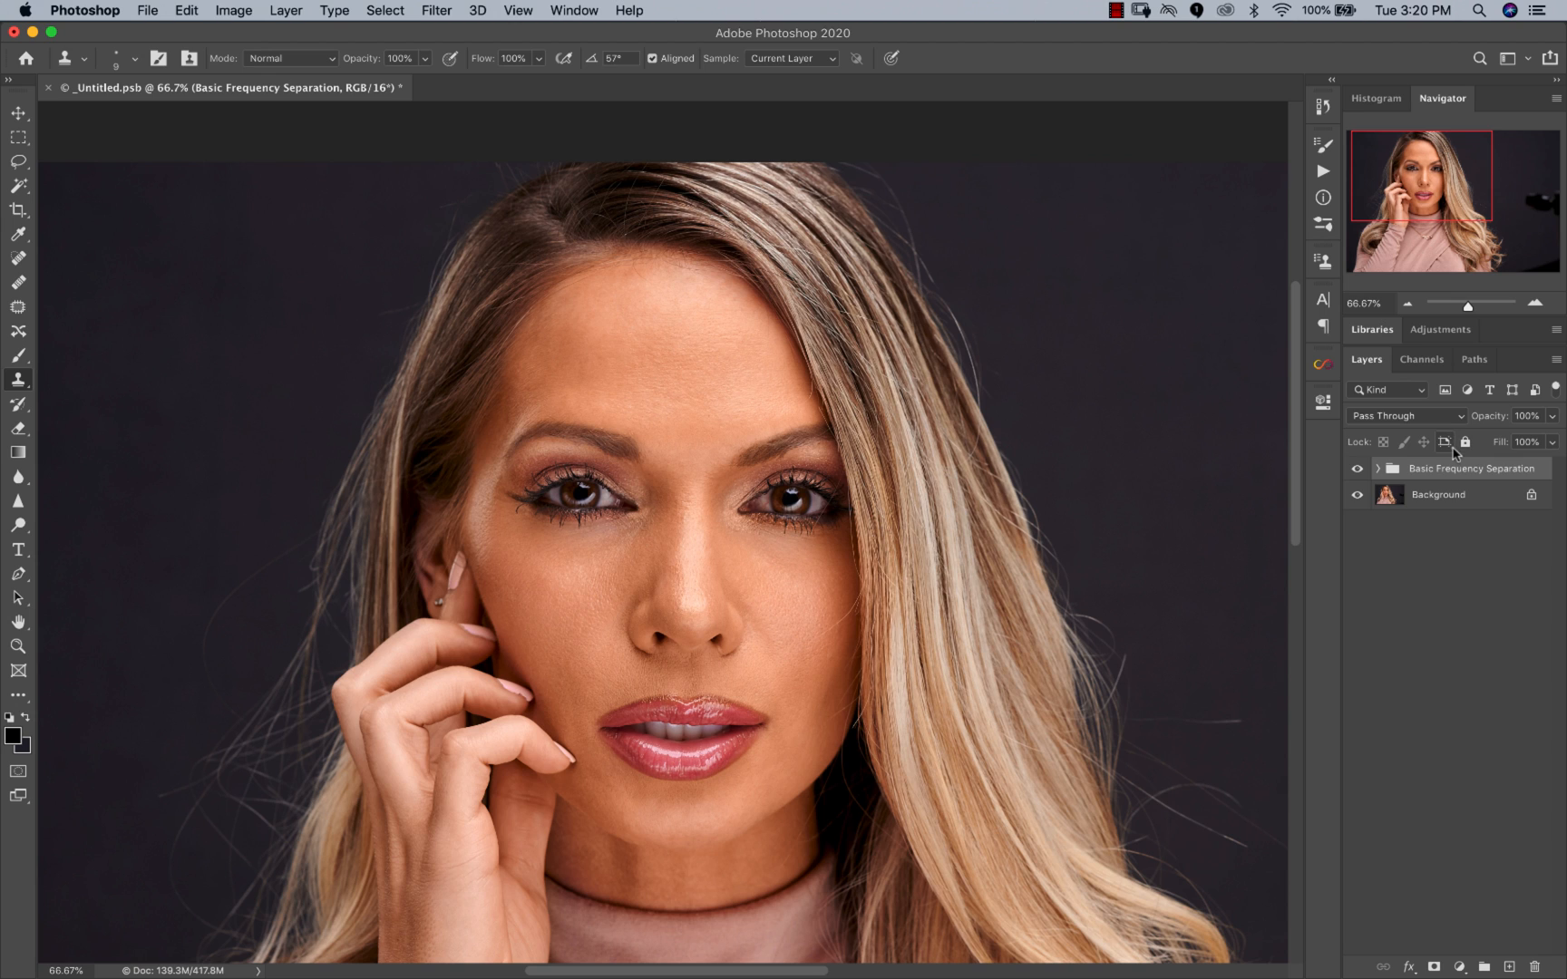
key("super+e")
double_click(1431, 475)
type("Blemish")
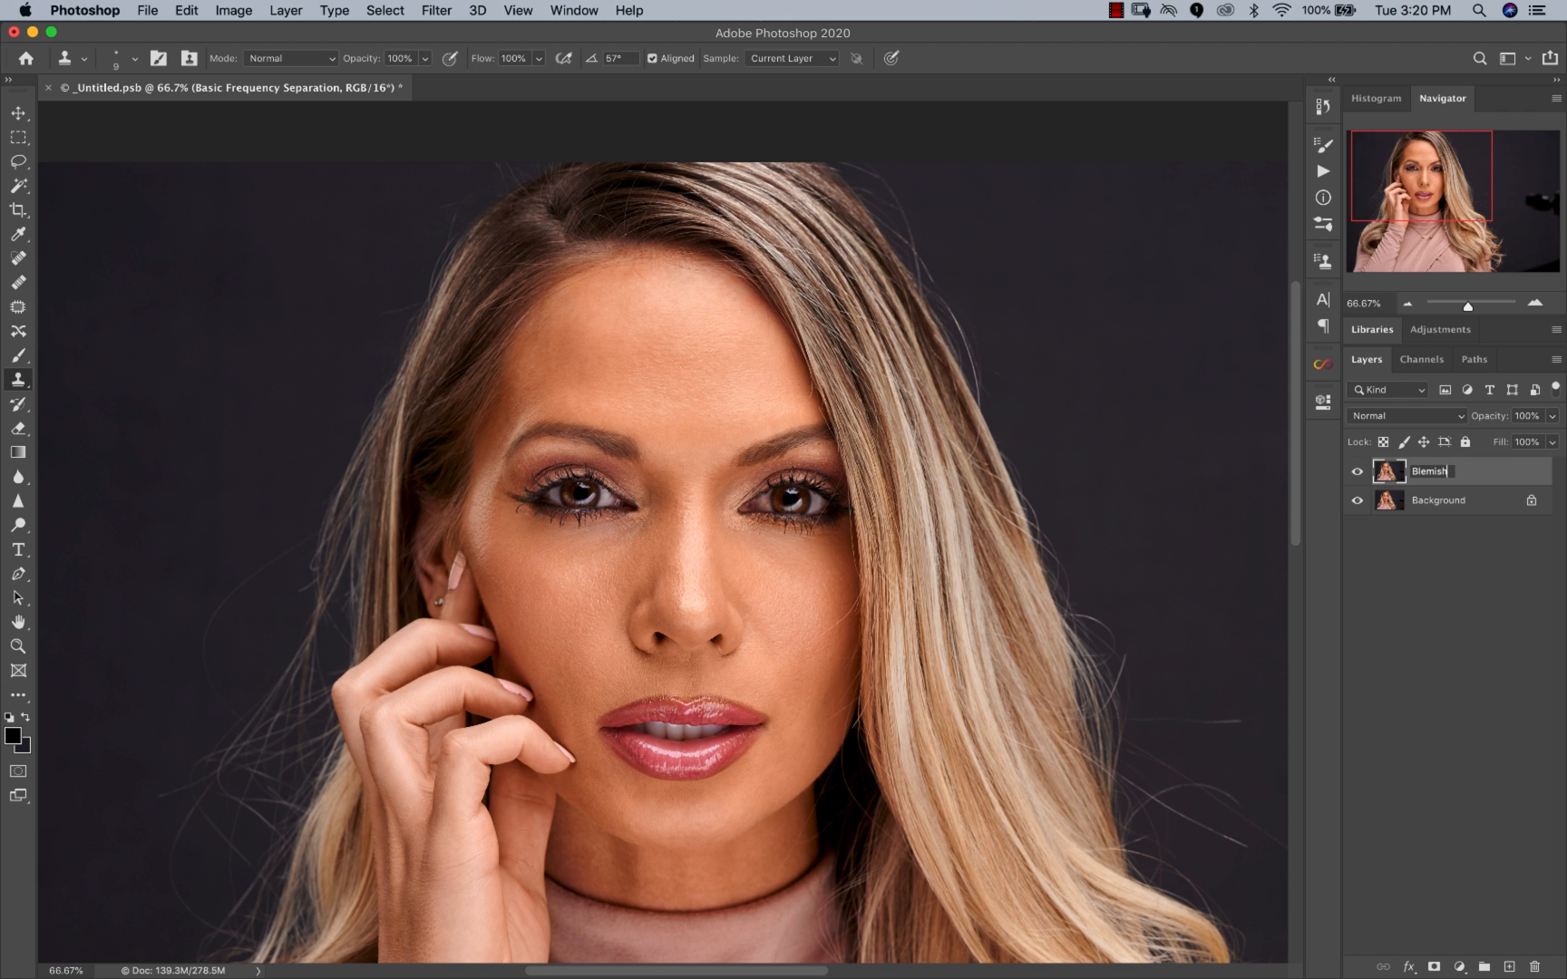
key("Return")
Step: Remove the blurred dark equipment from the background beside the model with a freehand lasso selection and a Content-Aware fill, then deselect
left_click(472, 608, "alt")
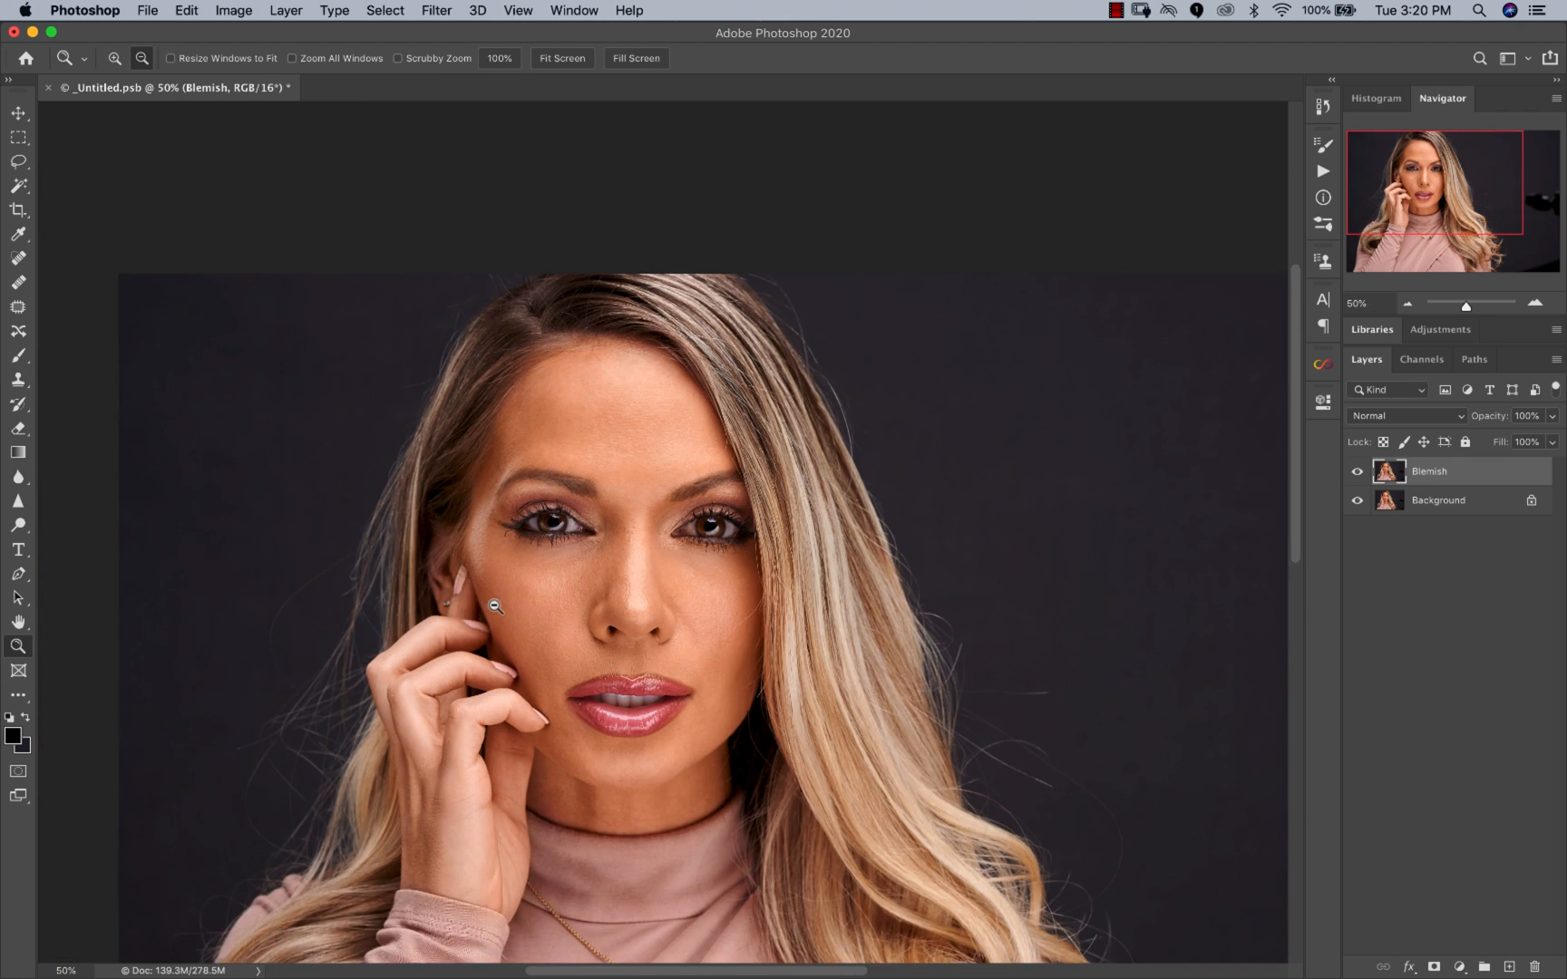
left_click(494, 609, "alt")
scroll(663, 532, "right", 10)
scroll(662, 532, "down", 5)
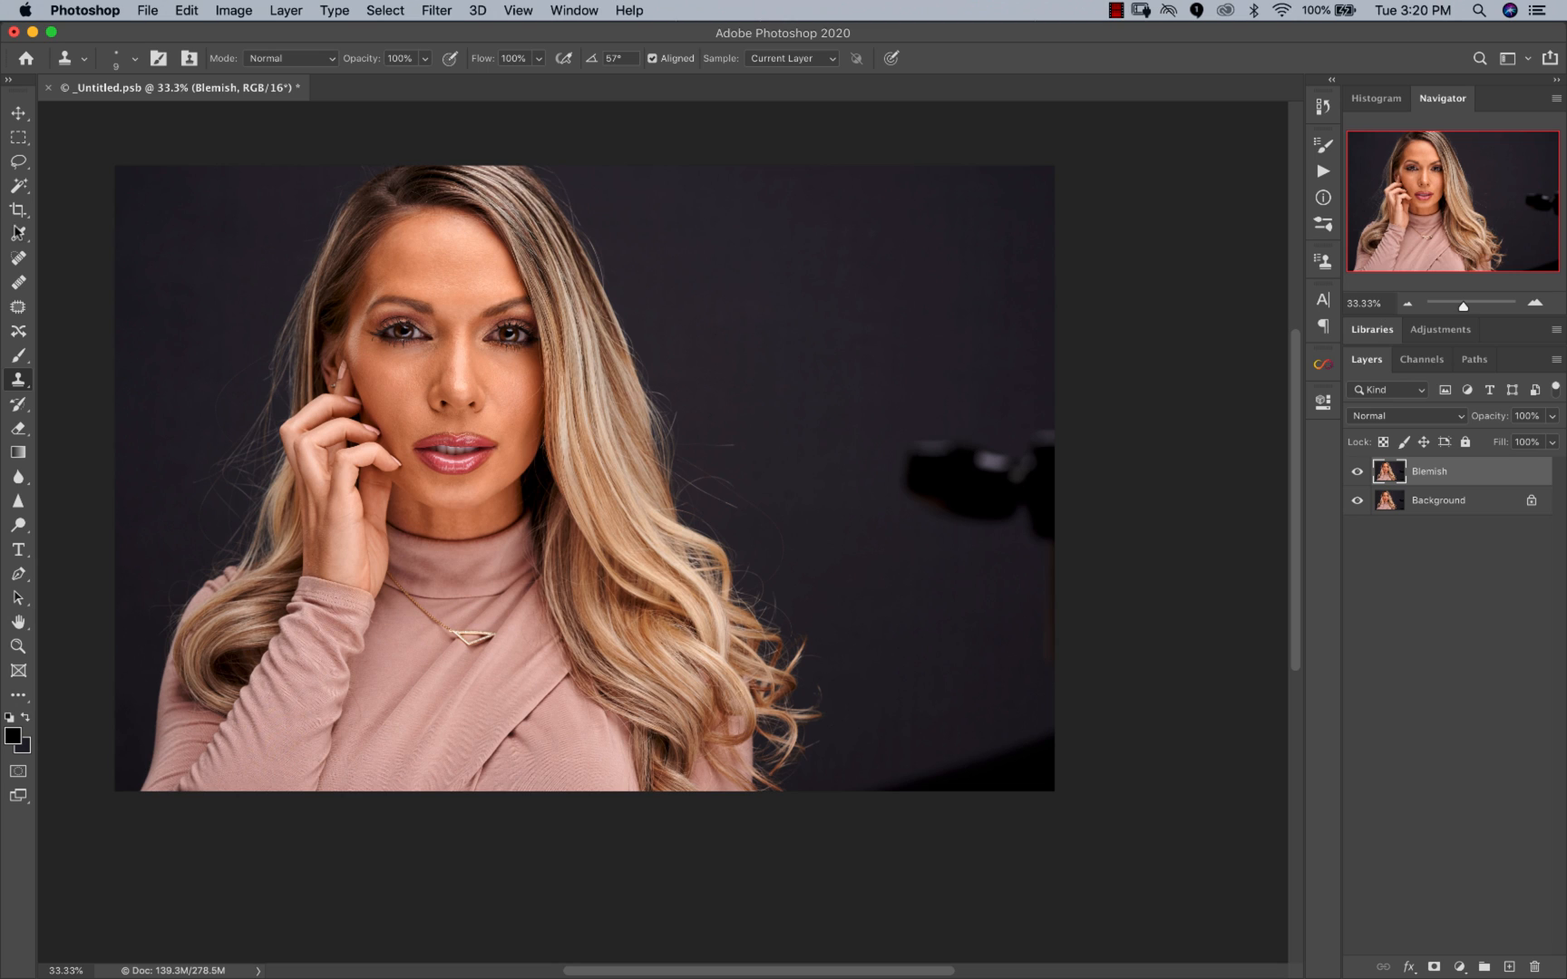
left_click(19, 162)
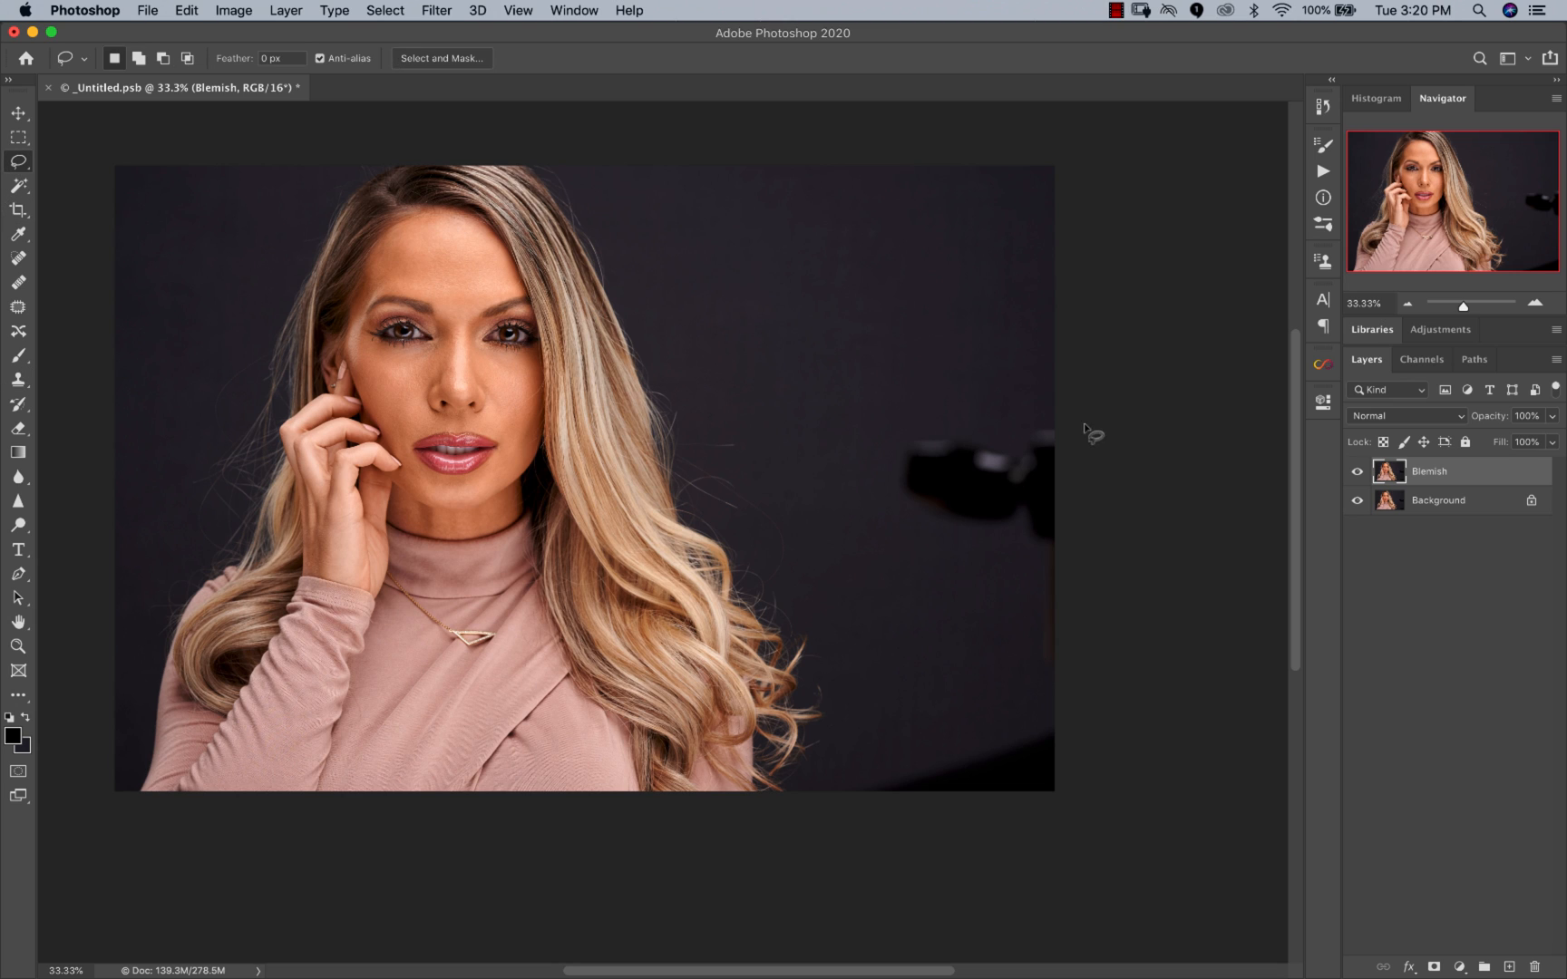
right_click(11, 165)
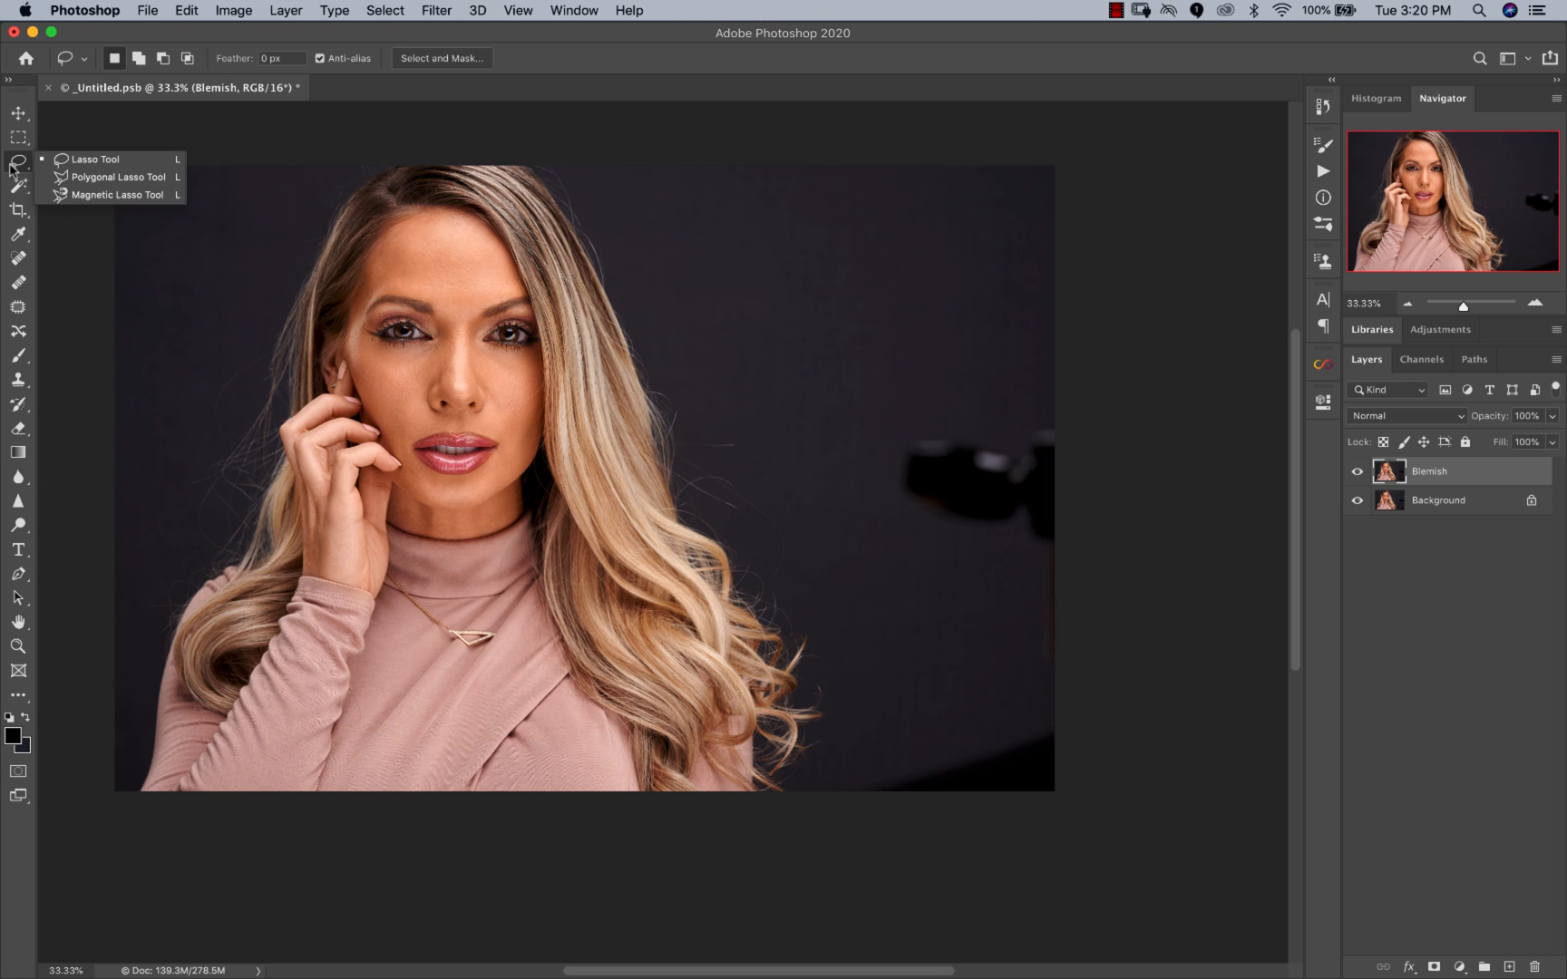
left_click(52, 165)
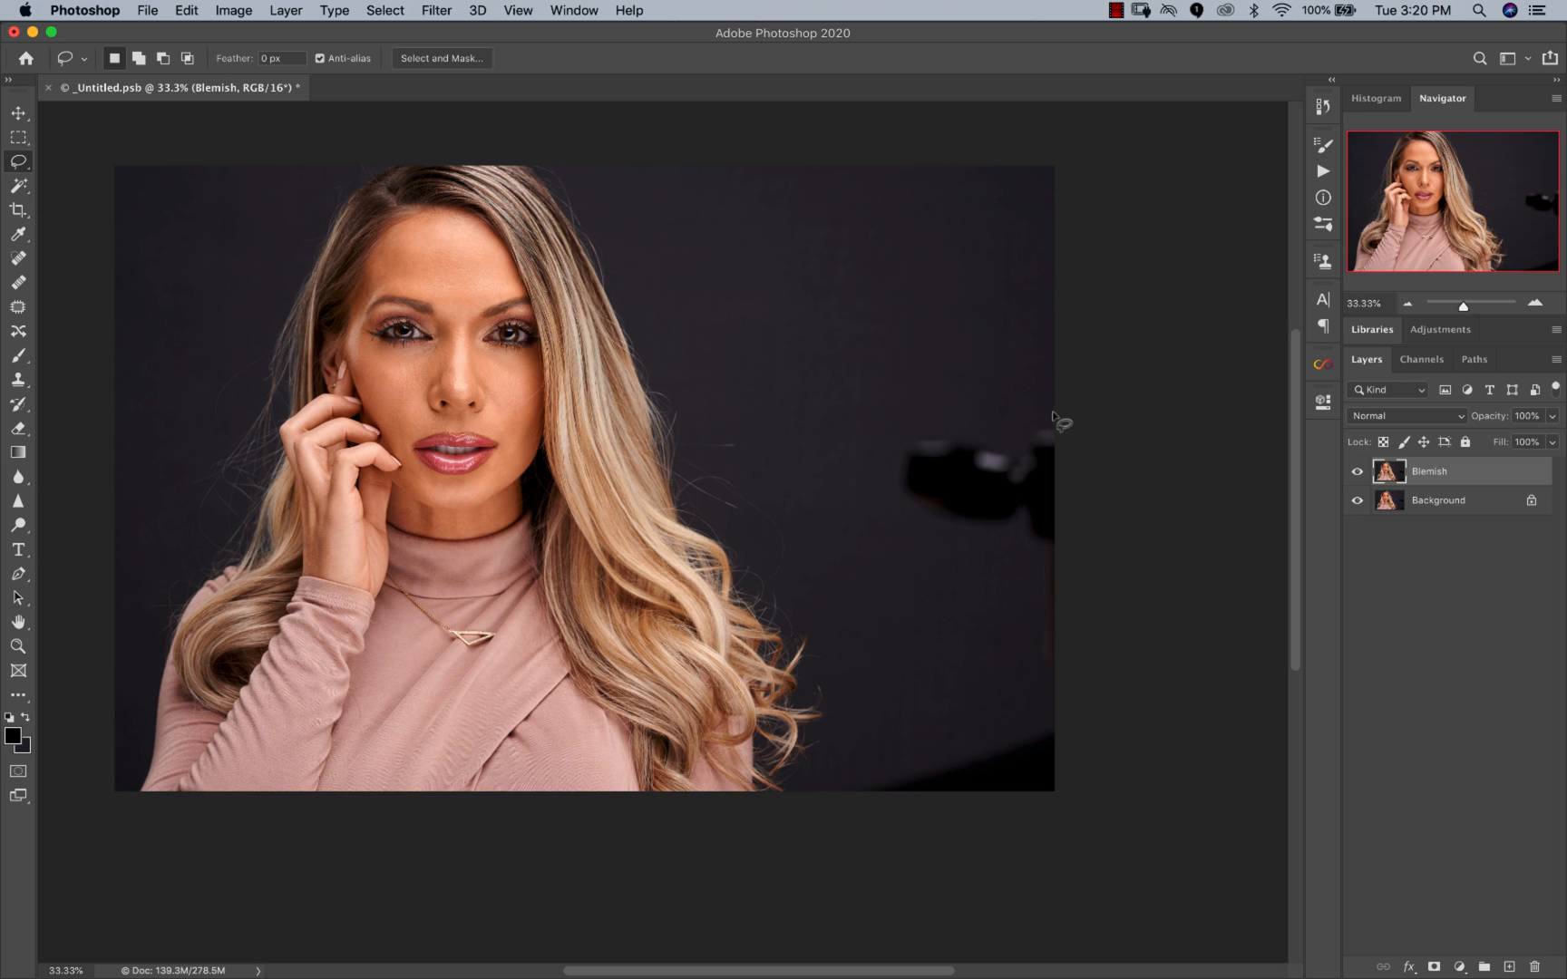
mouse_move(1085, 404)
left_mouse_down()
mouse_move(1006, 435)
mouse_move(916, 429)
mouse_move(875, 469)
mouse_move(924, 523)
mouse_move(1016, 552)
mouse_move(1025, 675)
mouse_move(1085, 679)
mouse_move(1105, 502)
mouse_move(1090, 399)
left_mouse_up()
right_click(1026, 470)
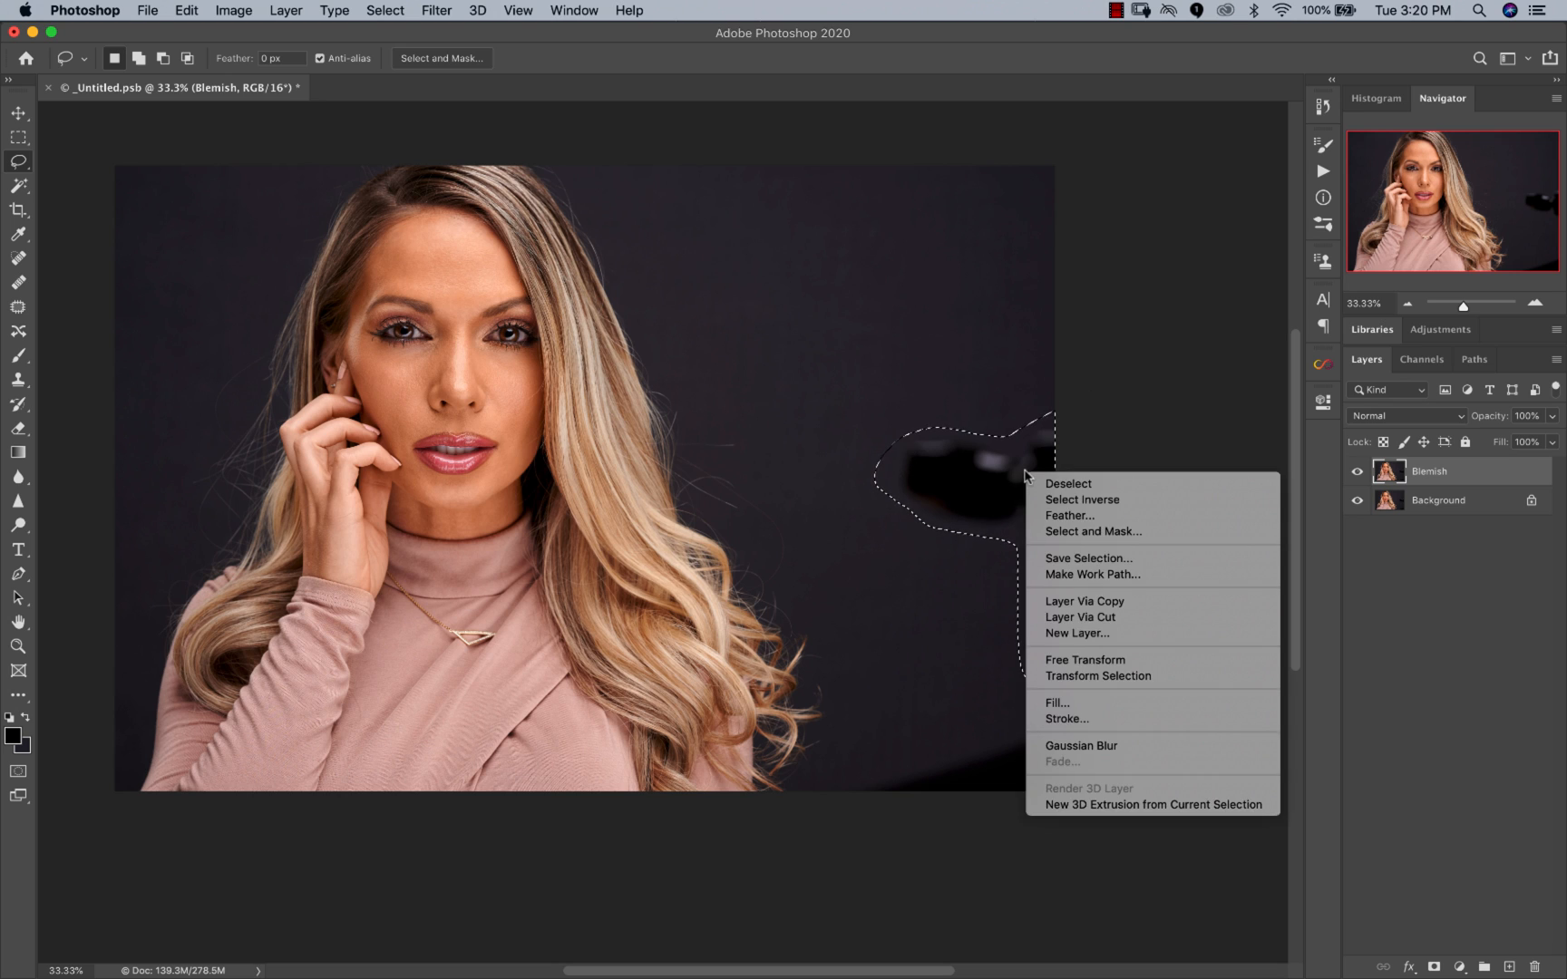
left_click(1080, 706)
left_click(858, 360)
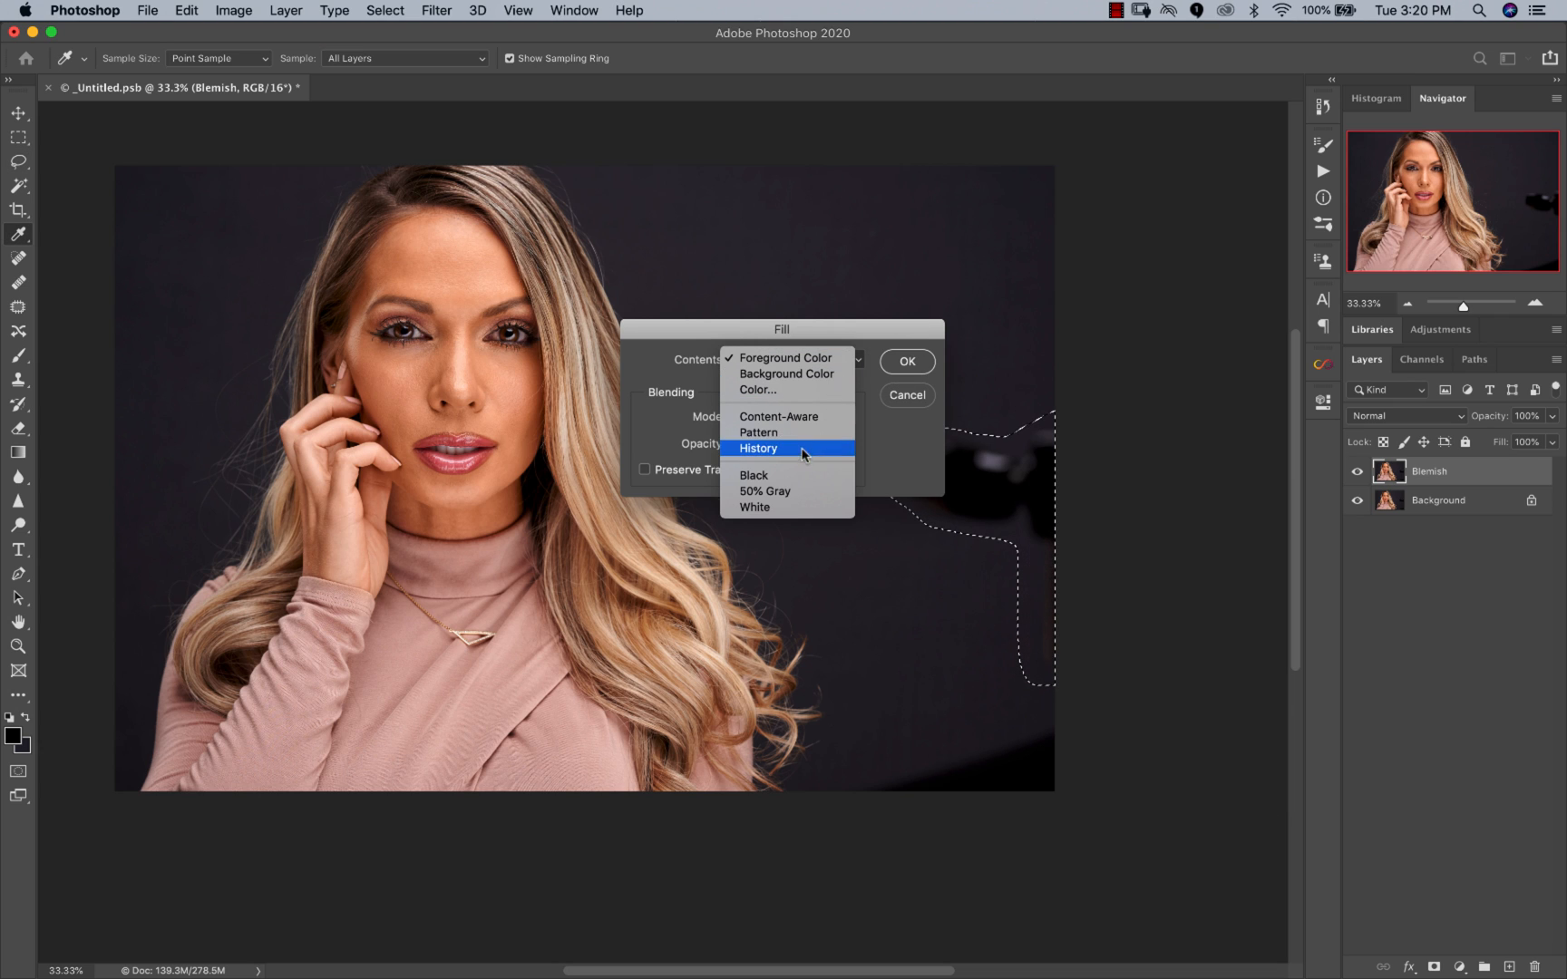
left_click(789, 416)
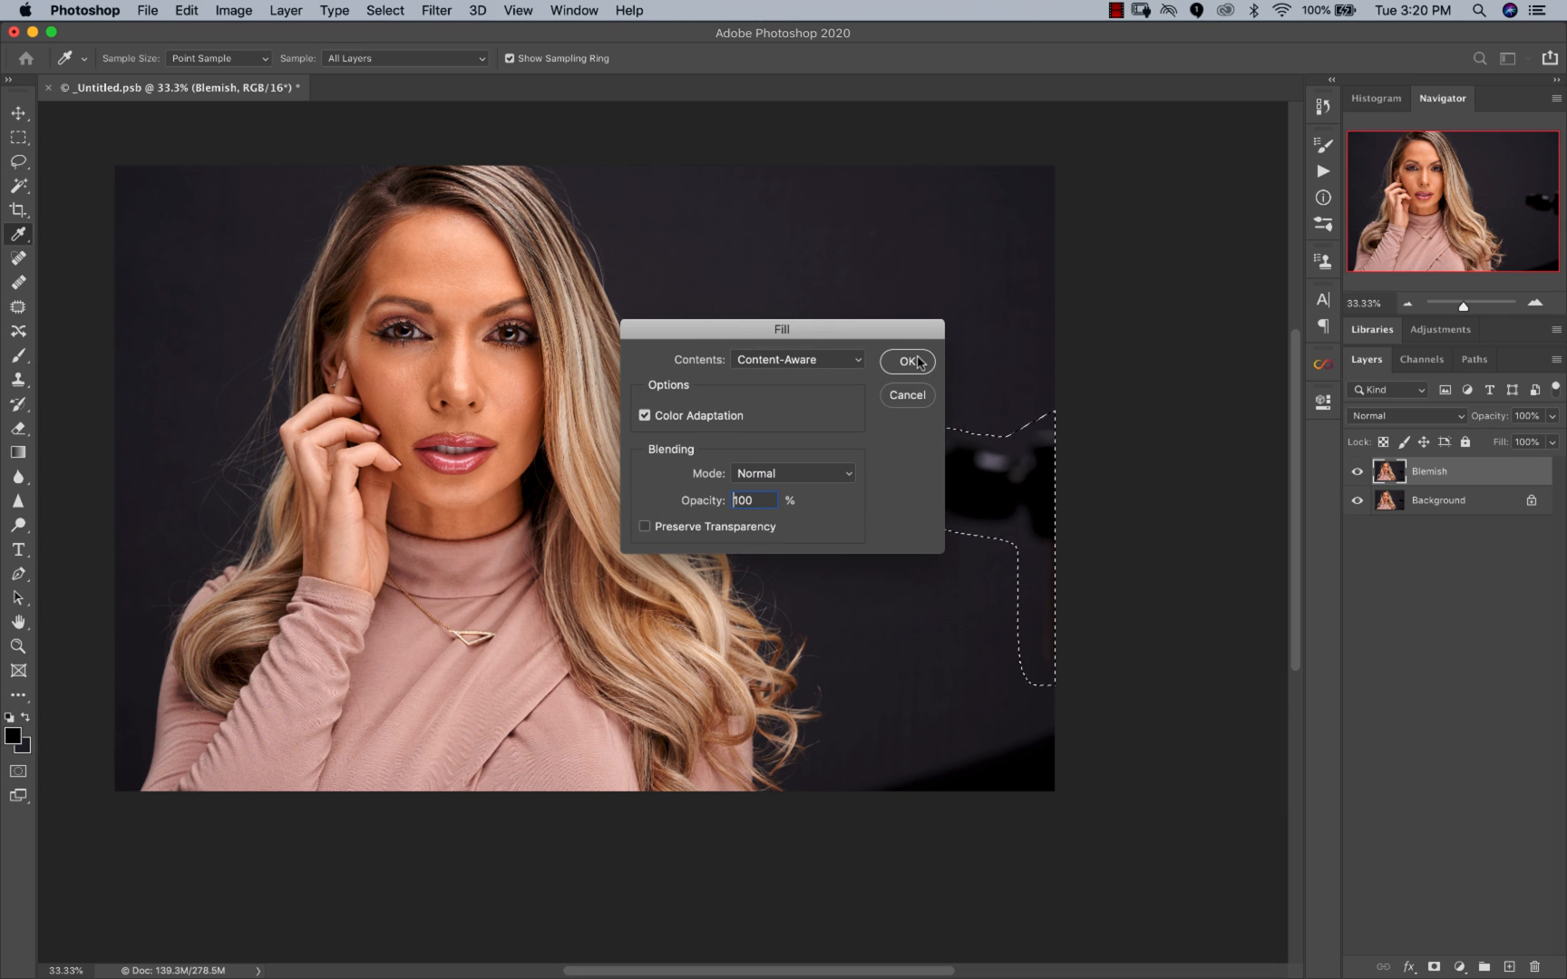
left_click(906, 361)
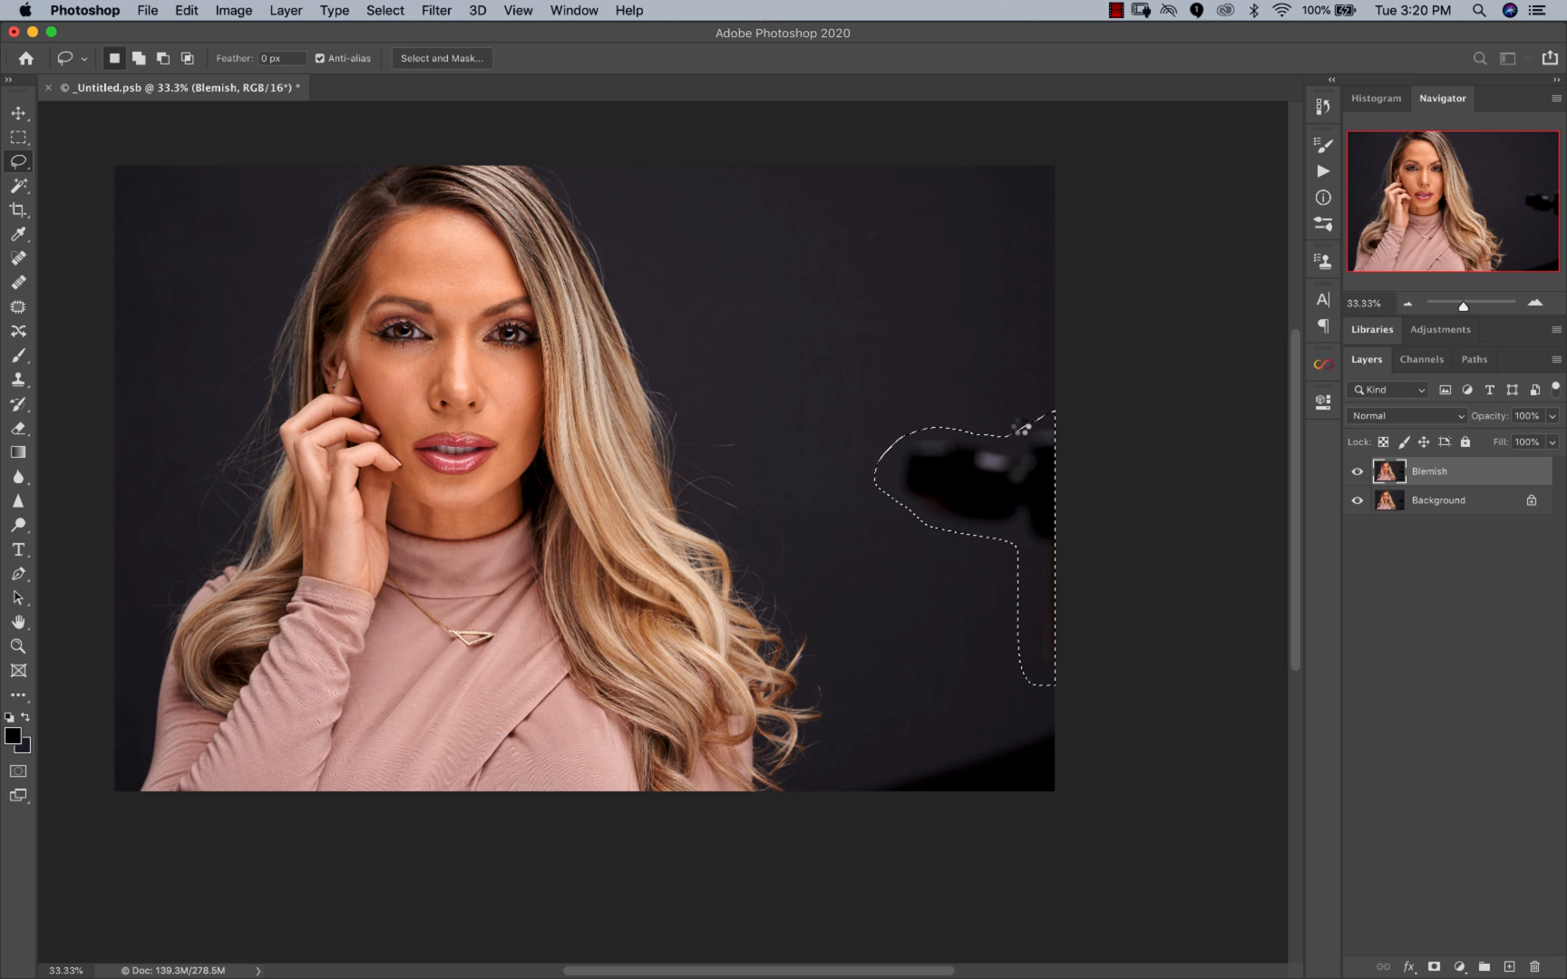
key("super+d")
Step: Lasso the black wedge in the lower corner of the background, replace it with a Content-Aware fill, and deselect
scroll(1050, 595, "down", 1)
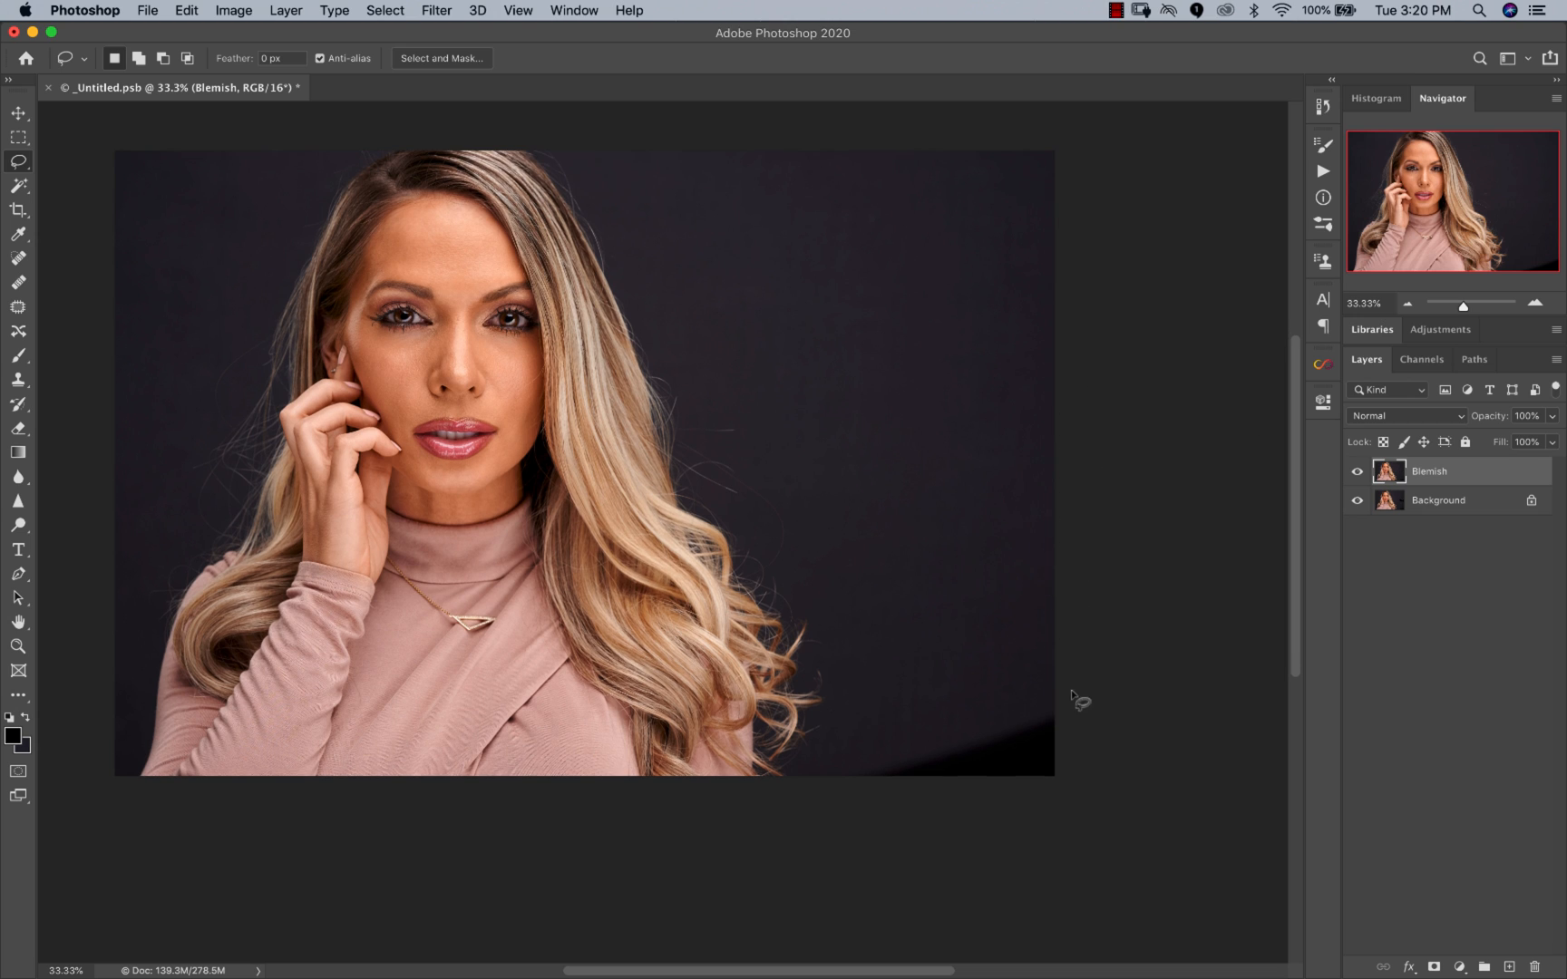
mouse_move(1077, 699)
left_mouse_down()
mouse_move(843, 769)
mouse_move(817, 794)
mouse_move(1138, 787)
mouse_move(1098, 681)
left_mouse_up()
right_click(1007, 736)
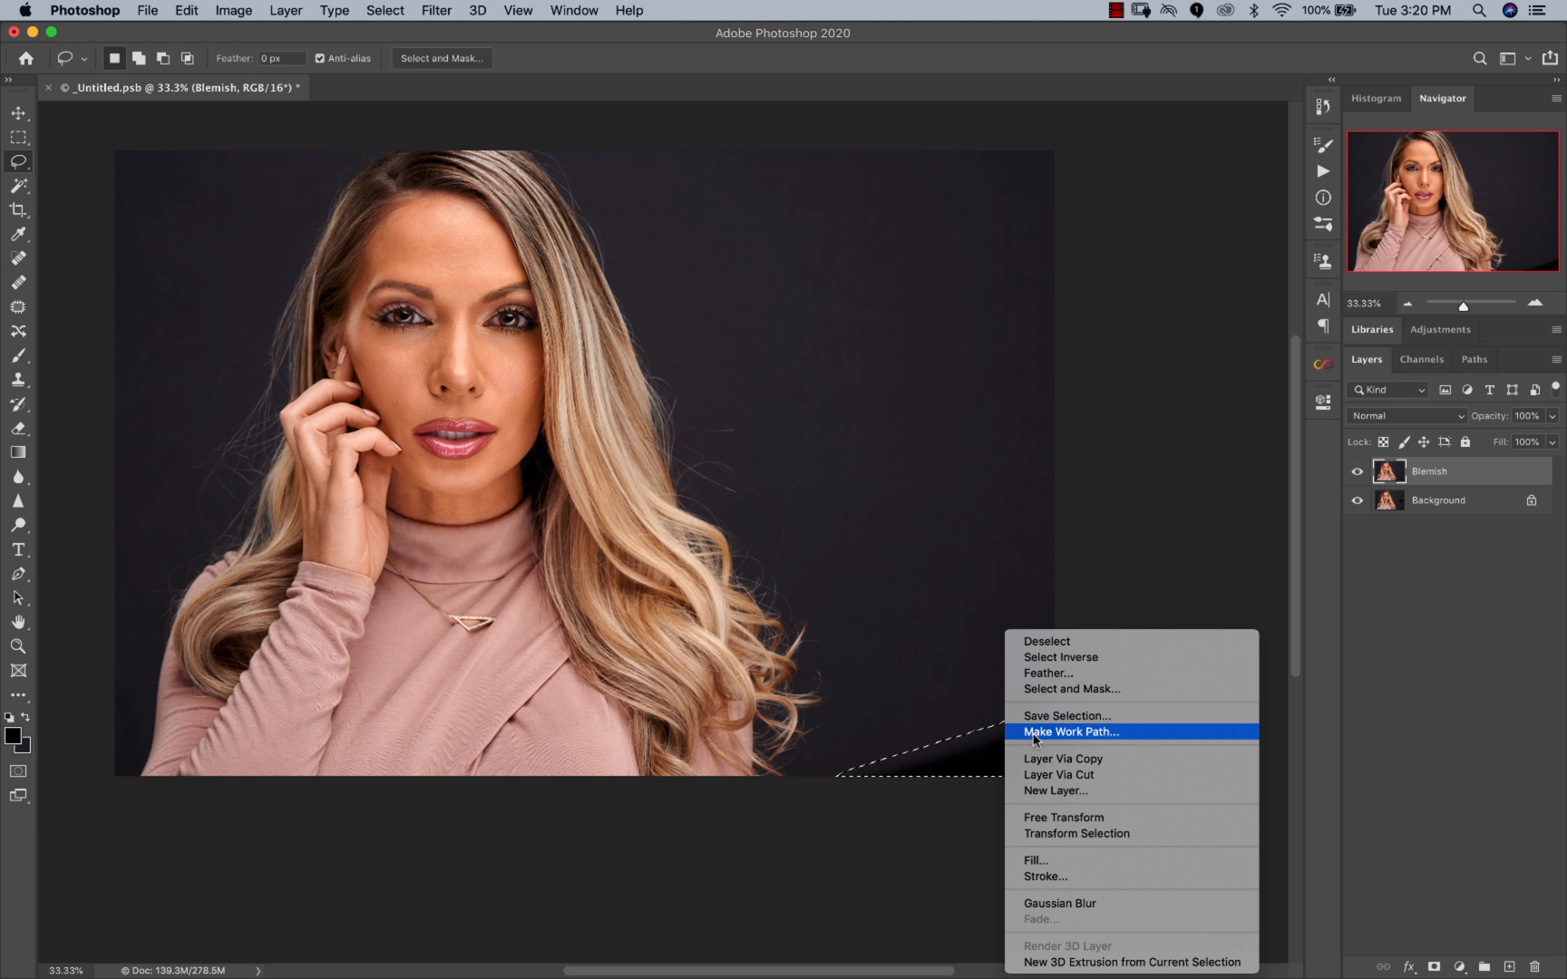
left_click(1061, 863)
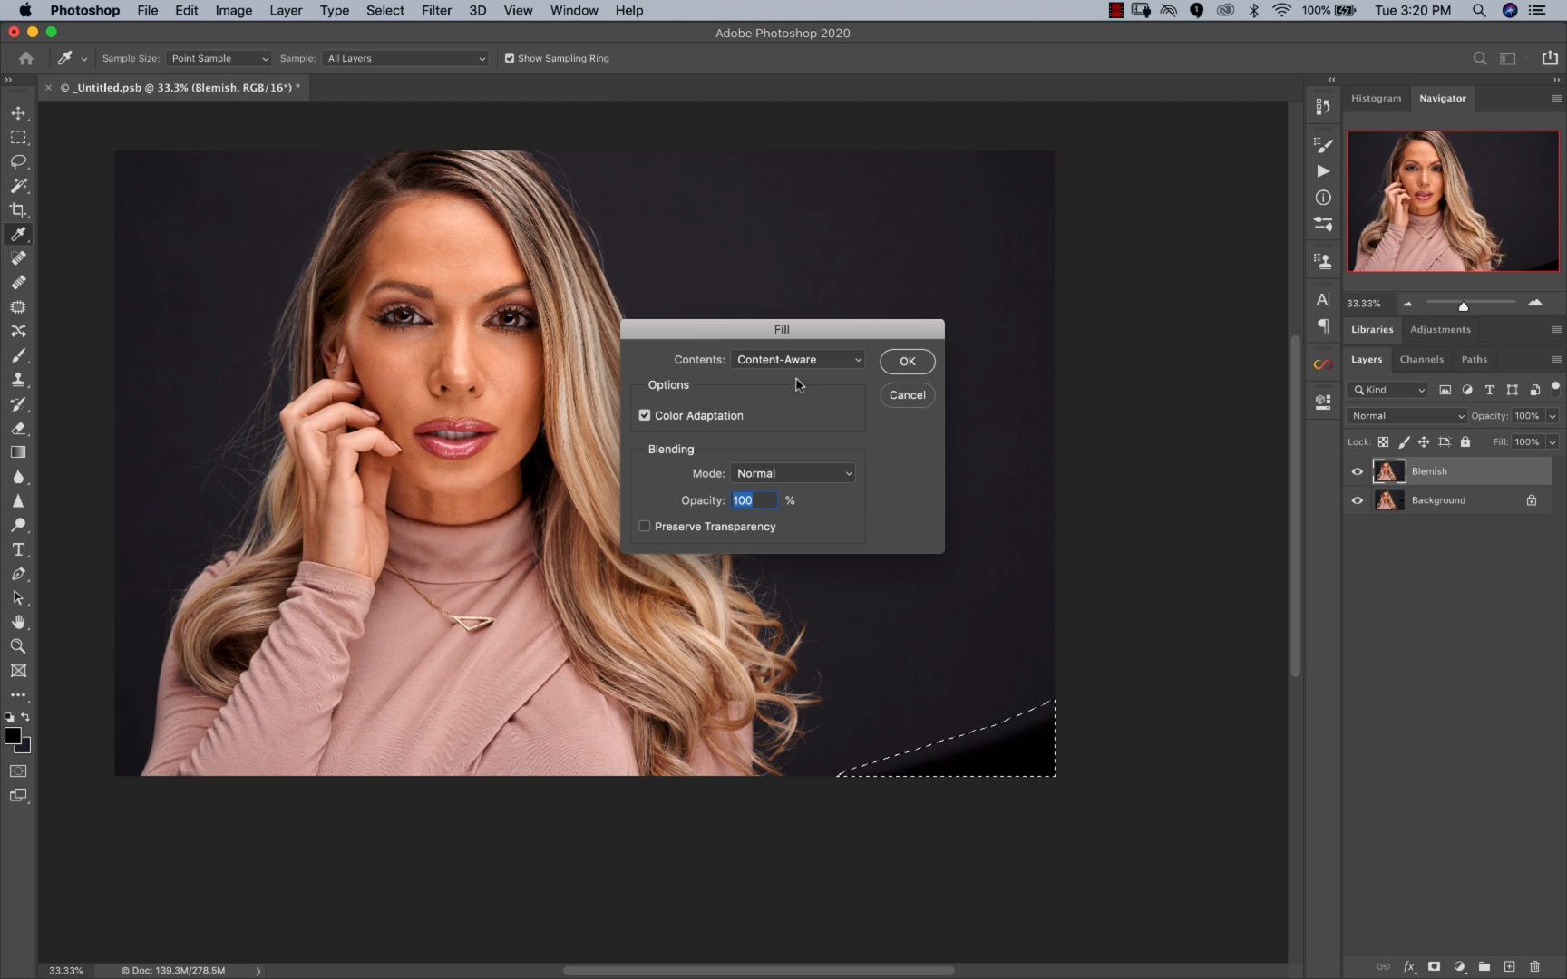
left_click(906, 364)
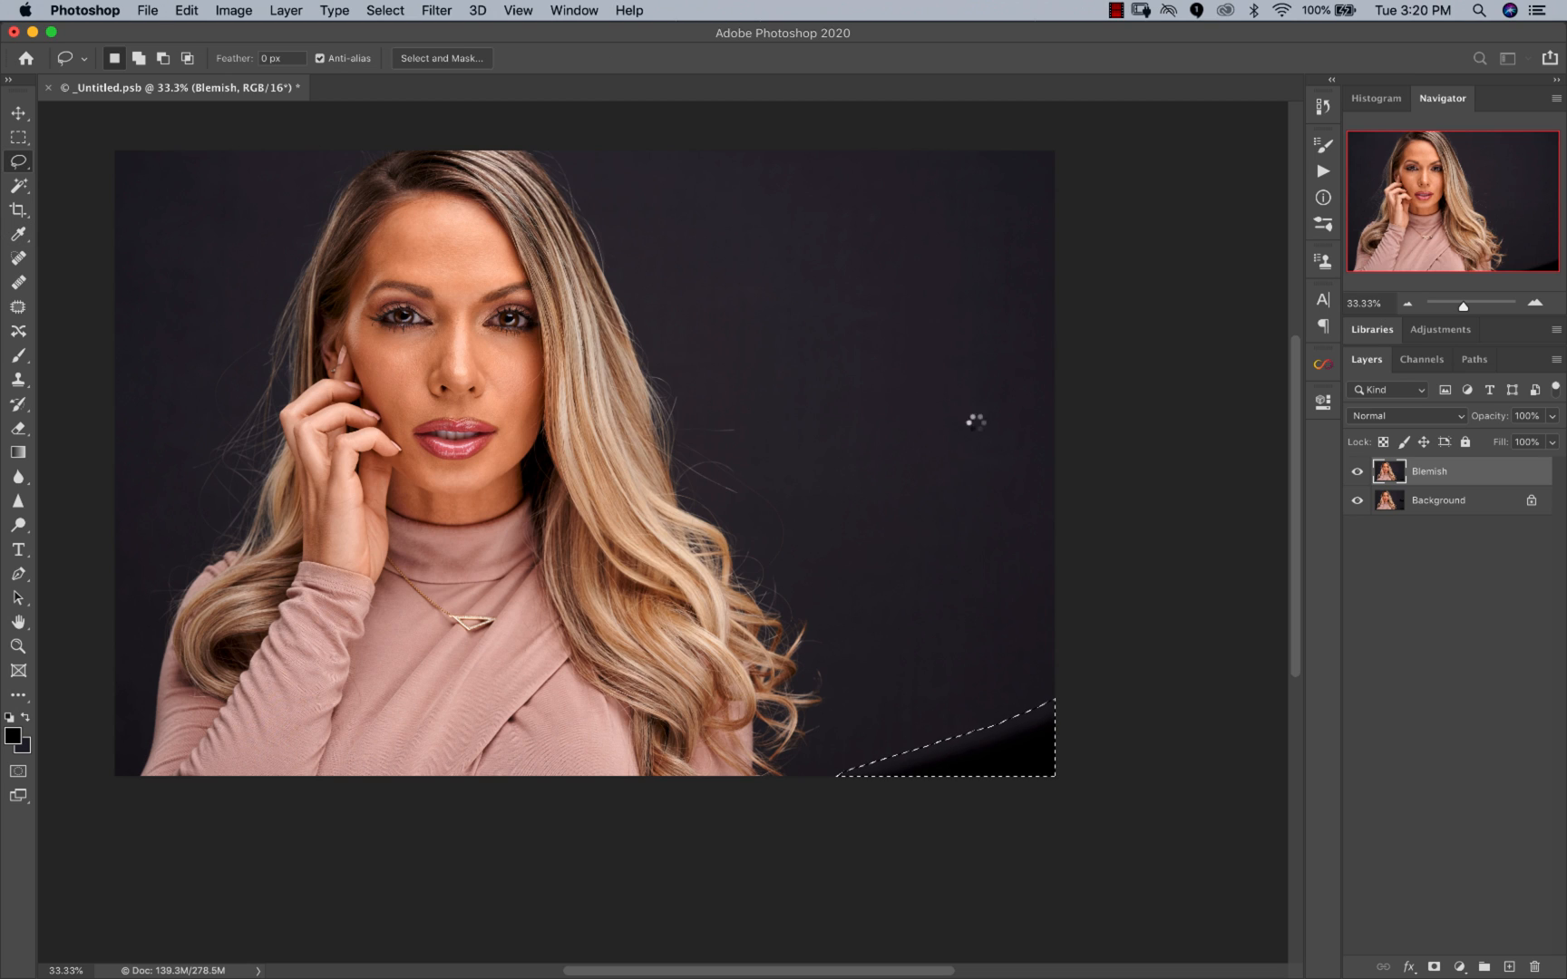
key("super+d")
Step: Run the Complete Dodge And Burn action on the Blemish layer
key("z")
left_click(415, 552, "alt")
left_click(454, 543, "alt")
left_click(770, 423)
left_click(781, 448)
left_click(518, 487)
left_click(513, 409)
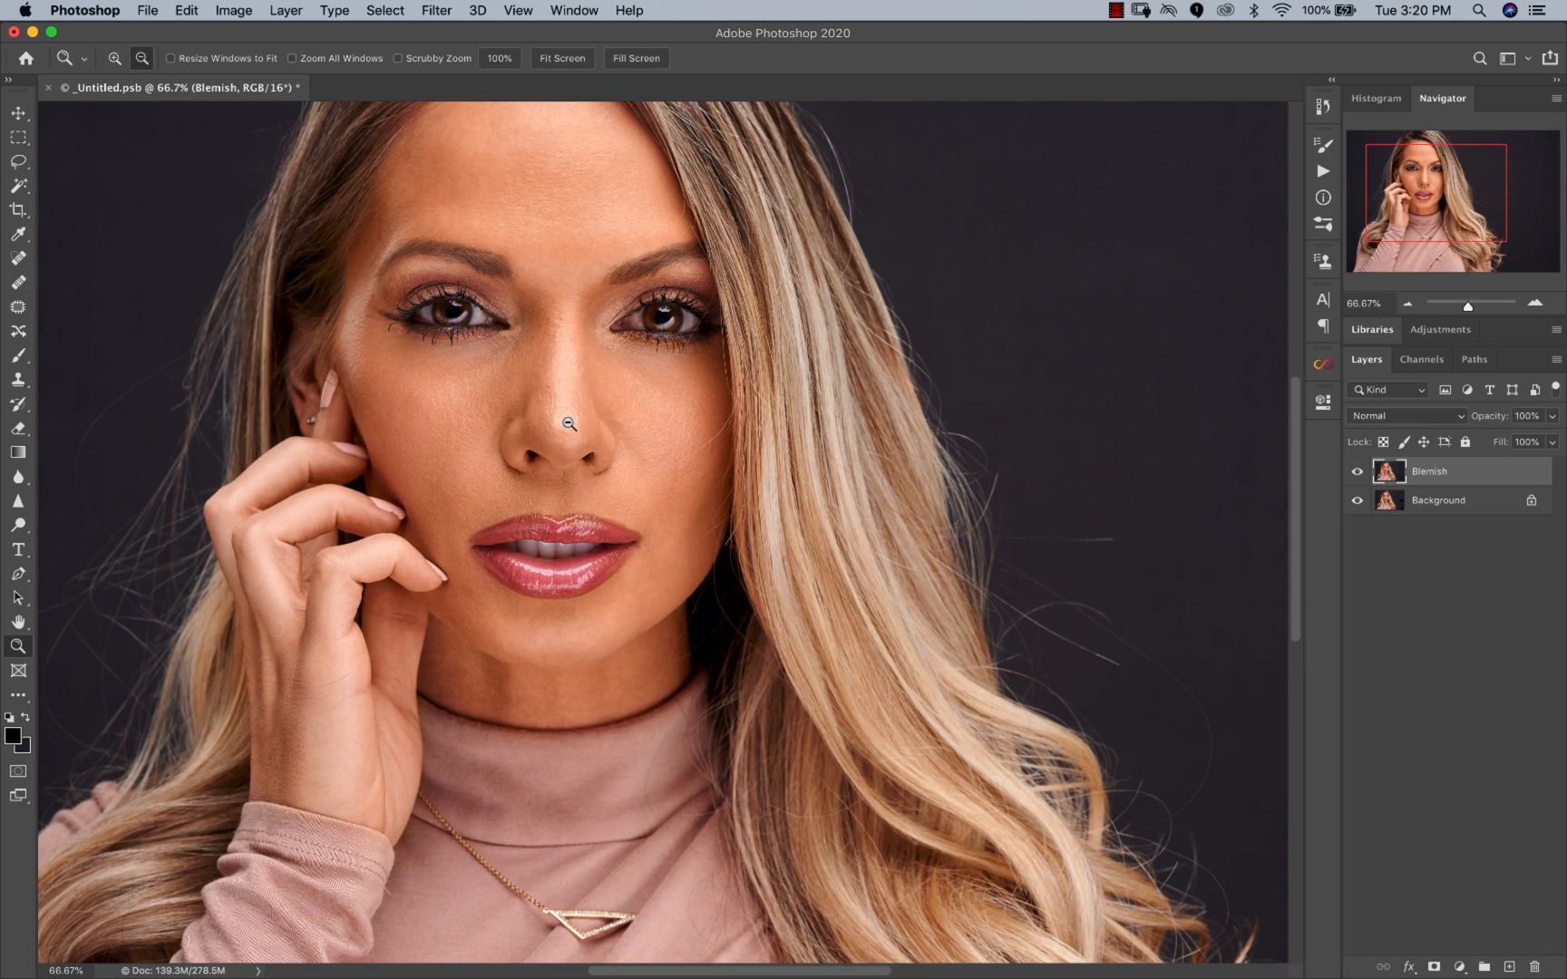
key("l")
left_click(1323, 172)
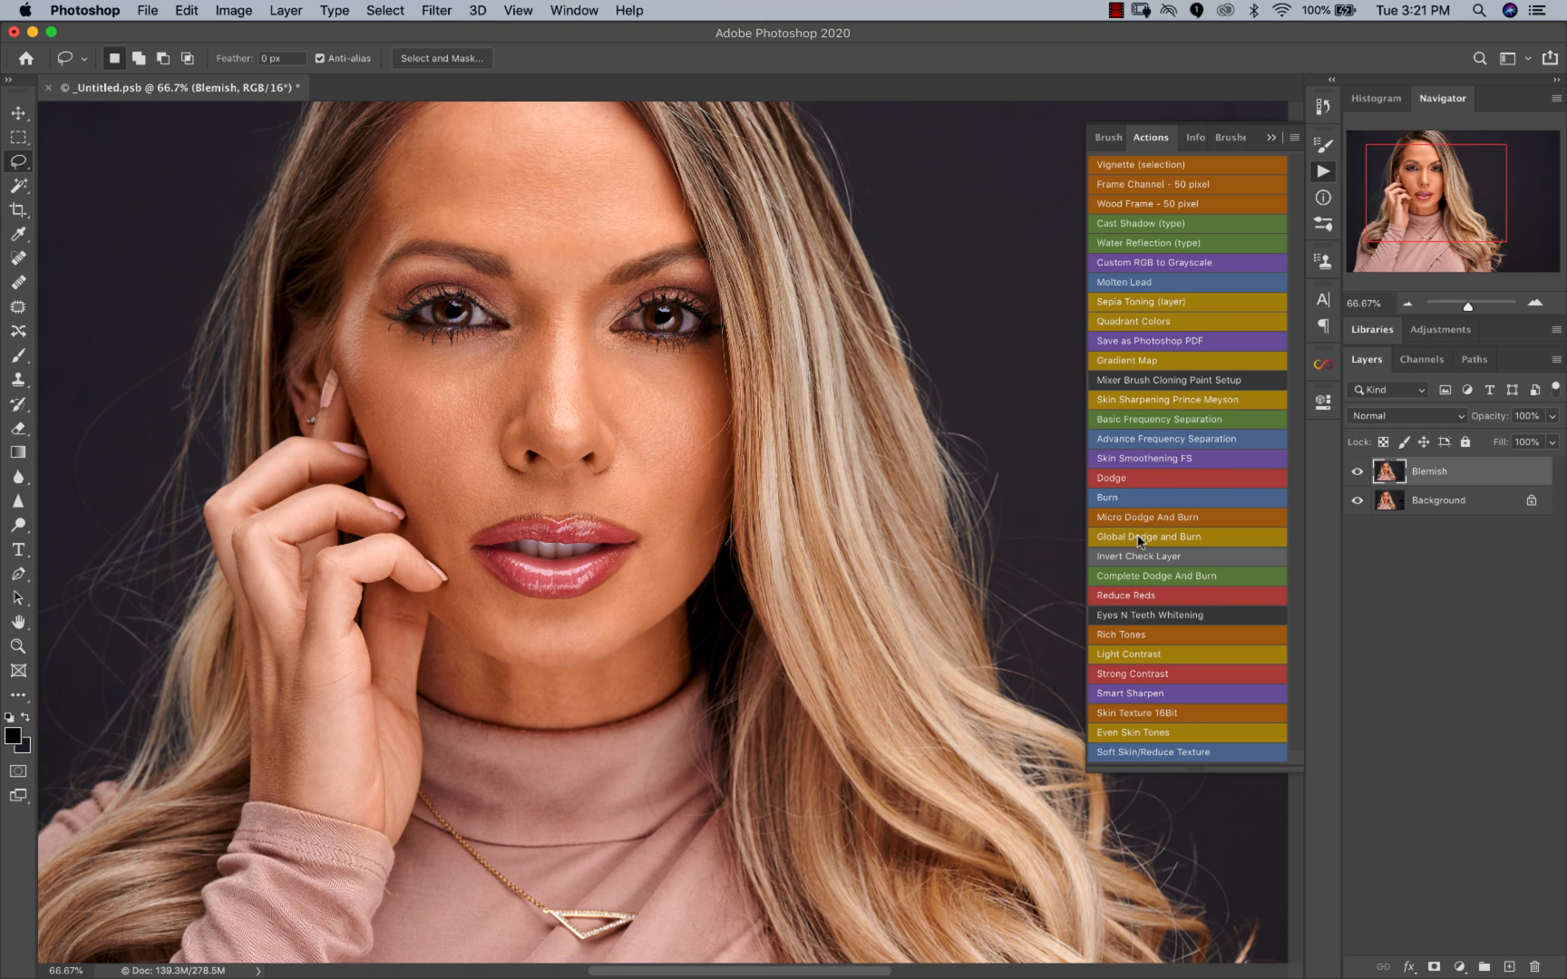
left_click(1124, 577)
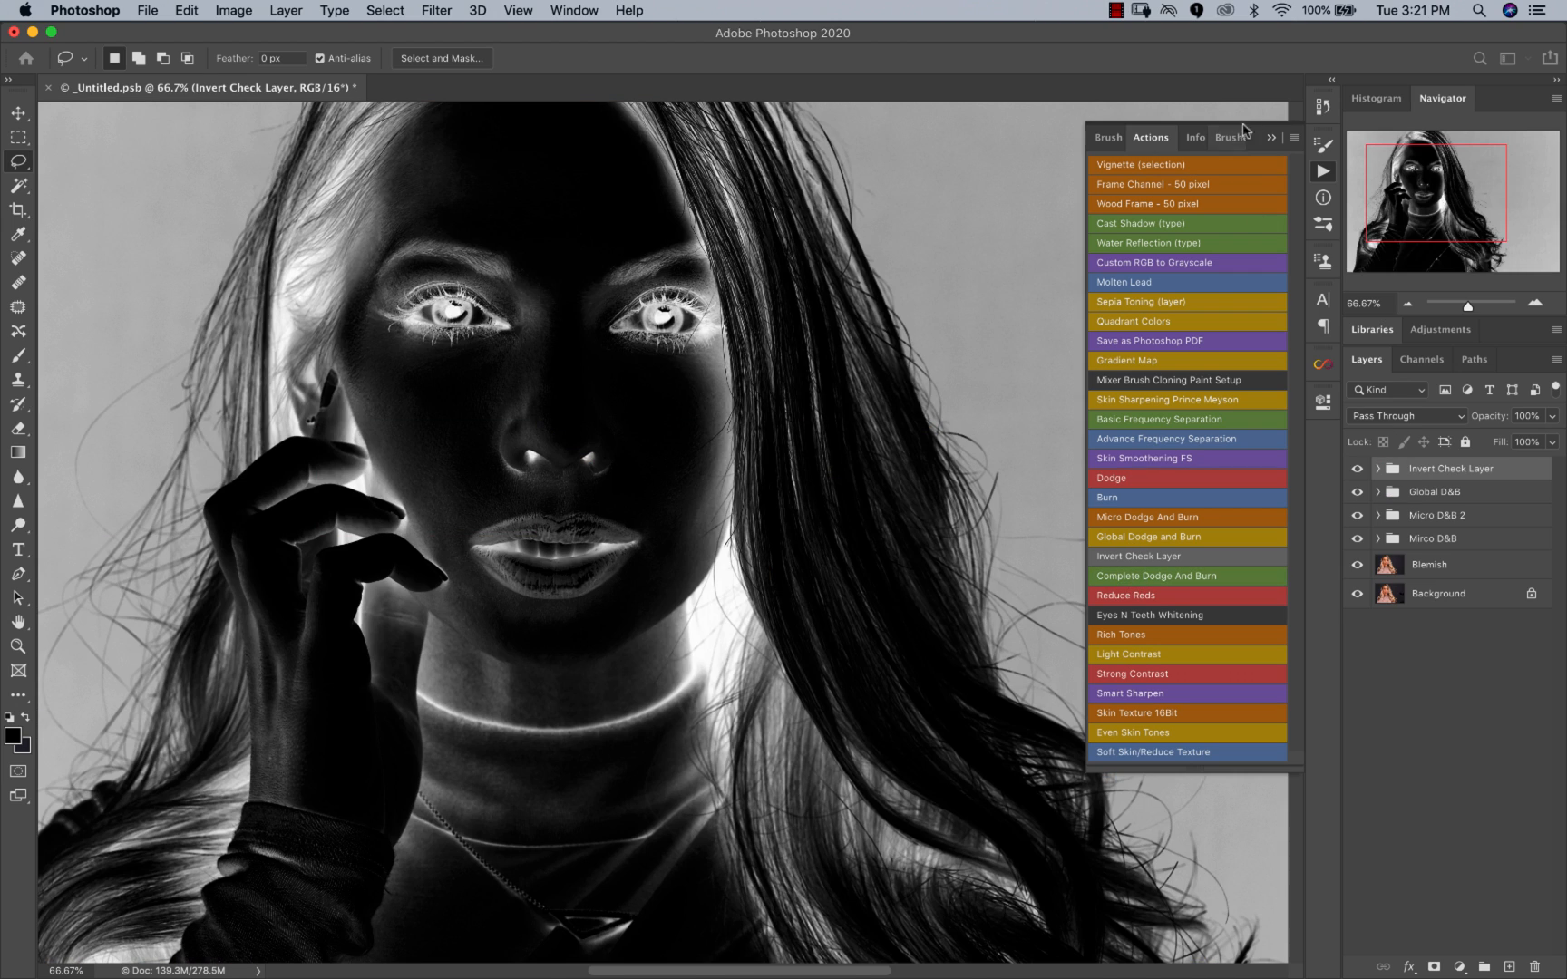
left_click(1322, 171)
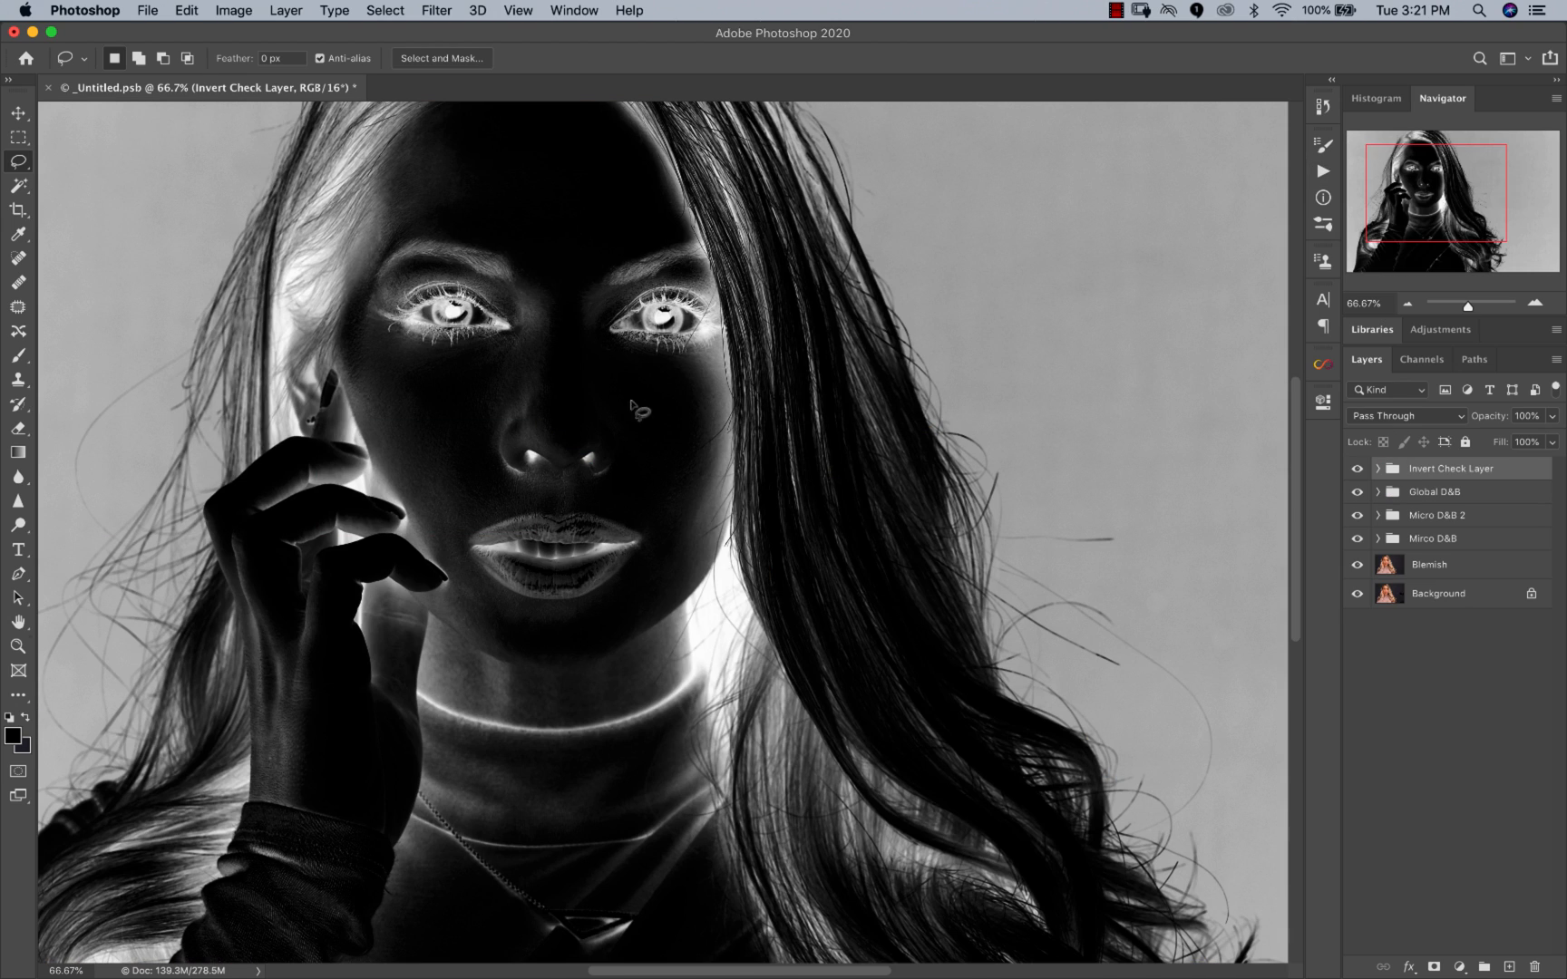
Step: Toggle the Invert Check Layer group's visibility to compare it with the colour image, and inspect the face at 100% zoom
key("z")
left_click(587, 408)
left_click(587, 408)
left_click(615, 410, "alt")
left_click(615, 410, "alt")
key("l")
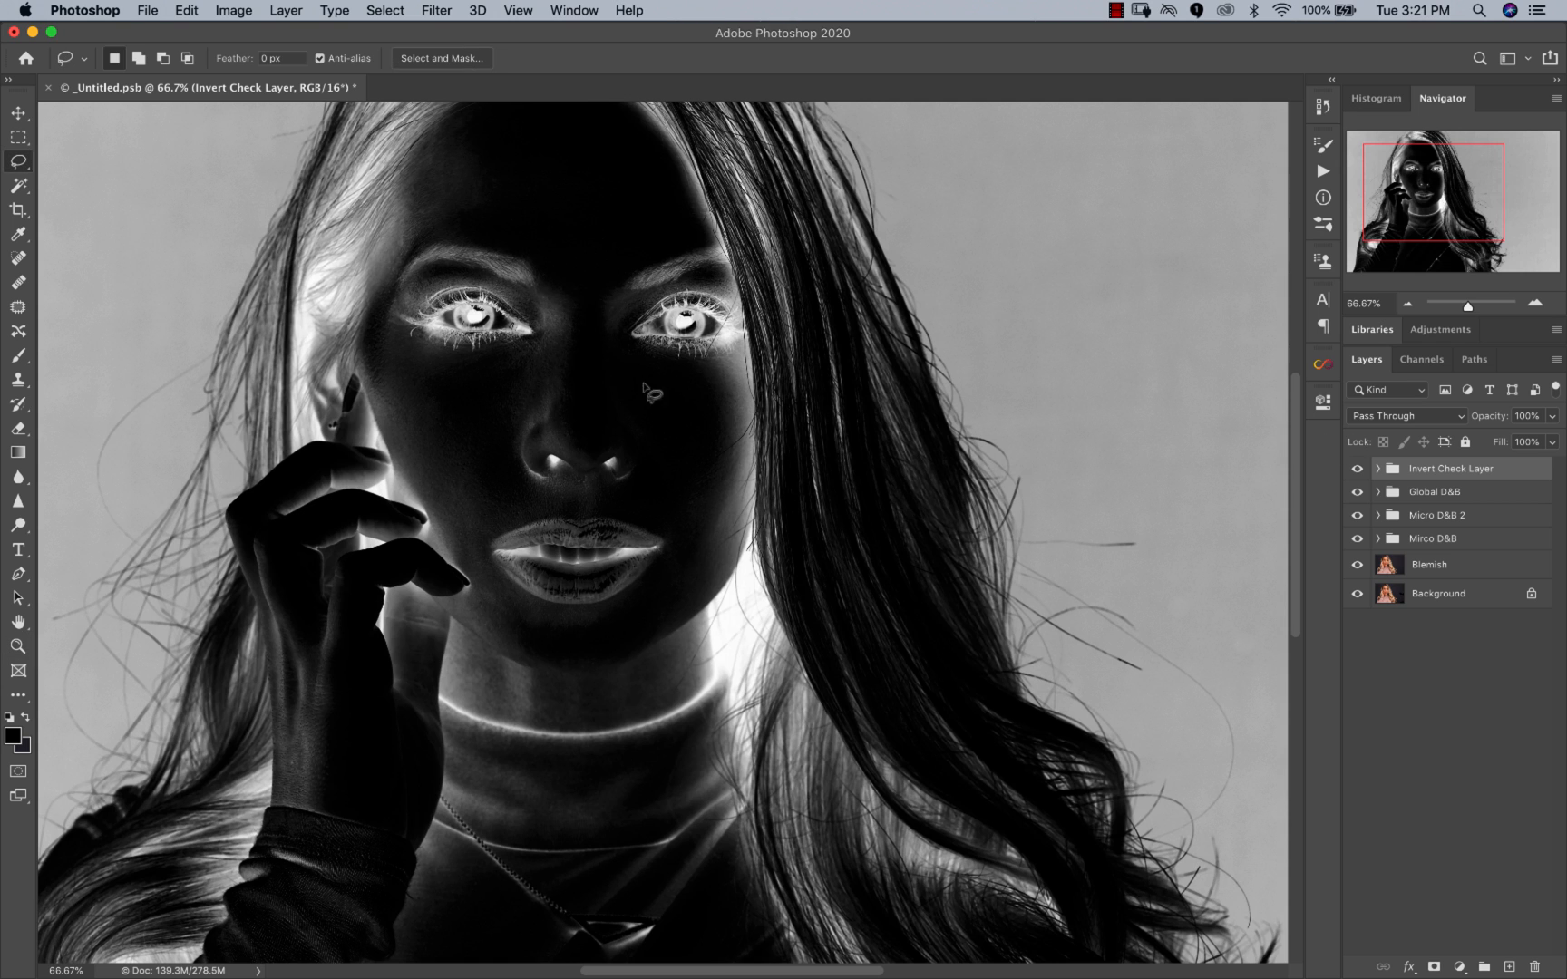
scroll(708, 449, "left", 5)
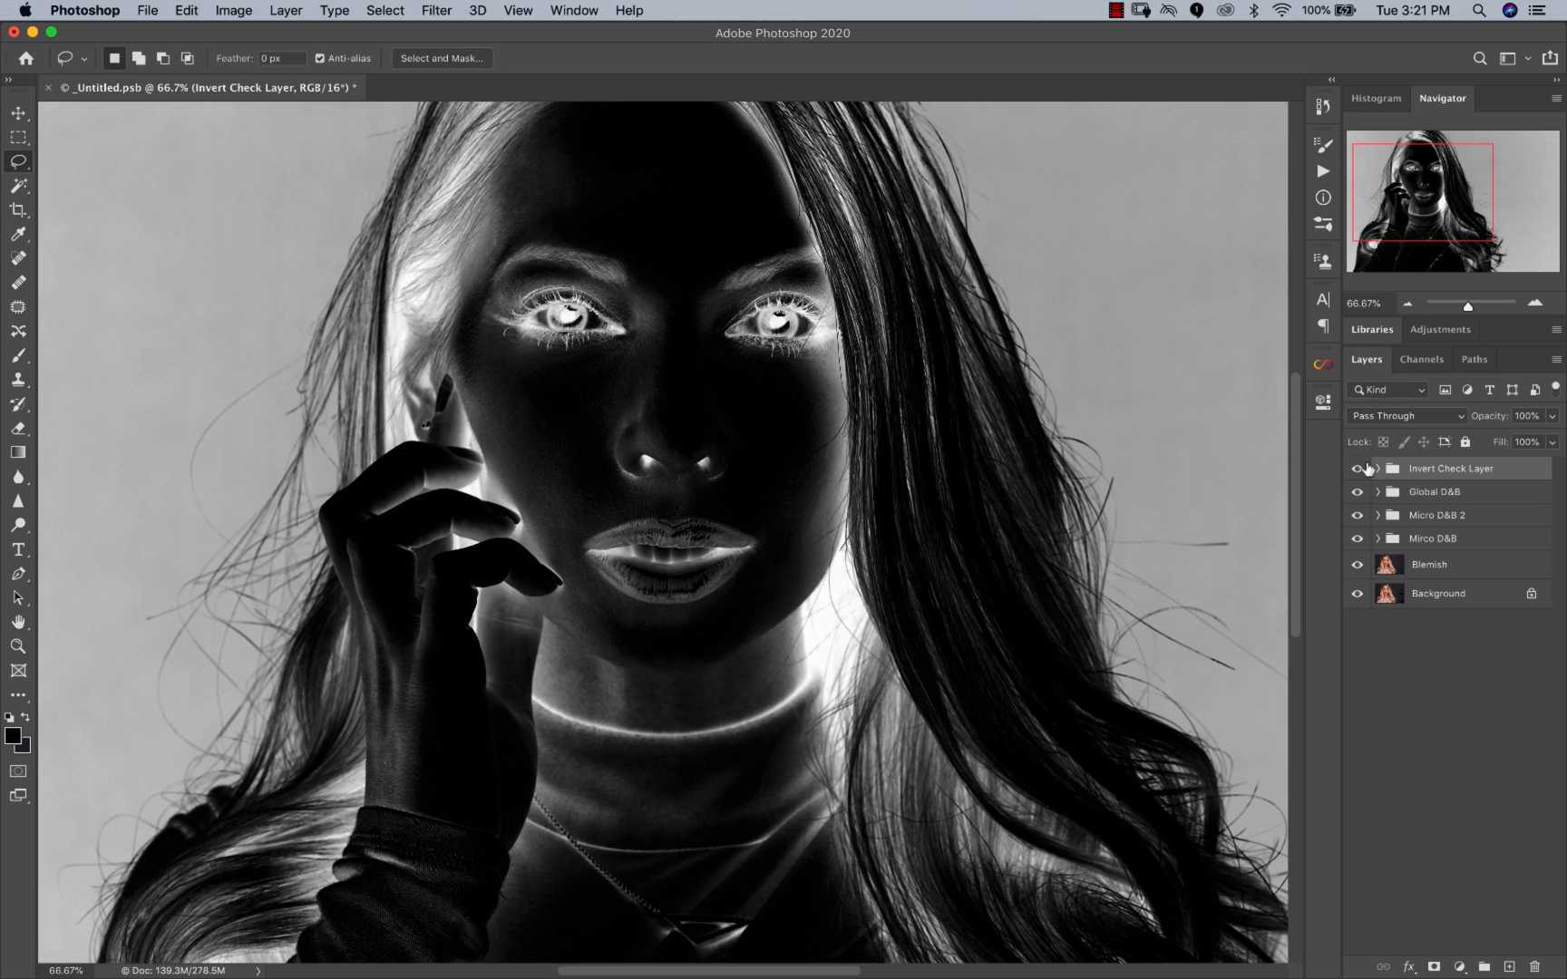
left_click(1357, 469)
left_click(1360, 470)
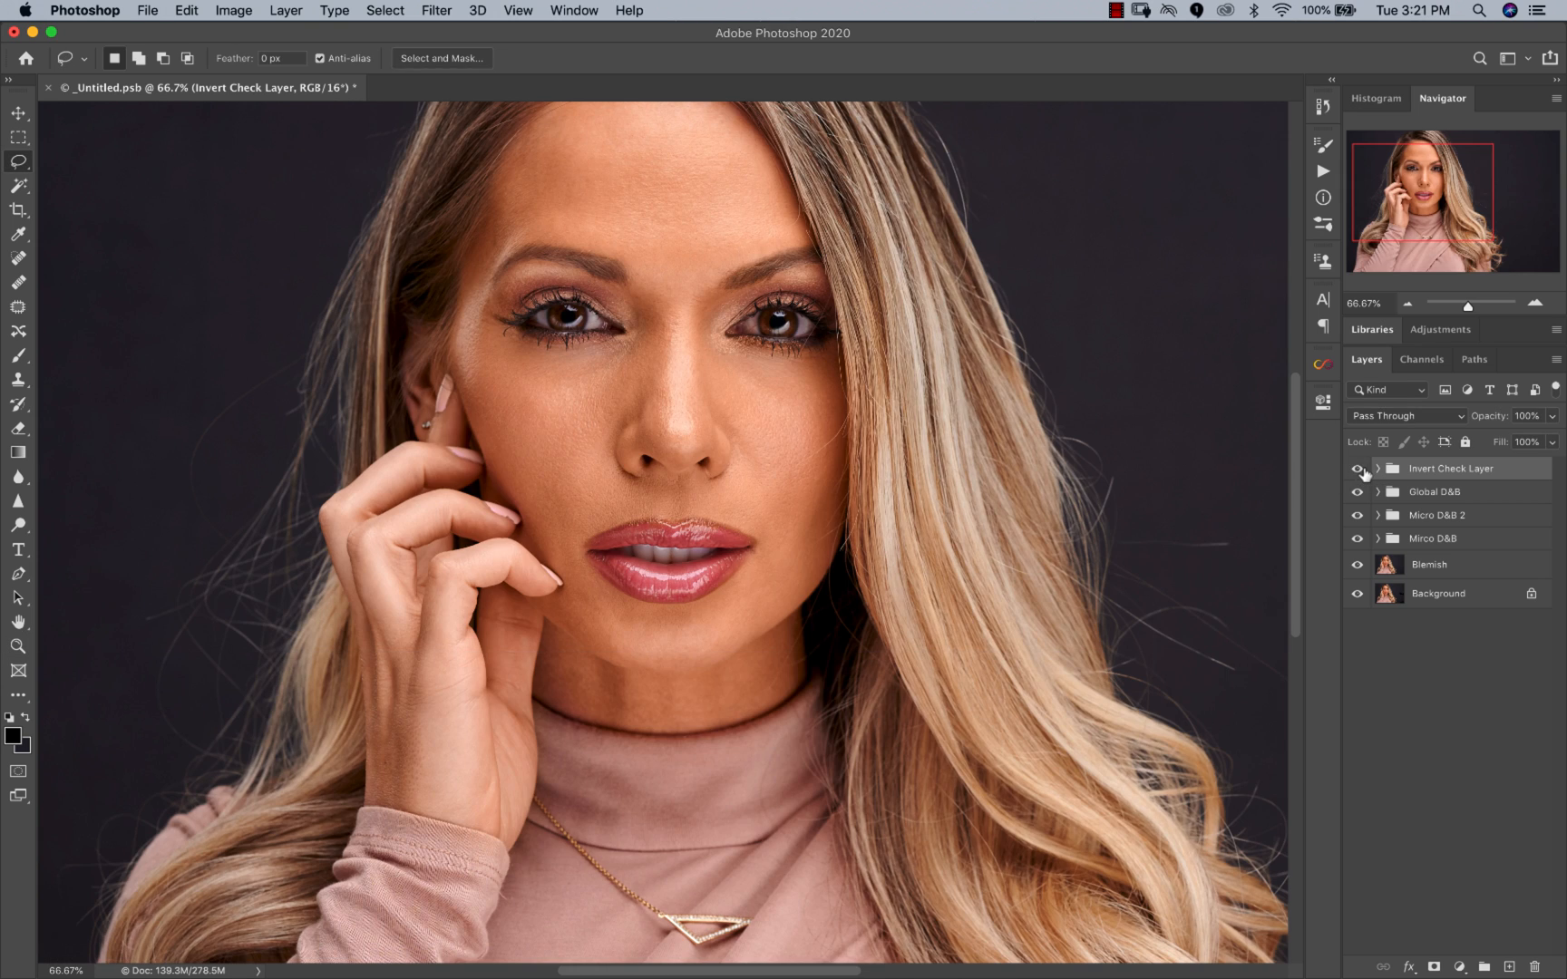
key("z")
left_click(727, 434)
key("l")
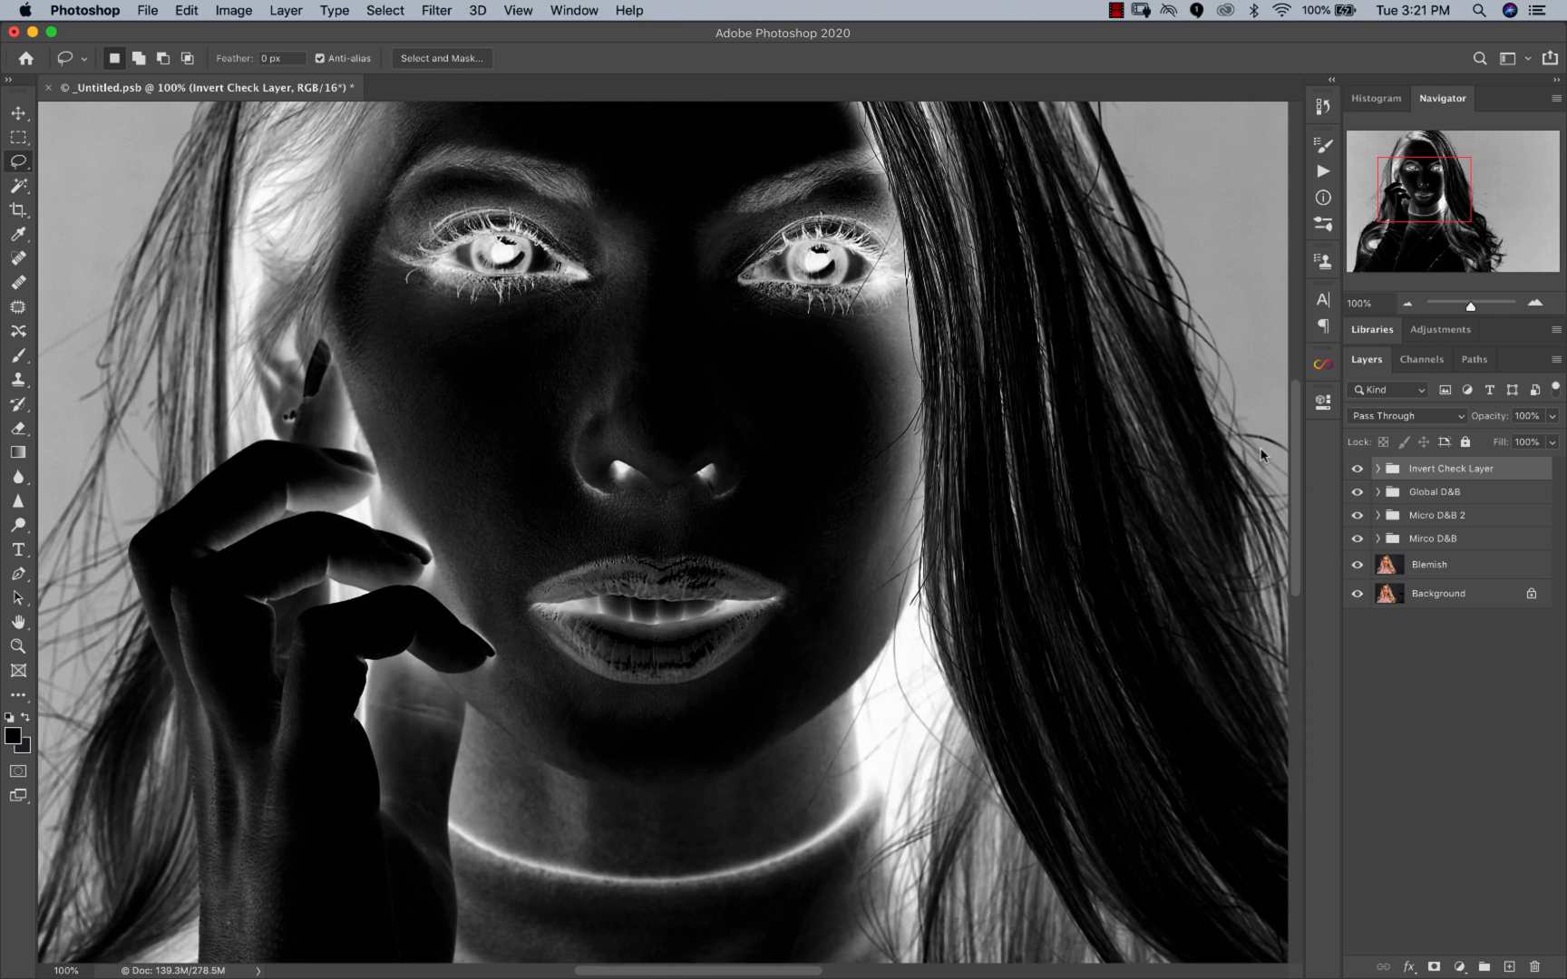
Step: Lighten the Invert Check Layer group's view by setting the midtone input of Levels 1 to 0.63
left_click(1377, 468)
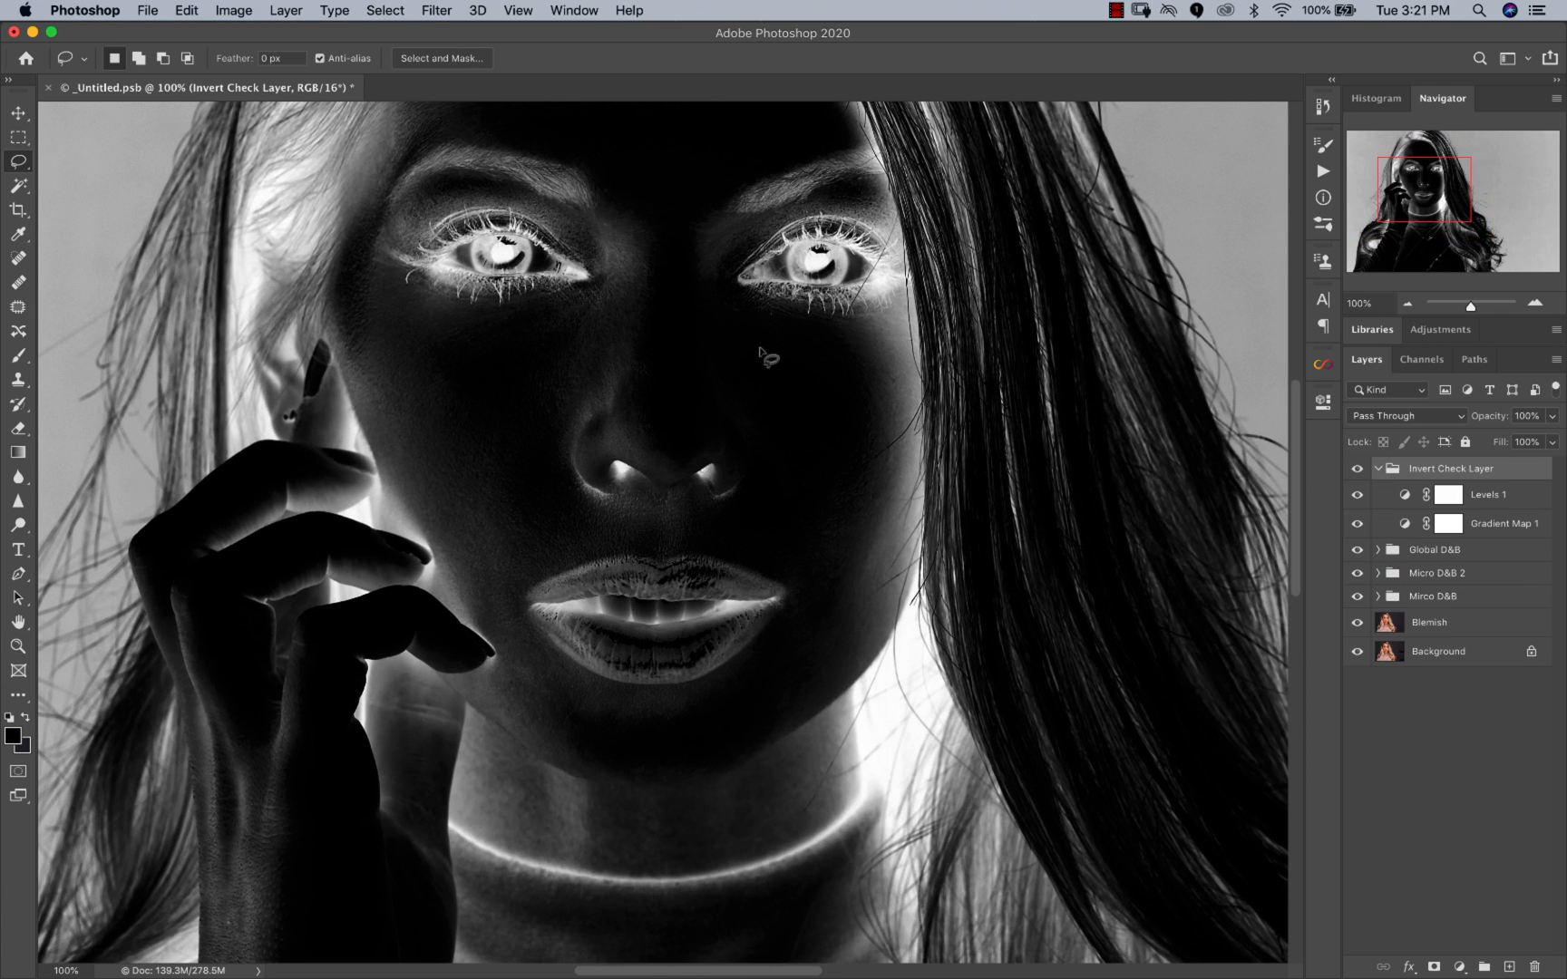
double_click(1413, 504)
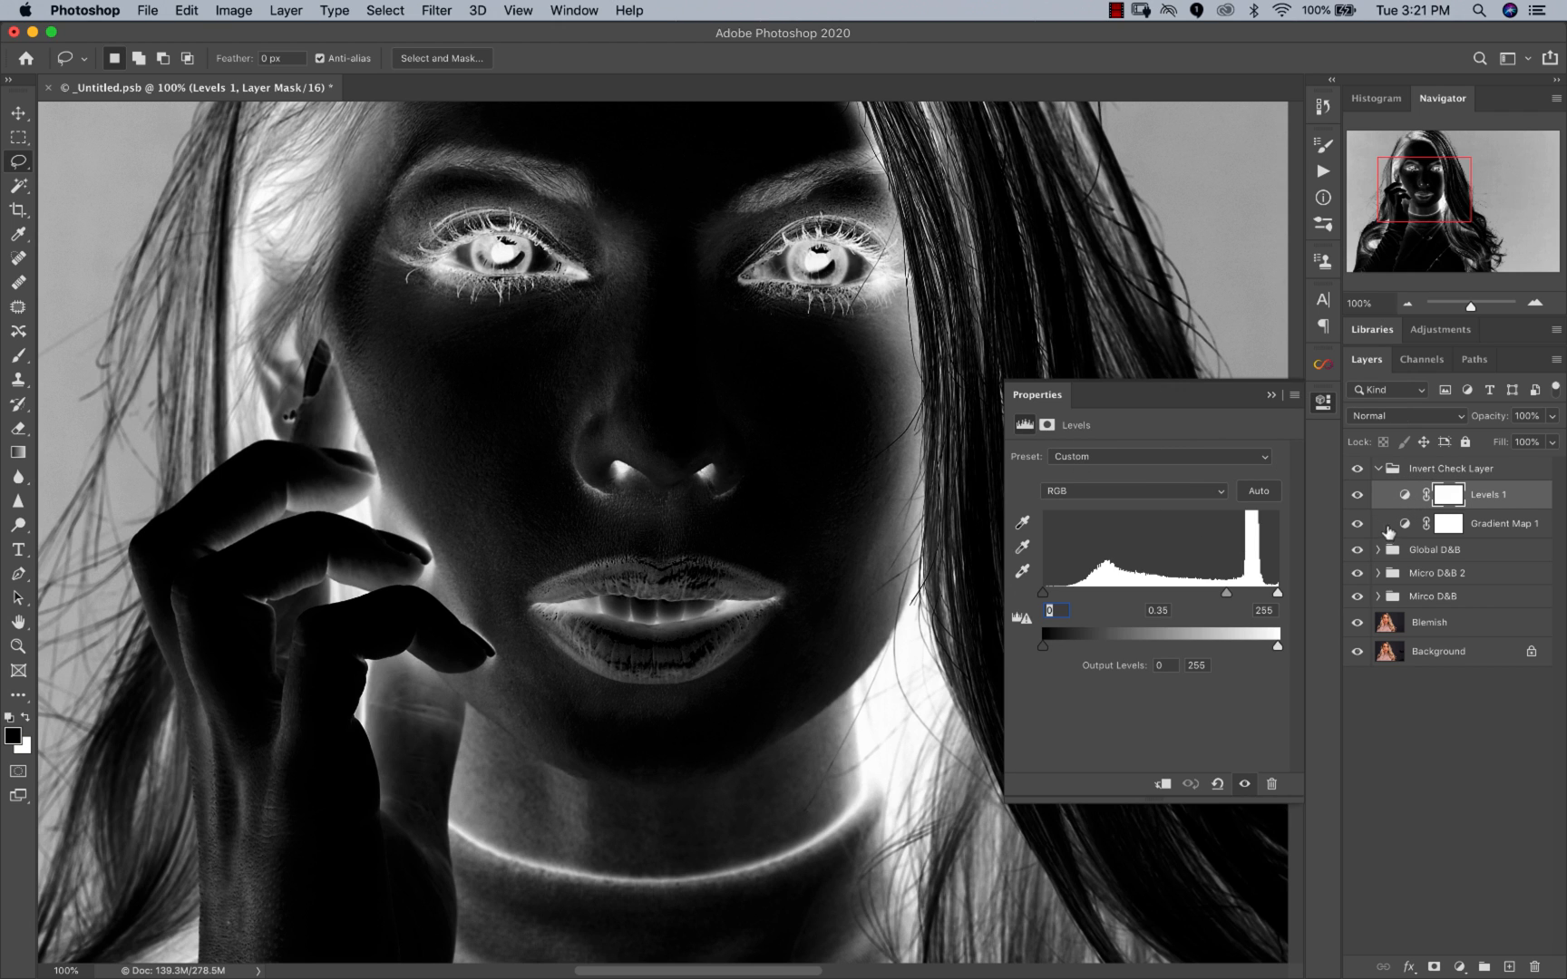
left_click_drag(1222, 596, 1192, 594)
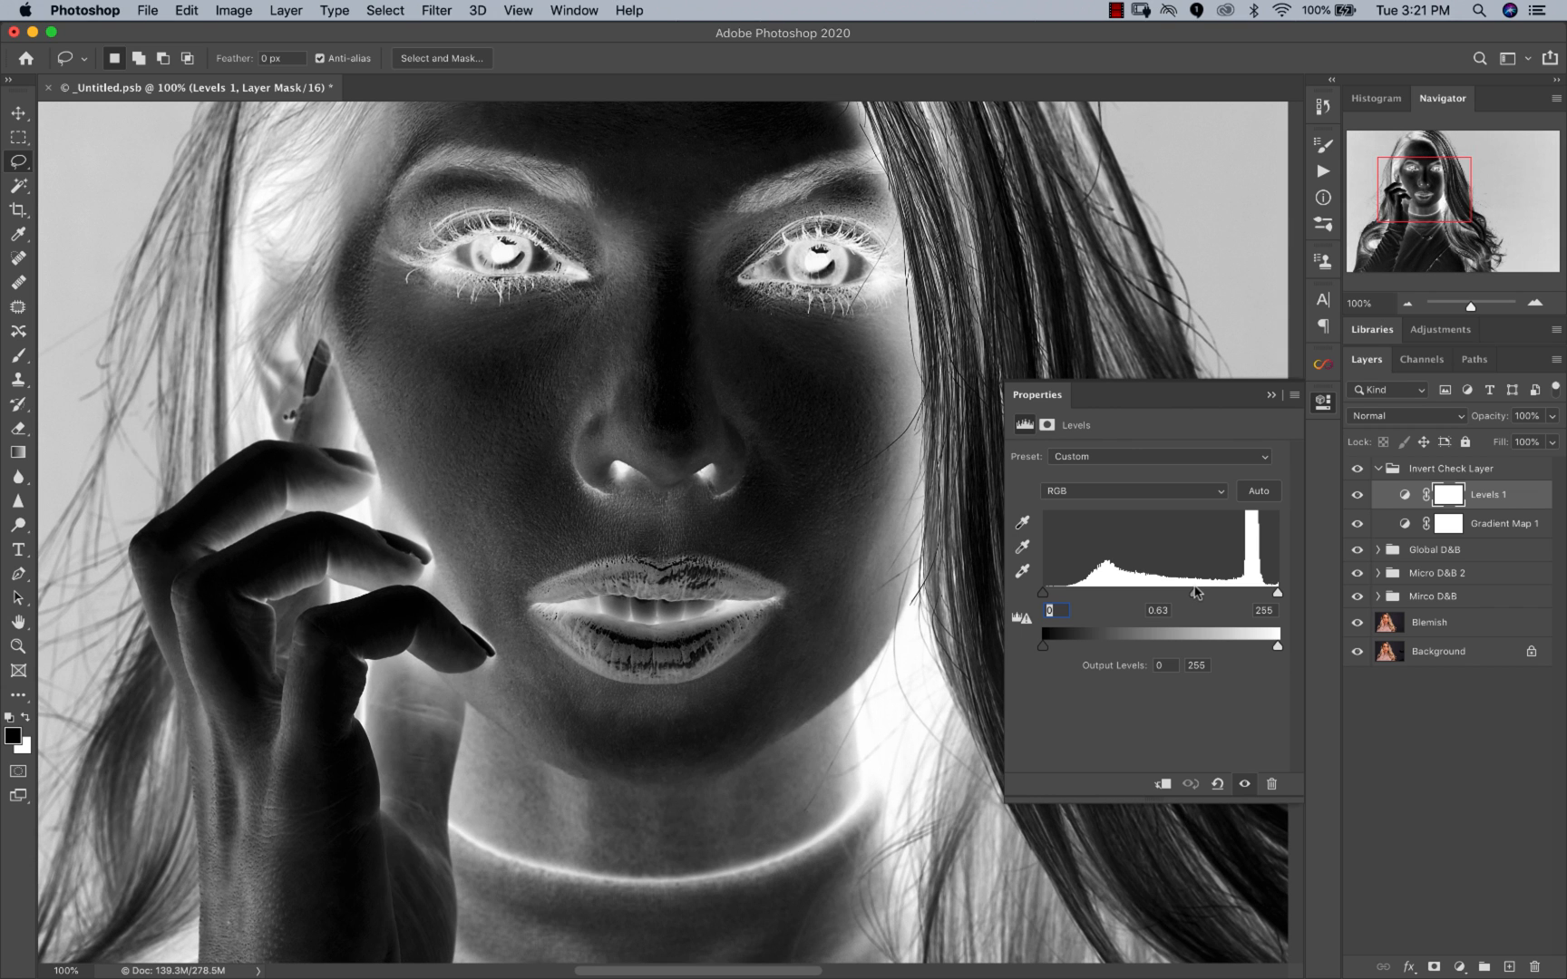
left_click(1271, 395)
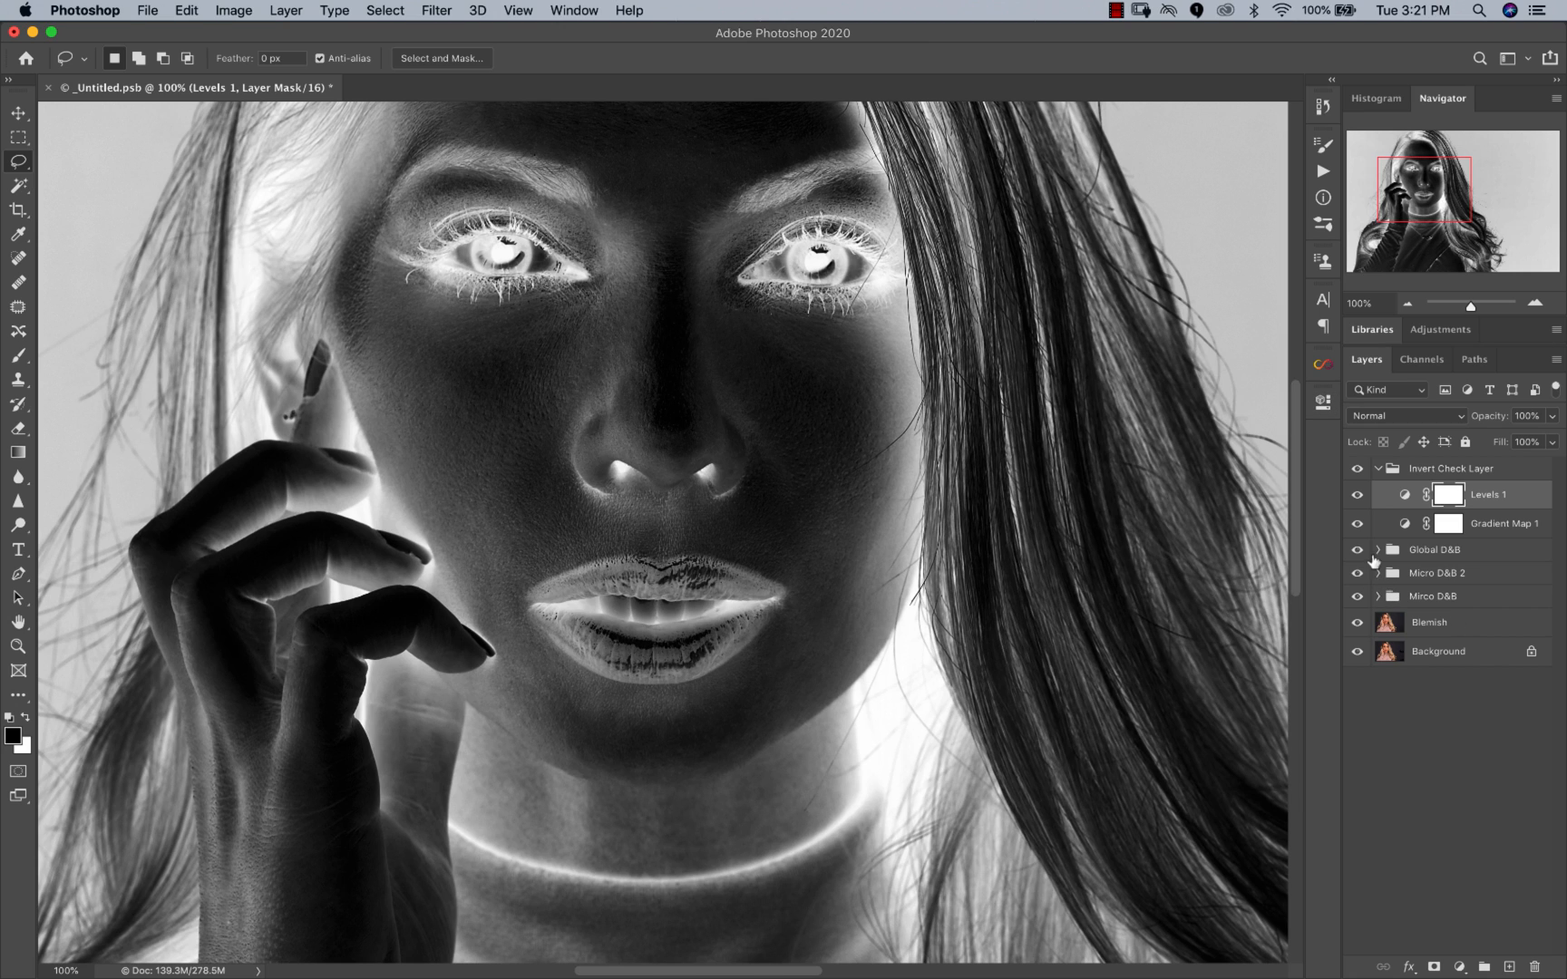
Step: Target the Burn layer's mask in the Mirco D&B group and set up a soft round brush at 46 px
left_click(1378, 596)
left_click(1448, 622)
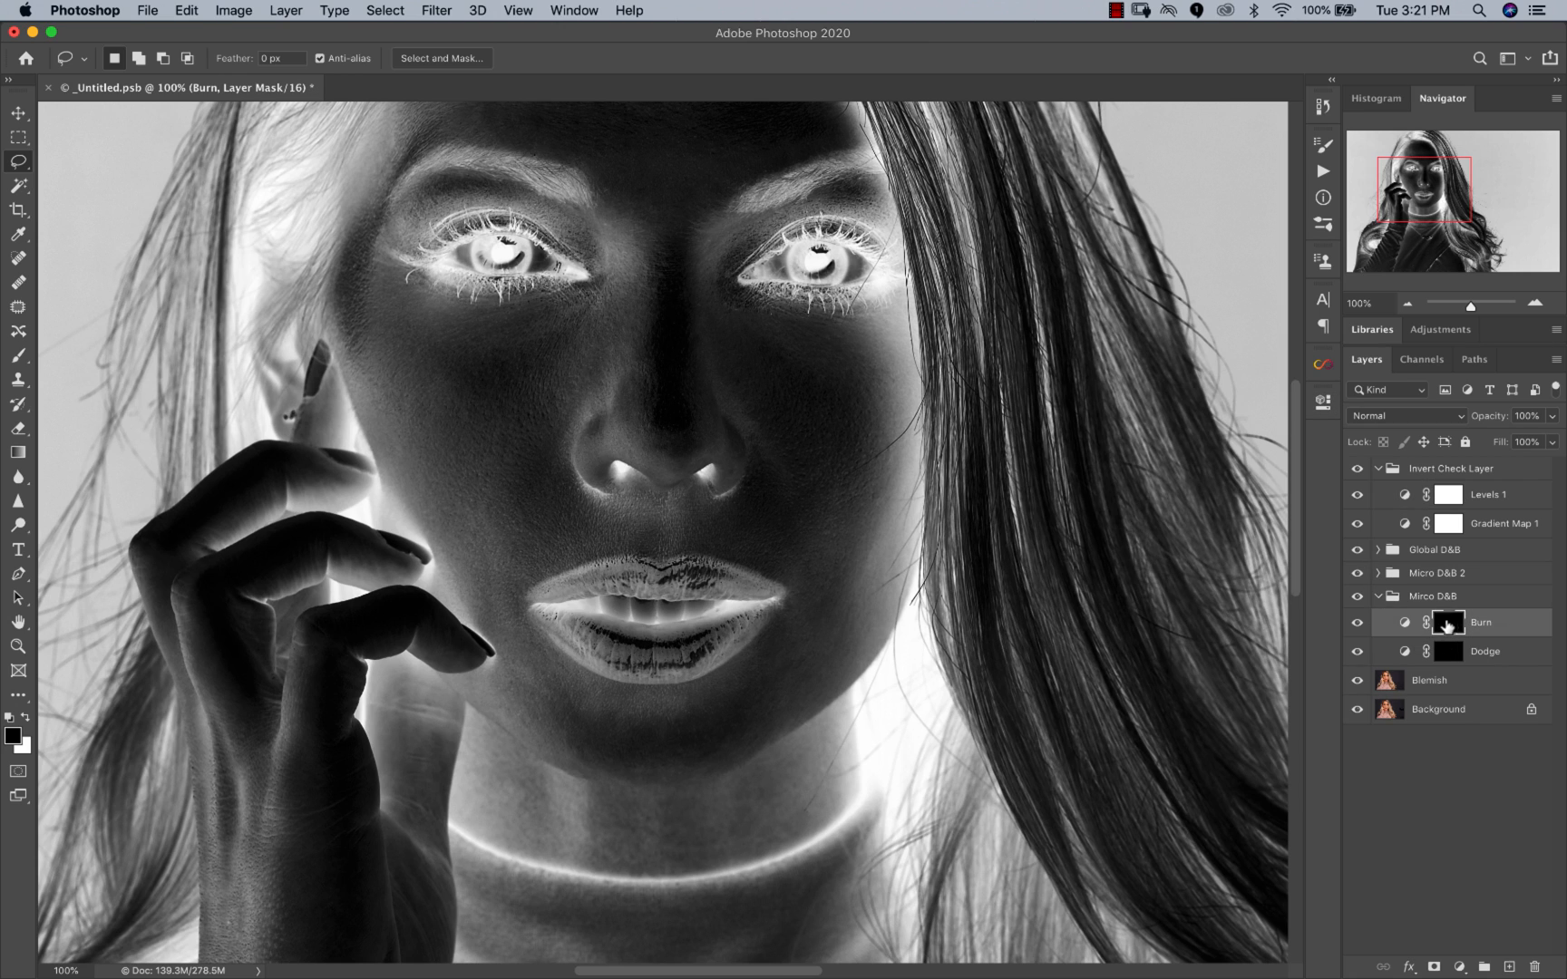
left_click(18, 355)
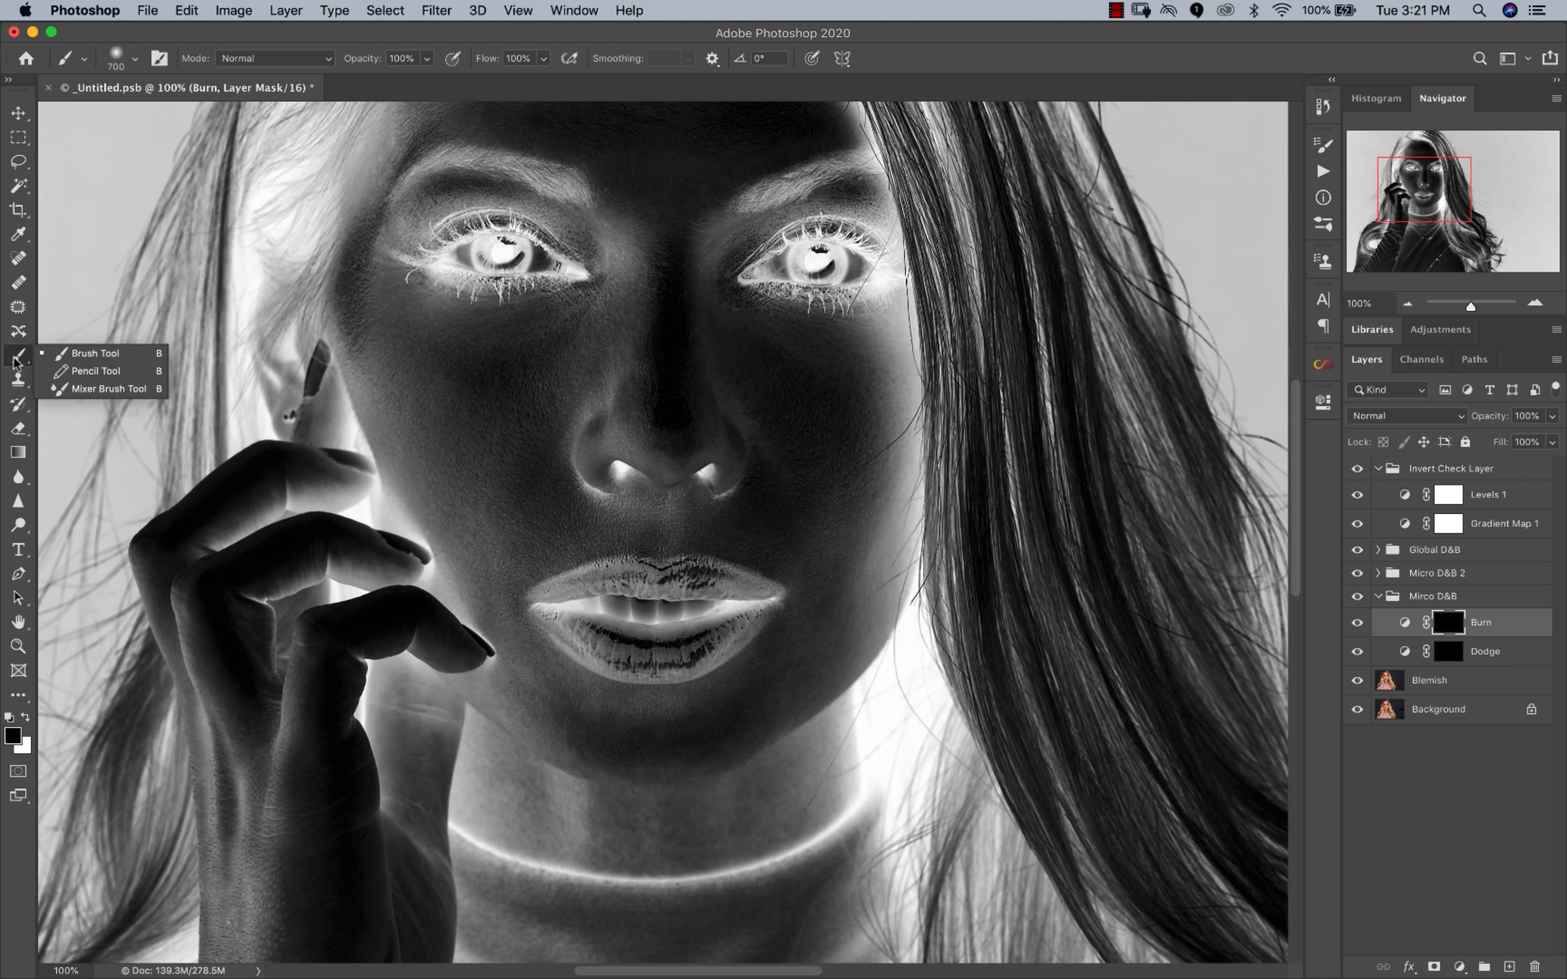
left_click(134, 58)
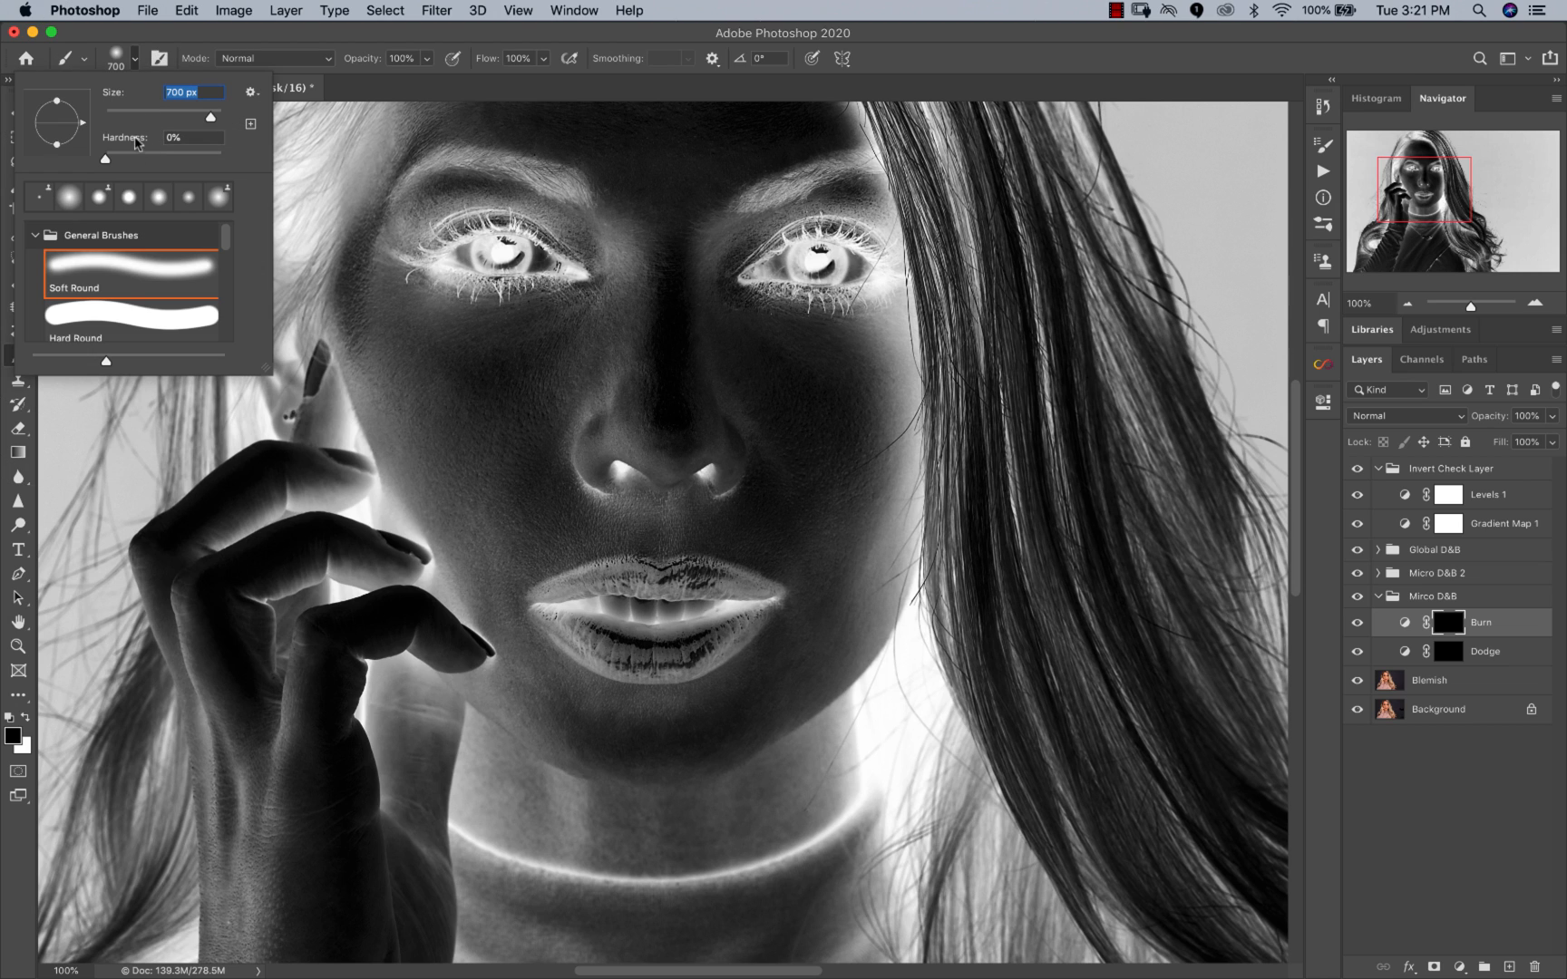
left_click_drag(150, 117, 132, 123)
key("Return")
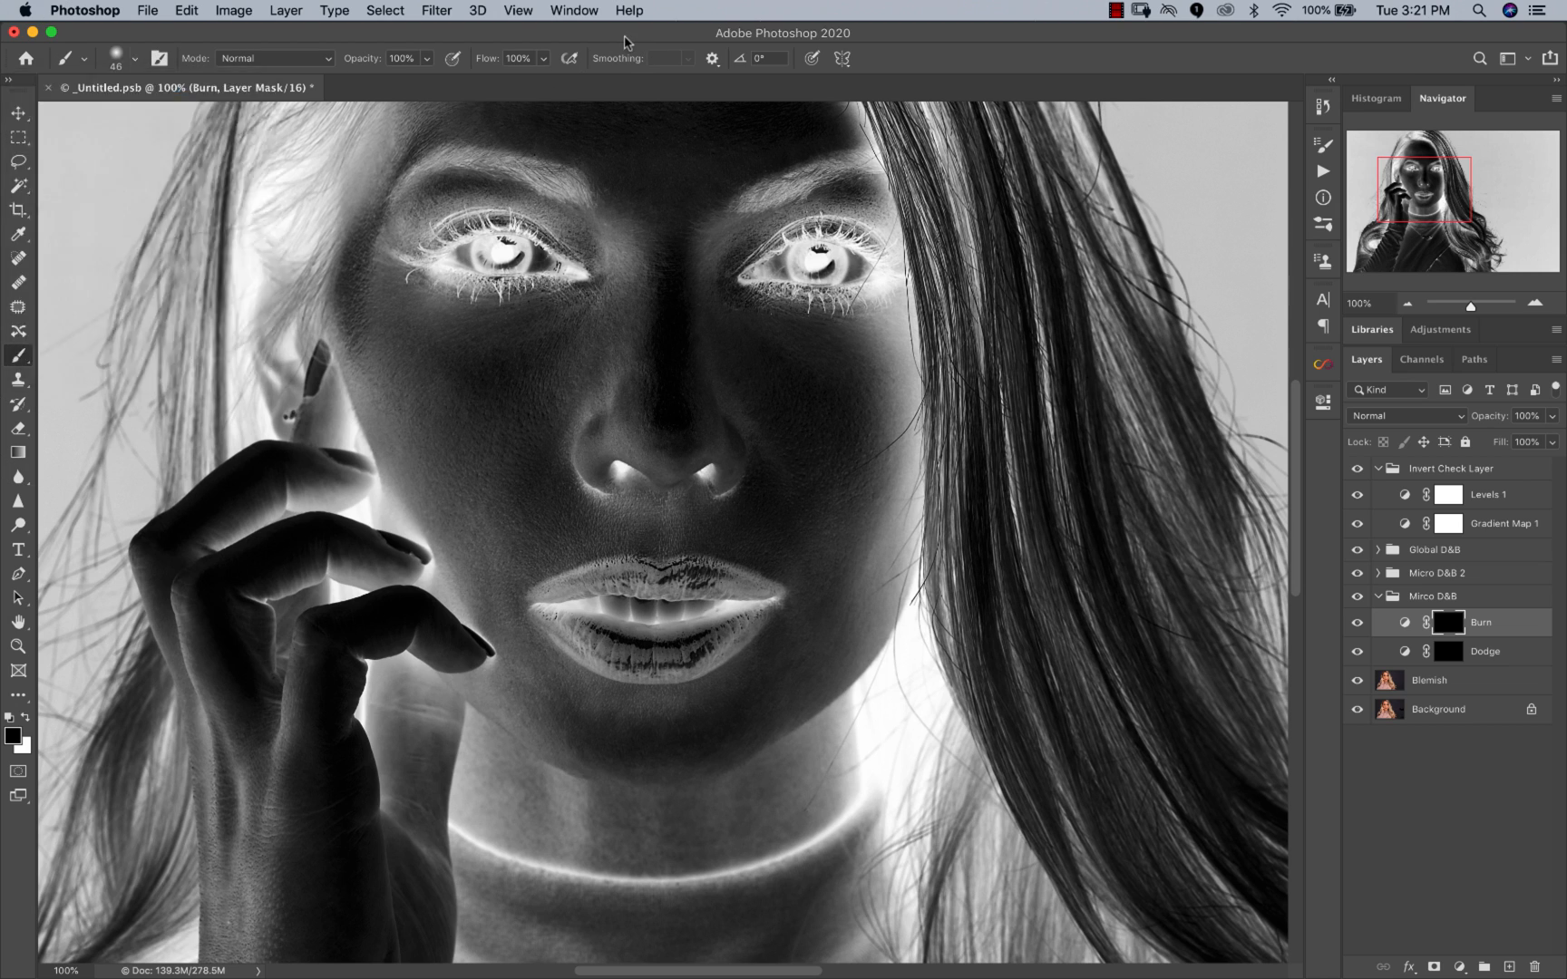
Step: Set the brush flow to 2% and make white the foreground colour for painting on the Burn mask
left_click(543, 58)
left_click_drag(471, 84, 459, 90)
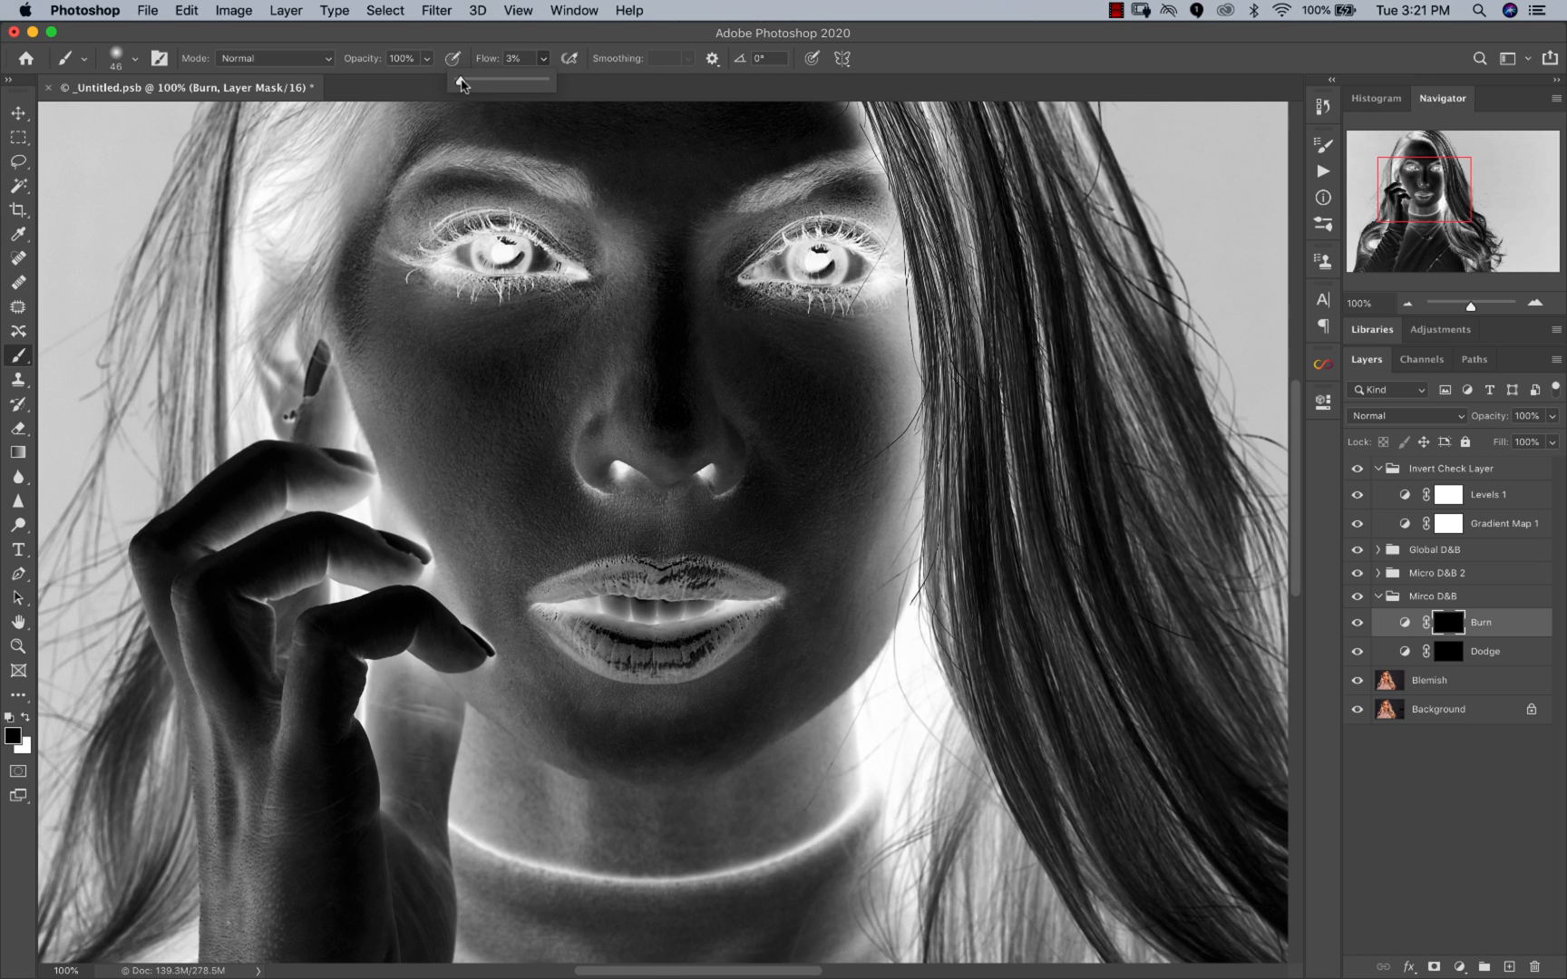
left_click(893, 59)
left_click(1384, 419)
left_click(1360, 416)
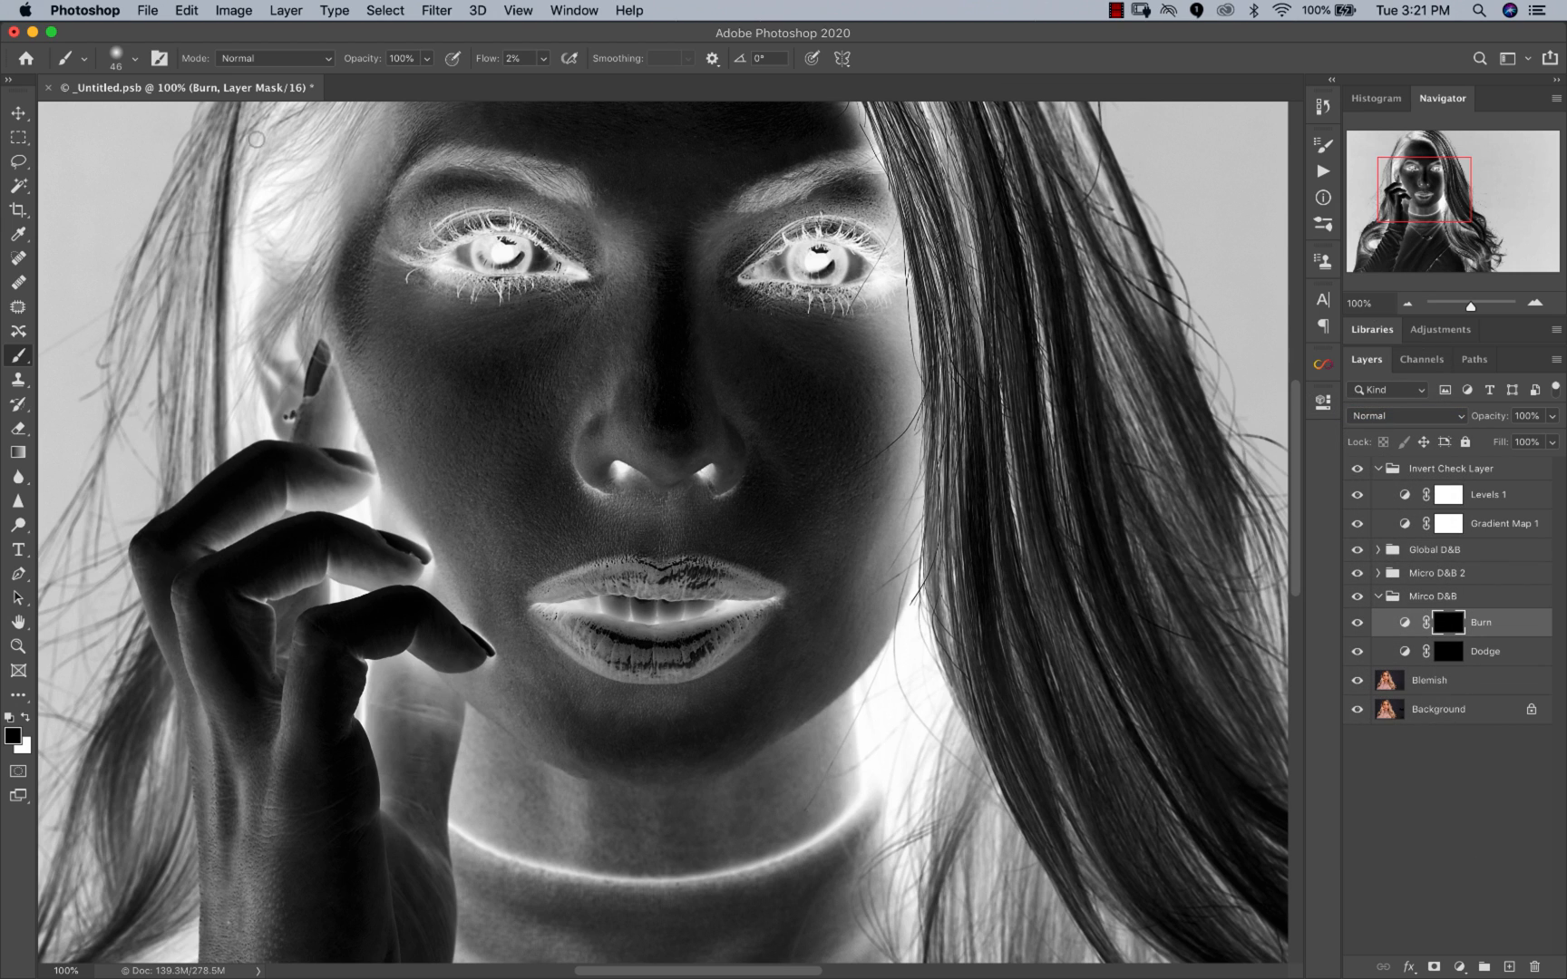
key("x")
left_click(1368, 417)
left_click(1371, 420)
Step: Examine the lower face and jaw at 200% zoom in the inverted check view, and return to 100%
key("z")
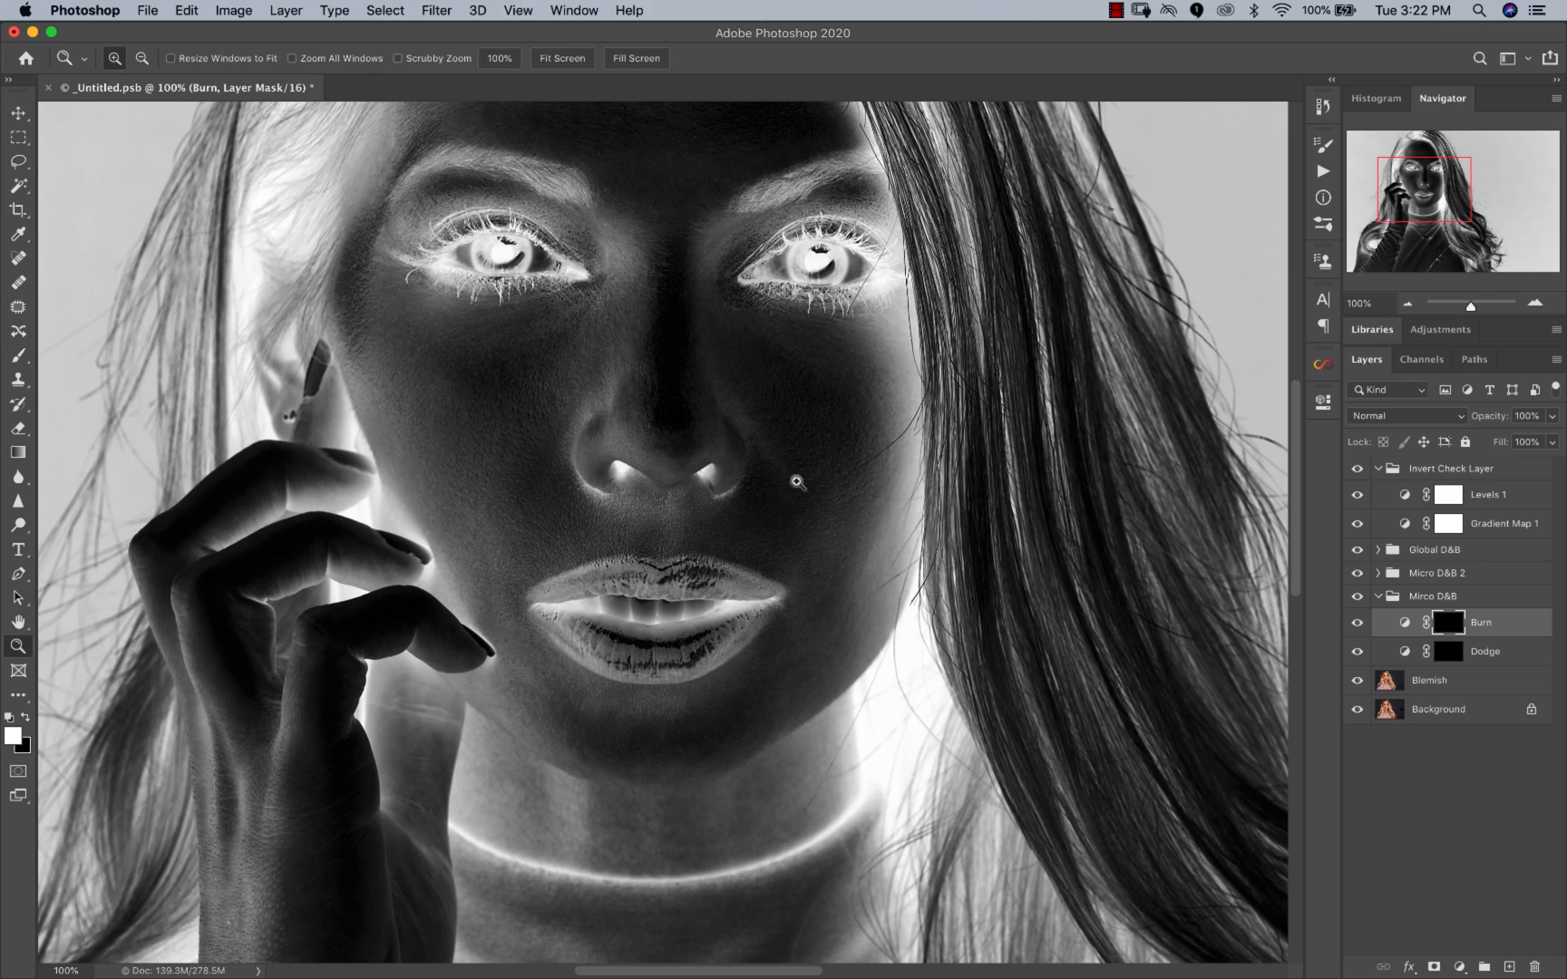
left_click(795, 482)
key("b")
scroll(906, 480, "down", 2)
scroll(906, 480, "down", 2)
scroll(906, 480, "right", 1)
key("z")
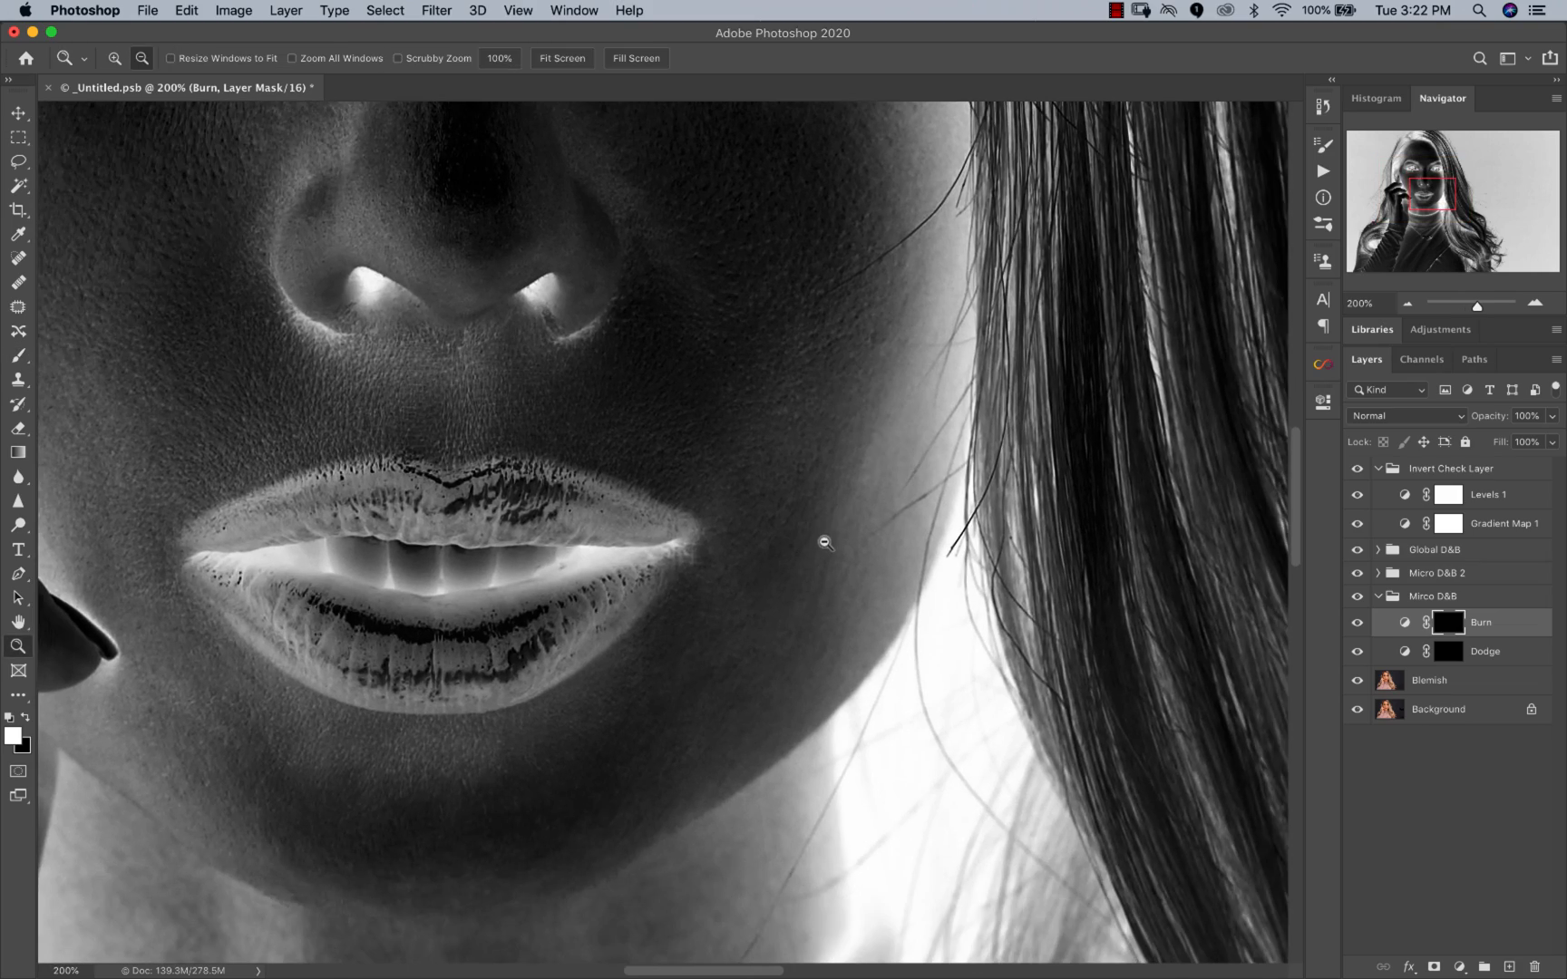
left_click(823, 542, "alt")
key("b")
Step: Toggle the Invert Check Layer group repeatedly to compare the uneven cheek tones with the colour image
left_click(1356, 469)
left_click(1357, 470)
left_click(1357, 470)
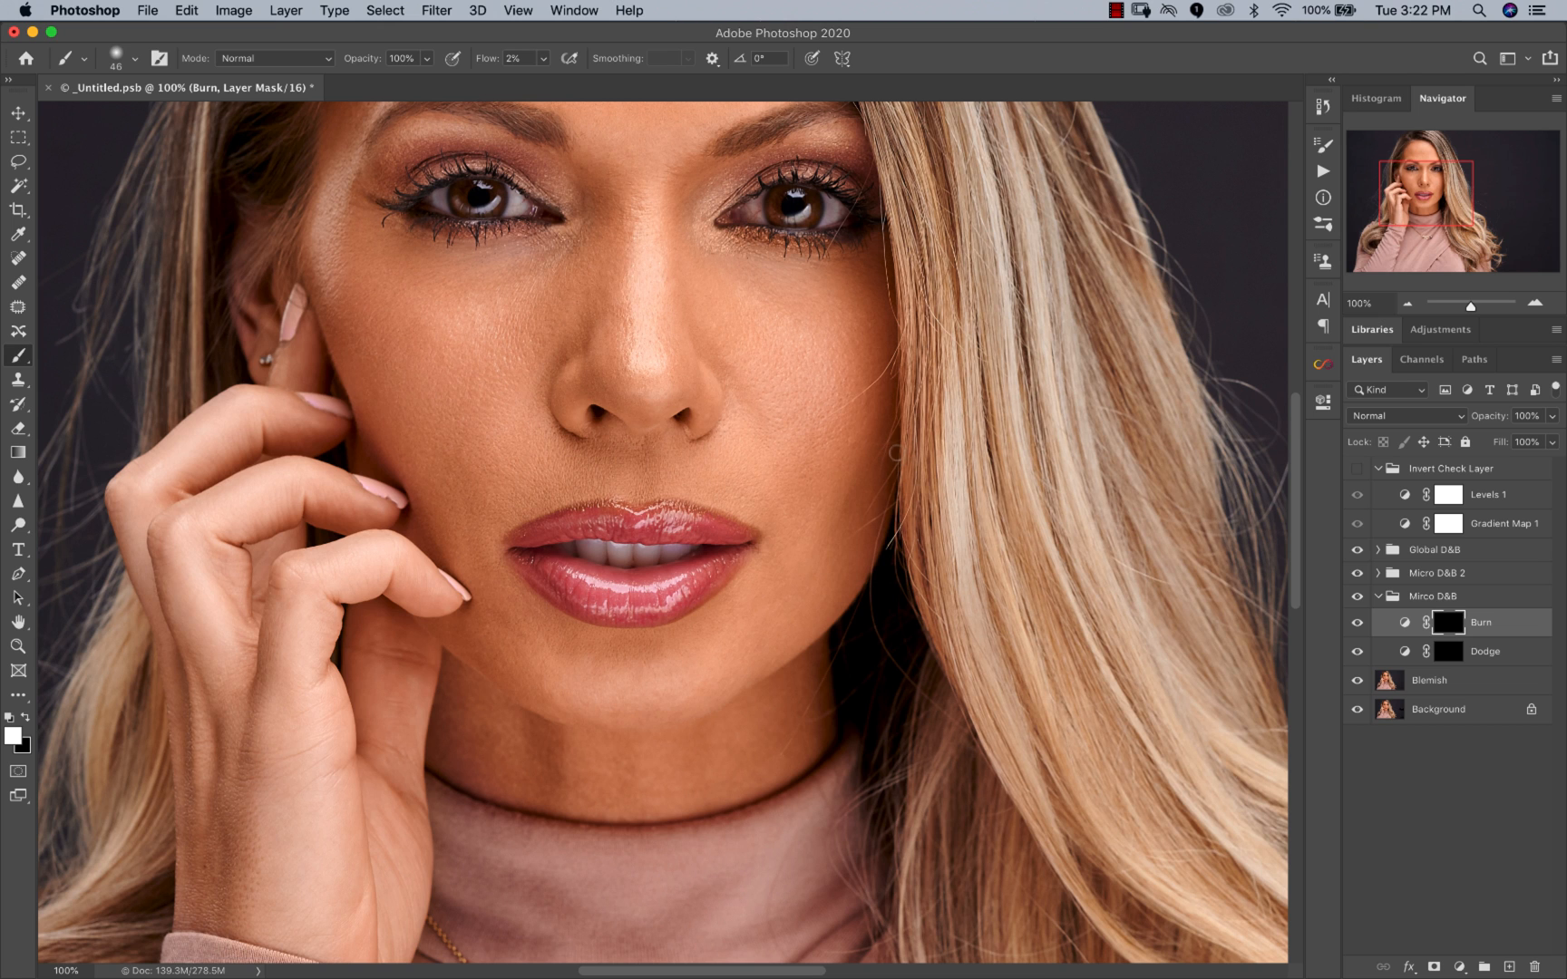
left_click(1356, 470)
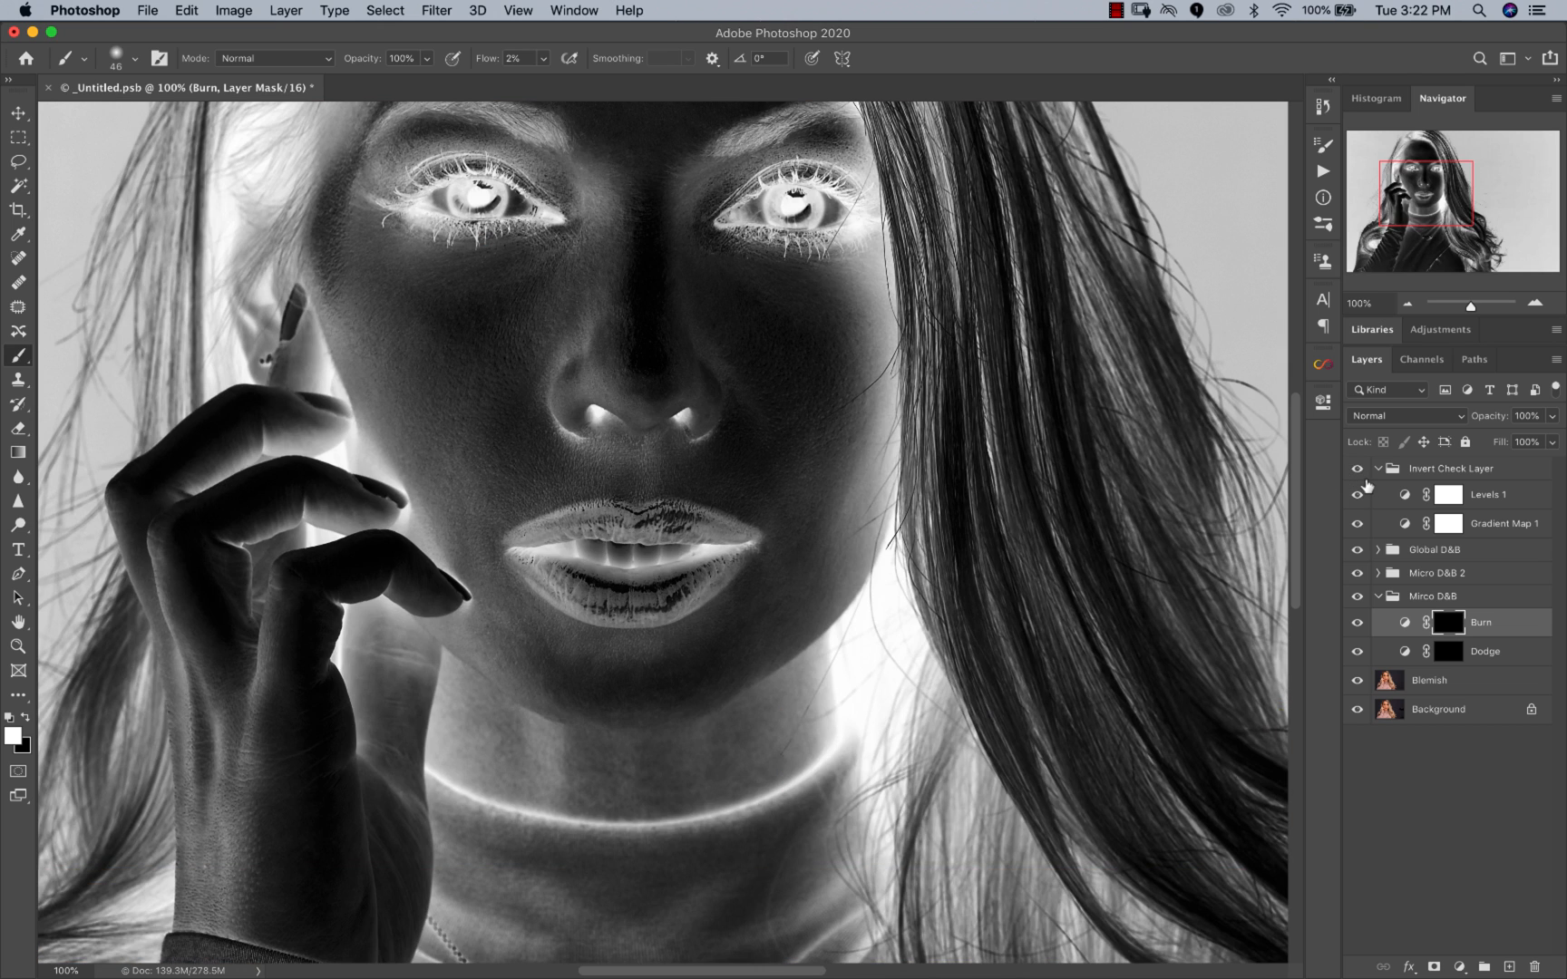
left_click(1356, 473)
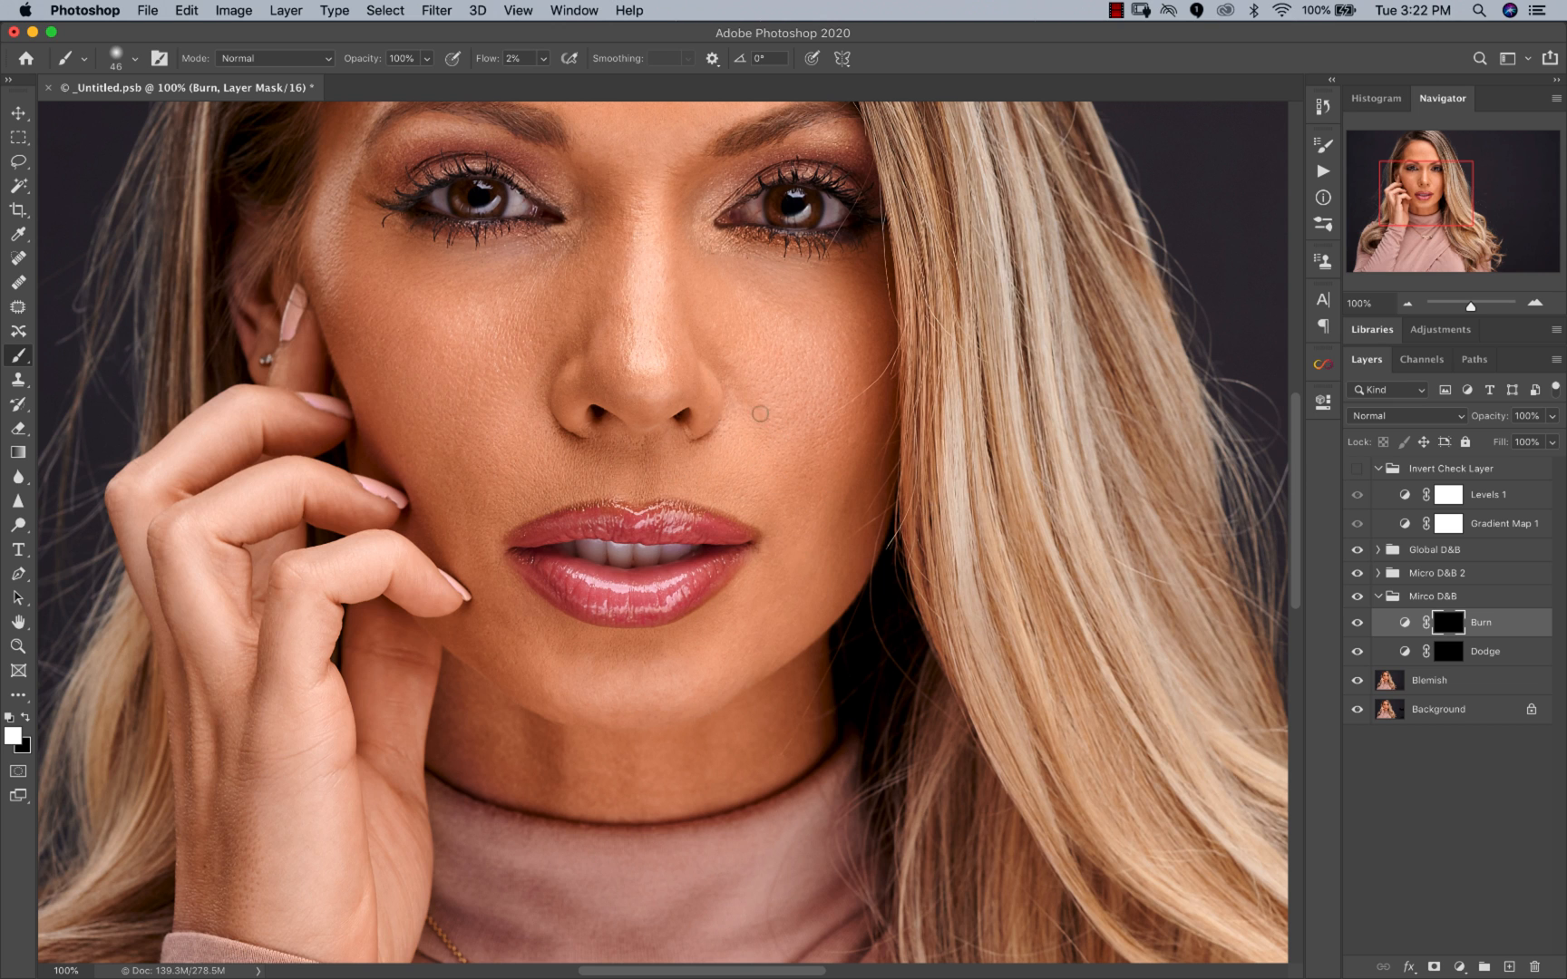
left_click(1357, 469)
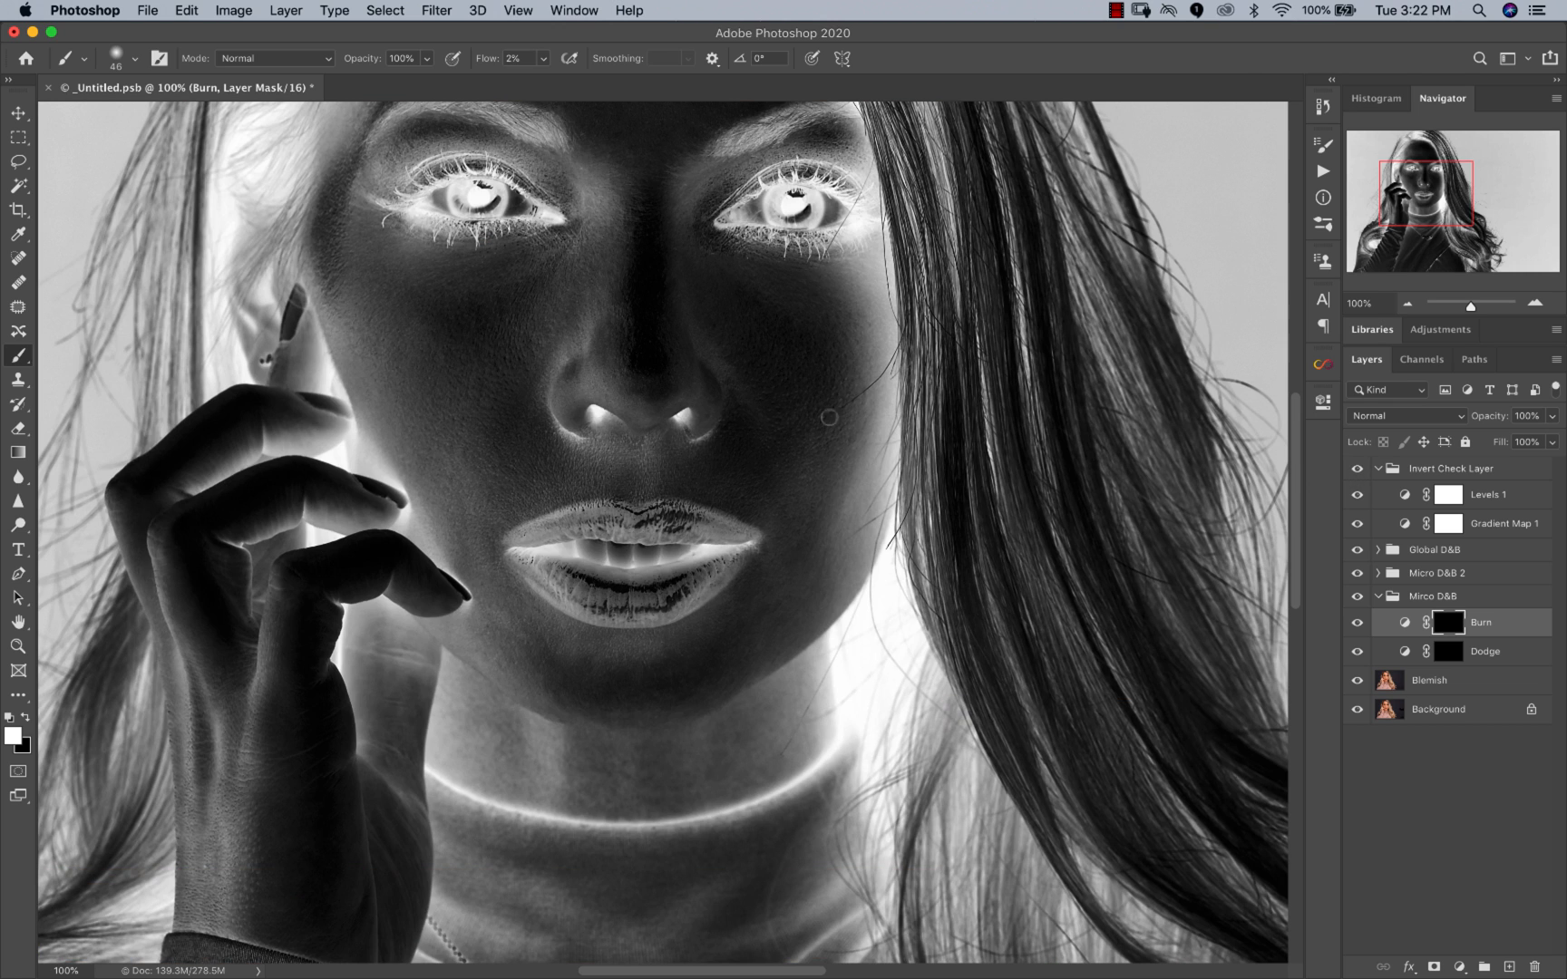
left_click(1357, 469)
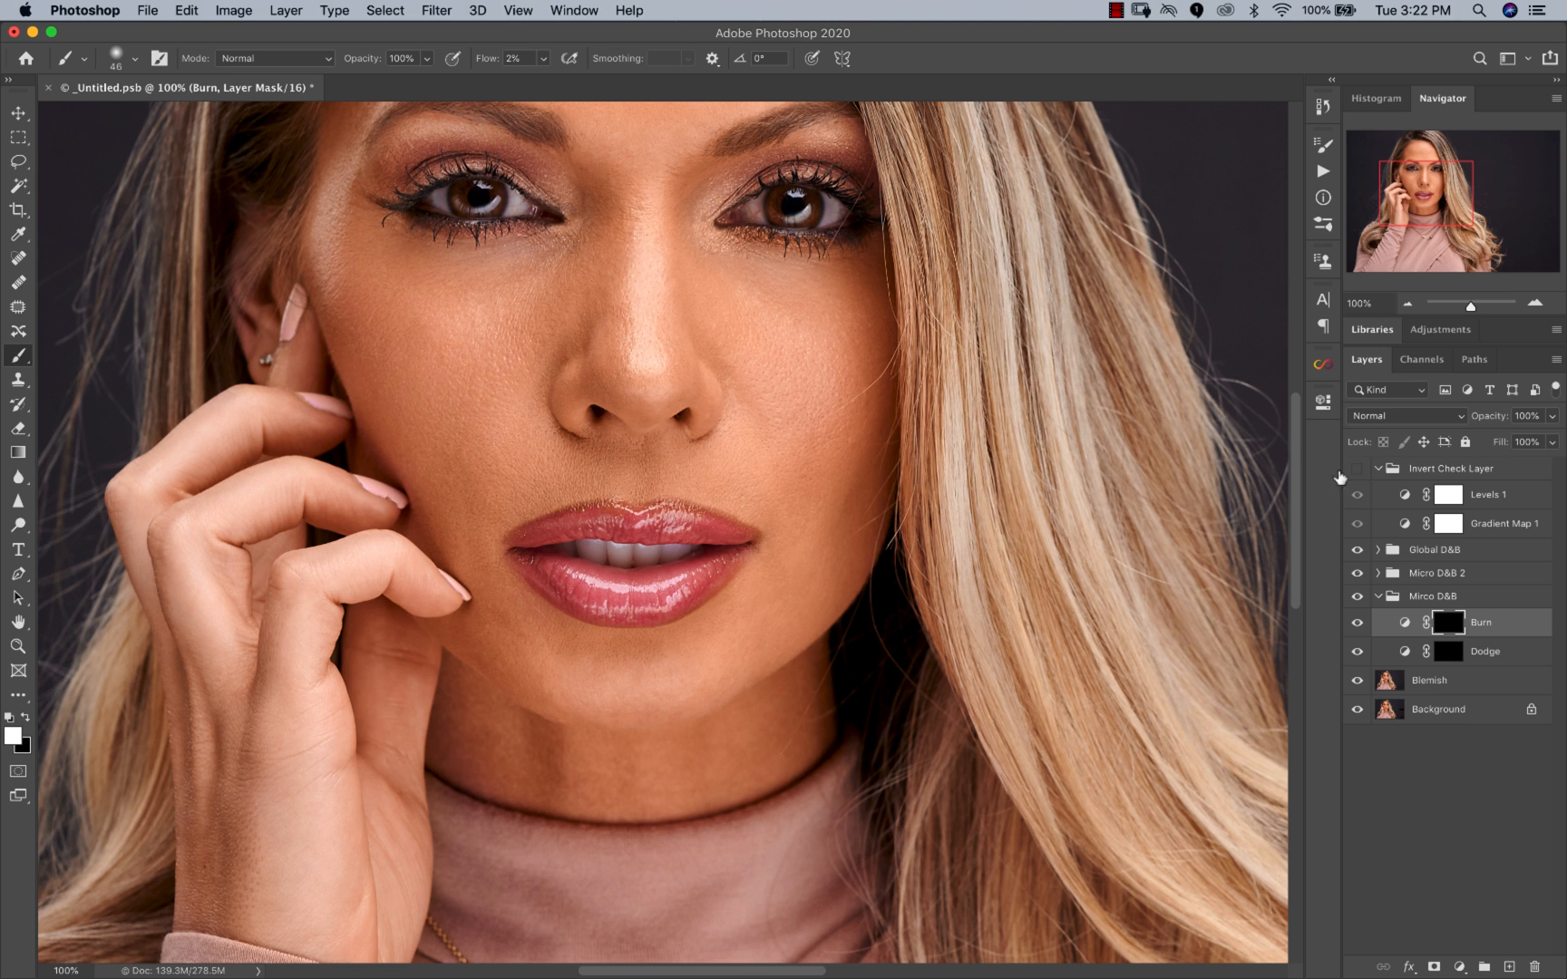
left_click(1357, 469)
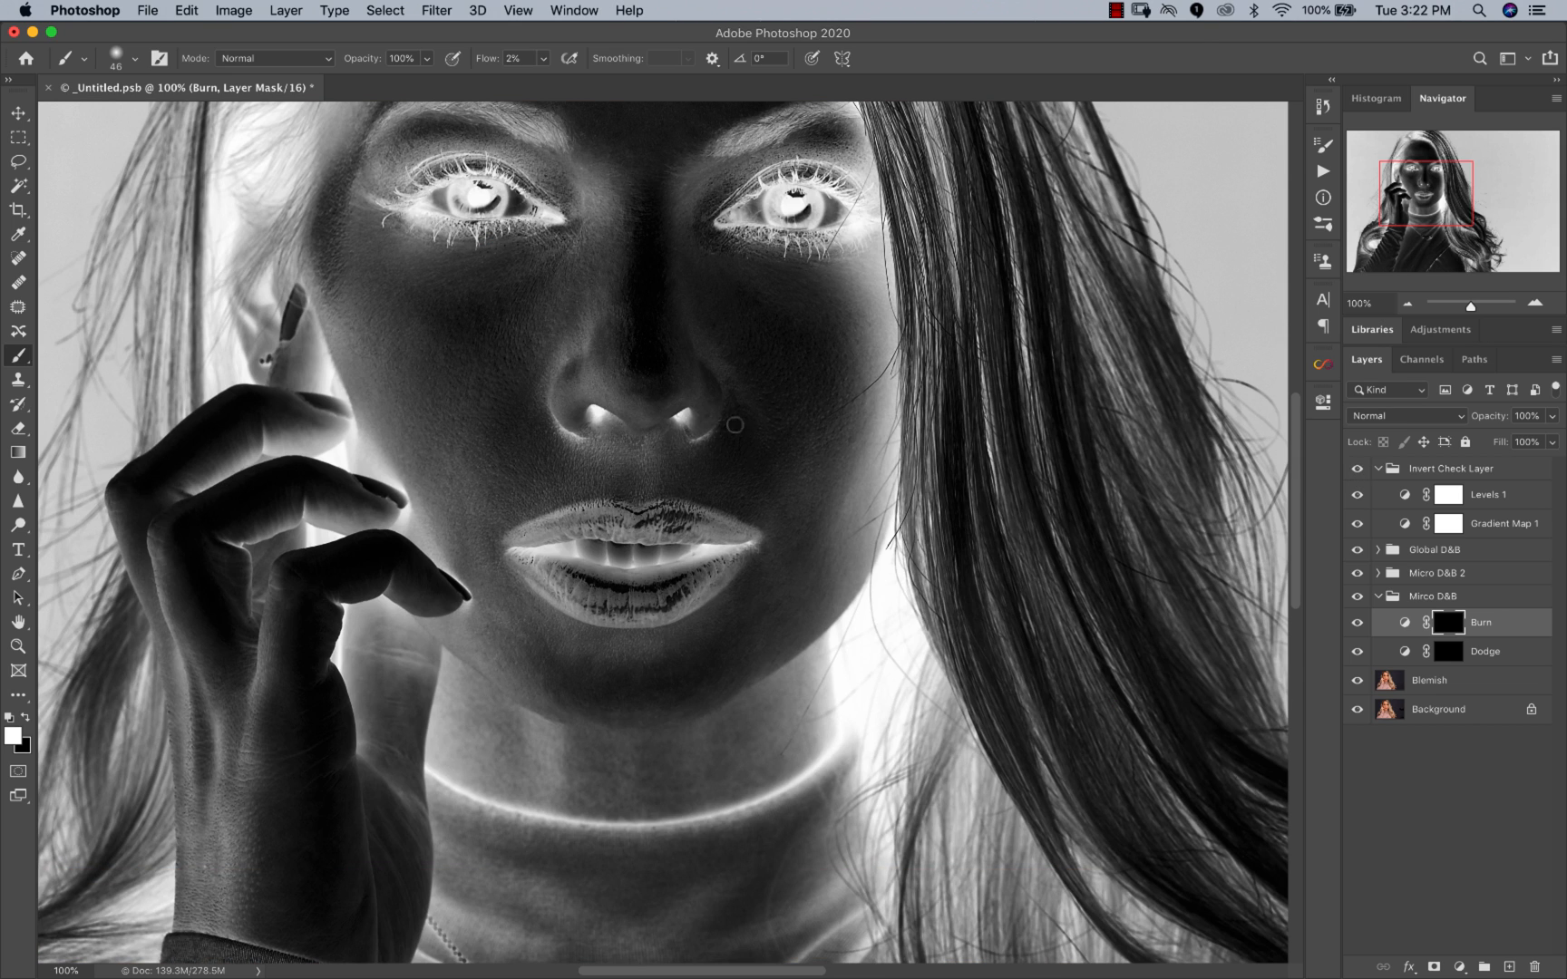
left_click(1356, 469)
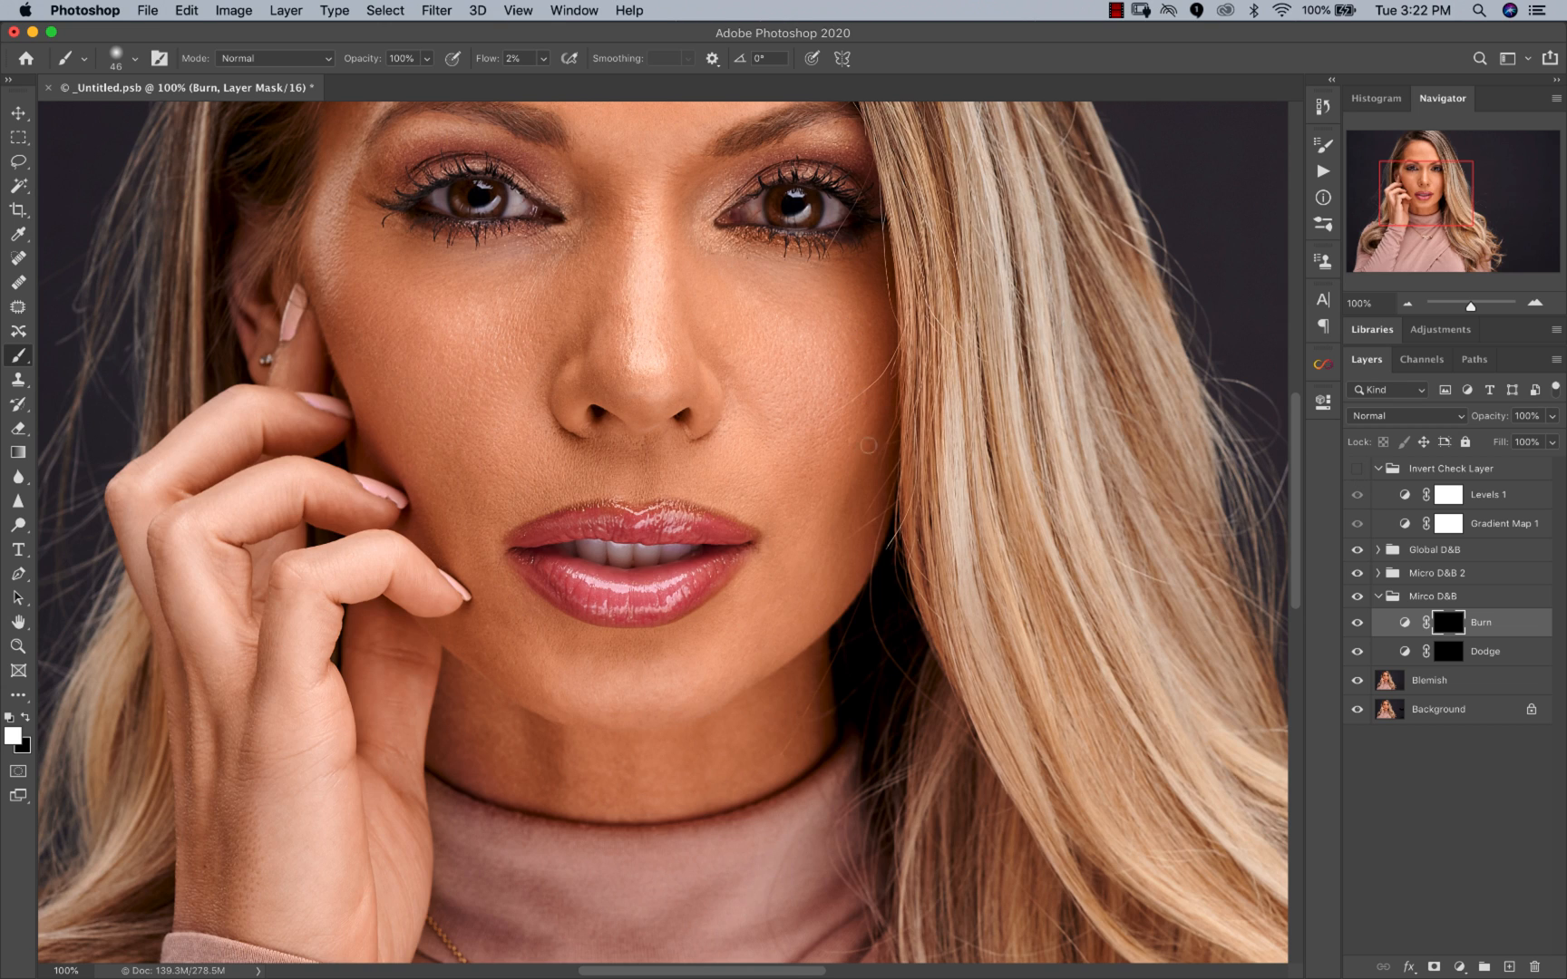
left_click(1357, 469)
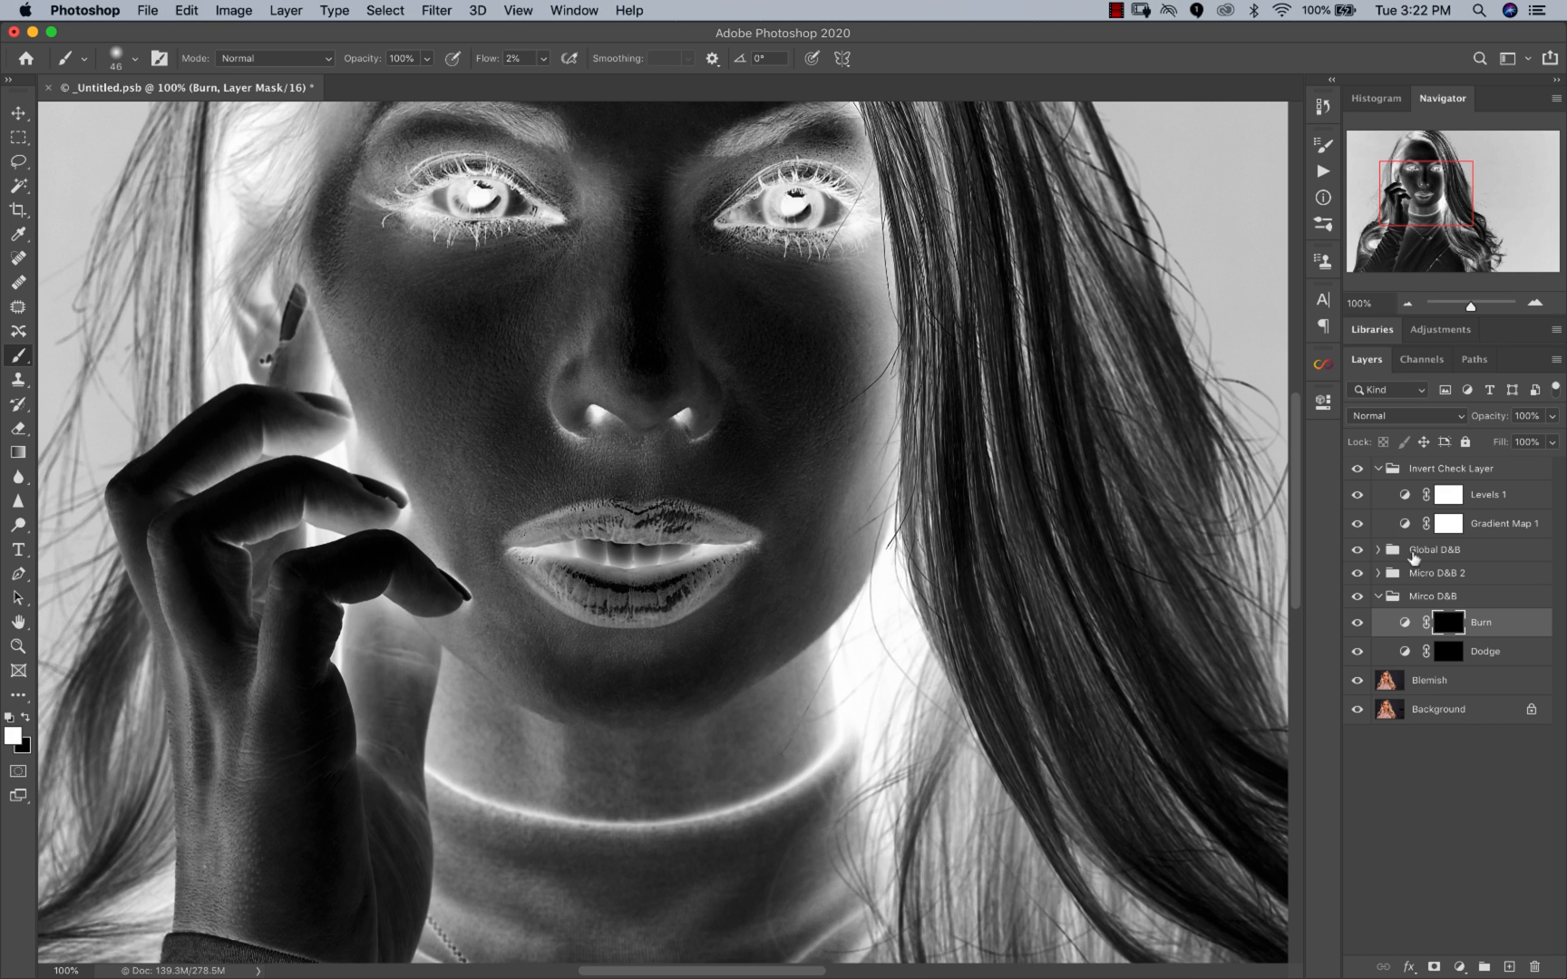
left_click(1356, 469)
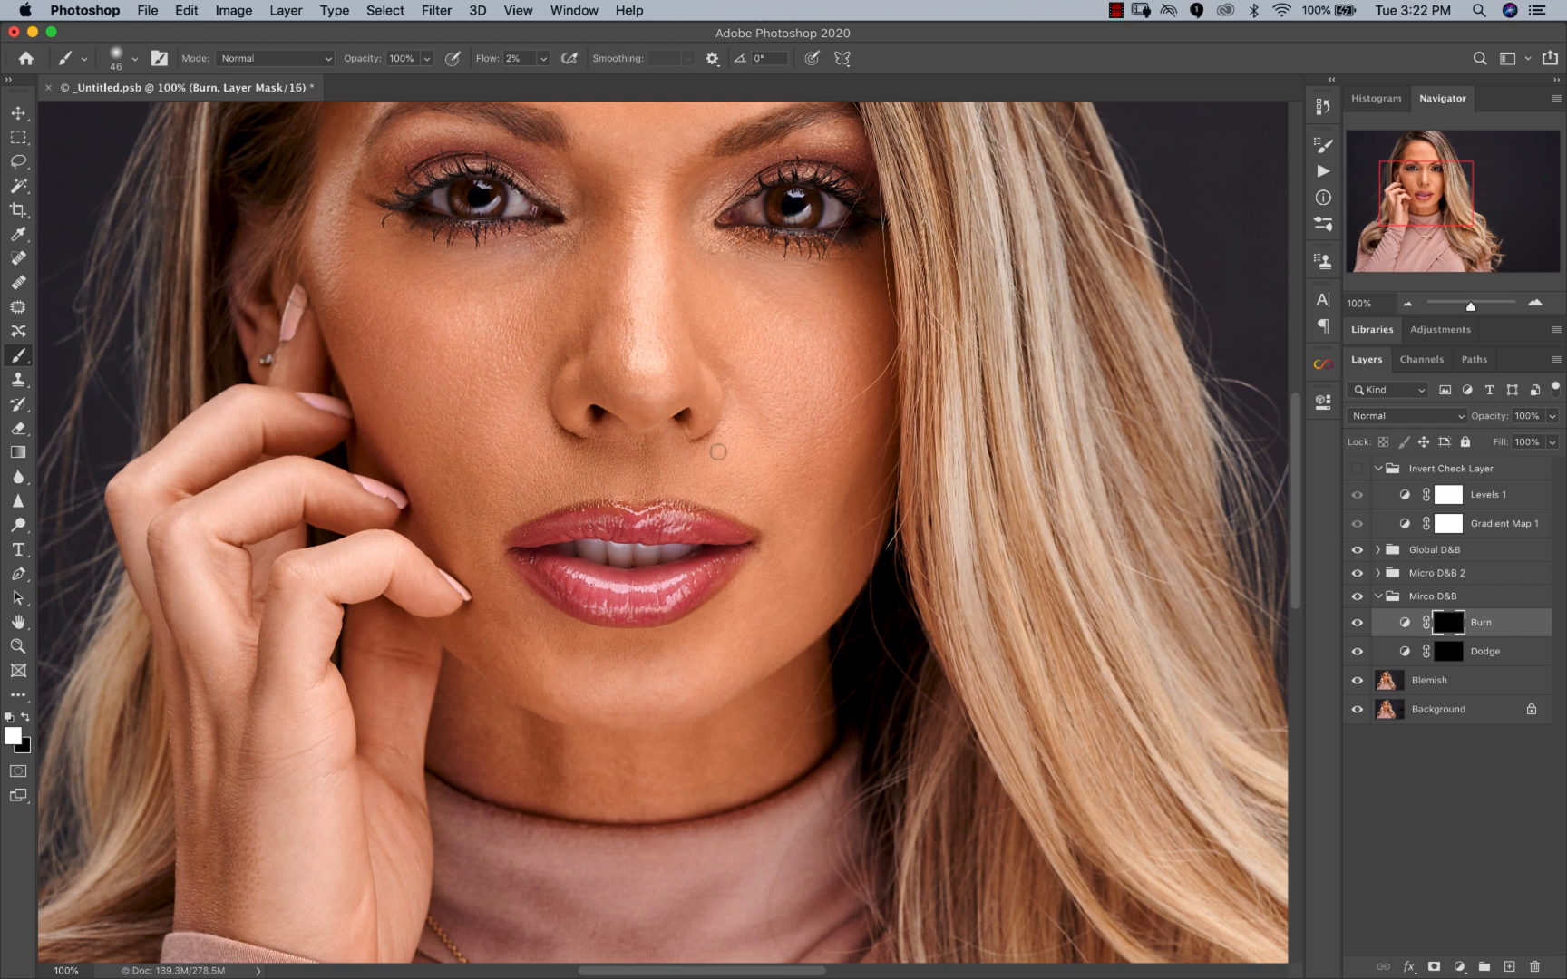
left_click(1356, 467)
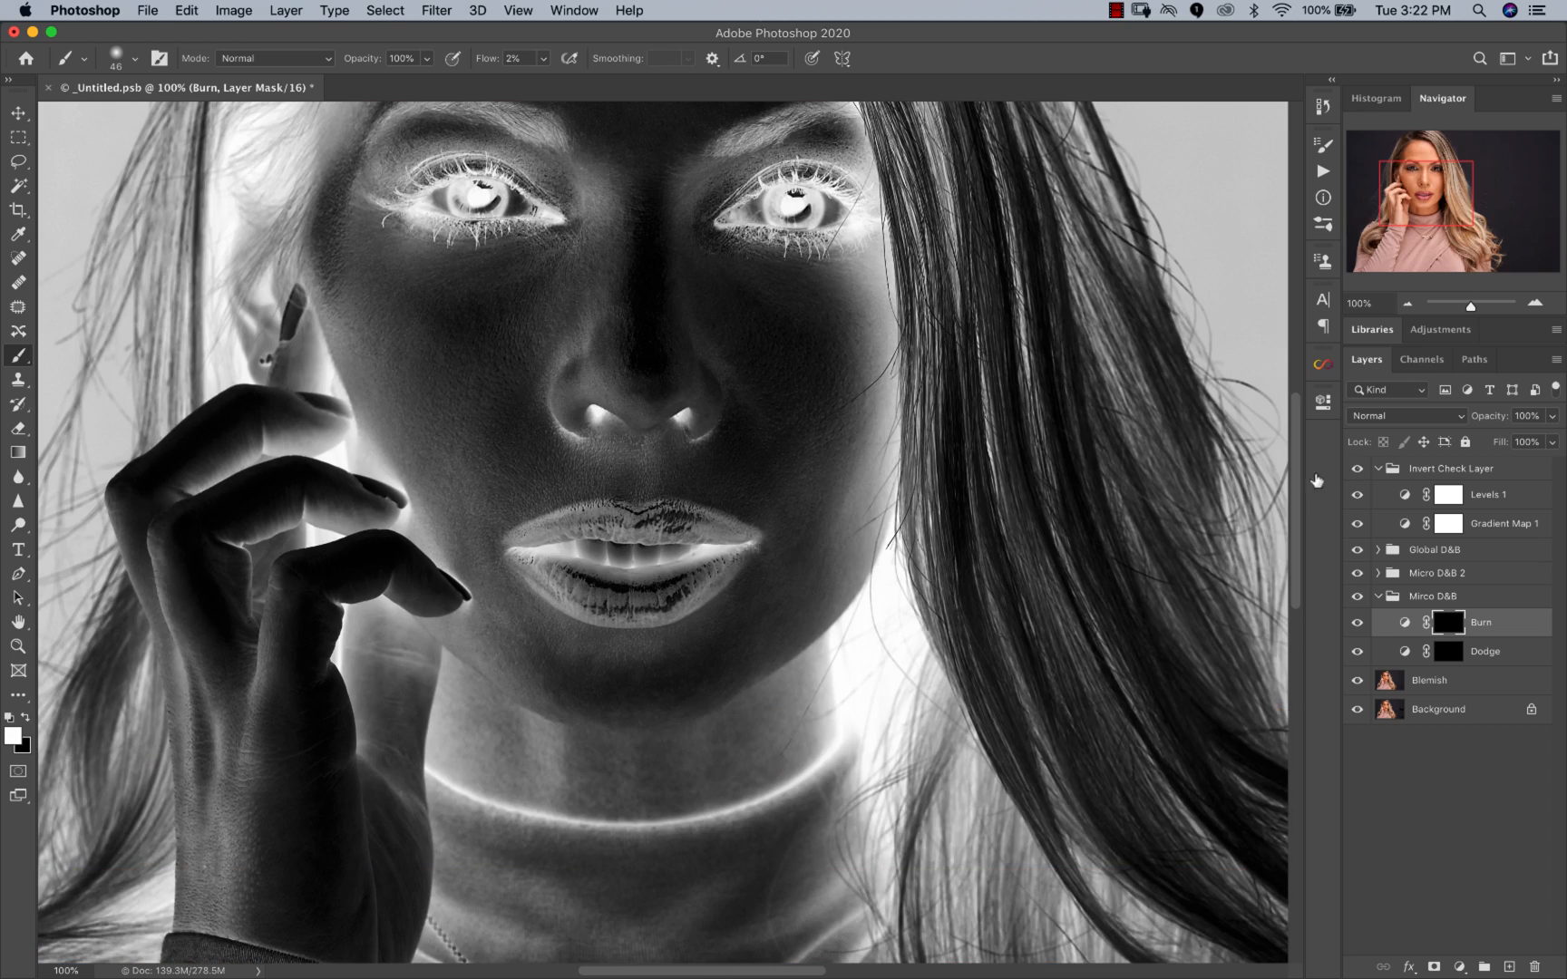
Step: Shrink the brush to about 25 px and burn uneven patches of the facial skin on the Burn layer's mask
key("z")
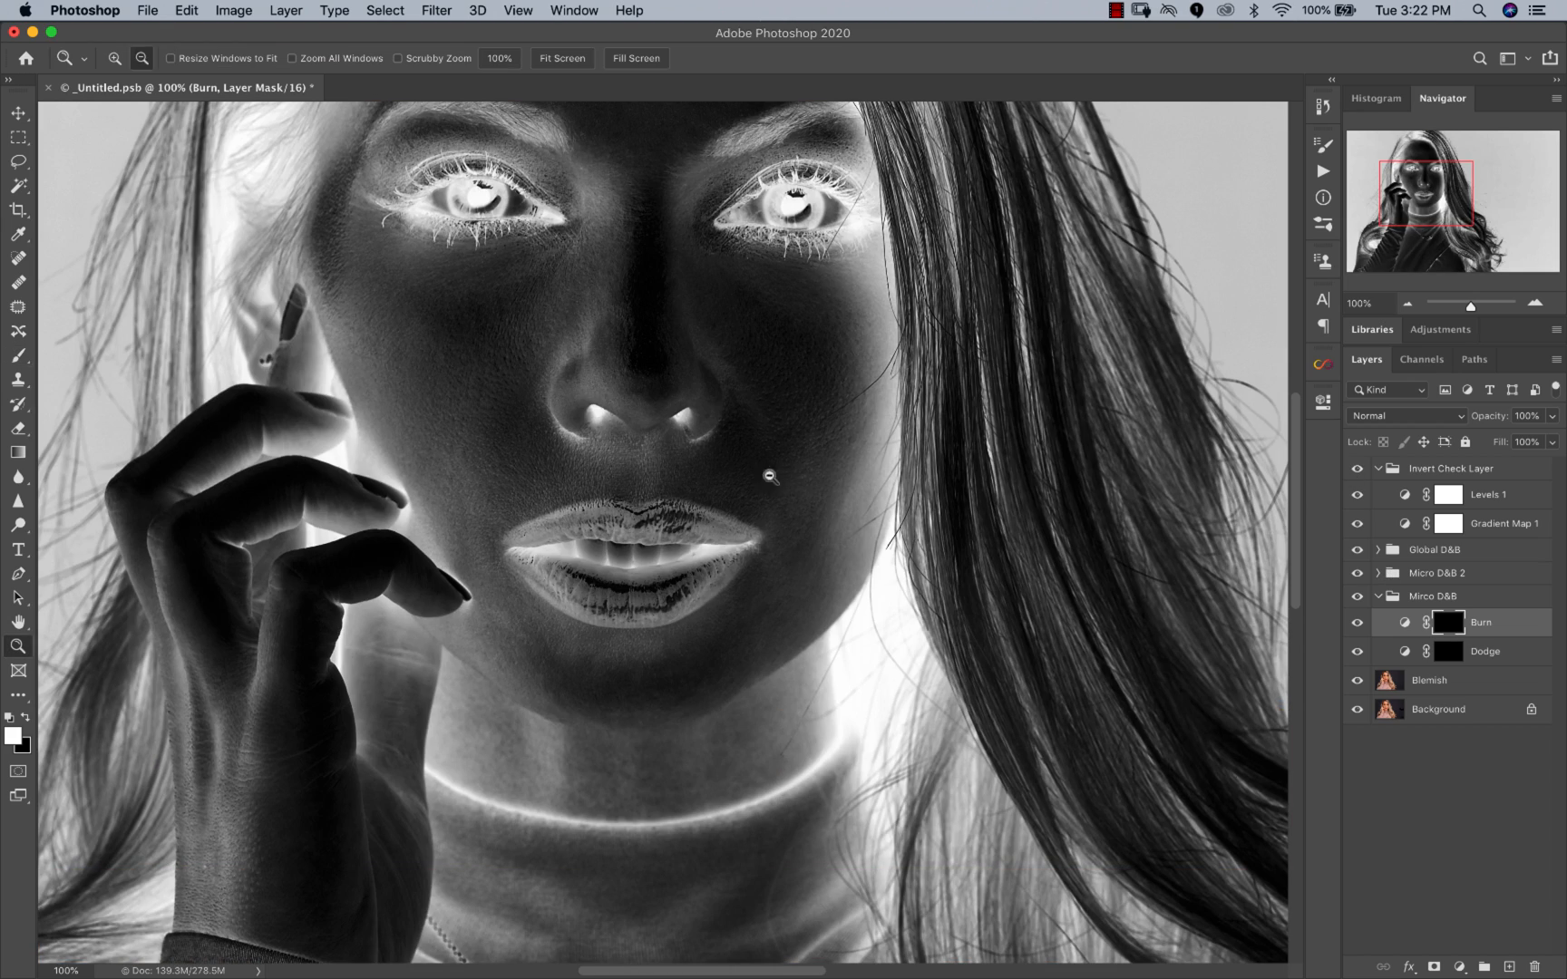
left_click(786, 446)
left_click(788, 448)
left_click(788, 448, "alt")
left_click(788, 448, "alt")
key("b")
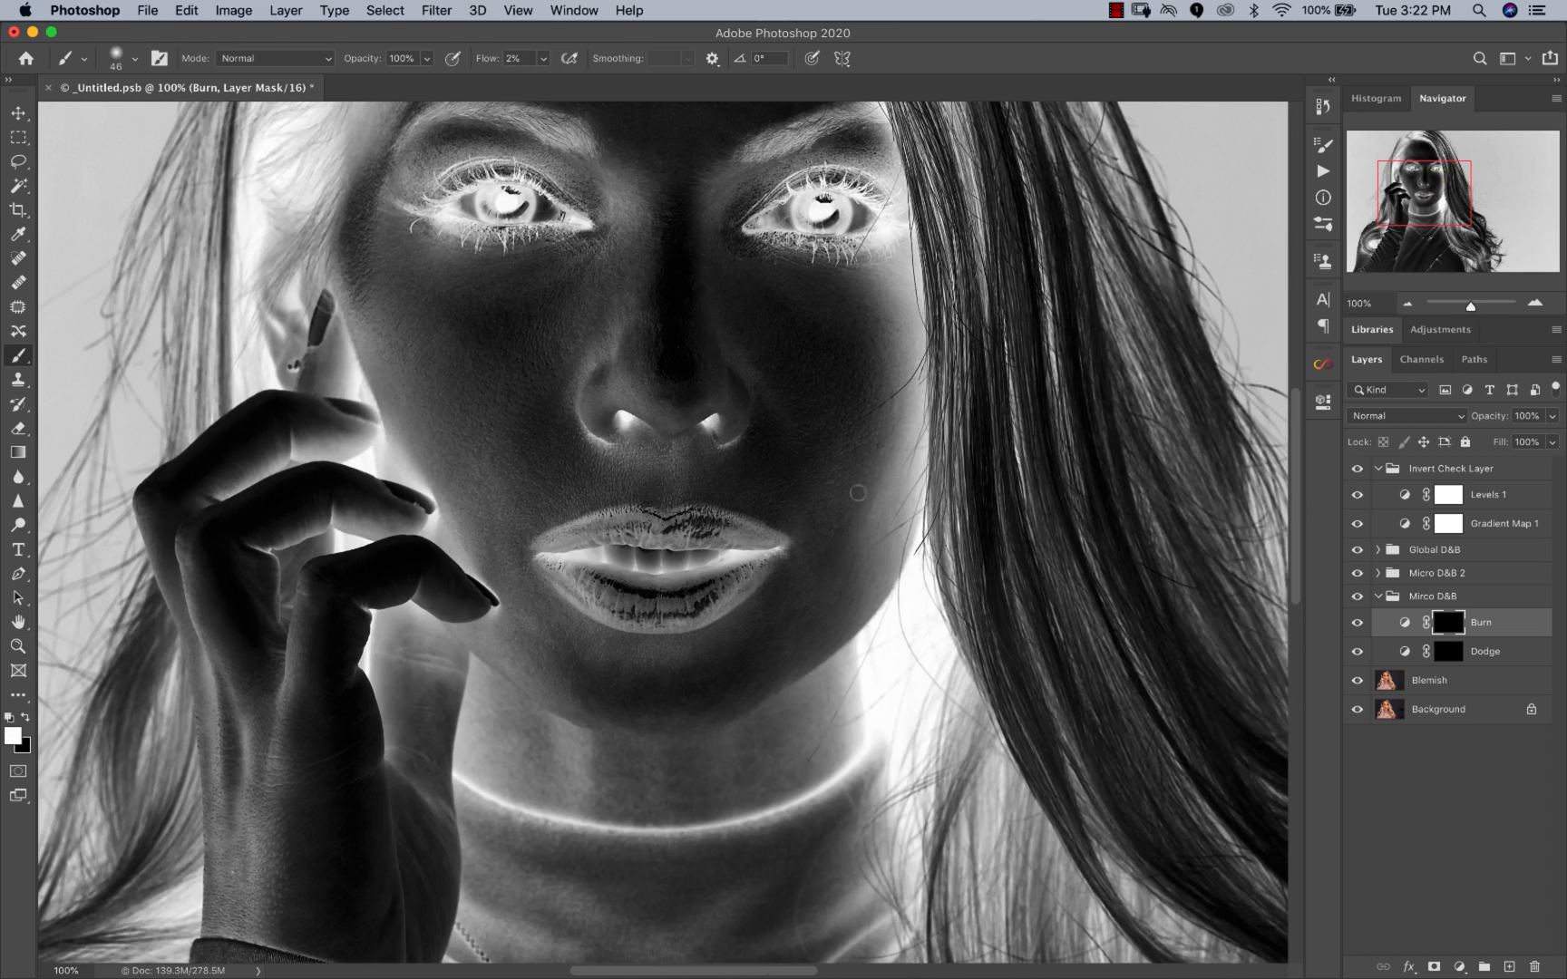
key("bracketleft")
key("bracketleft")
key("bracketleft")
key("bracketright")
Step: Try to dodge the skin on the Dodge layer's mask with a brush enlarged to 60 px, and undo the last strokes
left_click(1420, 658)
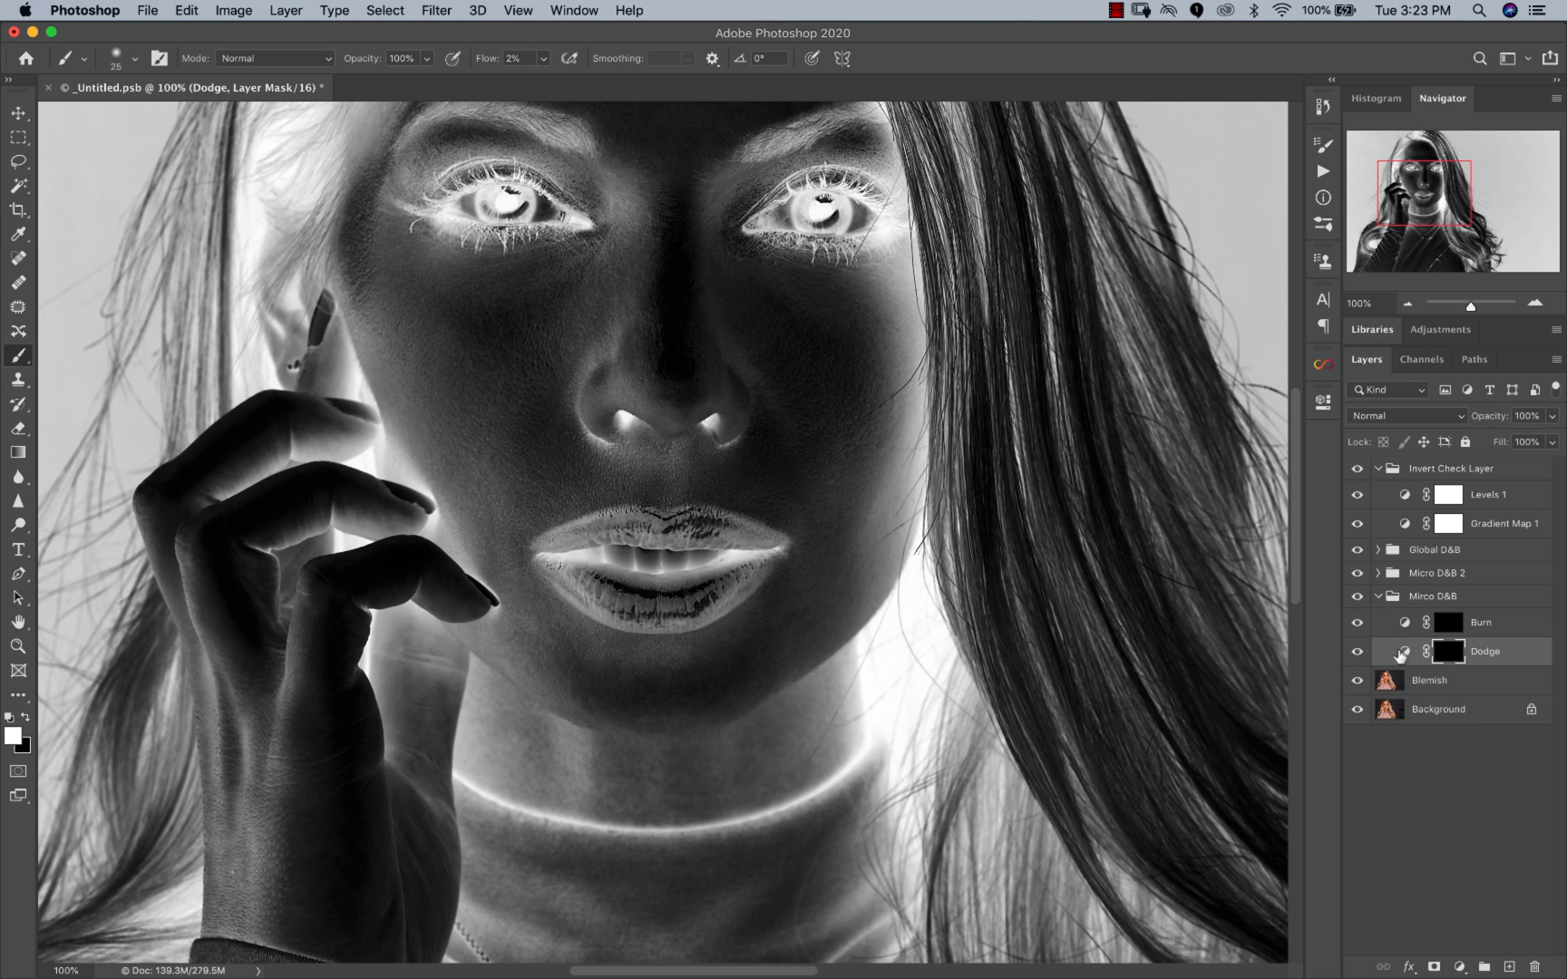
key("bracketright")
key("bracketright")
key("bracketright")
key("super+z")
key("super+z")
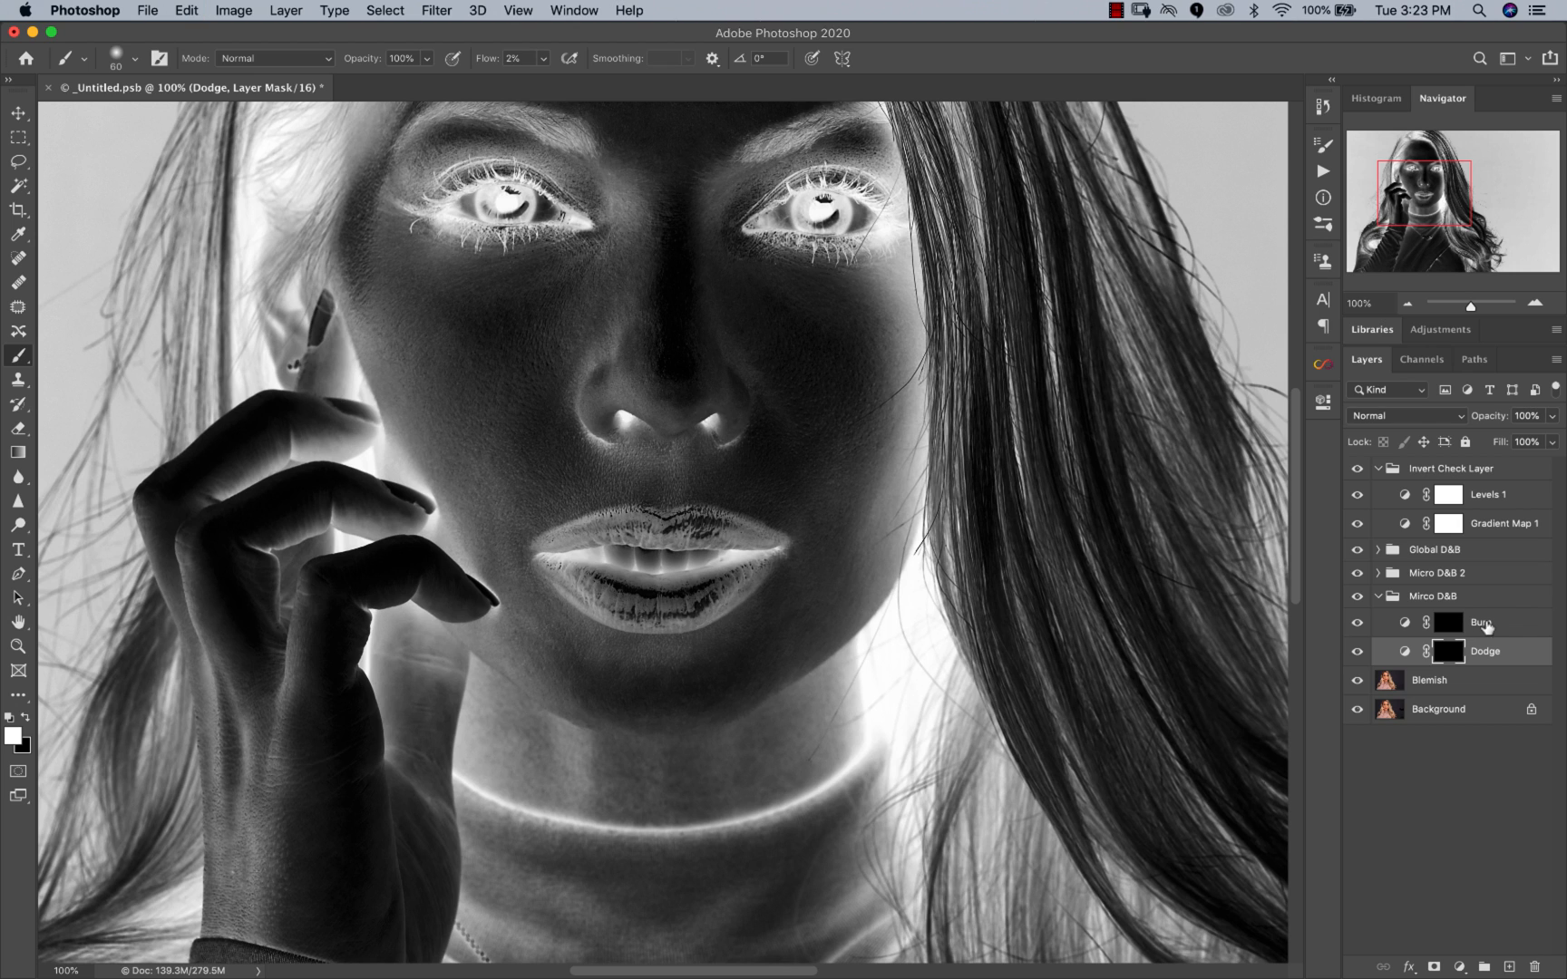
Step: Target the Burn layer's mask again, reduce the brush size and lower the brush flow to 1%
left_click(1483, 623)
key("alt+space")
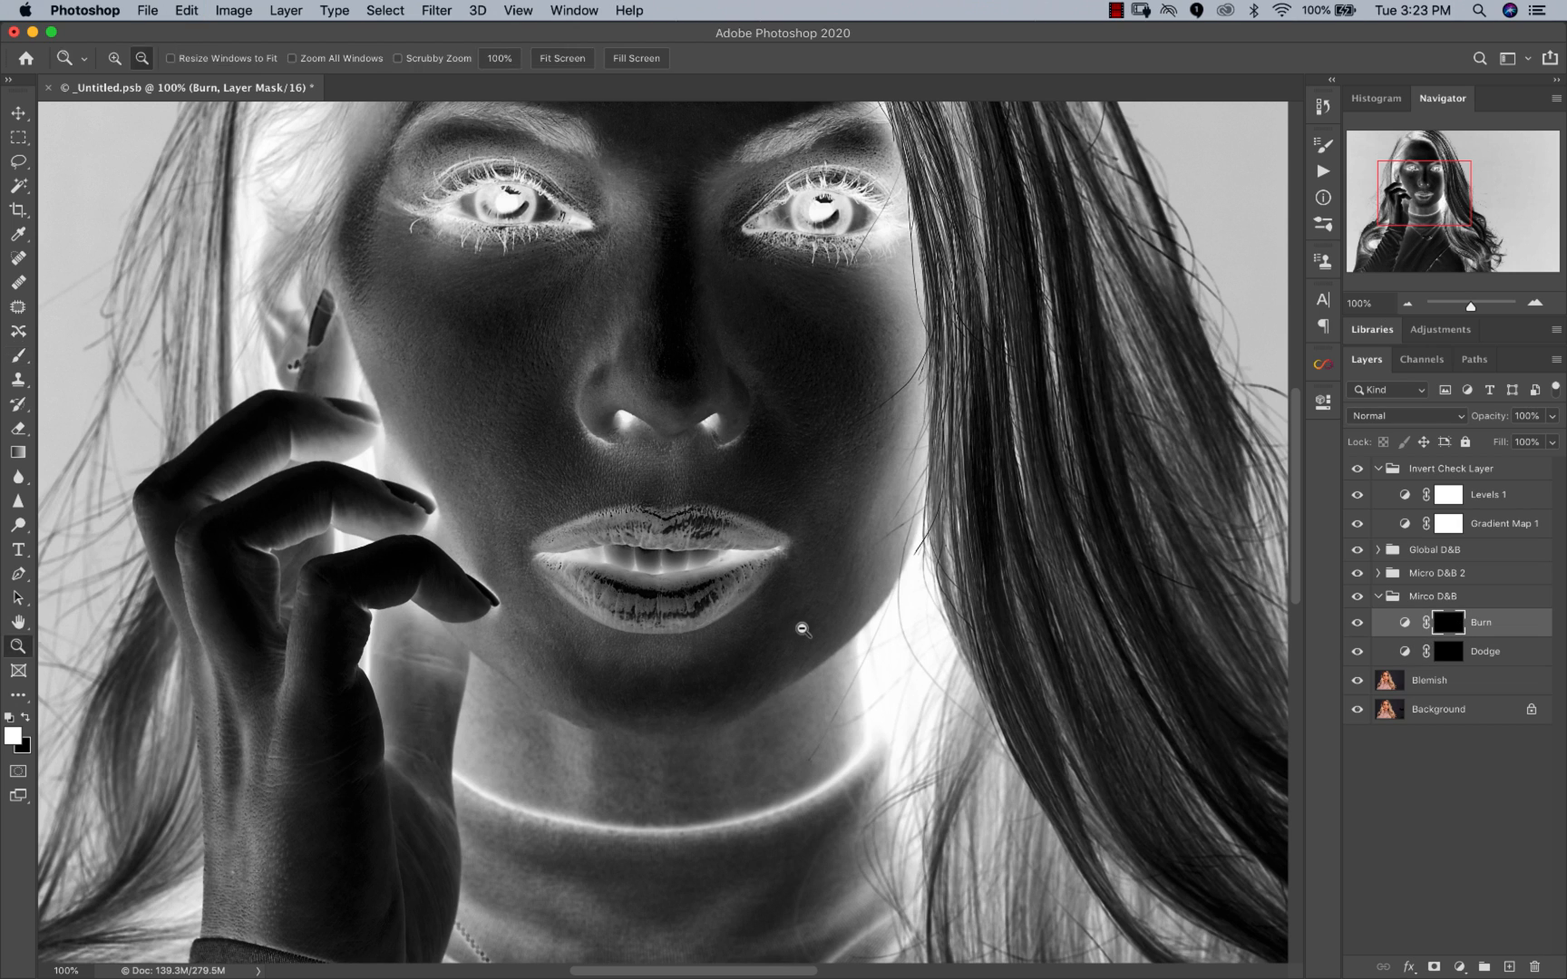
left_click(803, 611, "super")
scroll(813, 616, "down", 2)
key("alt+space")
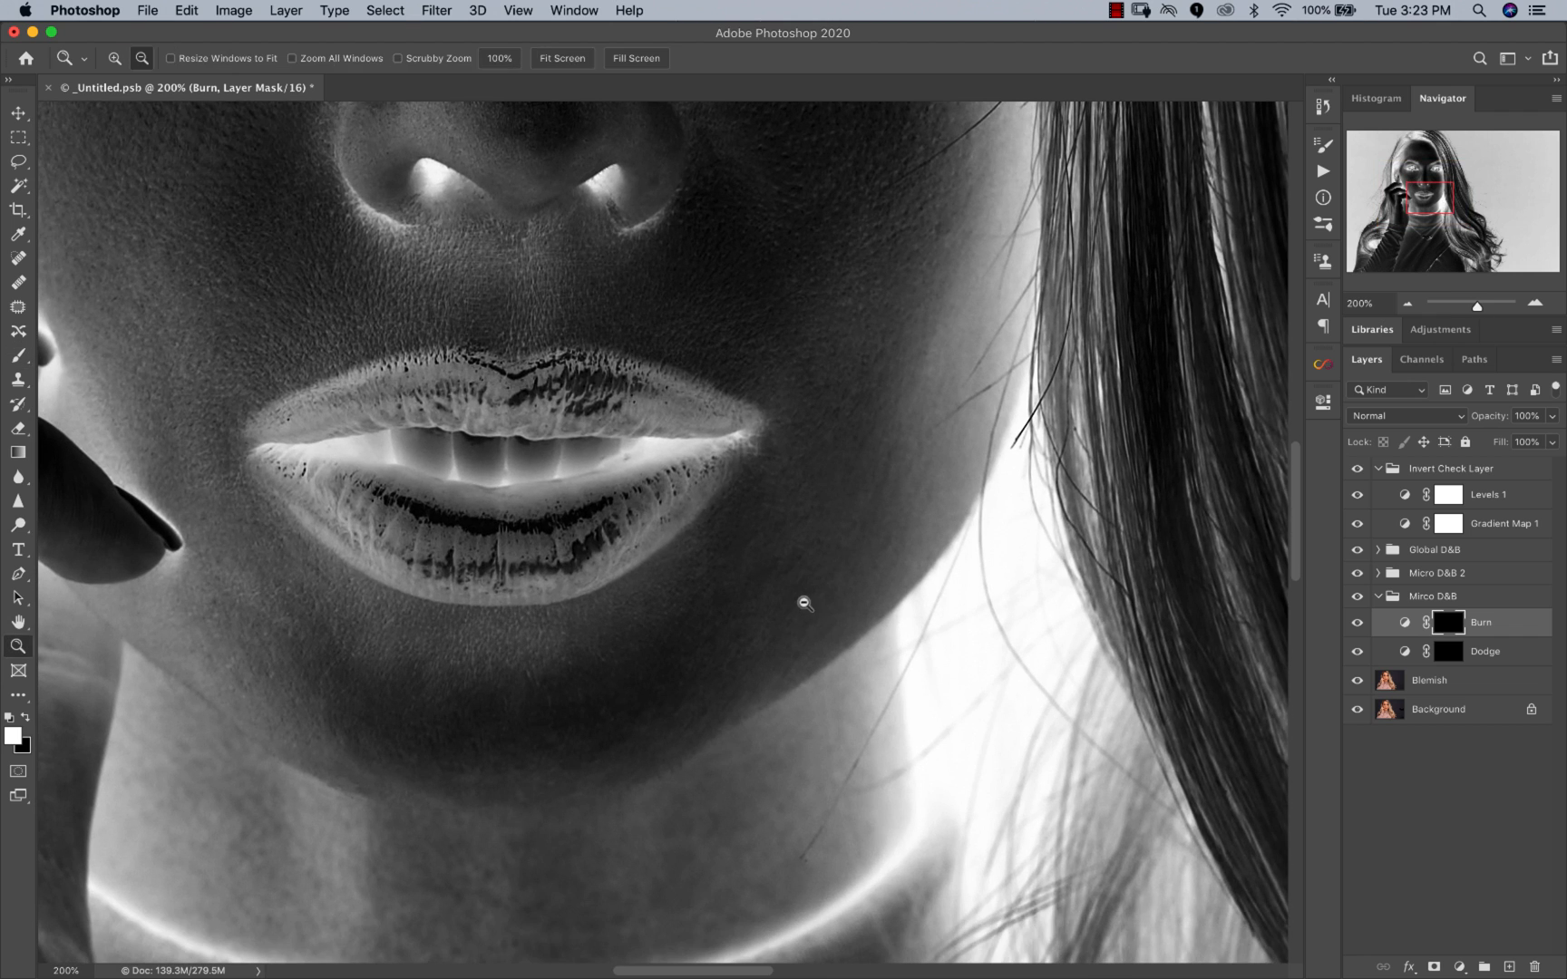
left_click(804, 608, "alt")
key("bracketleft")
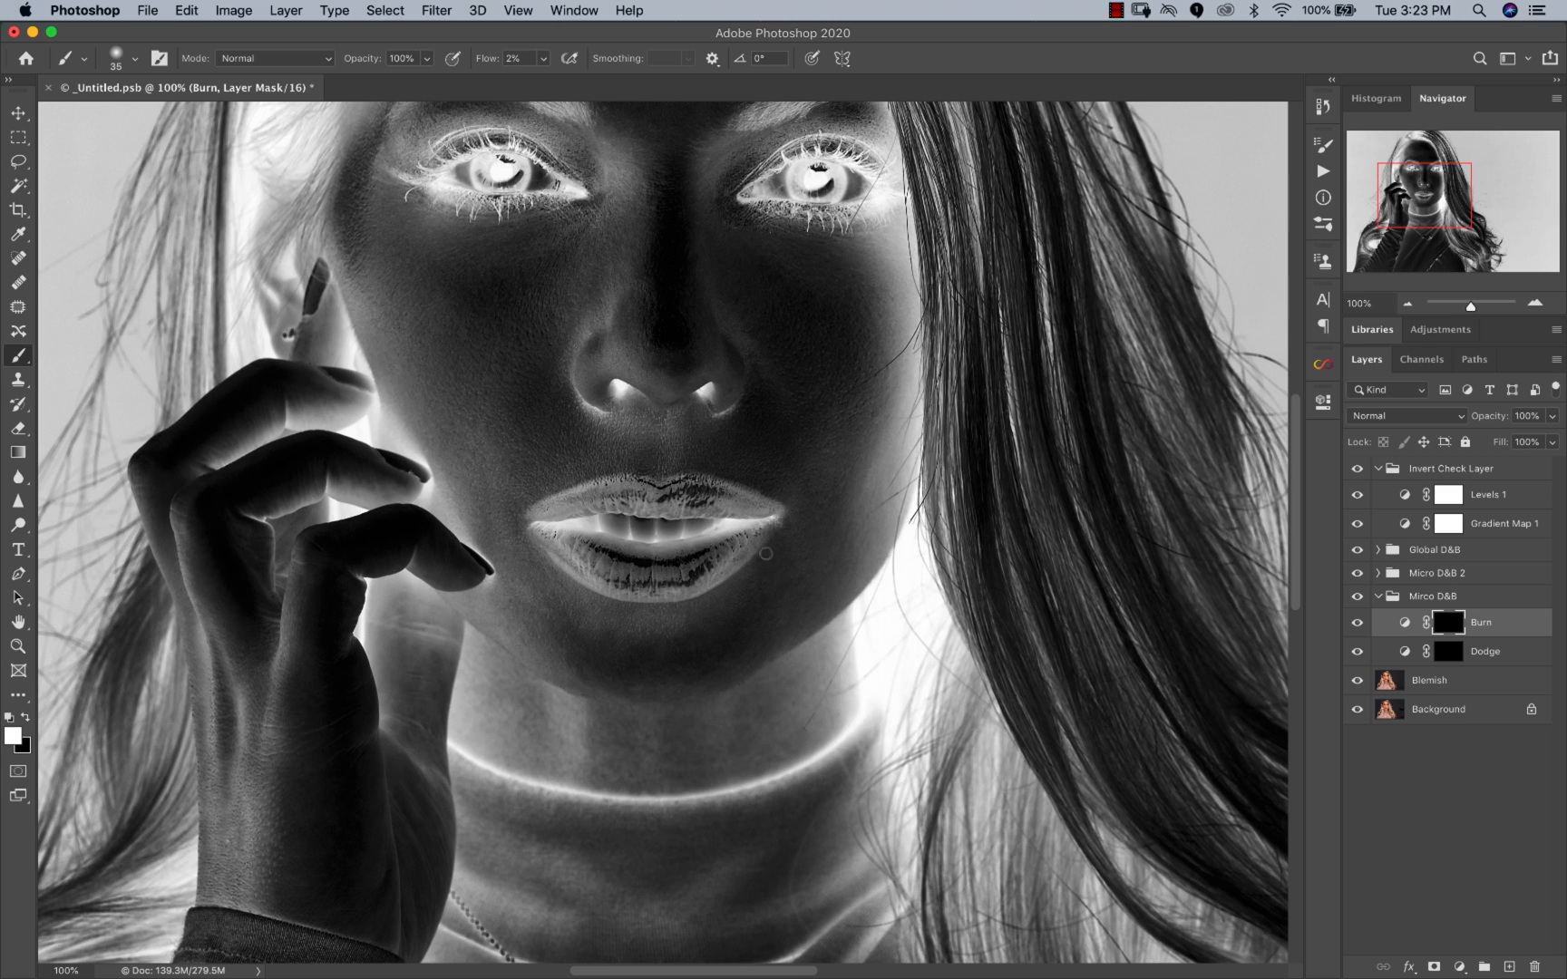
key("bracketleft")
key("shift+0")
key("shift+1")
Step: Burn small uneven patches of the lower face on the Burn mask with varying small brush sizes, comparing against the colour image
key("bracketright")
key("bracketleft")
left_click(1357, 469)
left_click(1358, 469)
key("bracketleft")
key("bracketleft")
key("bracketleft")
key("bracketleft")
key("bracketright")
key("bracketright")
left_click(1357, 469)
left_click(1358, 469)
key("bracketleft")
left_click(1357, 468)
left_click(1357, 469)
key("bracketright")
key("bracketright")
key("bracketleft")
key("bracketleft")
Step: Target the Dodge layer's mask with a 20 px brush and check the mouth and chin at 200% zoom
left_click(1411, 646)
key("bracketleft")
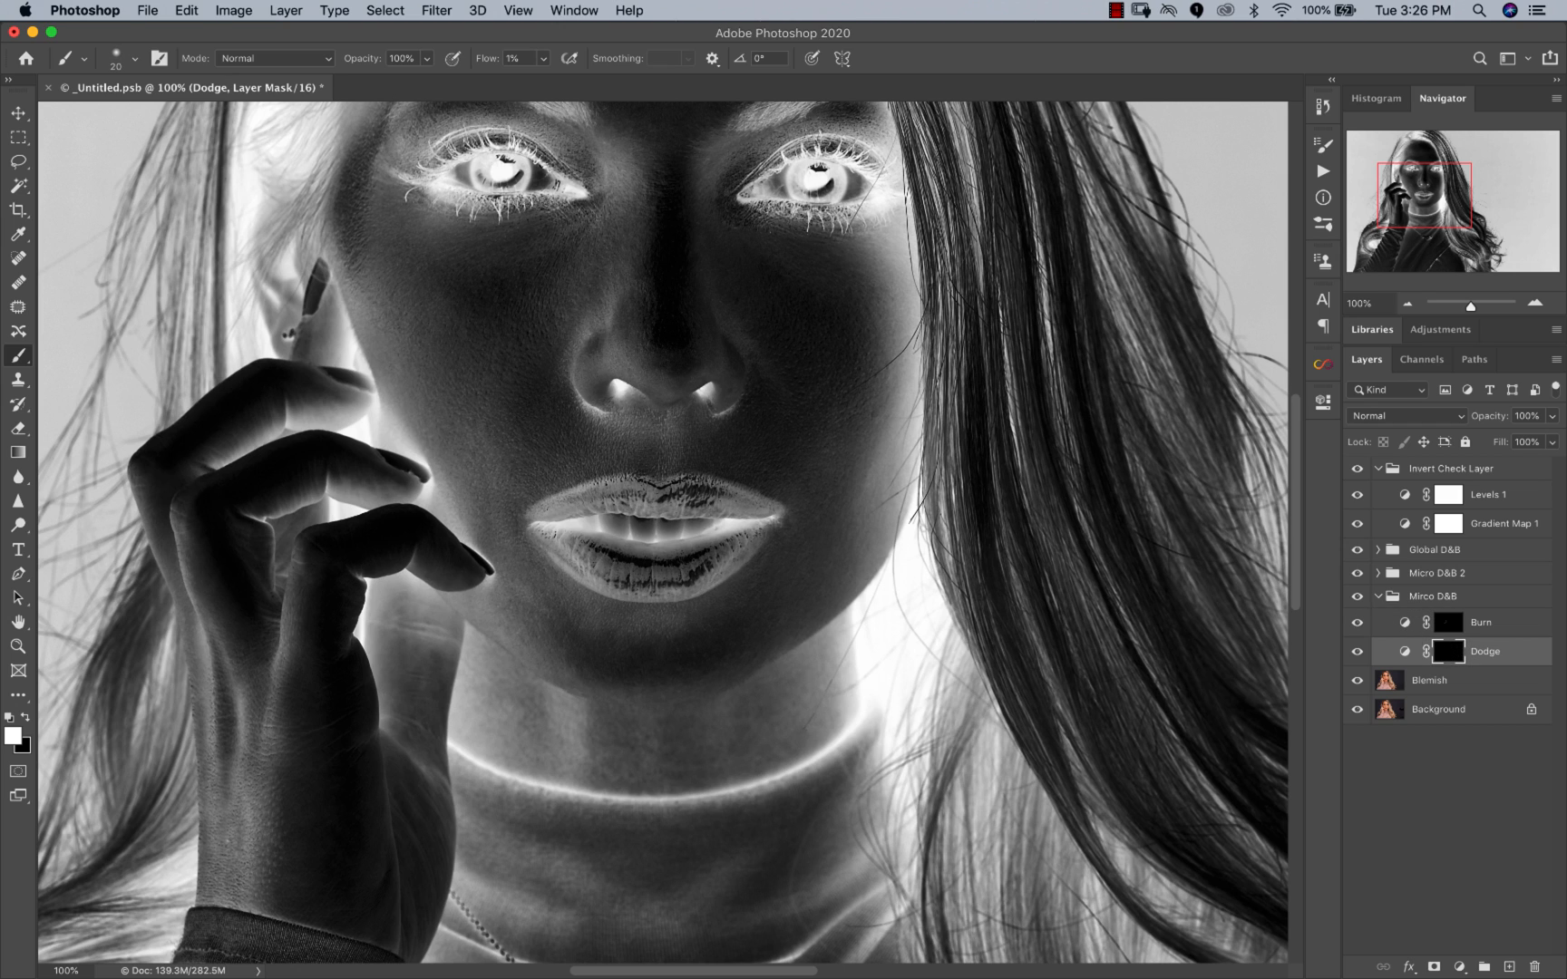
left_click(839, 596, "super")
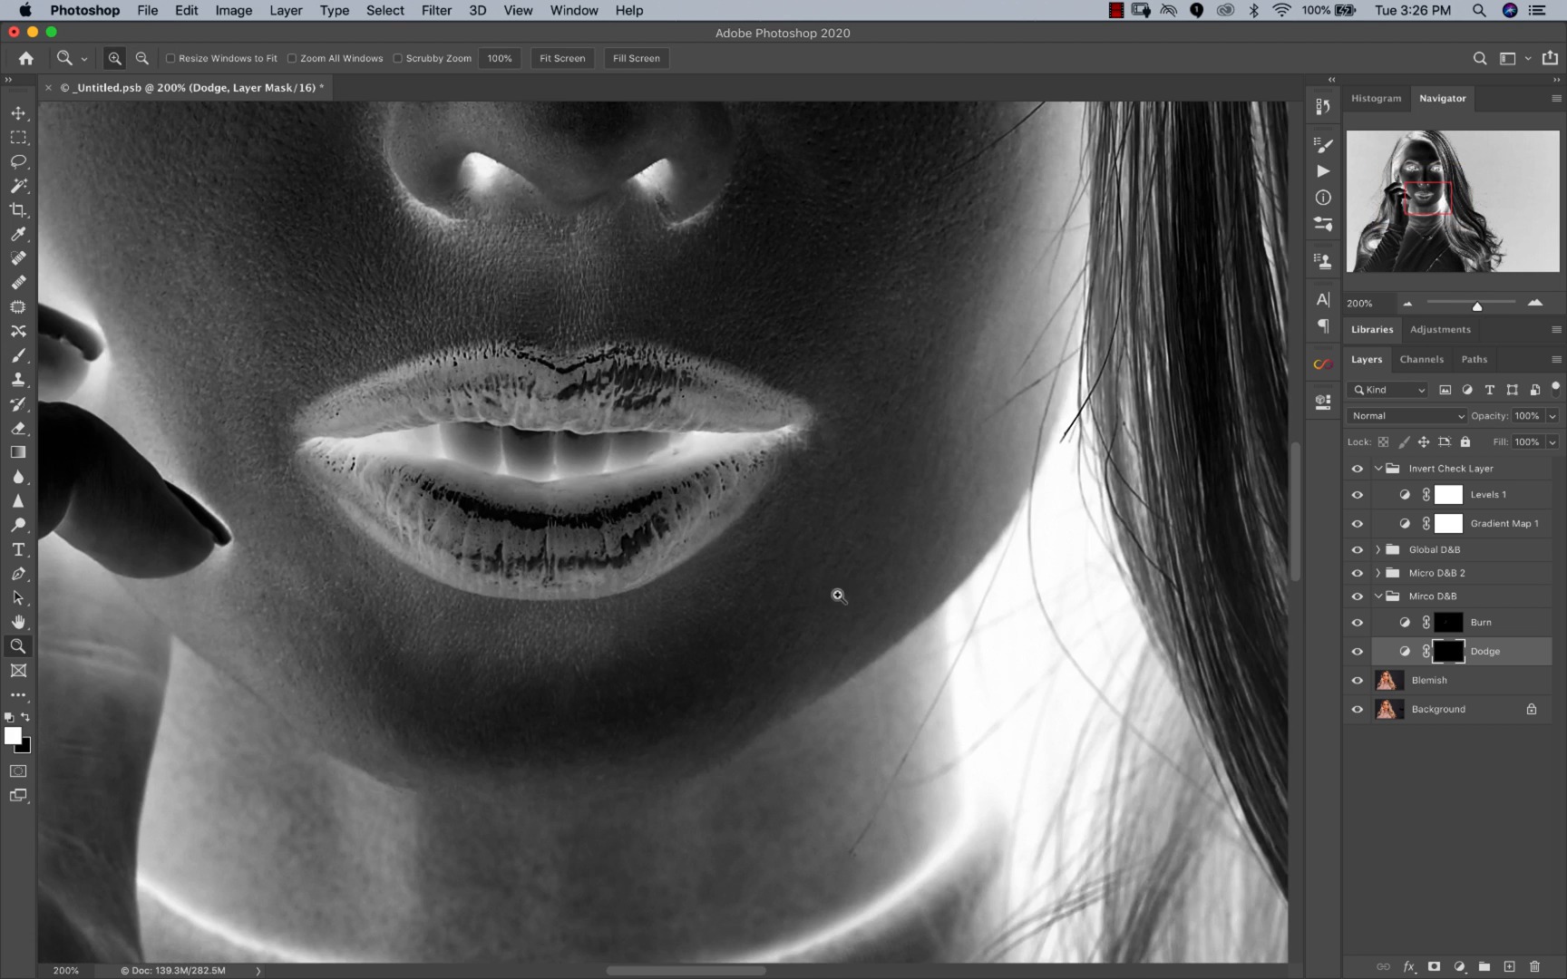
left_click(867, 594, "alt")
Step: Toggle the Mirco D&B group's visibility to compare the face with and without the dodge and burn
left_click(1360, 596)
left_click(1360, 596)
left_click(1363, 597)
left_click(1367, 598)
left_click(1375, 600)
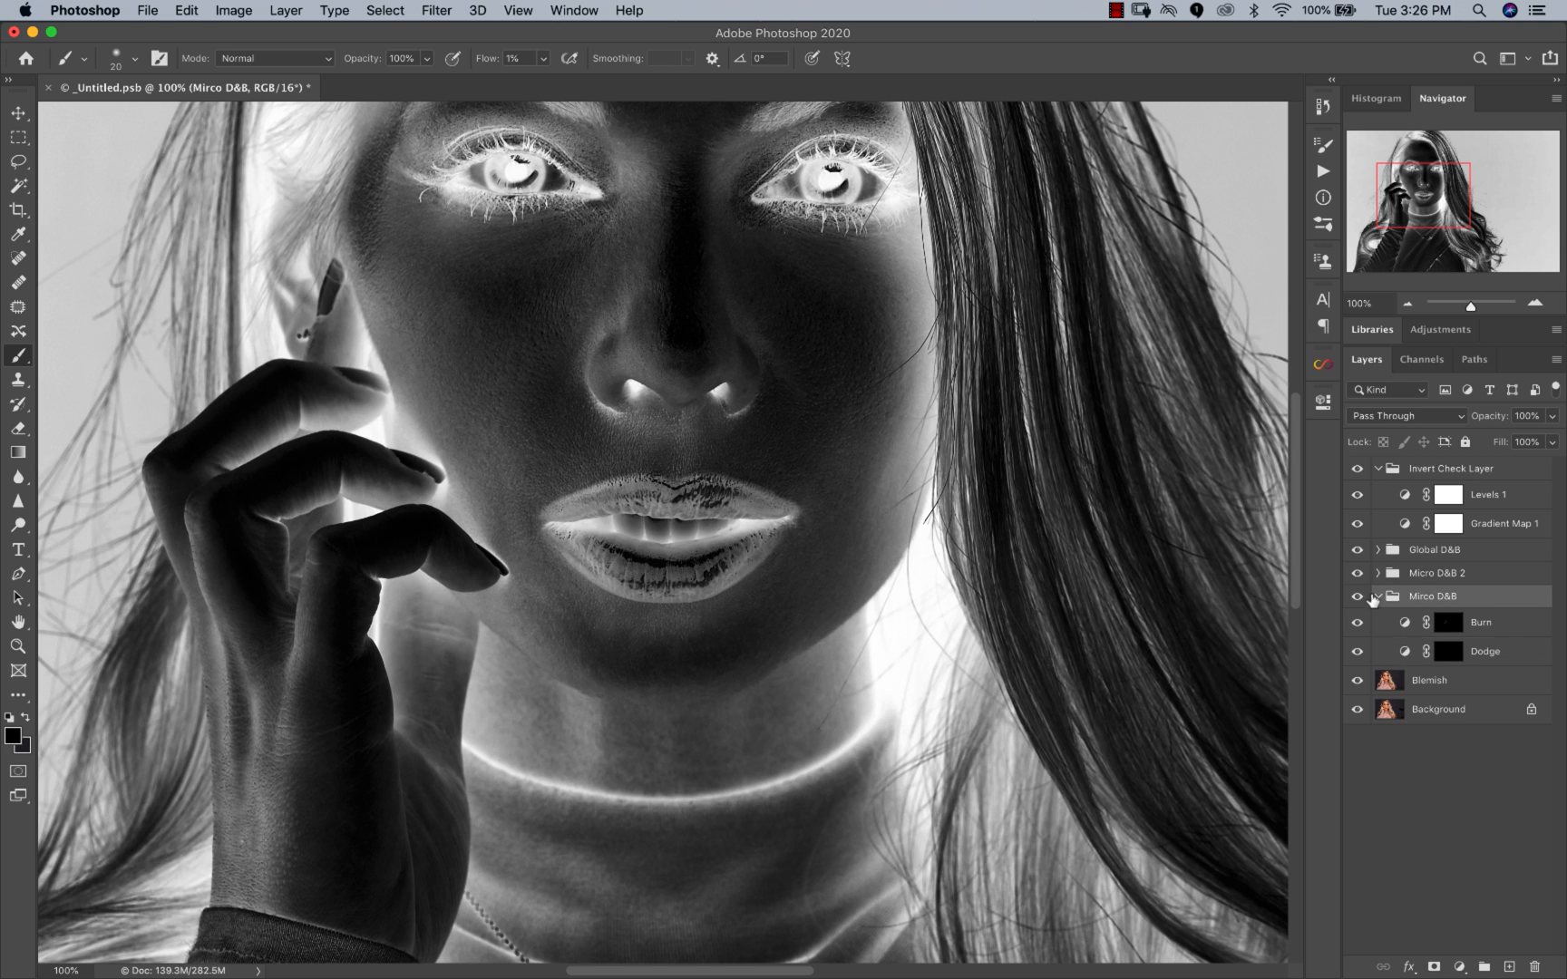
double_click(1386, 606)
left_click(1488, 534)
Step: Dodge fine uneven spots around the chin and jaw on the Dodge layer's mask at 200% zoom with a small brush
left_click(1447, 653)
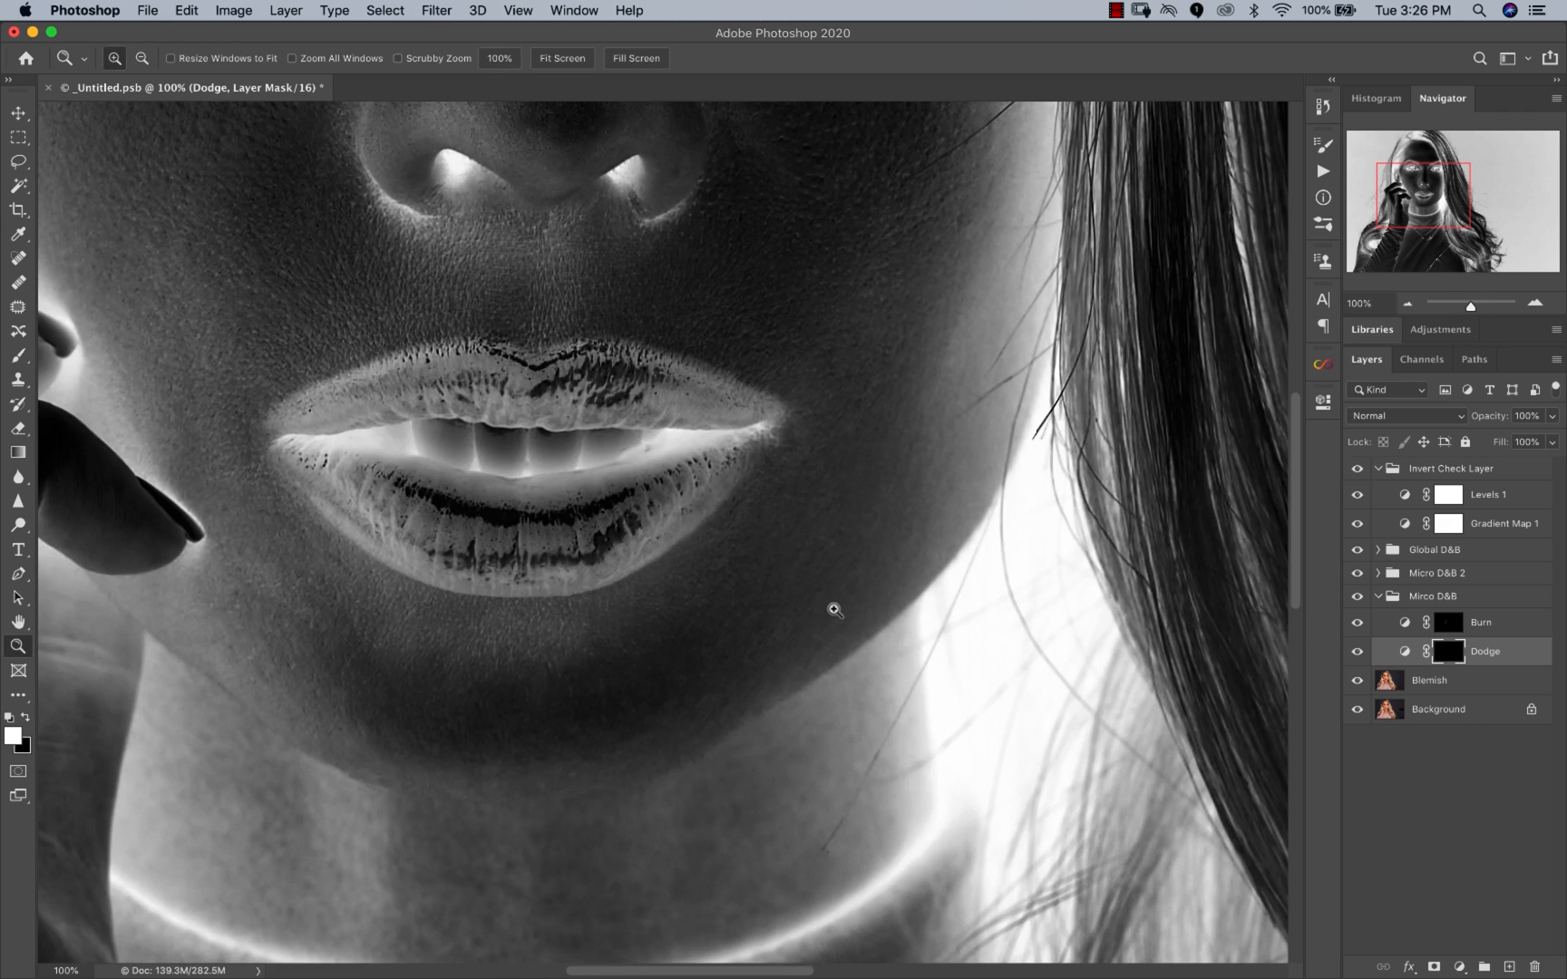
left_click(834, 606, "super+space")
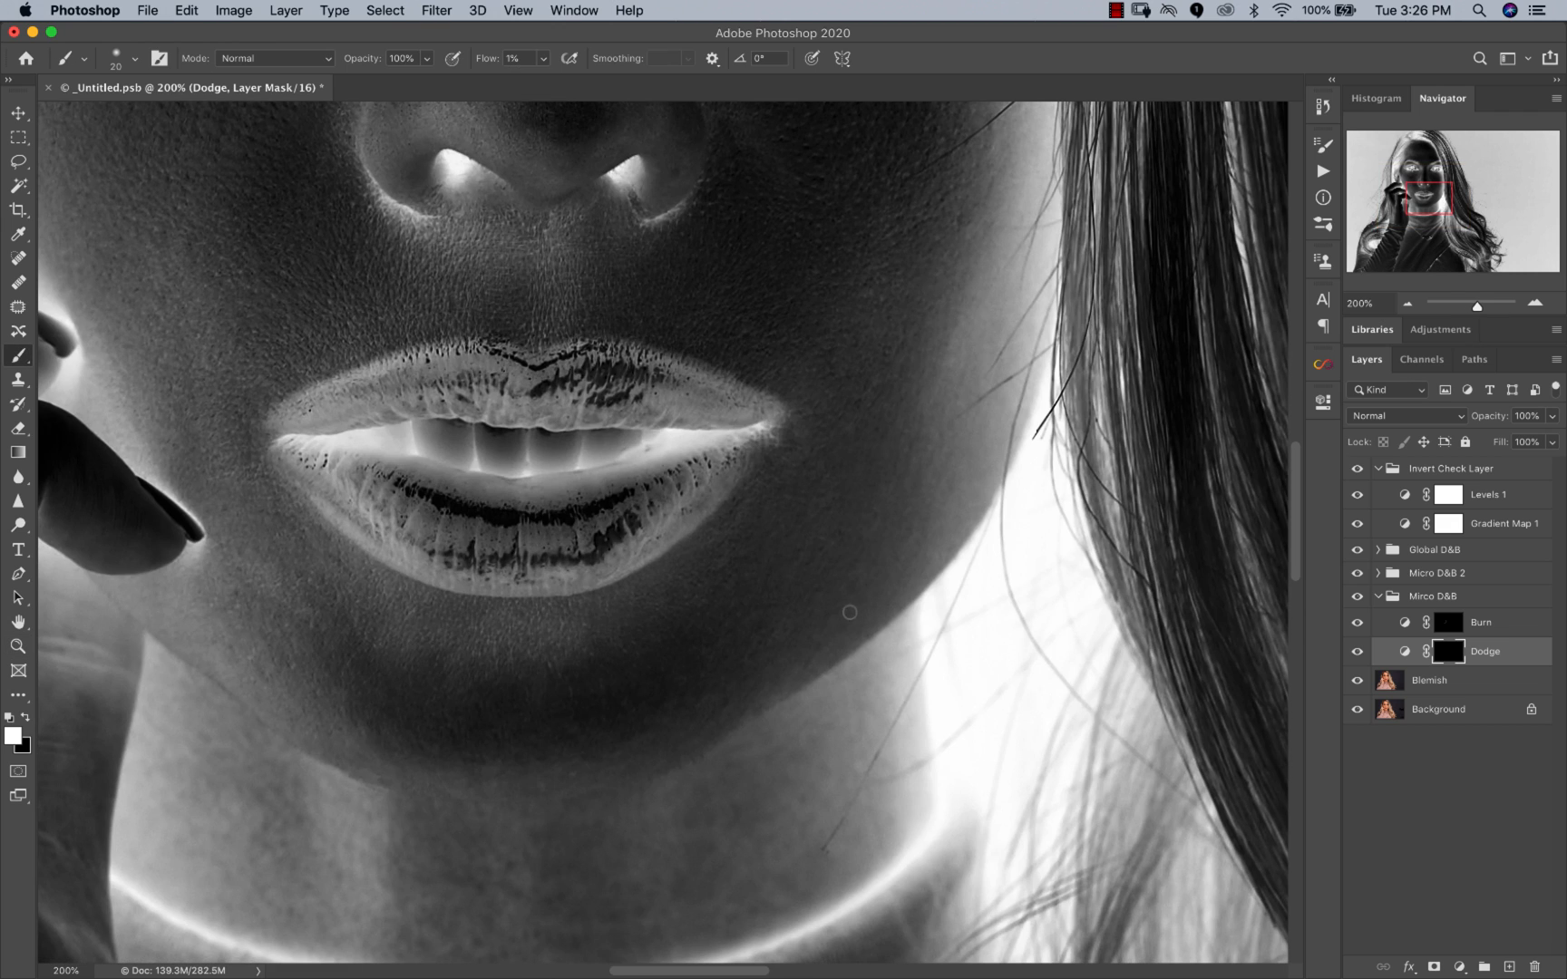
key("bracketleft")
key("bracketright")
key("bracketright")
key("bracketleft")
key("bracketright")
Step: Dodge broader uneven areas of the face at 100% zoom, varying the brush size up to 45 px
left_click(859, 594, "alt")
left_click(855, 567, "alt")
left_click(850, 545, "super")
key("bracketright")
key("bracketright")
key("bracketright")
key("bracketright")
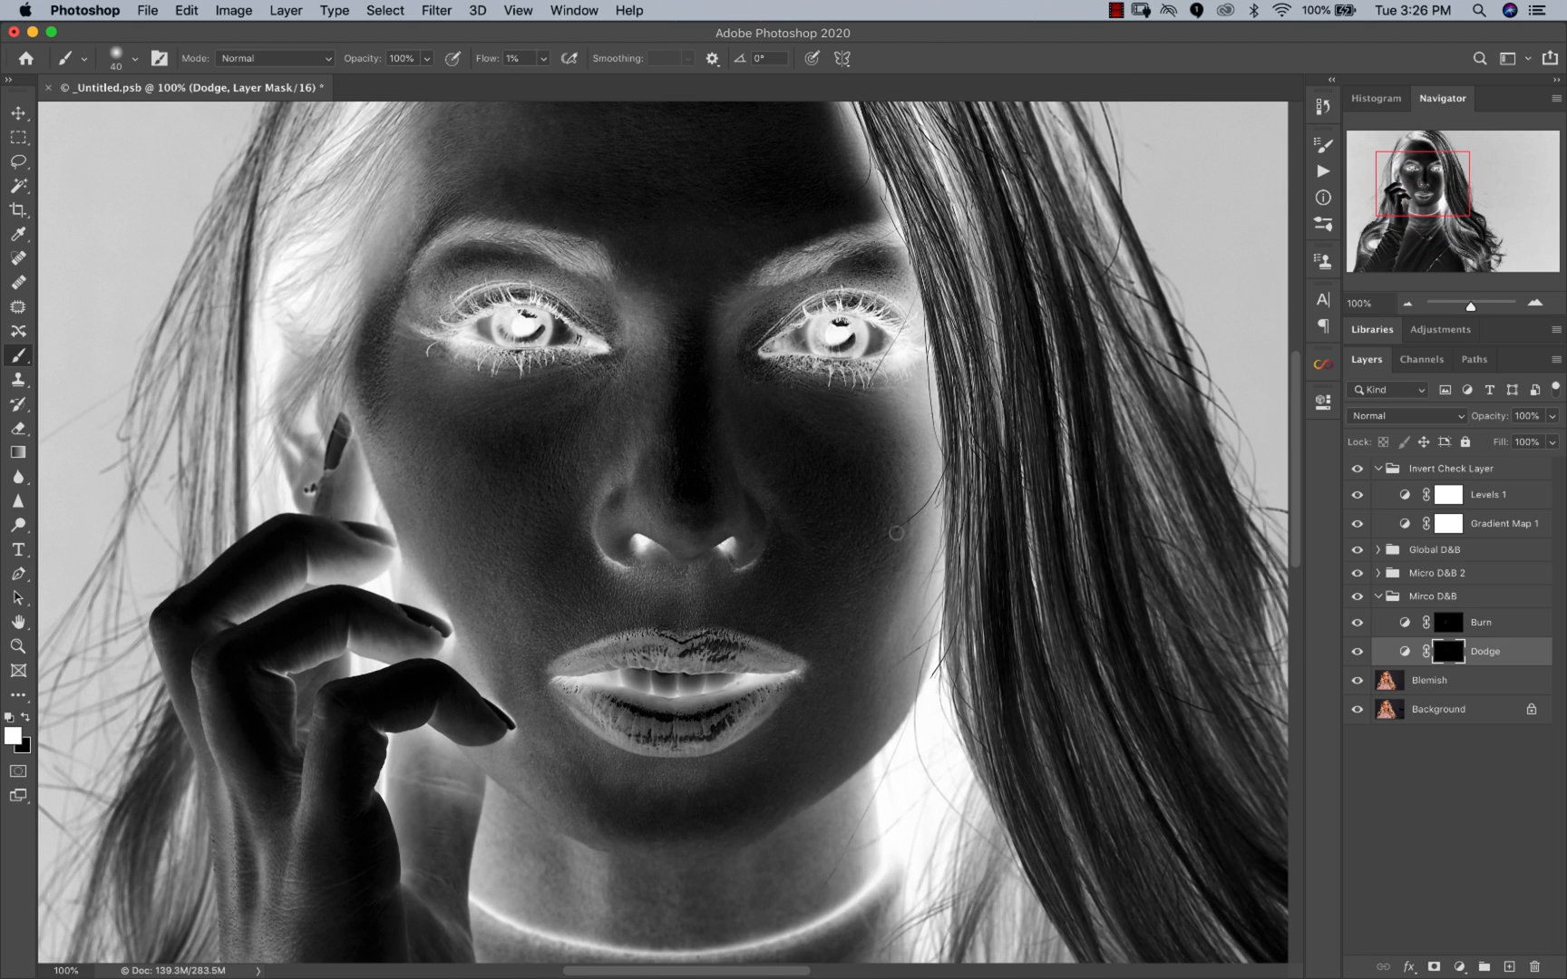
key("bracketleft")
key("bracketleft")
key("bracketleft")
key("bracketright")
key("bracketright")
key("bracketright")
Step: Target the Burn layer's mask and burn uneven skin above the upper lip with a 45 px brush
key("alt+bracketright")
key("alt+bracketright")
left_click(1450, 628)
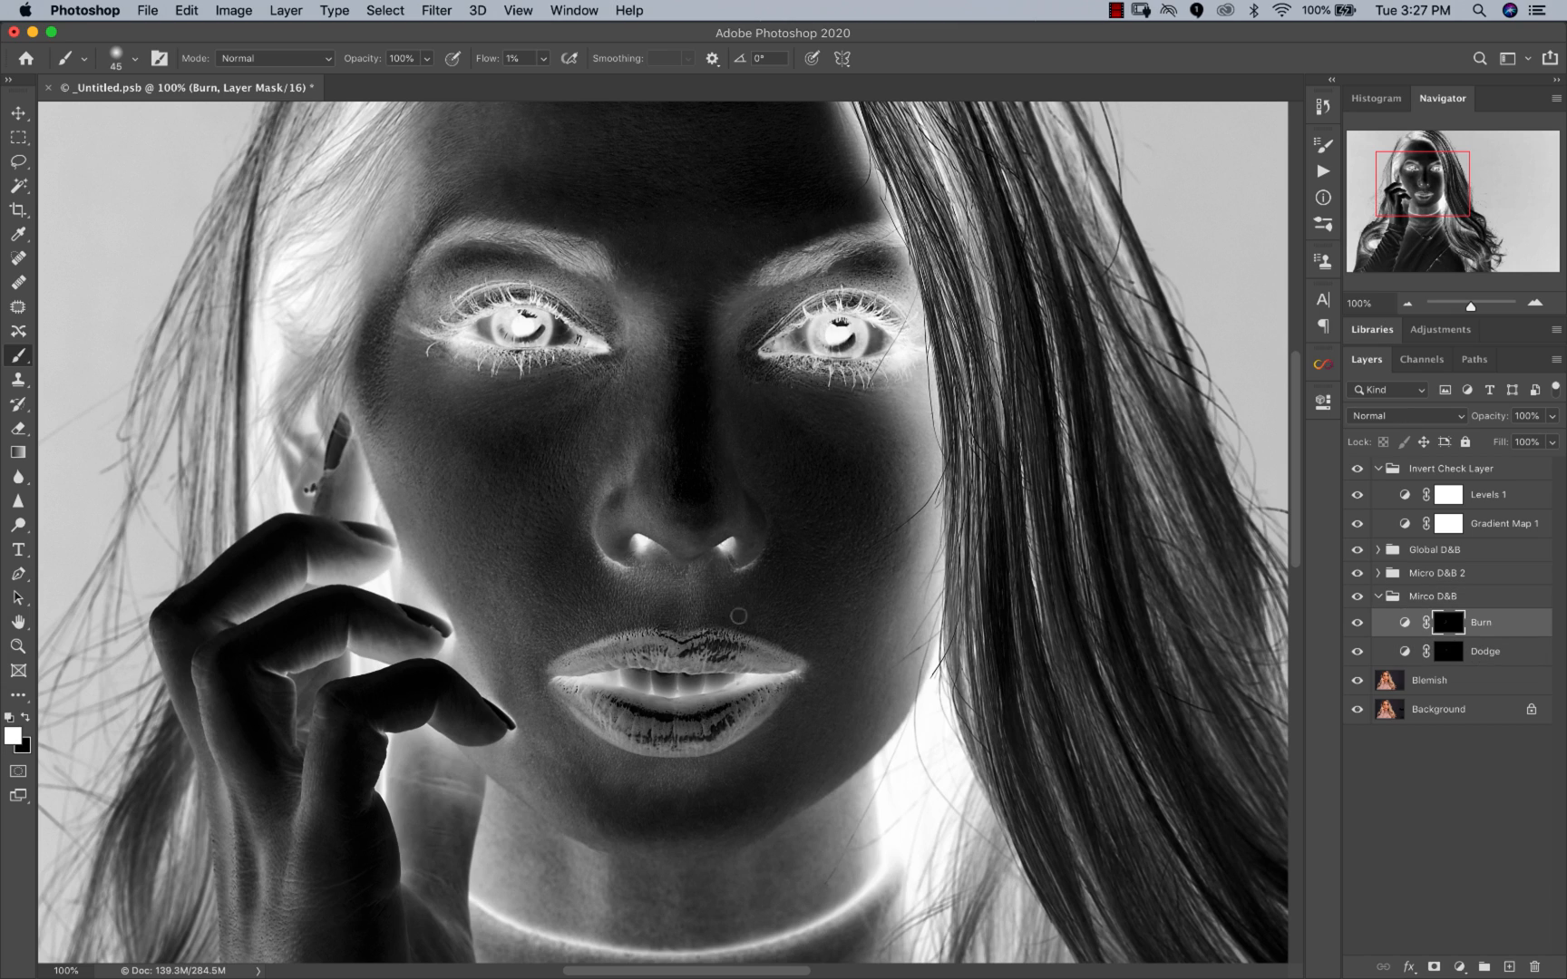
Step: Examine the whole portrait in colour, and return to the inverted check view of the face at 100% zoom
left_click(1357, 469)
key("z")
key("super+0")
key("b")
left_click(1357, 469)
key("z")
left_click(573, 471)
left_click(573, 470)
key("b")
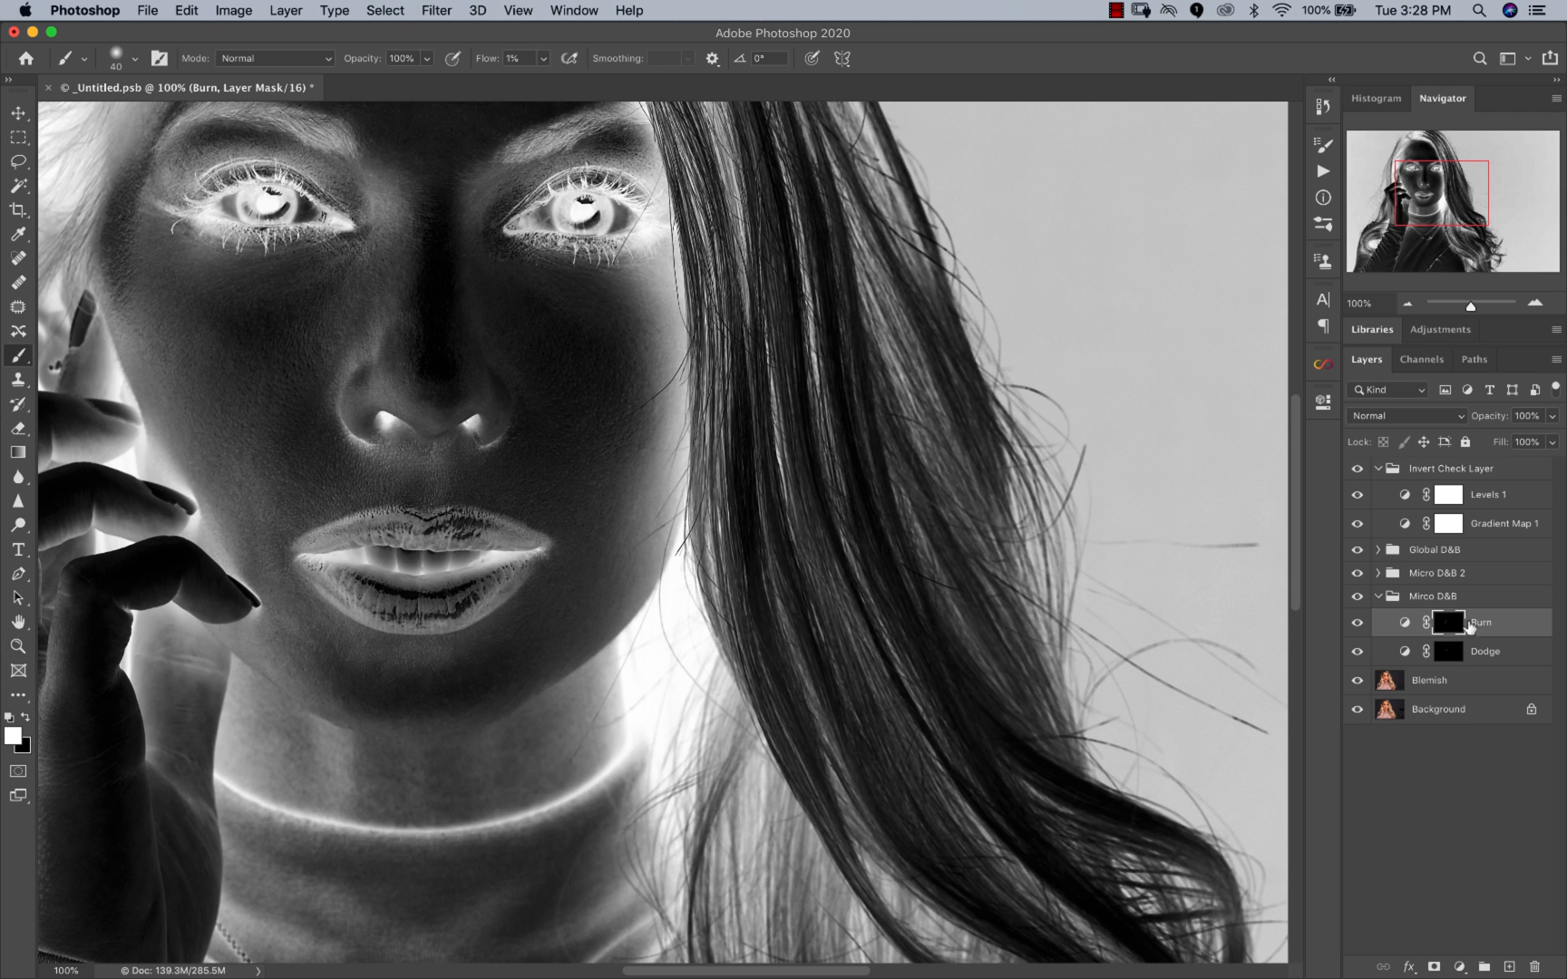
Step: Compare the colour portrait with and without the Mirco D&B group at 66.67% zoom, and restore the inverted check view
key("bracketleft")
left_click(1358, 469)
left_click(1358, 598)
key("z")
left_click(1018, 675, "alt")
key("b")
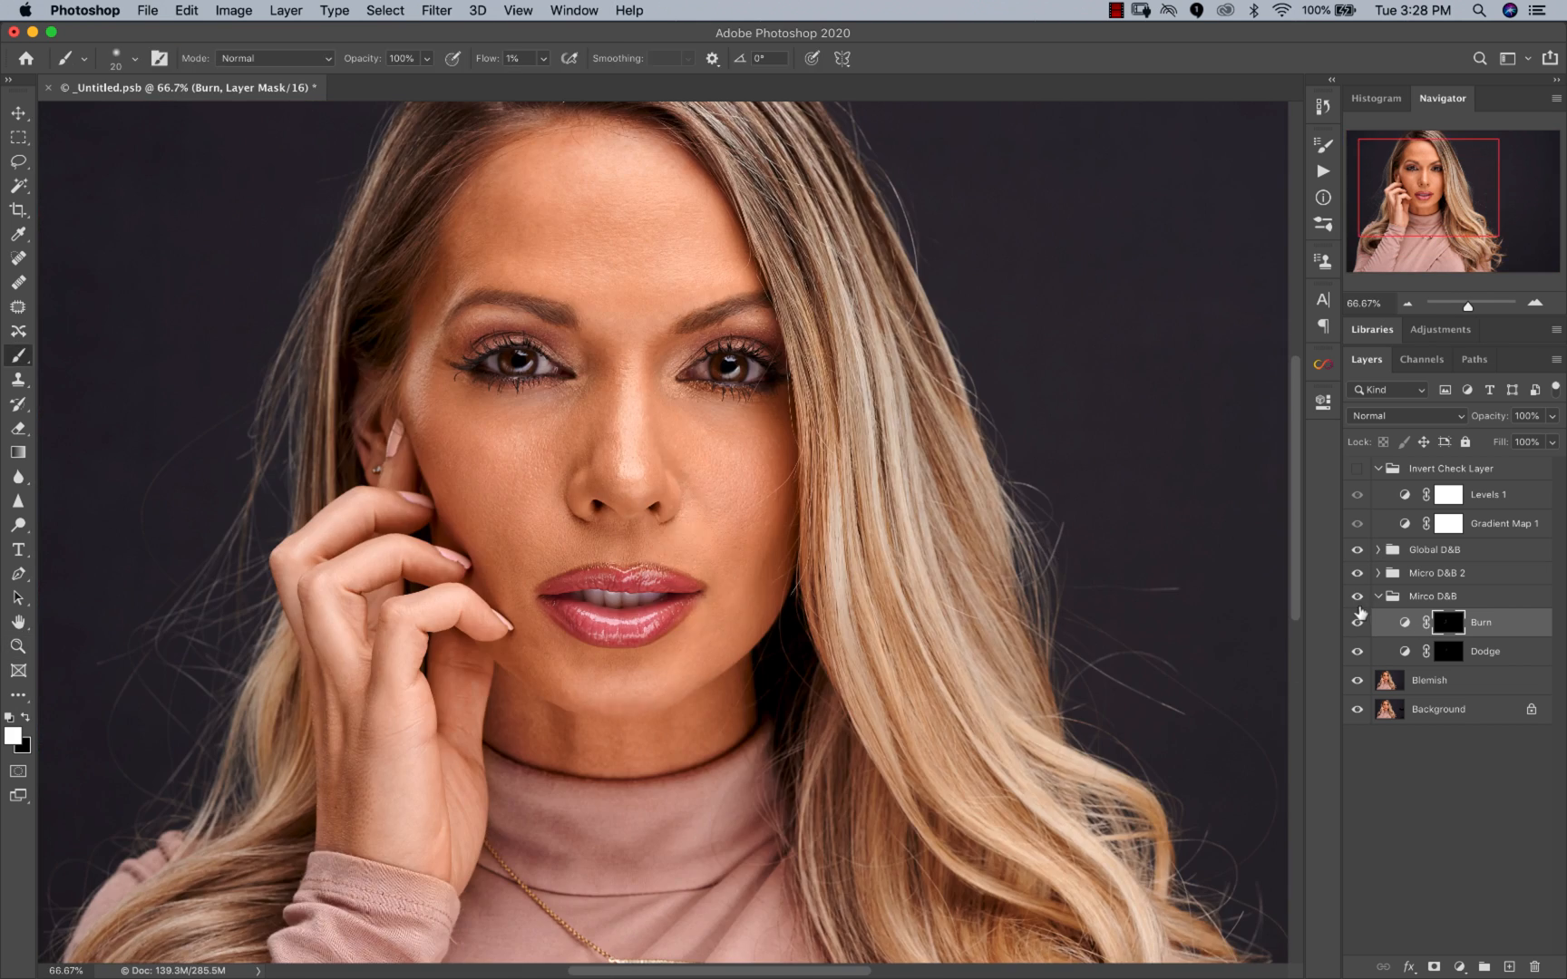
left_click(1358, 597)
left_click(1357, 469)
Step: Reduce the brush to 15 px and compare the face at 100% zoom with and without the Mirco D&B group
key("super+1")
key("bracketleft")
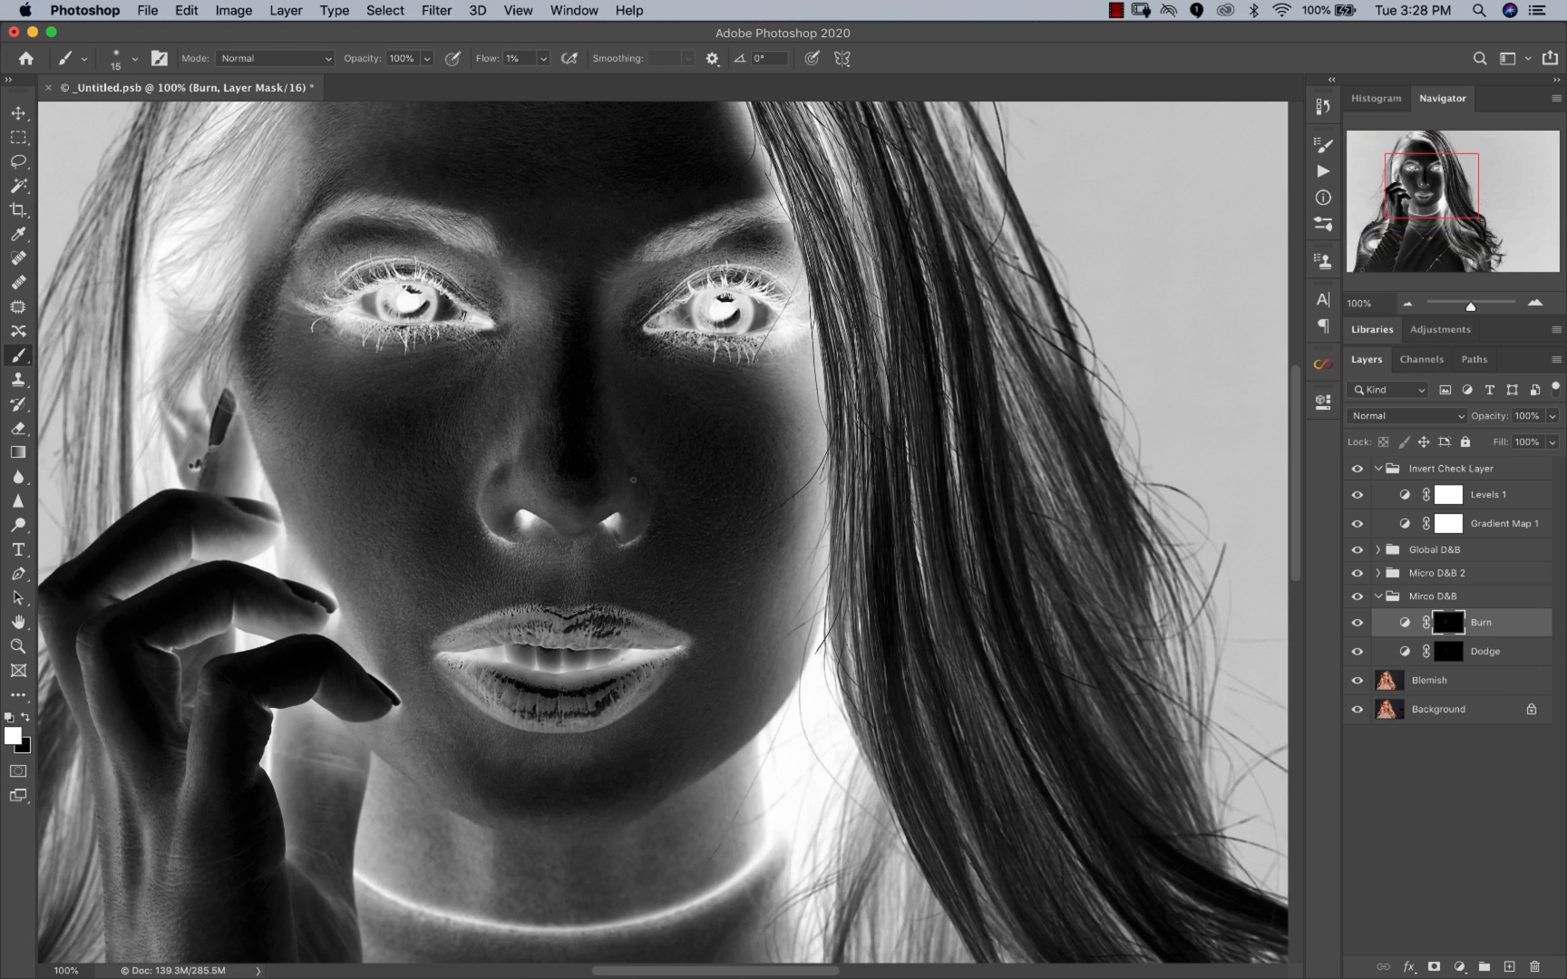
left_click(1357, 469)
left_click(1358, 598)
left_click(1357, 598)
left_click(1358, 469)
Step: Even out fine spots beside the nose at 300% zoom, using 8 px on the Dodge mask and 10 px on the Burn mask
left_click(646, 478, "super")
left_click(646, 478, "super")
left_click(1444, 651)
key("bracketleft")
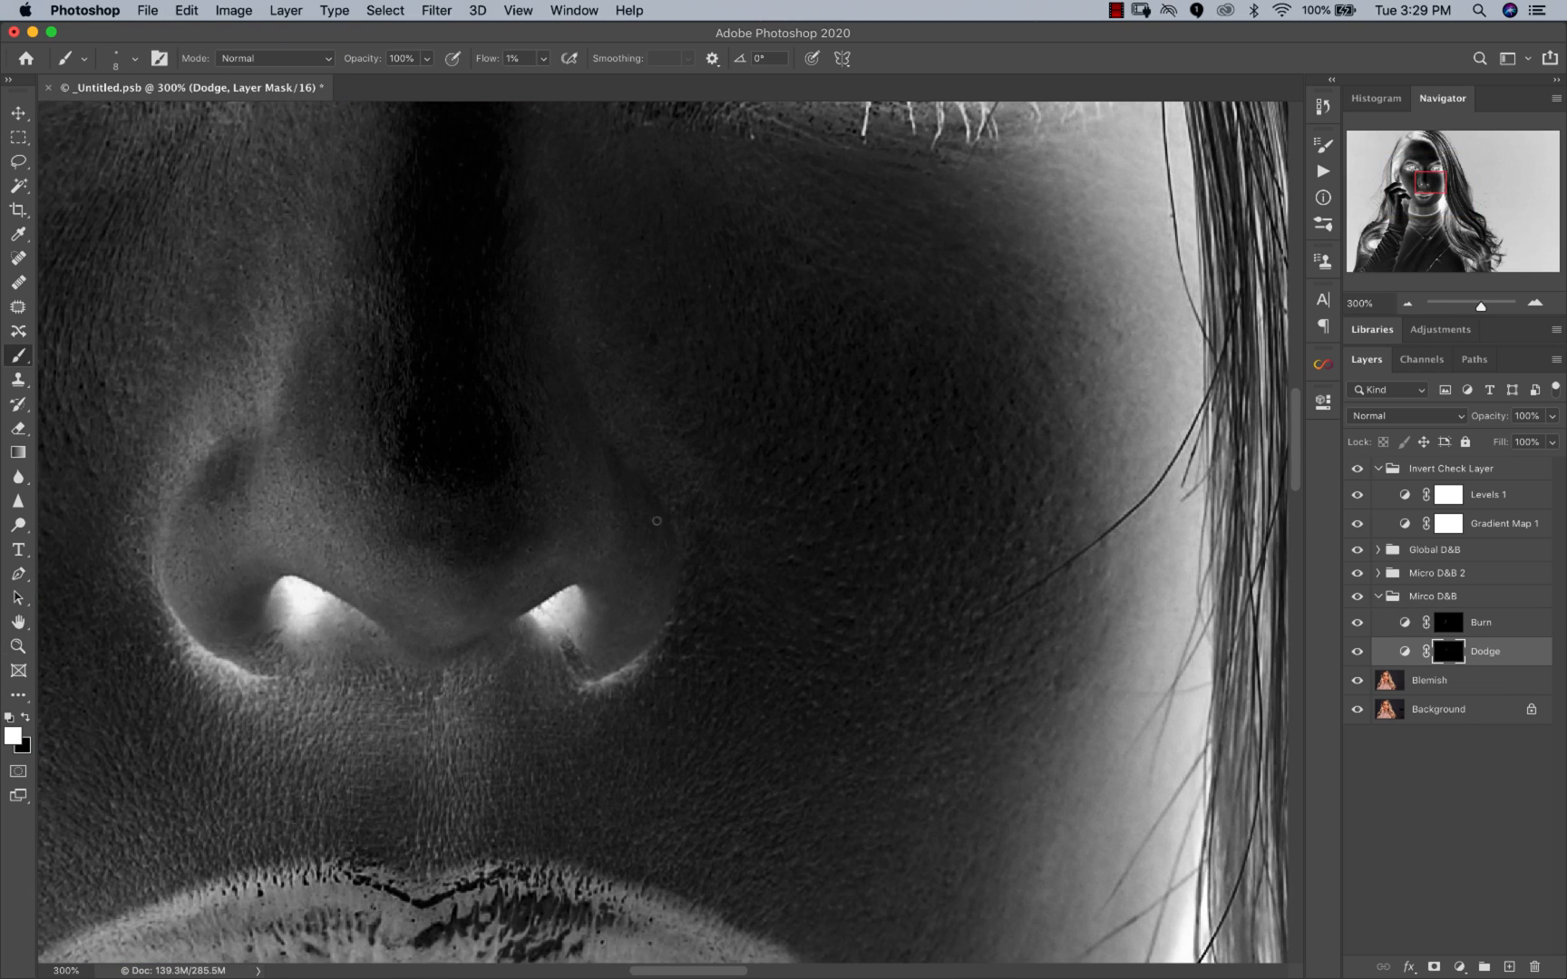
key("alt+bracketright")
key("bracketright")
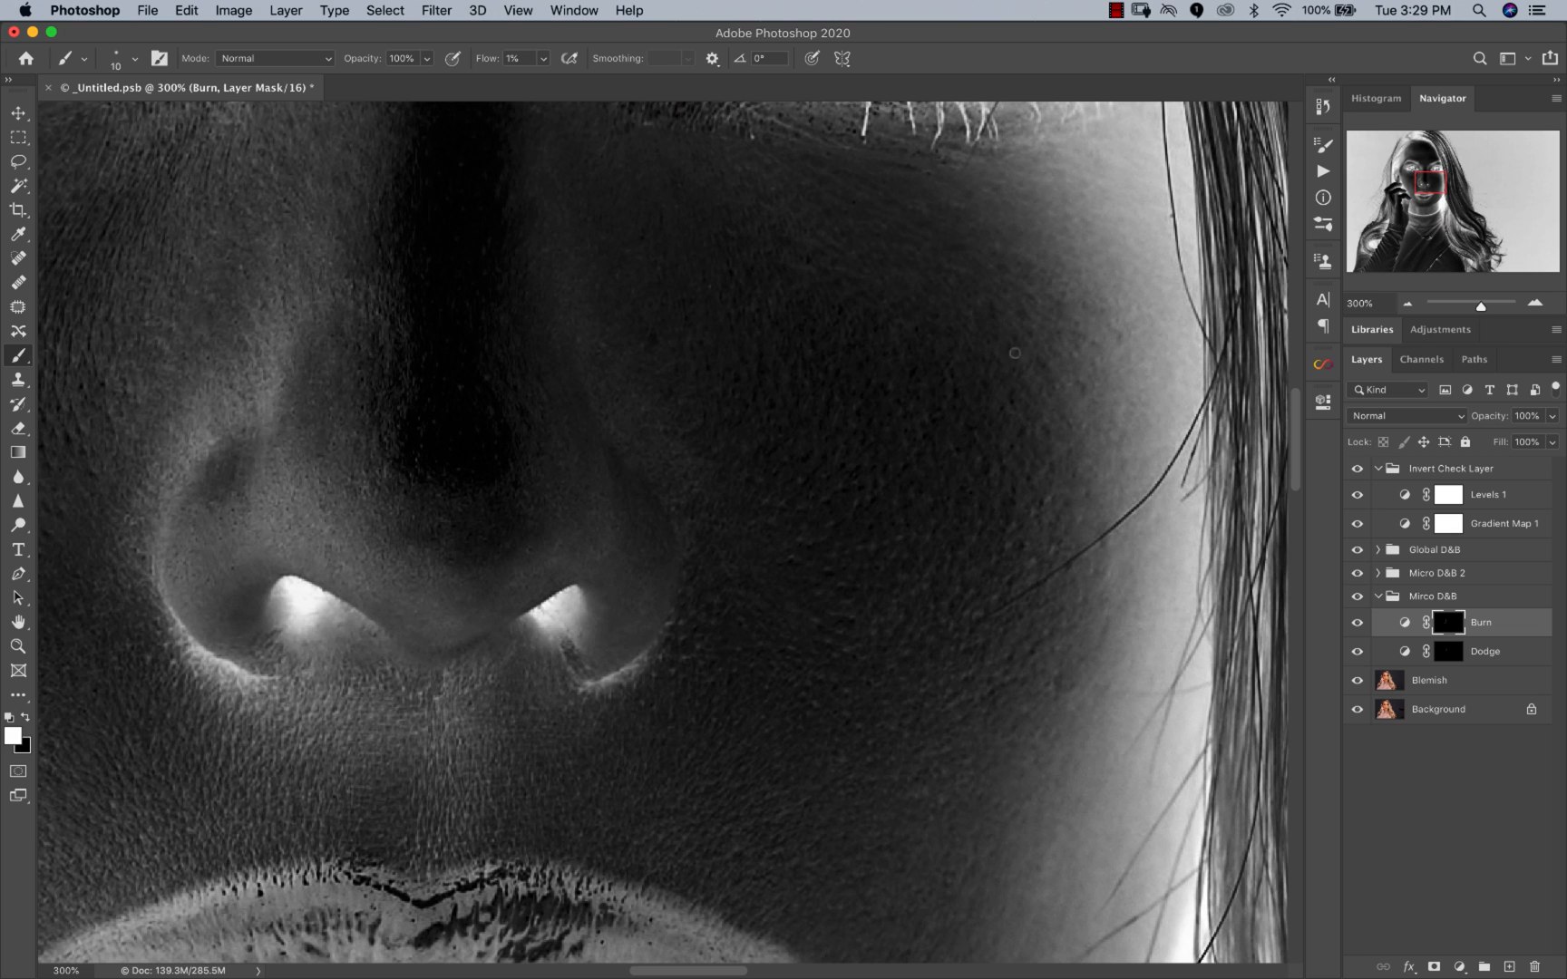
Step: Enlarge the brush to 30 px and dodge the skin under the eye on the Dodge layer's mask
key("bracketright")
key("bracketright")
key("bracketright")
key("bracketright")
key("bracketright")
key("alt+bracketleft")
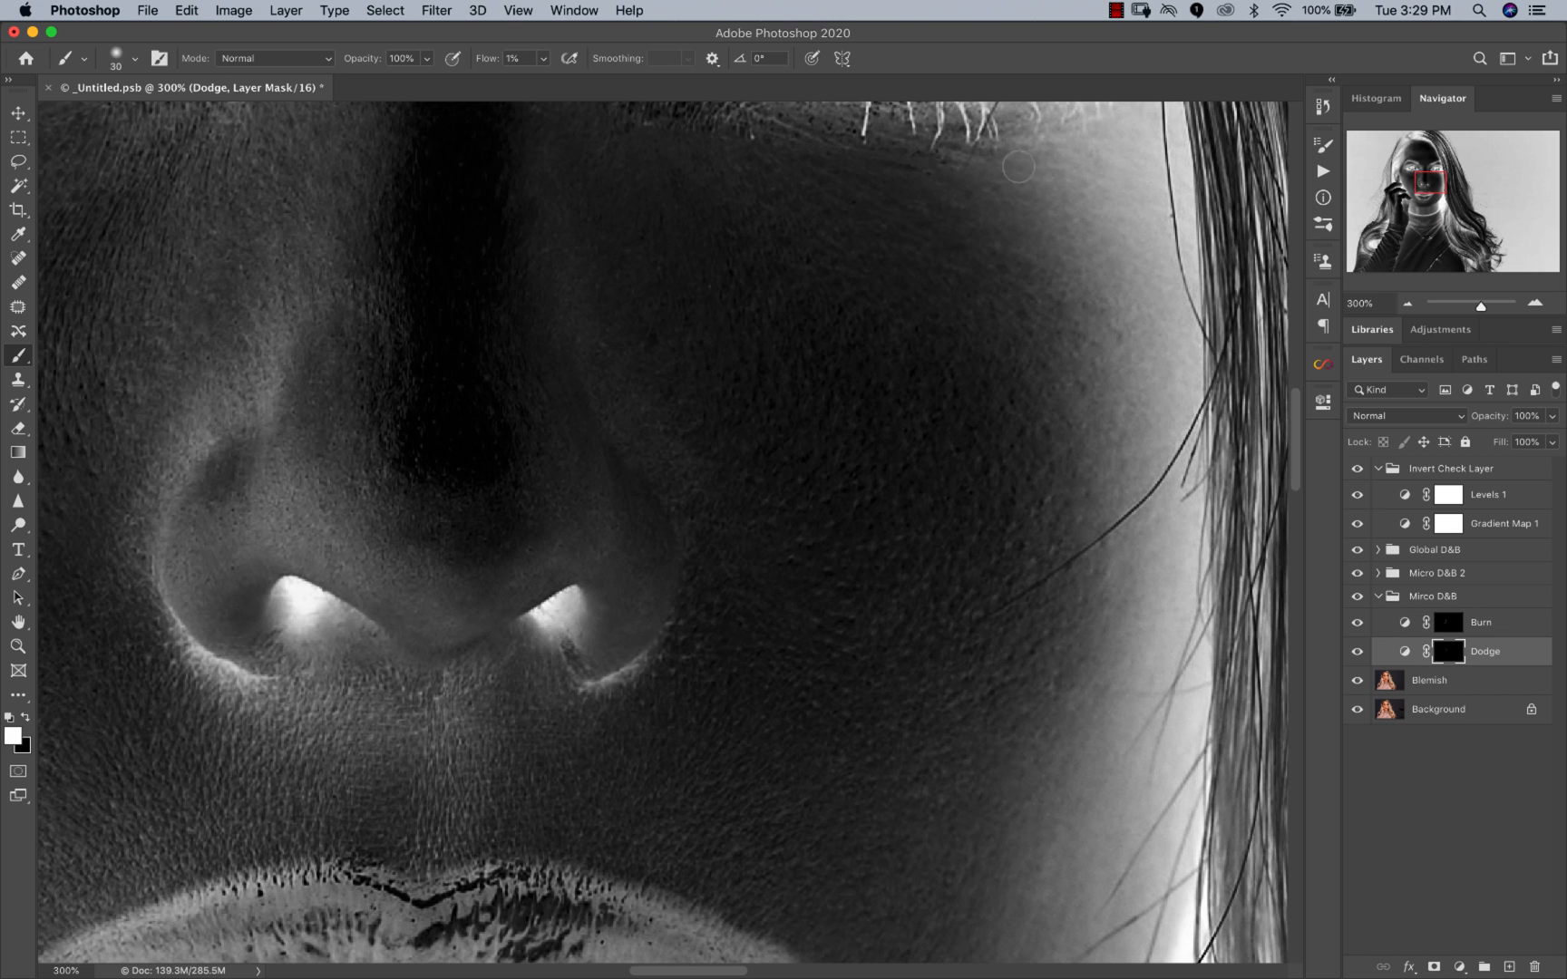
Step: Burn fine uneven spots on the cheek on the Burn layer's mask with a progressively smaller brush
left_click(1449, 624)
key("bracketleft")
key("bracketleft")
key("bracketleft")
key("bracketleft")
key("bracketleft")
key("bracketleft")
Step: Dodge the eye and nose area on the Dodge layer's mask at 200% zoom, reducing the brush from 50 px
left_click(1455, 658)
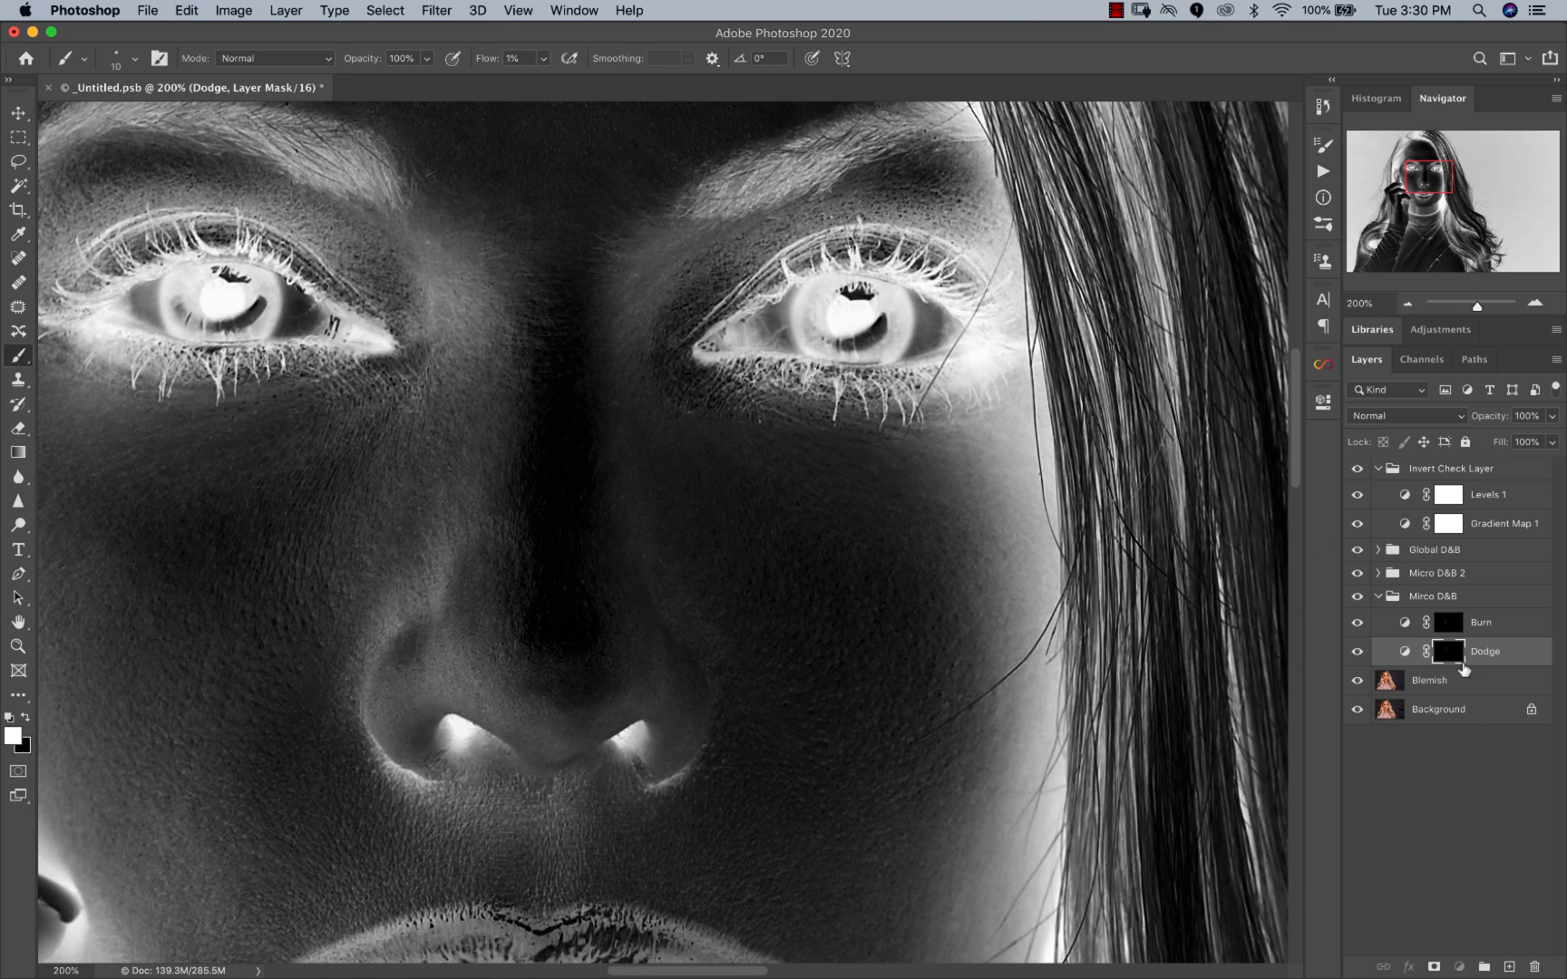
key("bracketleft")
key("bracketleft")
key("bracketleft")
Step: Even out fine tonal spots around the mouth and chin, alternating the Burn and Dodge masks at 200% zoom
left_click(1447, 622)
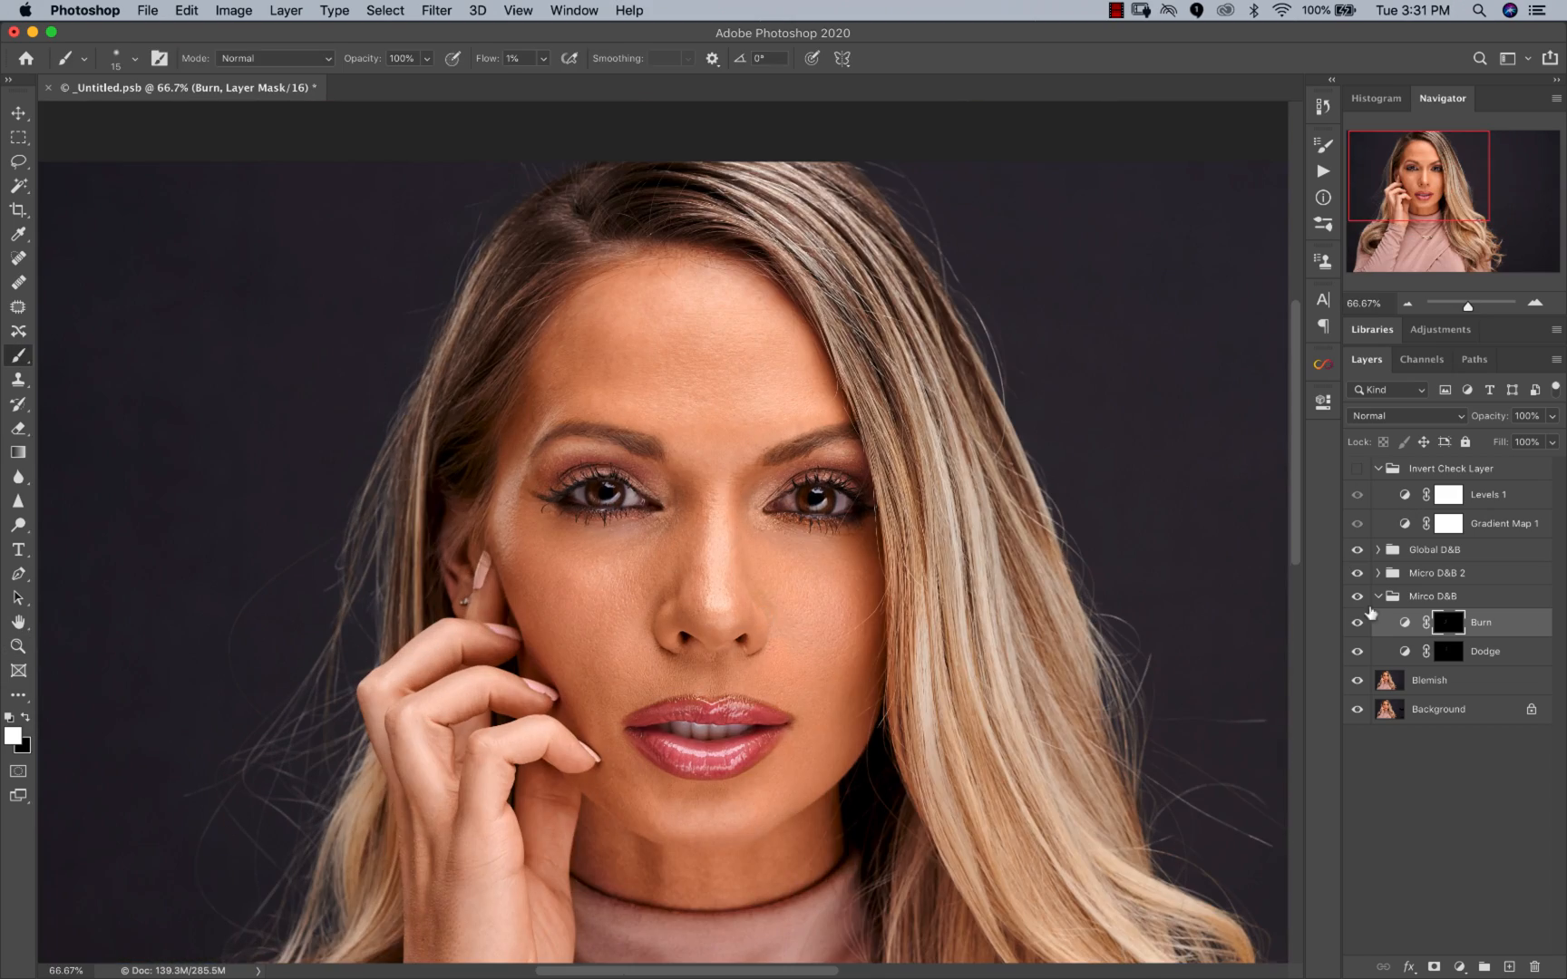
left_click(780, 662)
key("alt+bracketleft")
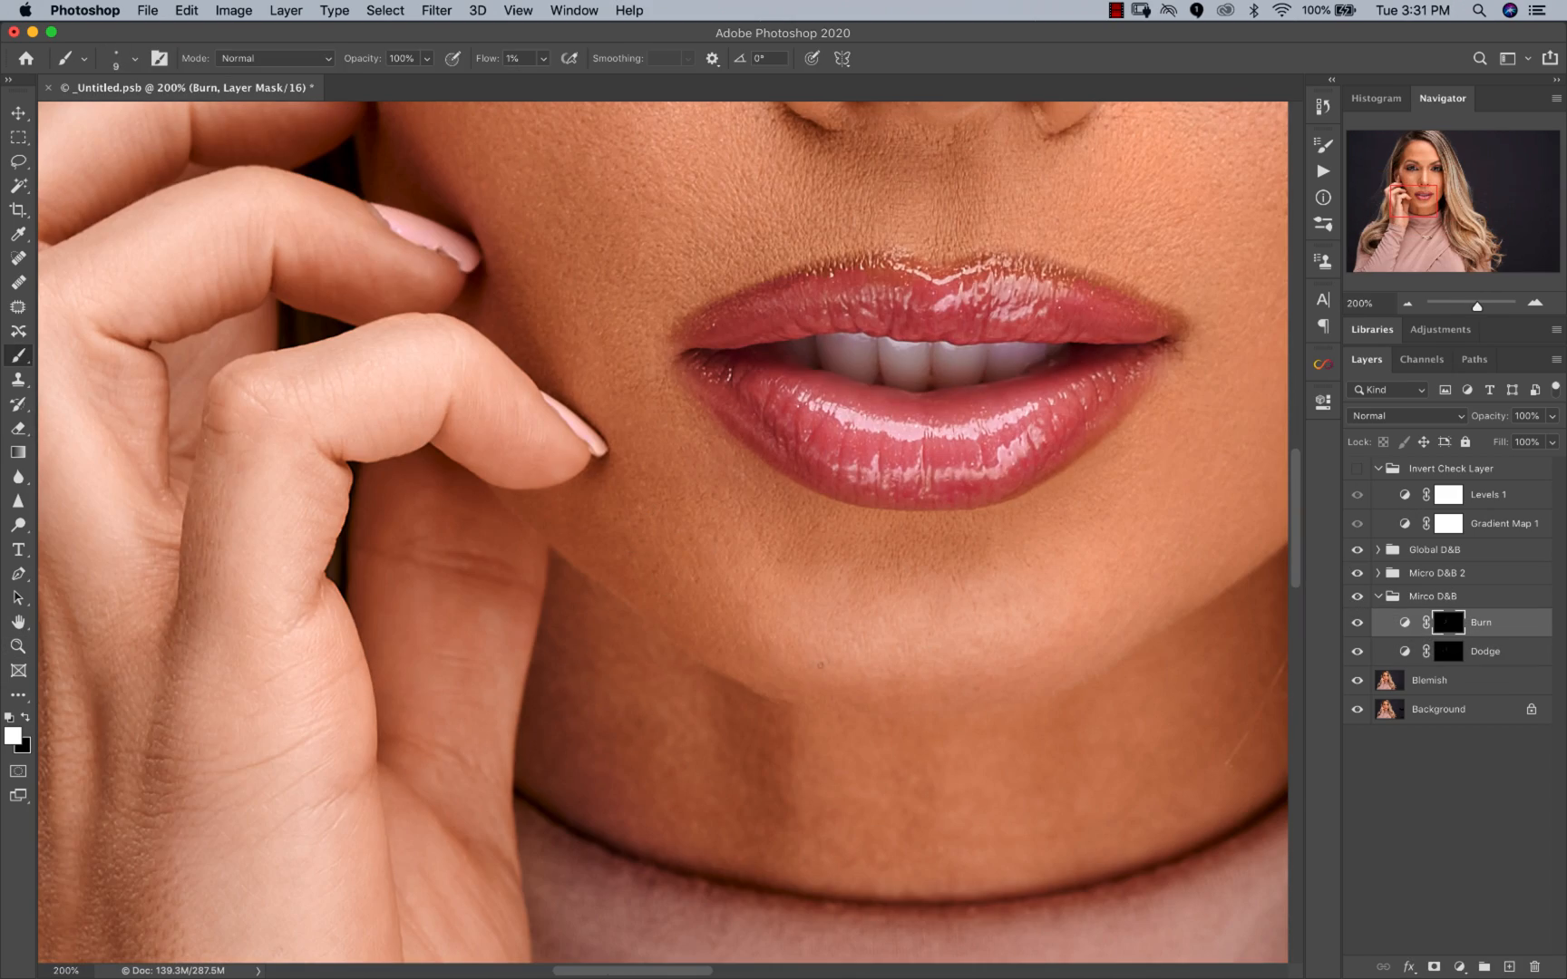
left_click(1456, 654)
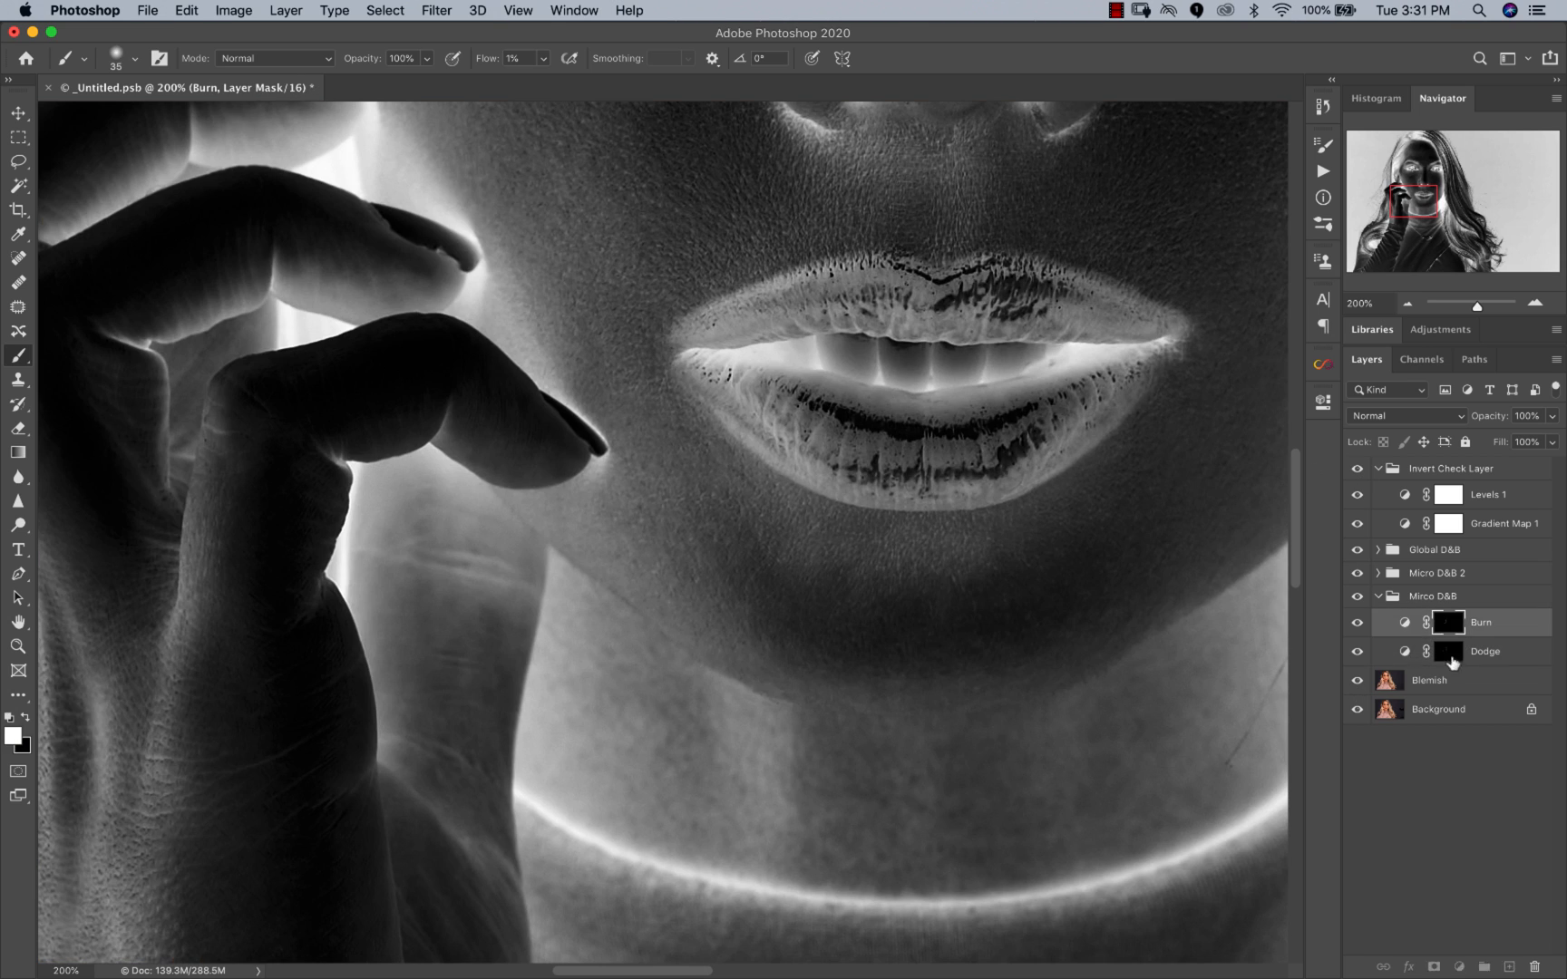
left_click(1454, 662)
Step: Burn fine uneven spots around the eyes on the Burn layer's mask at 300% zoom, reducing the brush to 10 px
key("alt+bracketright")
key("bracketleft")
key("bracketleft")
key("bracketleft")
key("bracketleft")
key("bracketleft")
key("bracketleft")
key("bracketleft")
key("bracketleft")
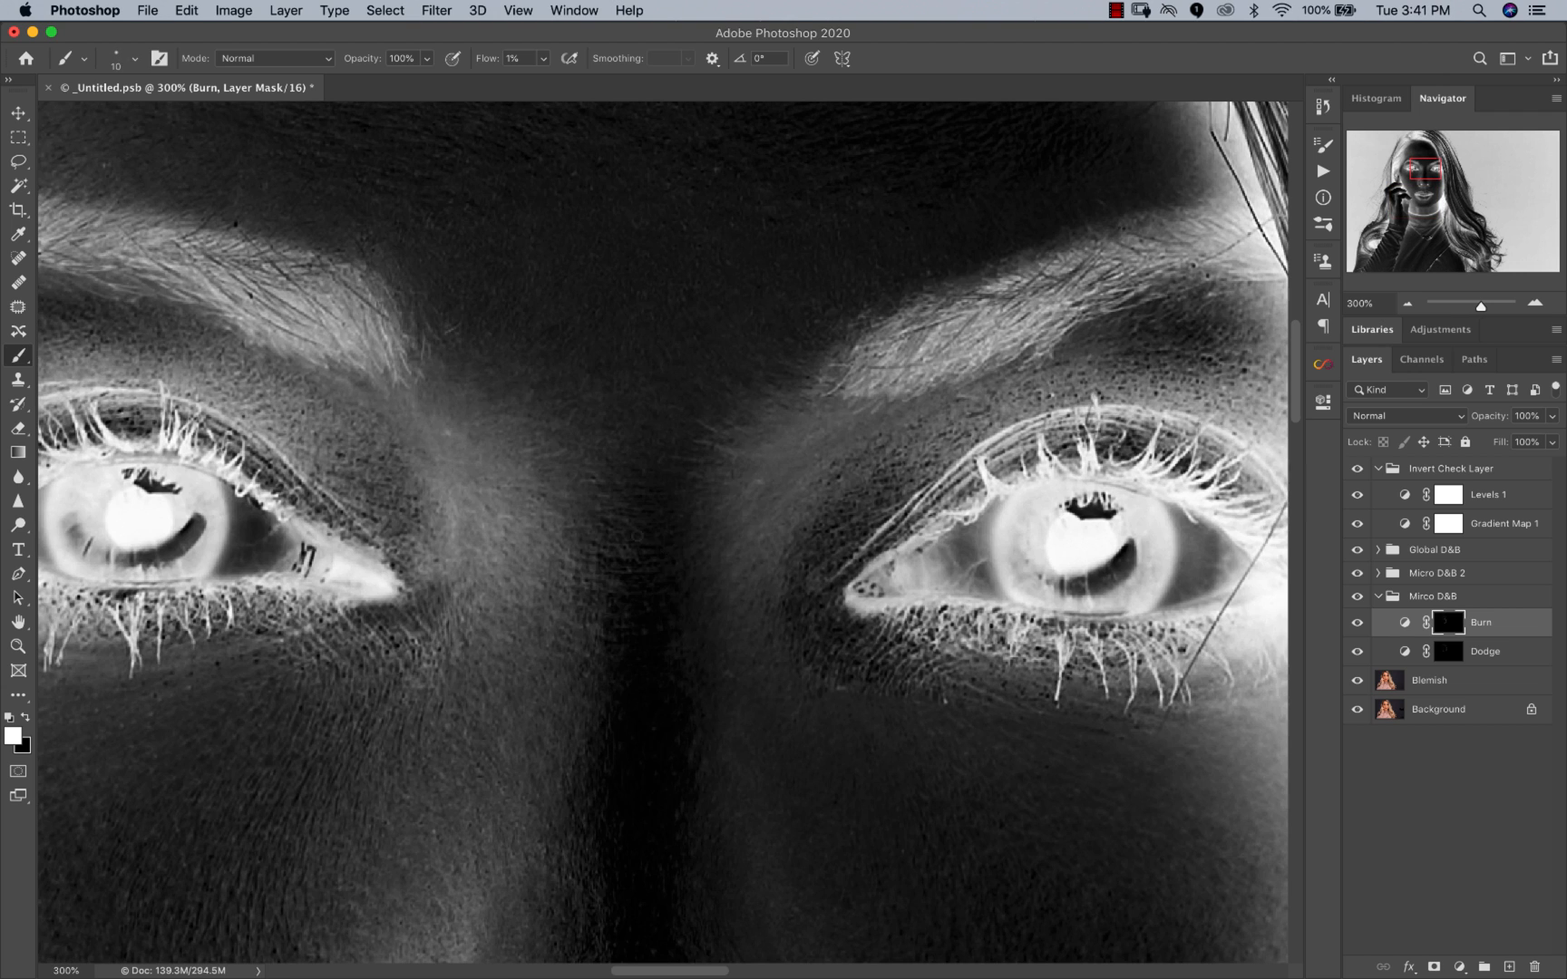
Step: Smooth the skin between the eyes, using 9 px on the Dodge mask and 15 px on the Burn mask
key("alt+bracketleft")
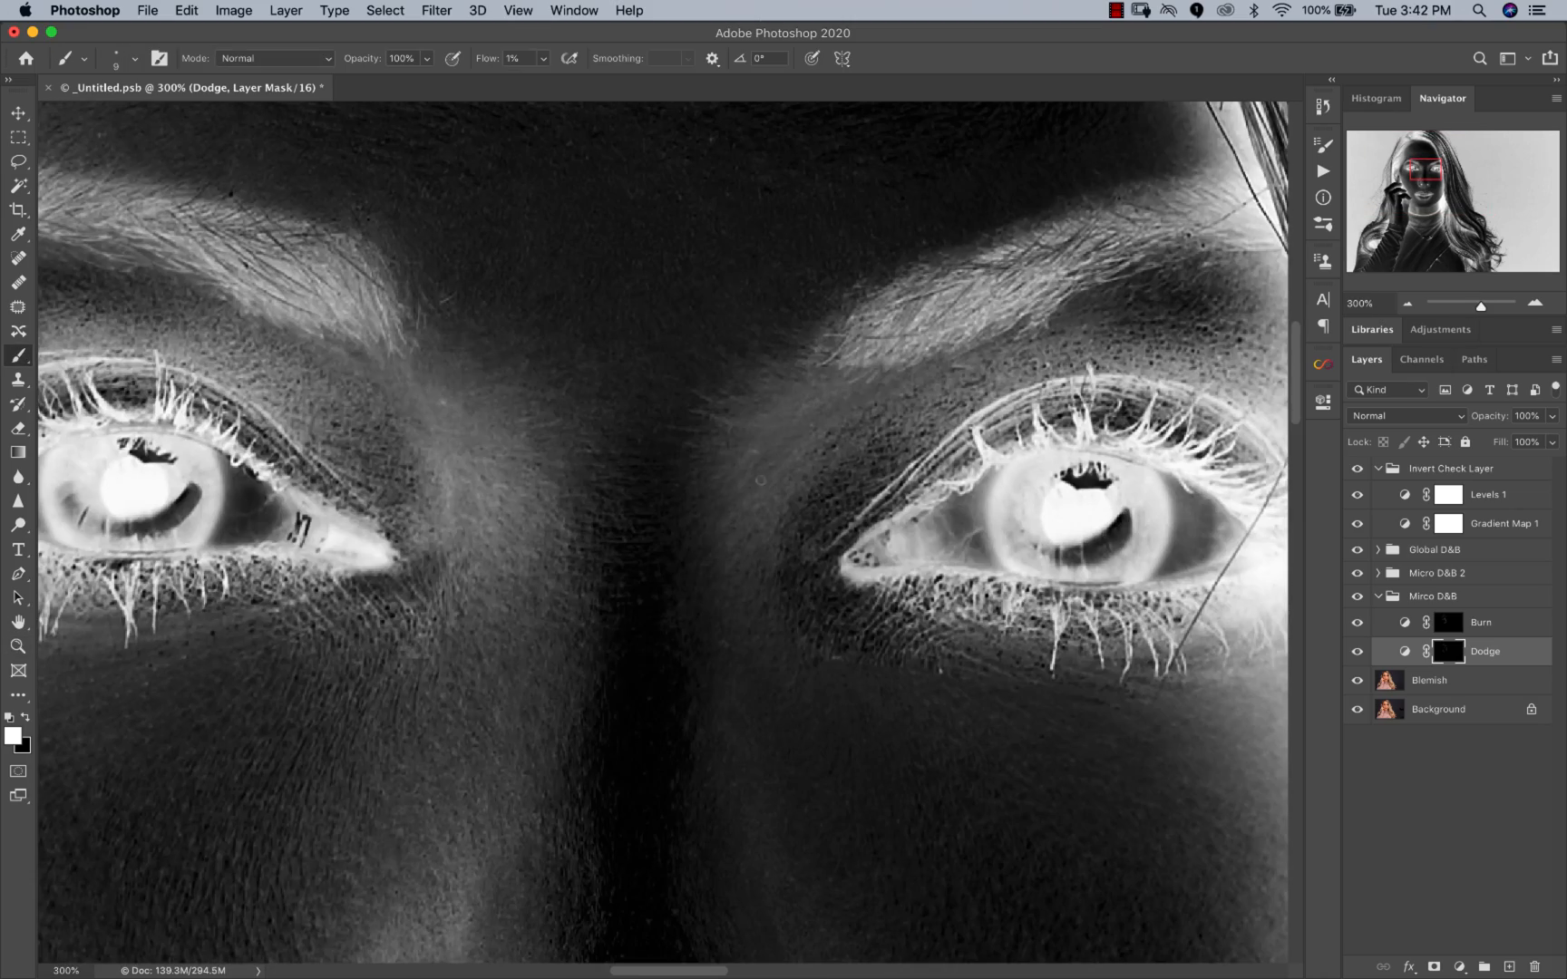
key("alt+bracketright")
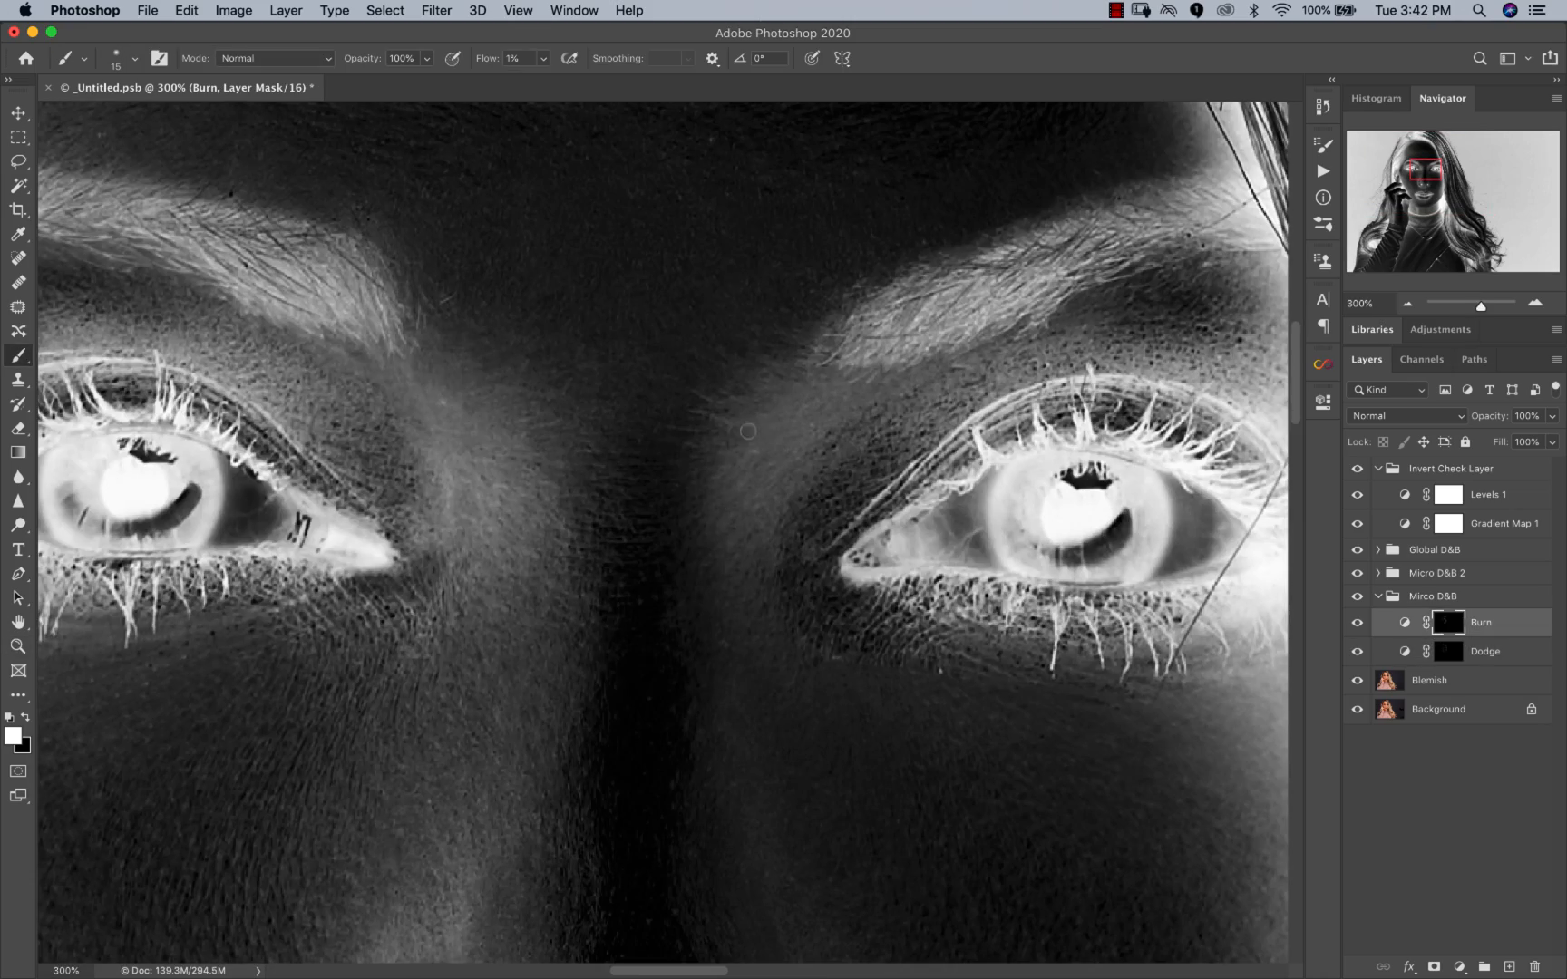
left_click(1449, 654)
key("bracketleft")
key("bracketleft")
key("bracketleft")
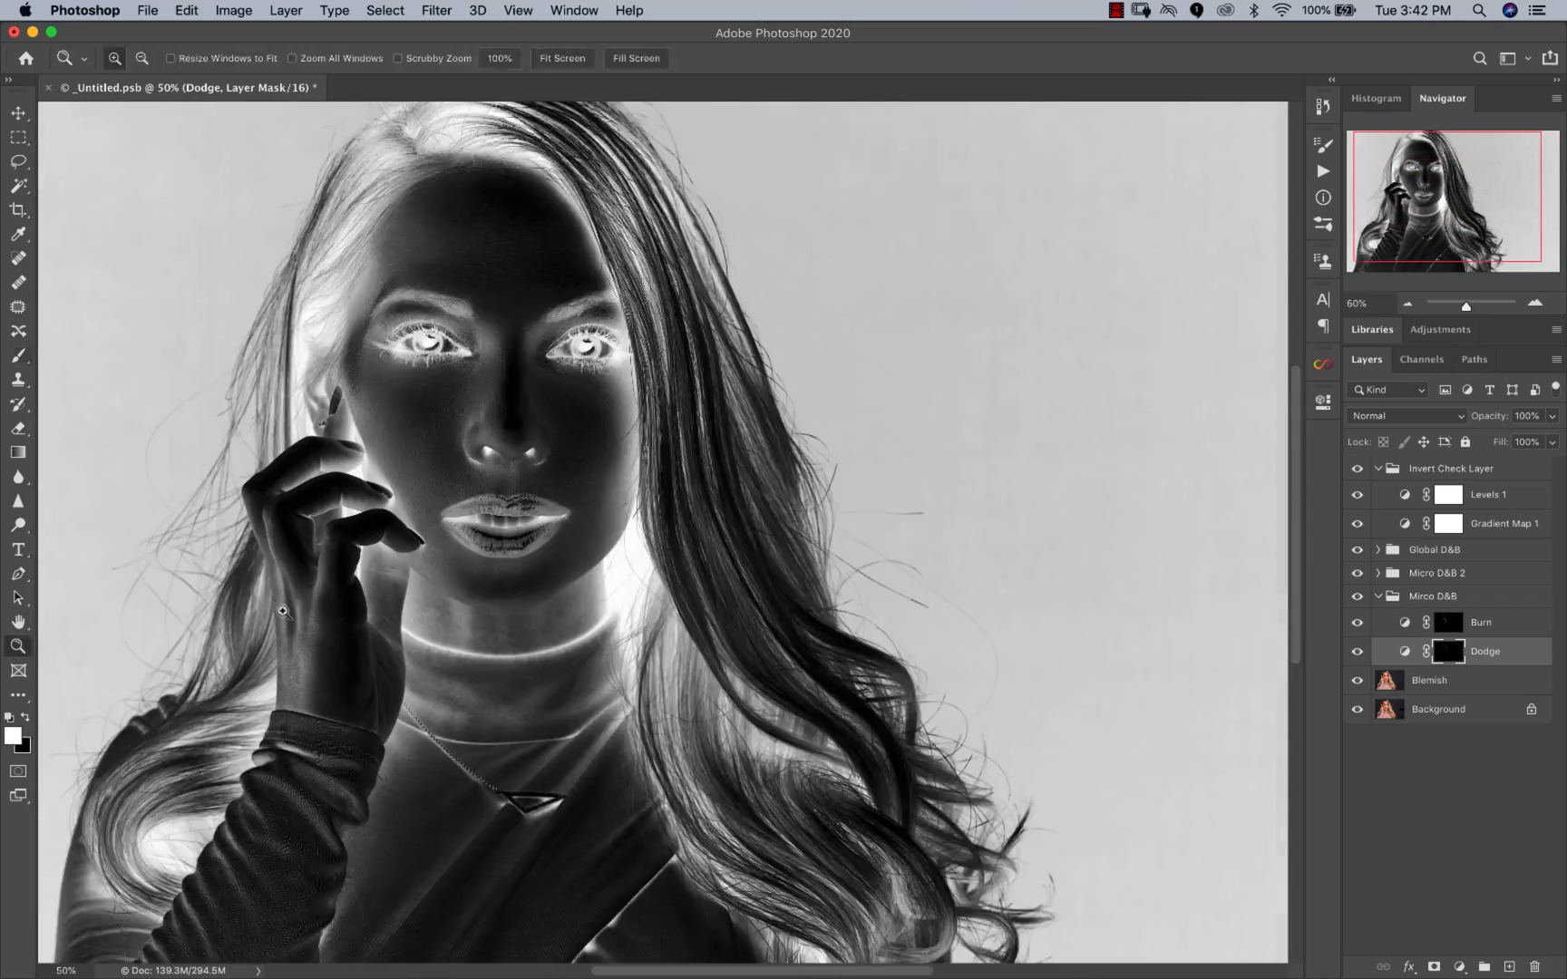
Step: Burn the raised hand on the Burn layer's mask at 100% zoom, hiding the Invert Check Layer group and enlarging the brush to 100 px
key("alt+bracketright")
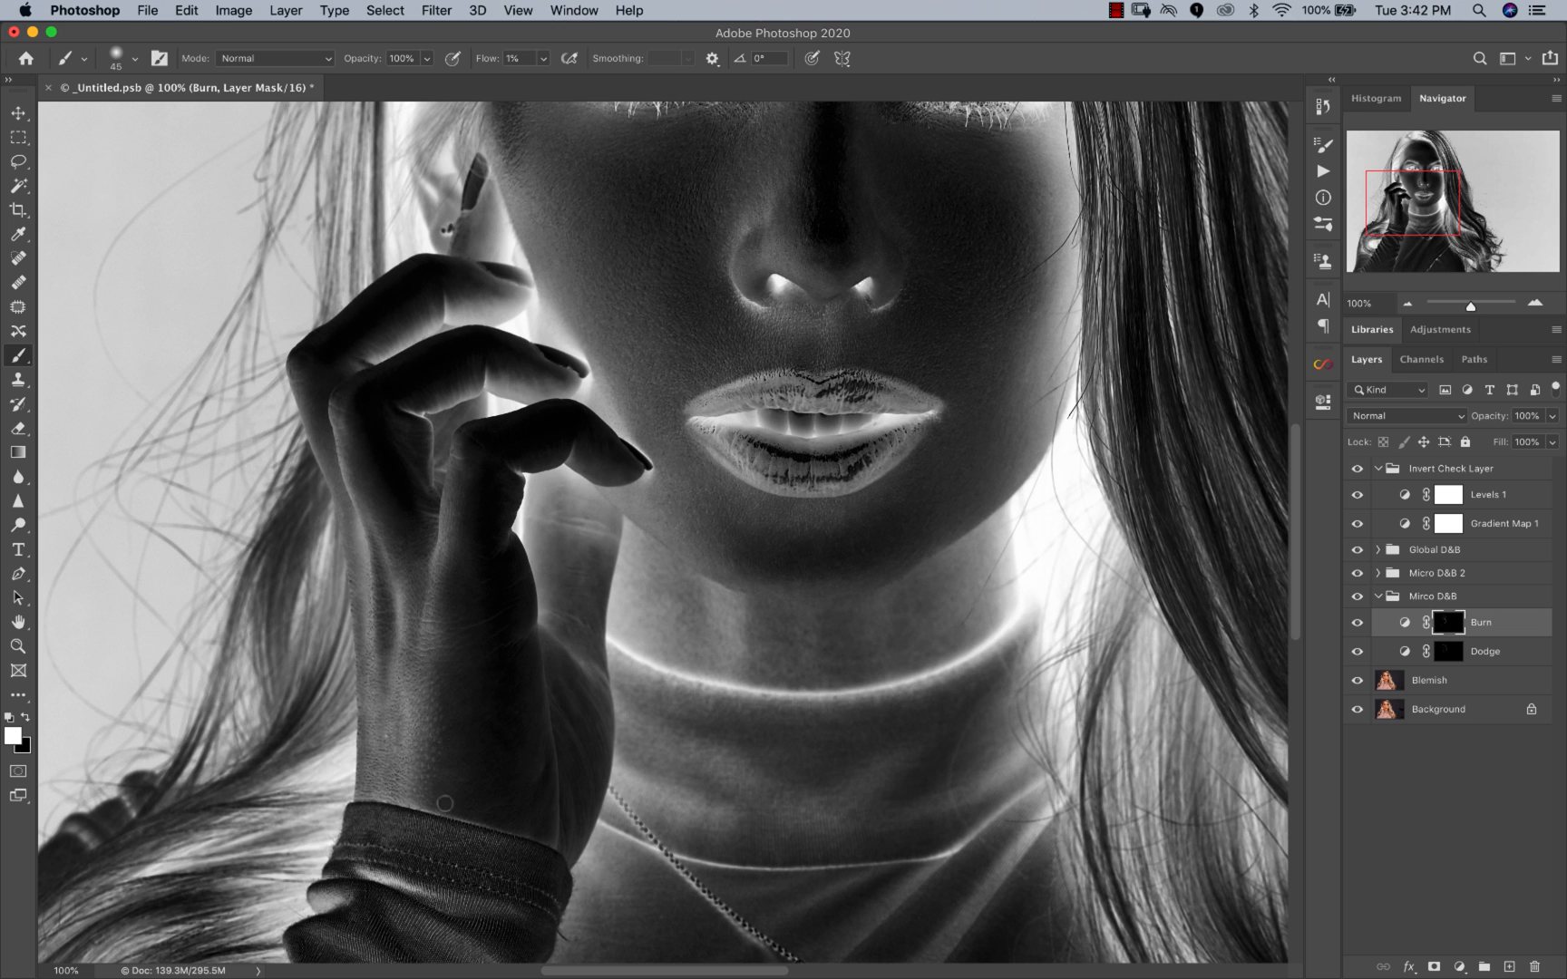
left_click(1357, 468)
key("bracketright")
key("bracketright")
key("bracketright")
key("bracketright")
key("bracketright")
key("bracketright")
key("bracketright")
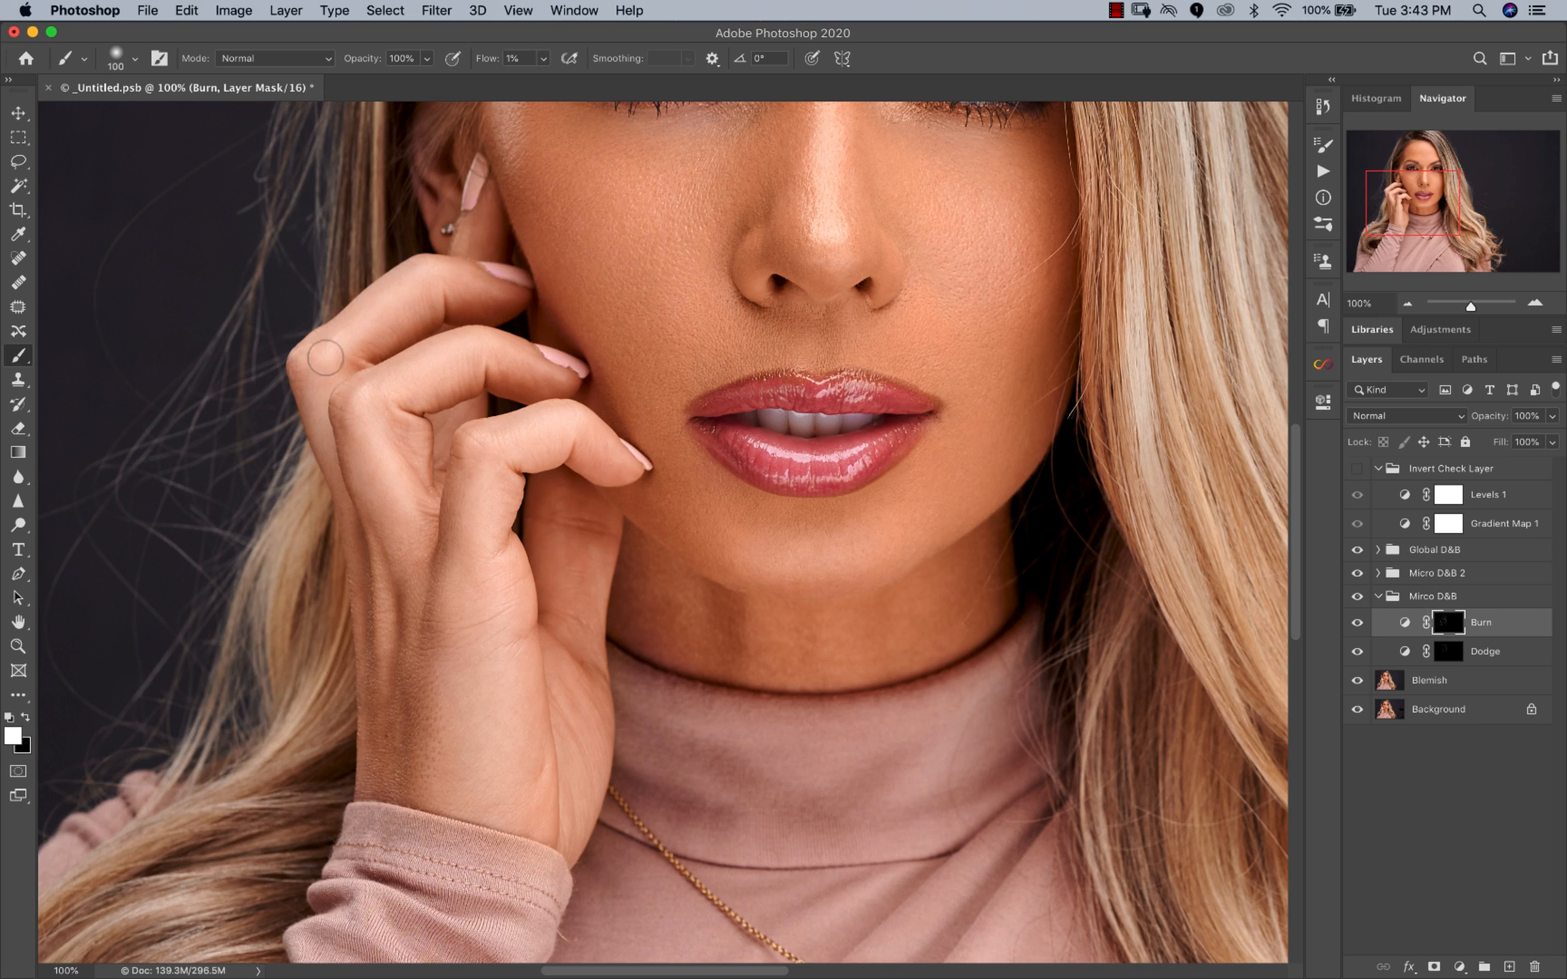
Step: Dodge the dark areas of the hand on the Dodge layer's mask with a progressively smaller brush
key("alt+bracketleft")
key("bracketleft")
key("bracketleft")
key("bracketleft")
key("bracketleft")
key("bracketleft")
key("bracketleft")
key("bracketleft")
key("bracketleft")
key("bracketleft")
Step: Show the Invert Check Layer group again and refine the hand's tones, reducing the brush to 30 px on the Dodge mask
key("alt+bracketright")
left_click(1356, 468)
key("alt+bracketleft")
key("bracketleft")
key("bracketleft")
key("bracketleft")
key("bracketleft")
key("bracketleft")
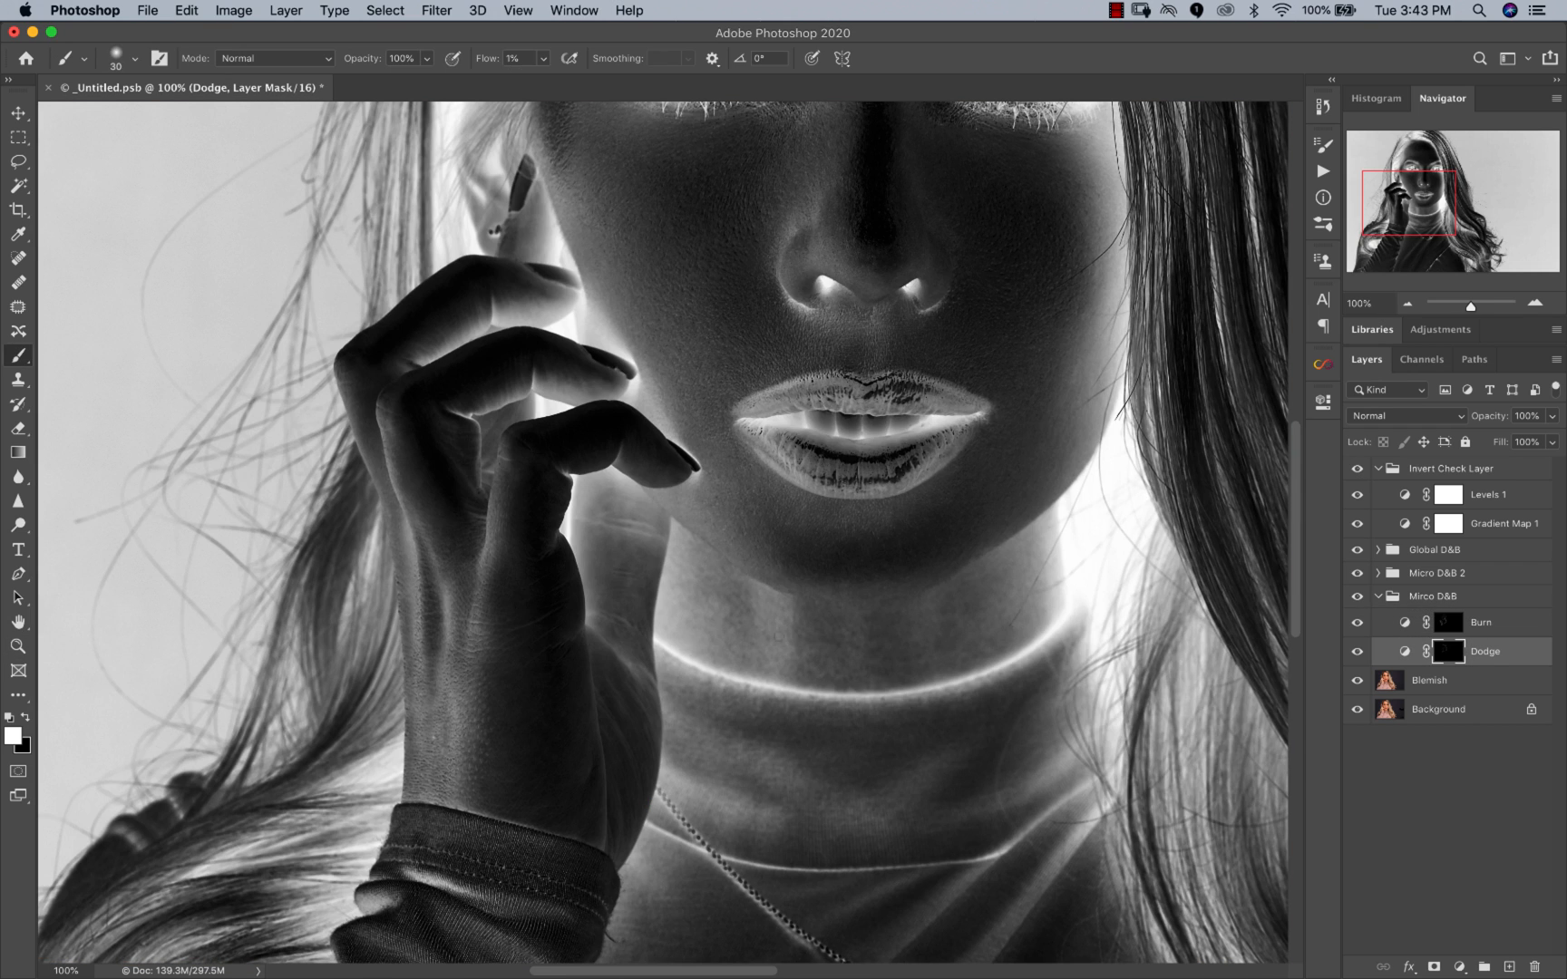
Step: Balance the remaining uneven tones on the hand, alternating the Burn and Dodge masks with a brush of about 35 px
key("alt+bracketright")
key("bracketright")
key("bracketleft")
key("bracketleft")
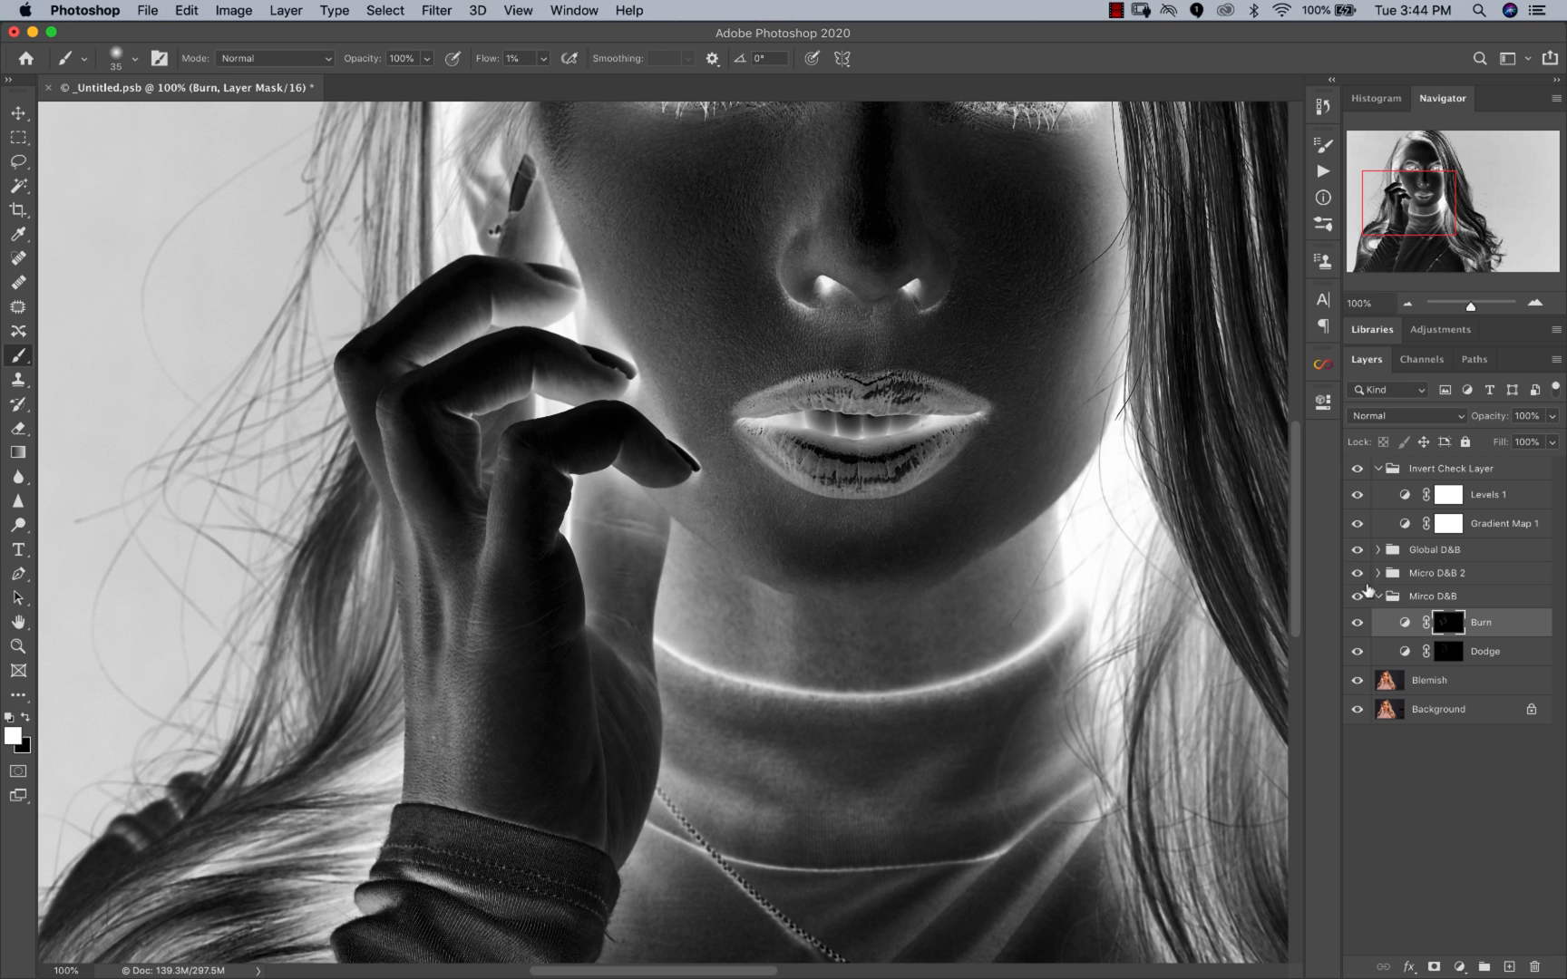
key("alt+bracketleft")
key("alt+bracketright")
key("bracketleft")
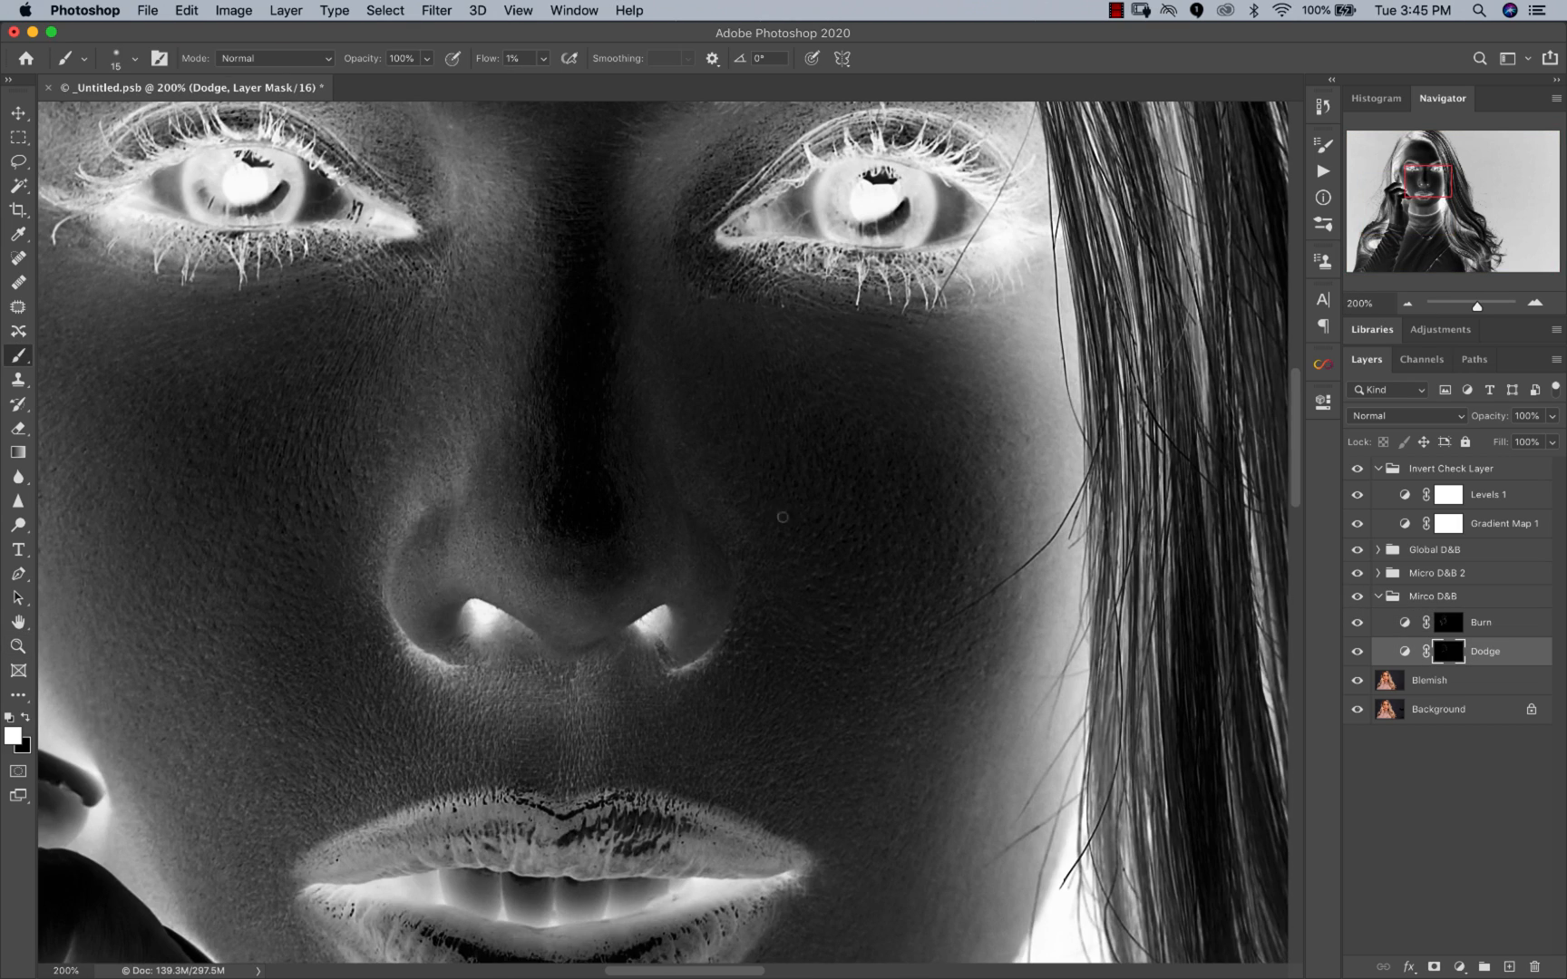
Step: Dodge the cheek and the skin around the nose and mouth with a 20 px brush at 200% zoom
key("bracketright")
scroll(1063, 406, "down", 5)
scroll(1063, 405, "left", 5)
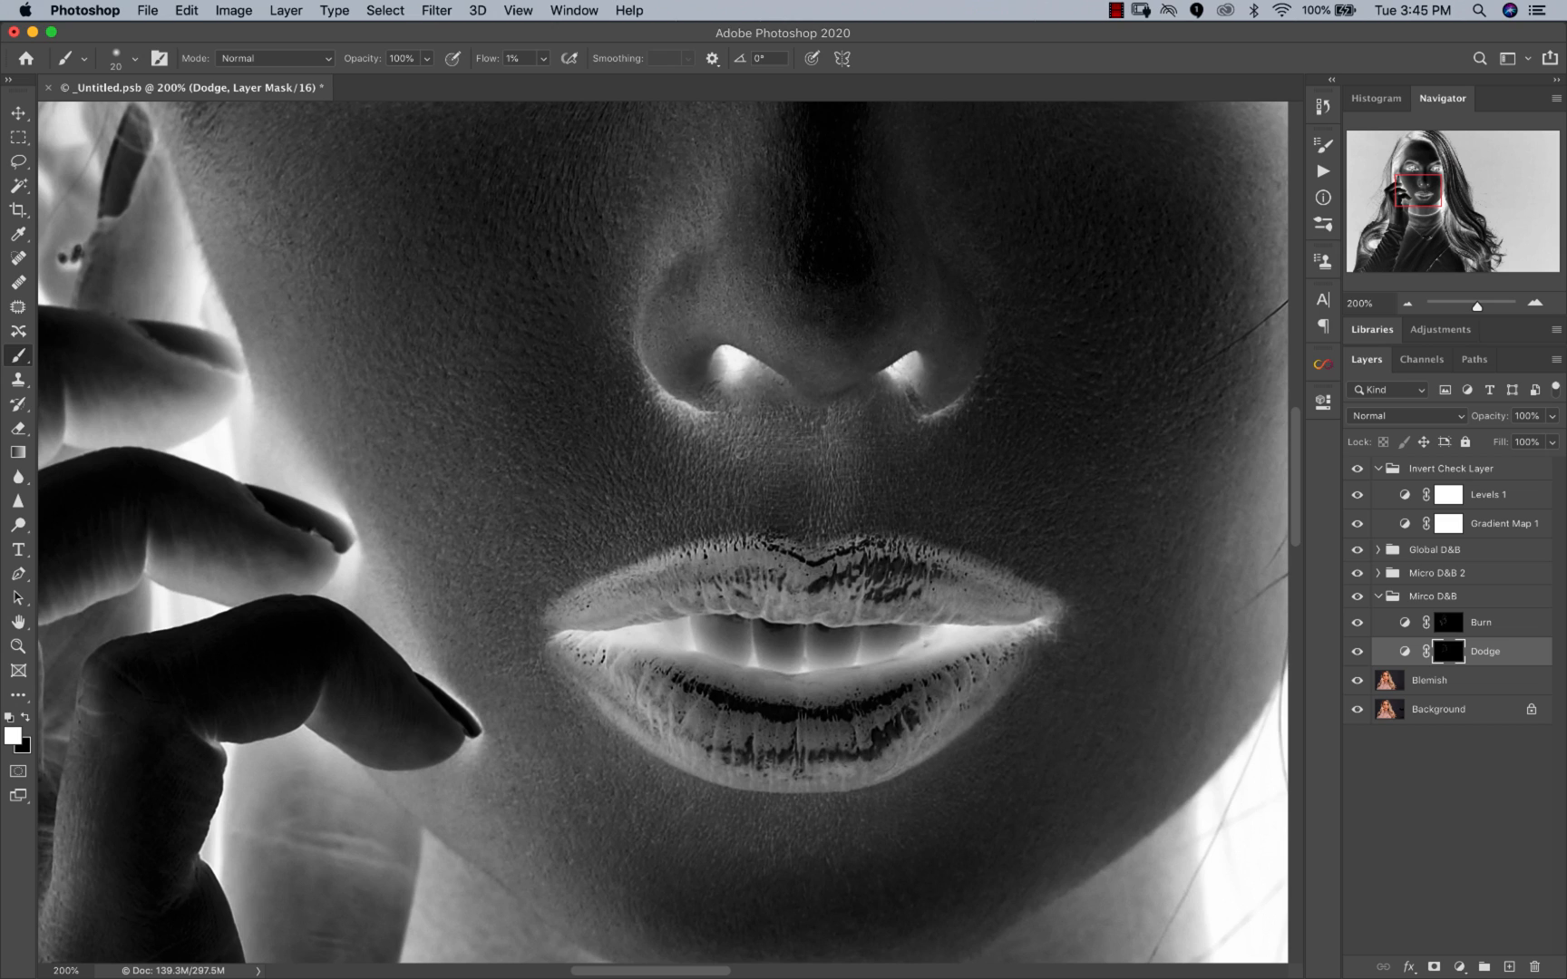
scroll(837, 505, "up", 3)
scroll(837, 505, "right", 6)
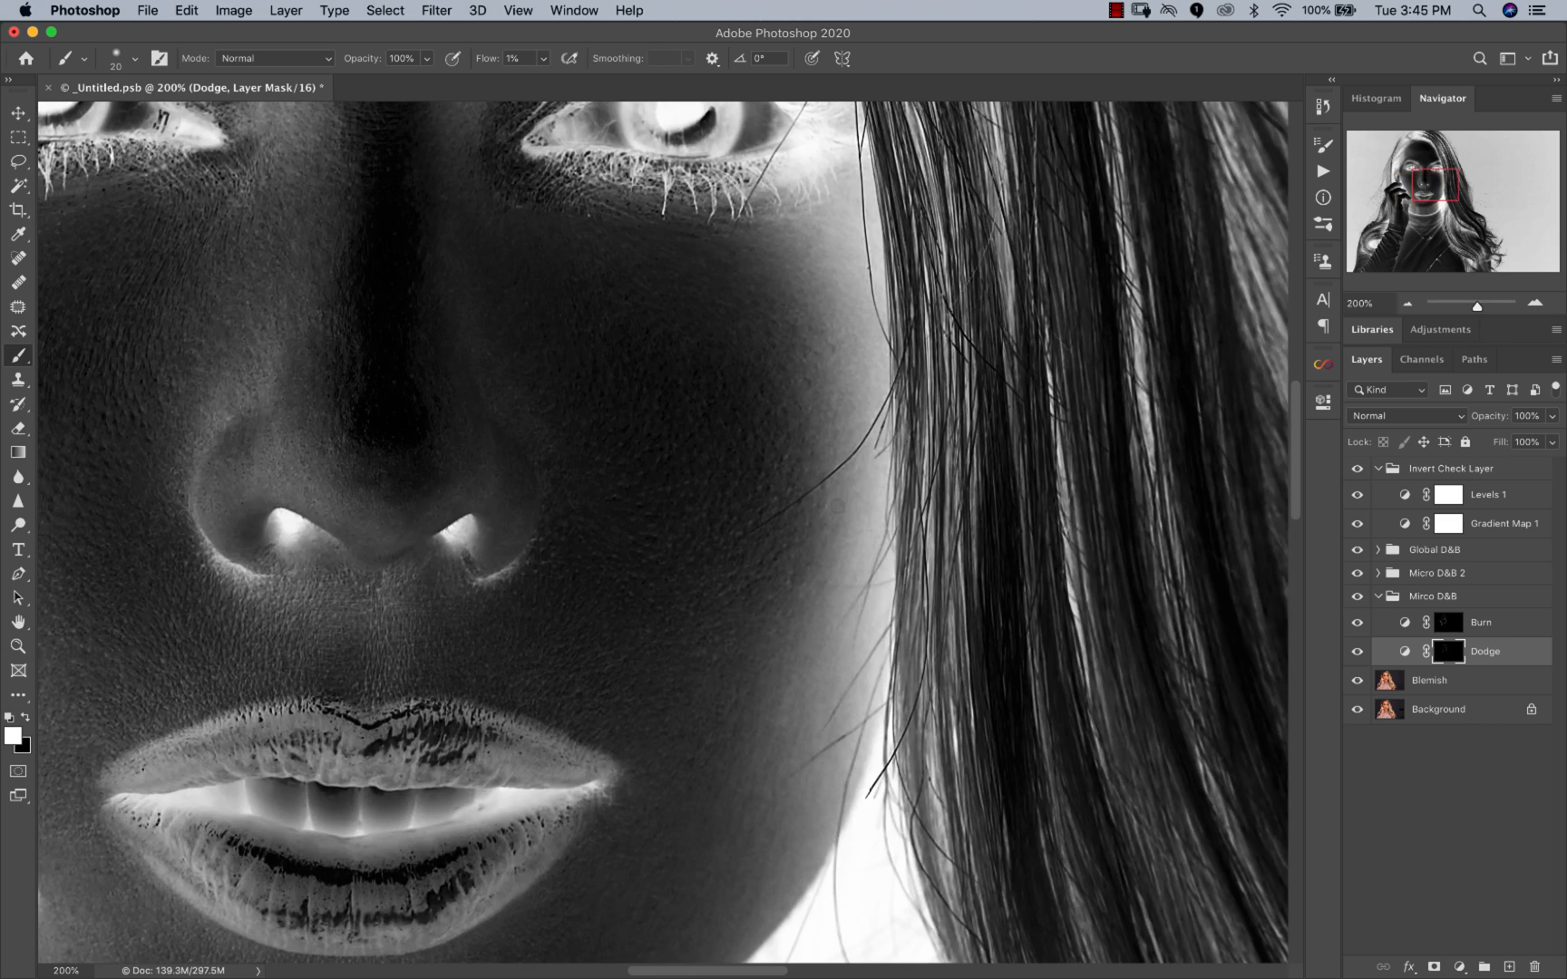
Step: Hide the Invert Check Layer group and burn the remaining spots on the lower face, using 10 to 15 px on the Burn mask
left_click(1356, 468)
key("bracketleft")
key("alt+bracketright")
key("bracketleft")
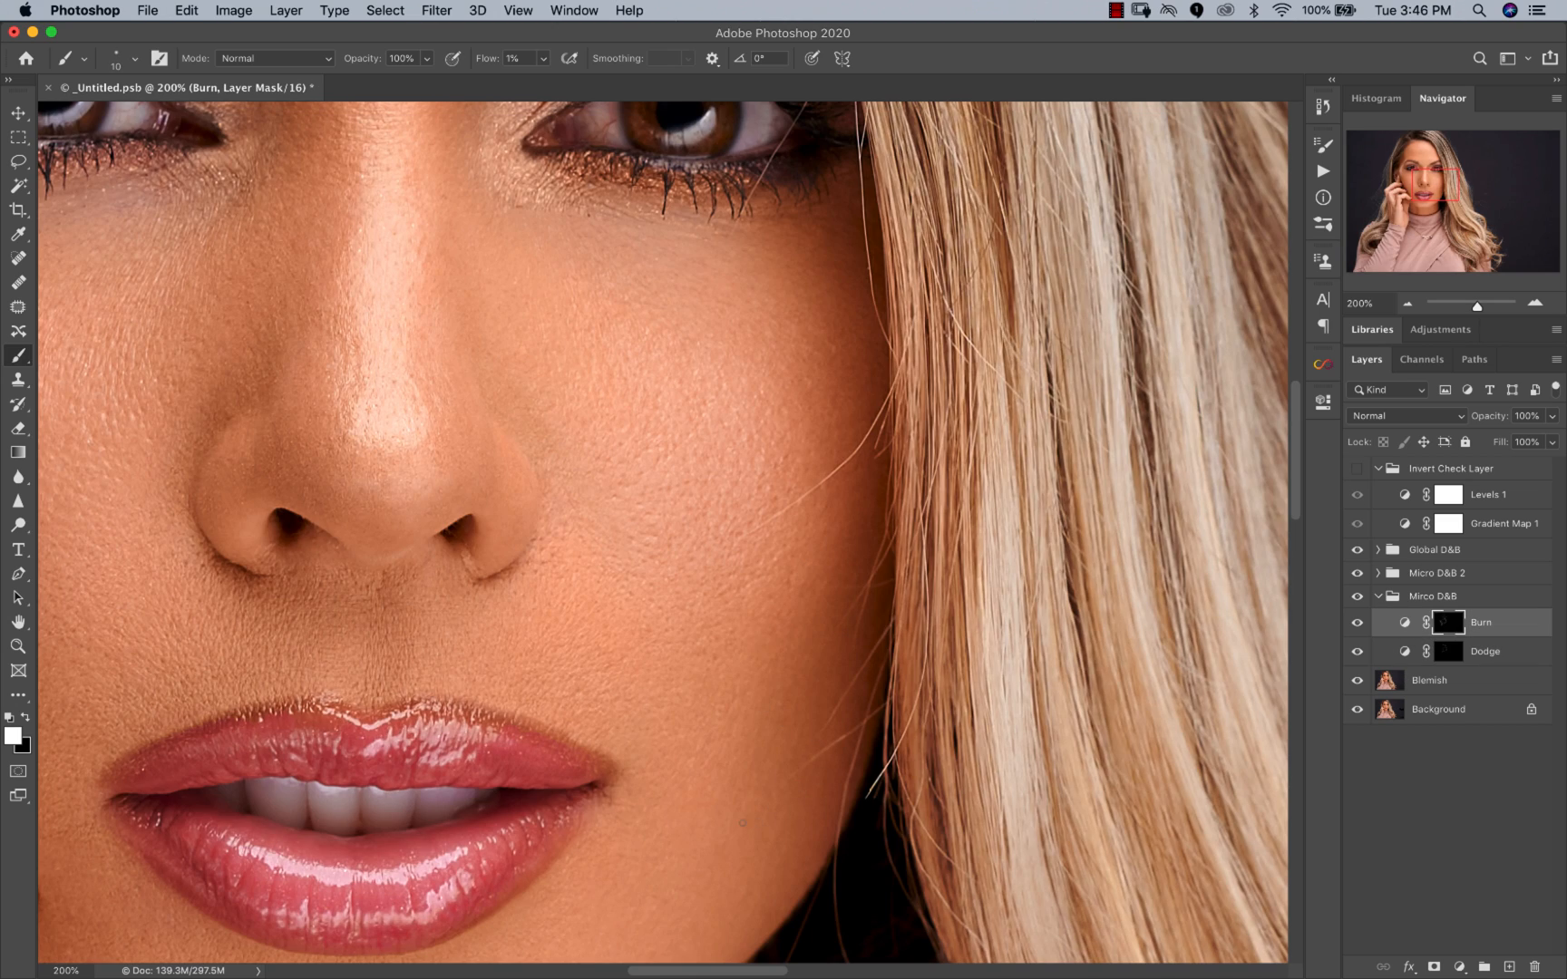
left_click(504, 526, "alt")
left_click(504, 526, "alt")
left_click_drag(505, 526, 696, 569)
left_click(948, 671, "super")
key("bracketright")
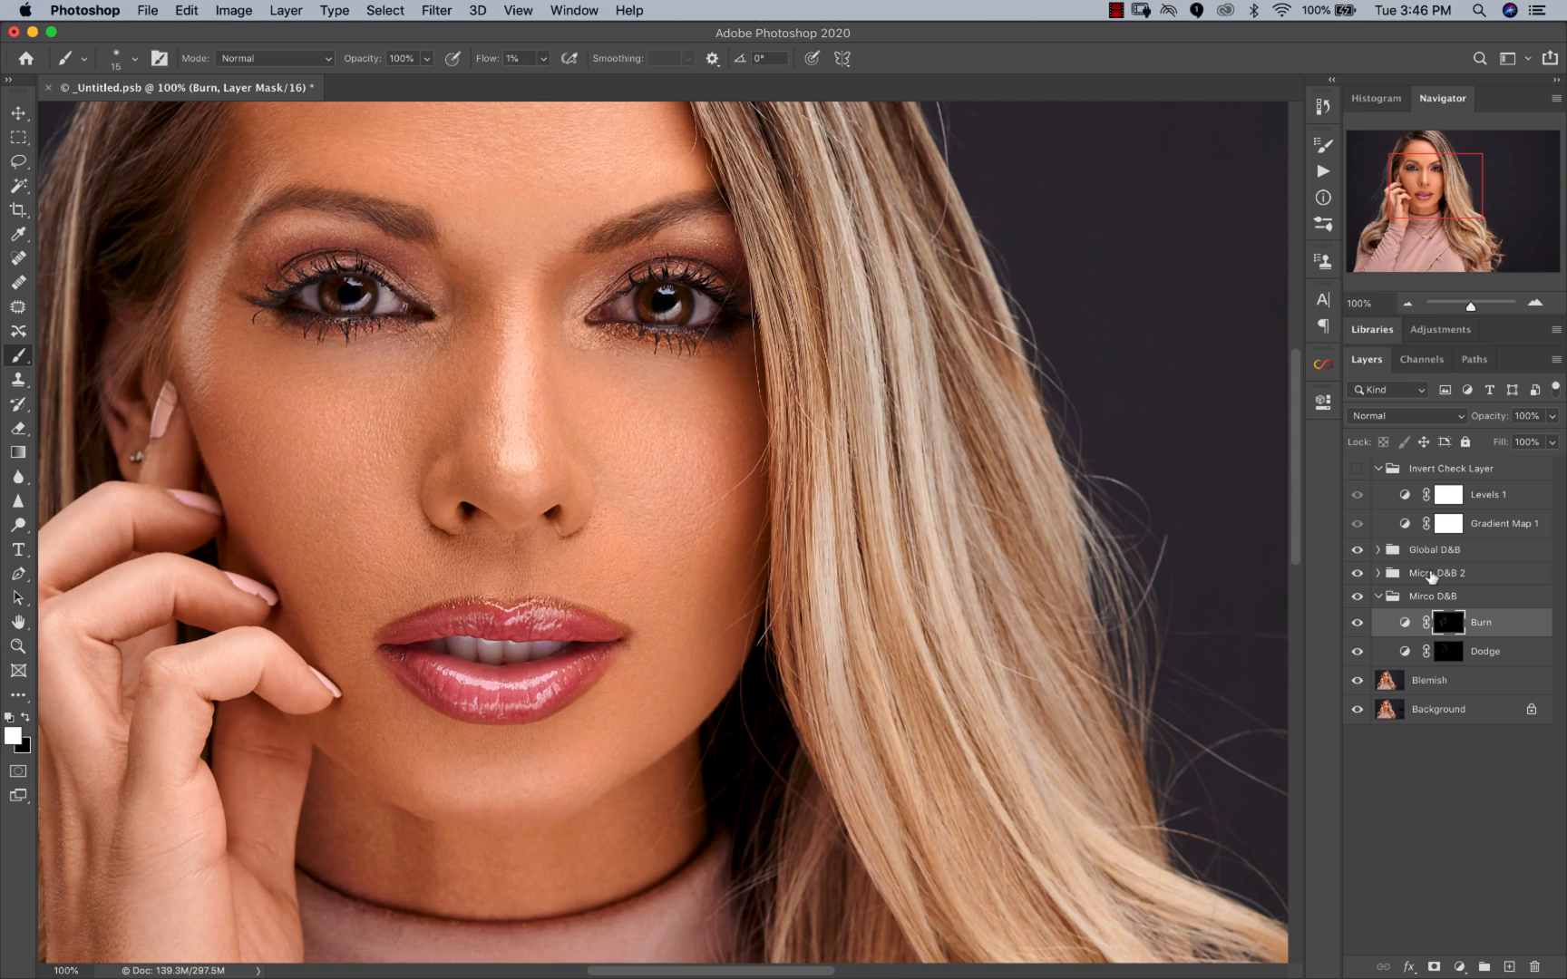
key("alt+bracketleft")
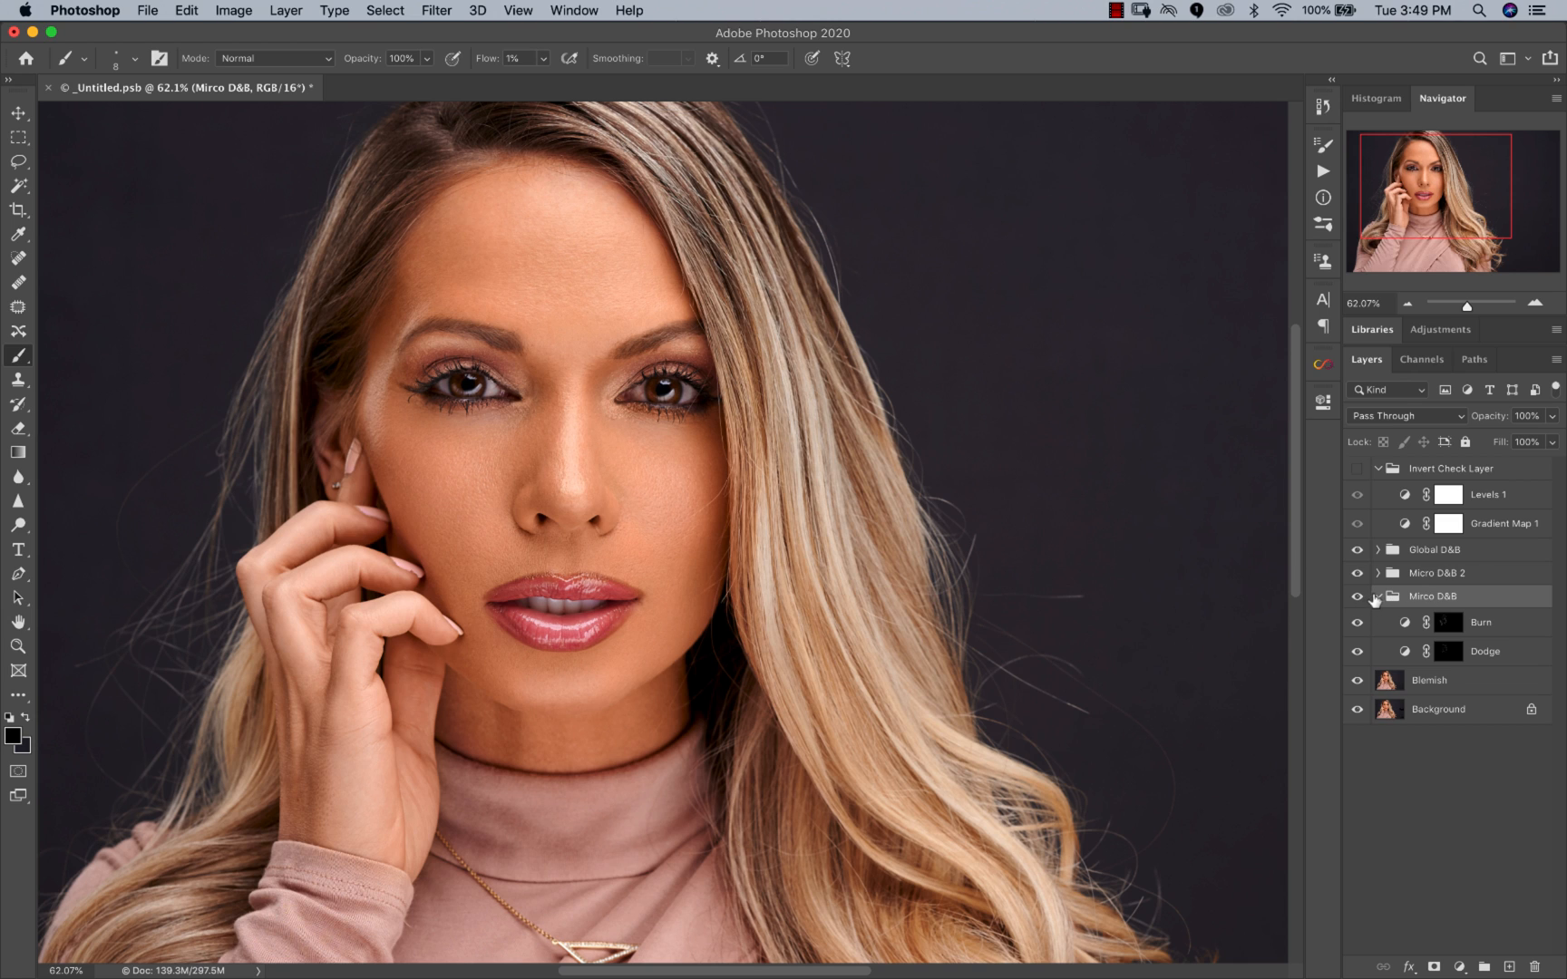
Step: Collapse the Mirco D&B group and compare the whole portrait with and without it
left_click(1377, 597)
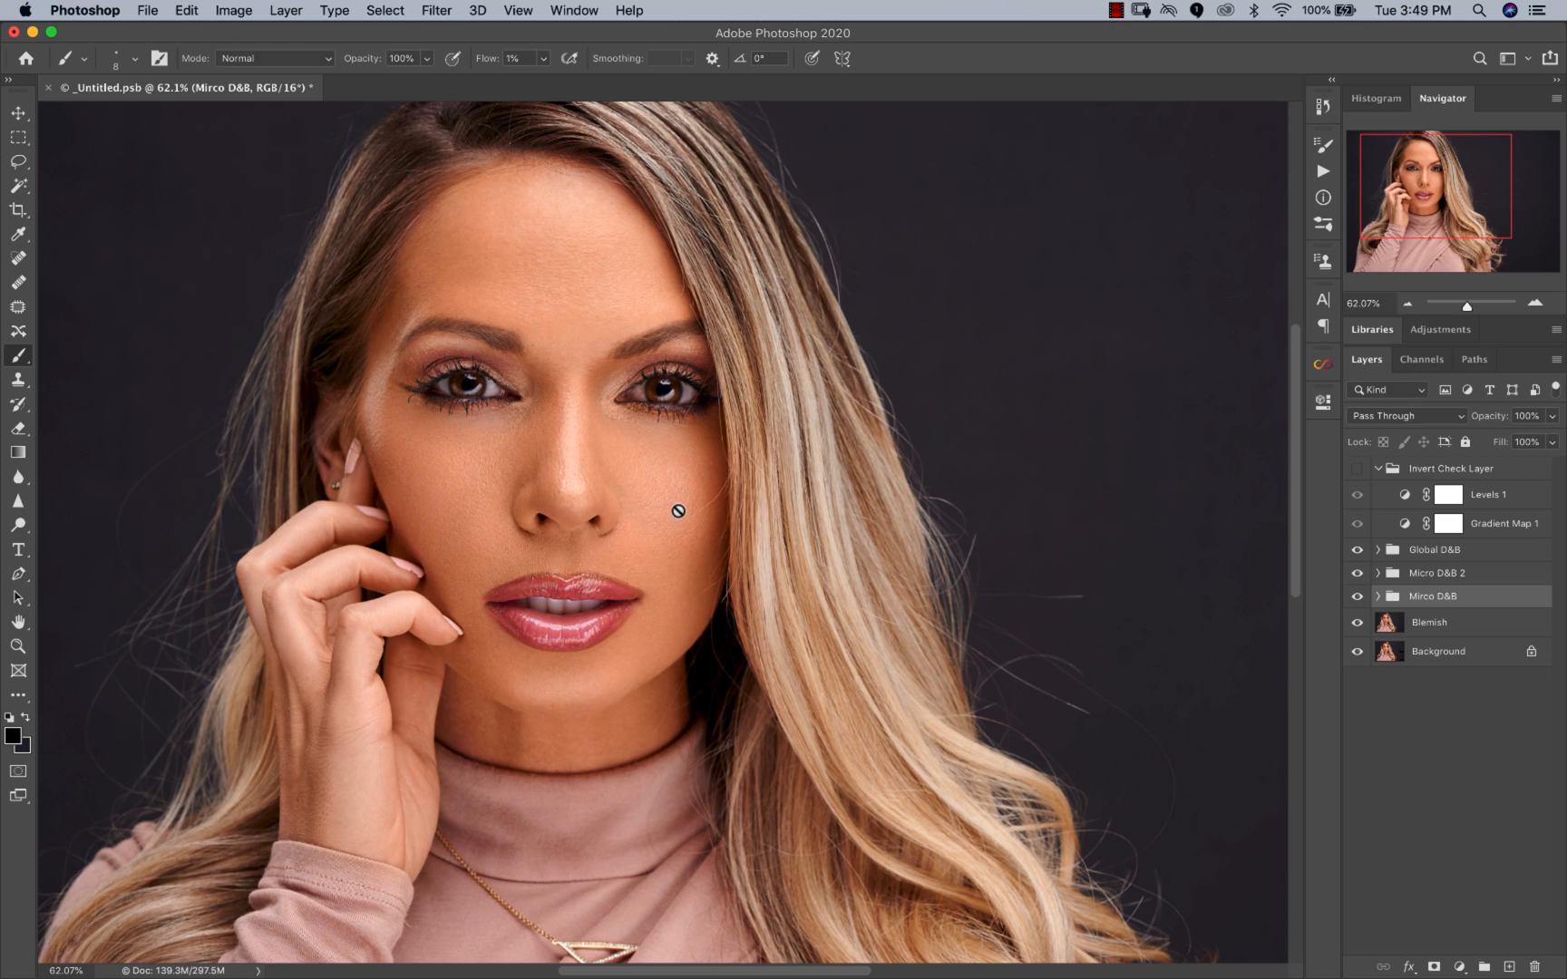
left_click(1357, 597)
left_click(1357, 597)
left_click(1352, 603)
key("super+minus")
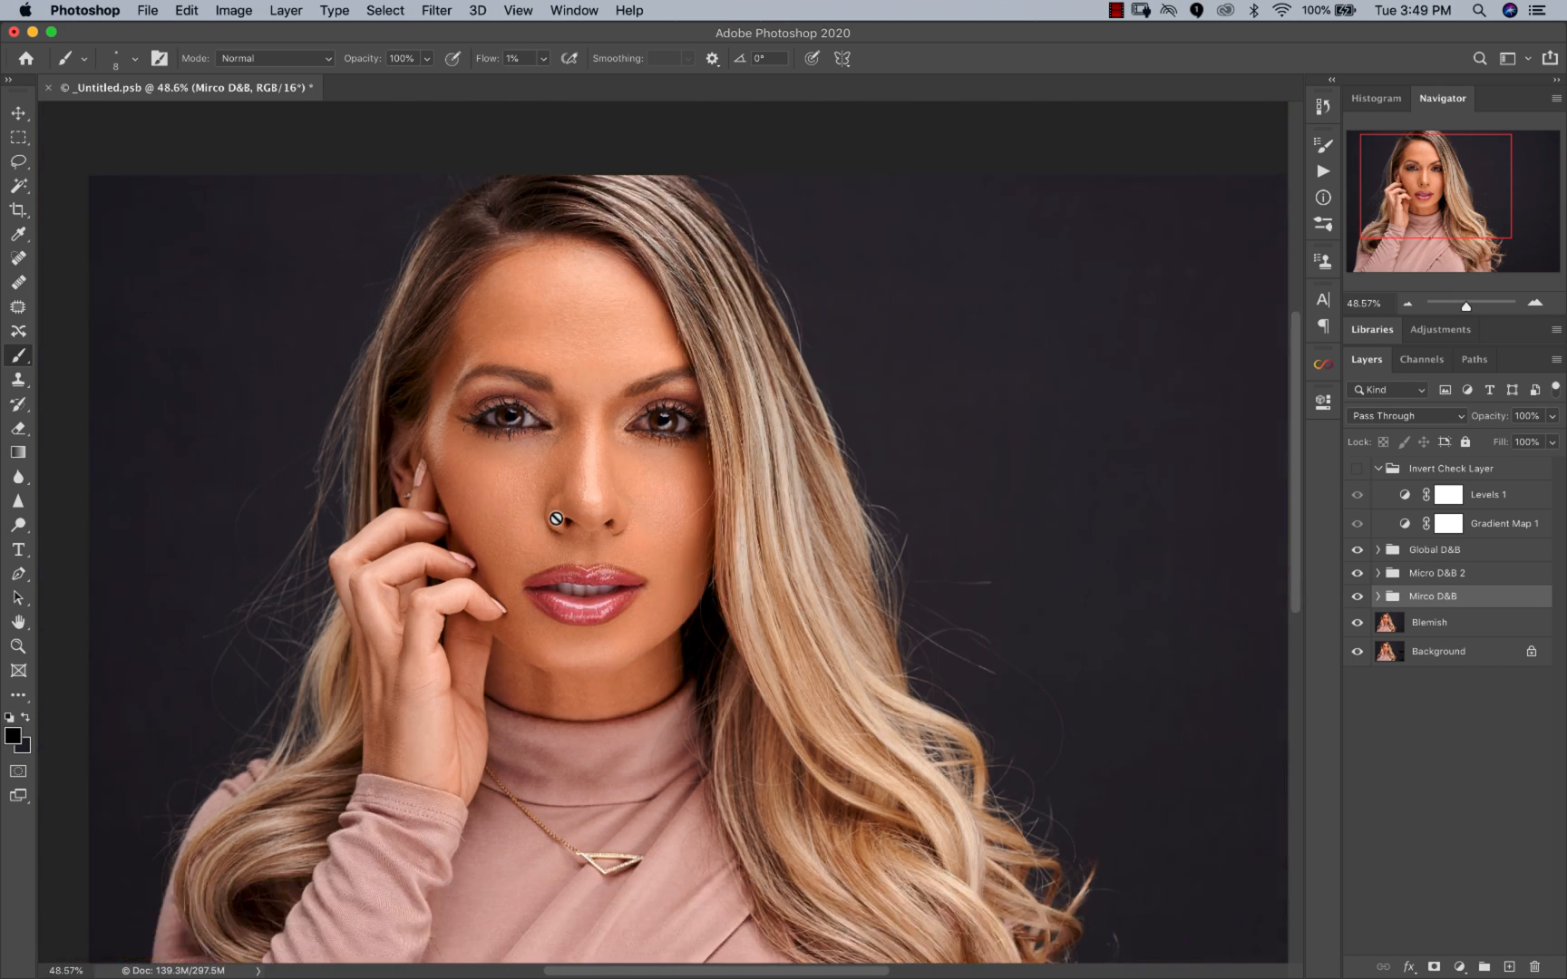
key("super+0")
left_click(1354, 598)
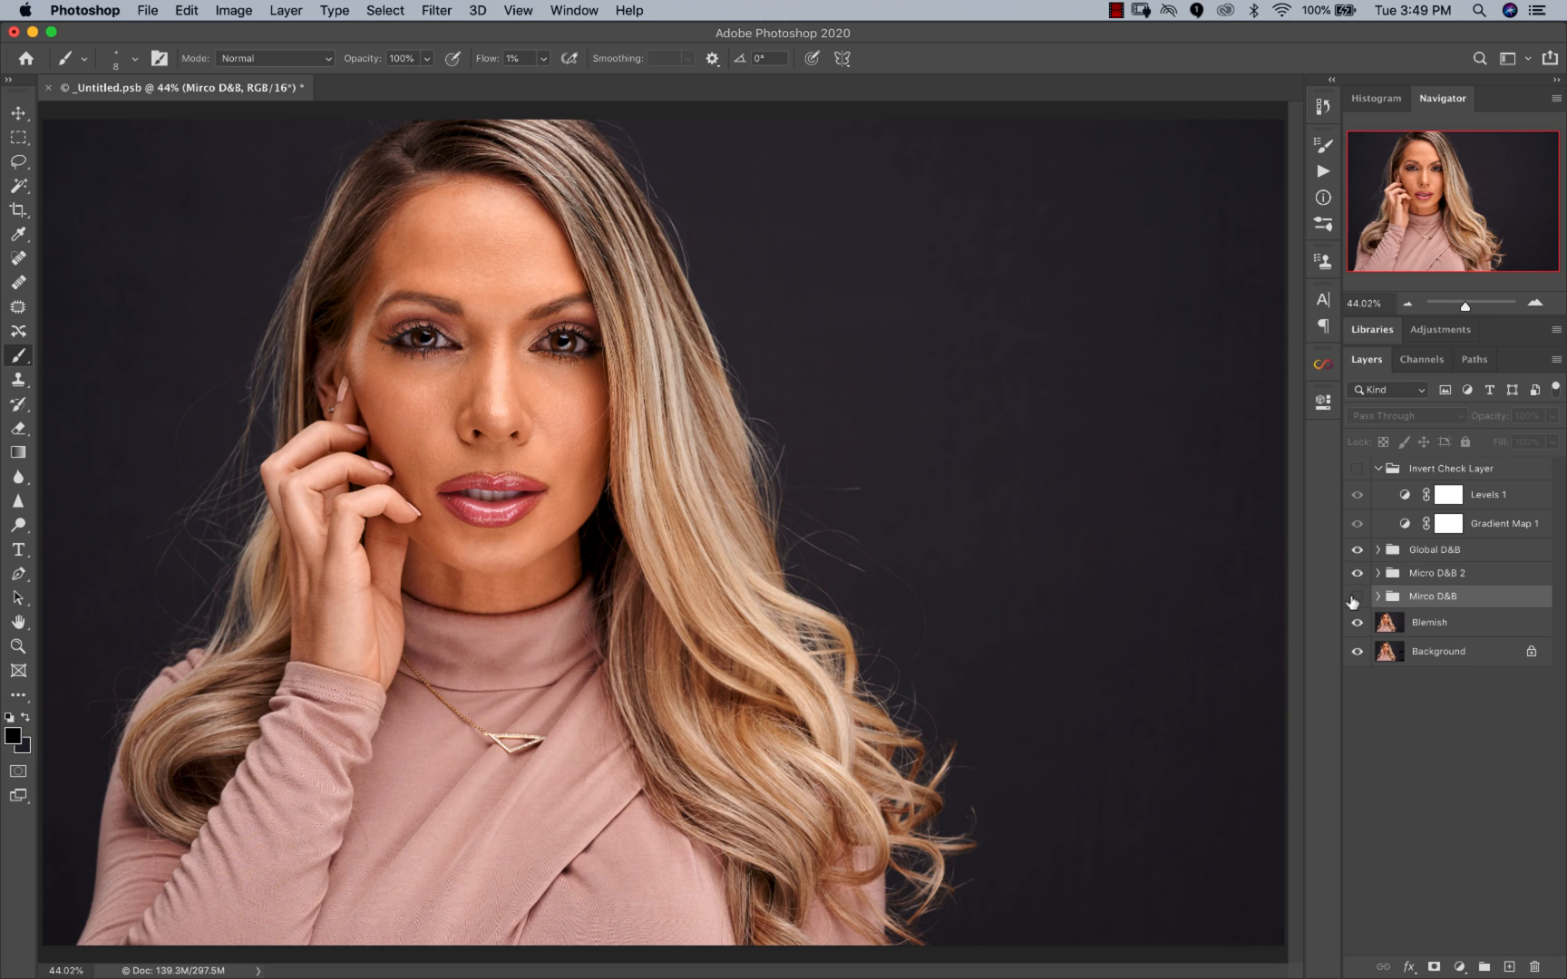
left_click(1355, 598)
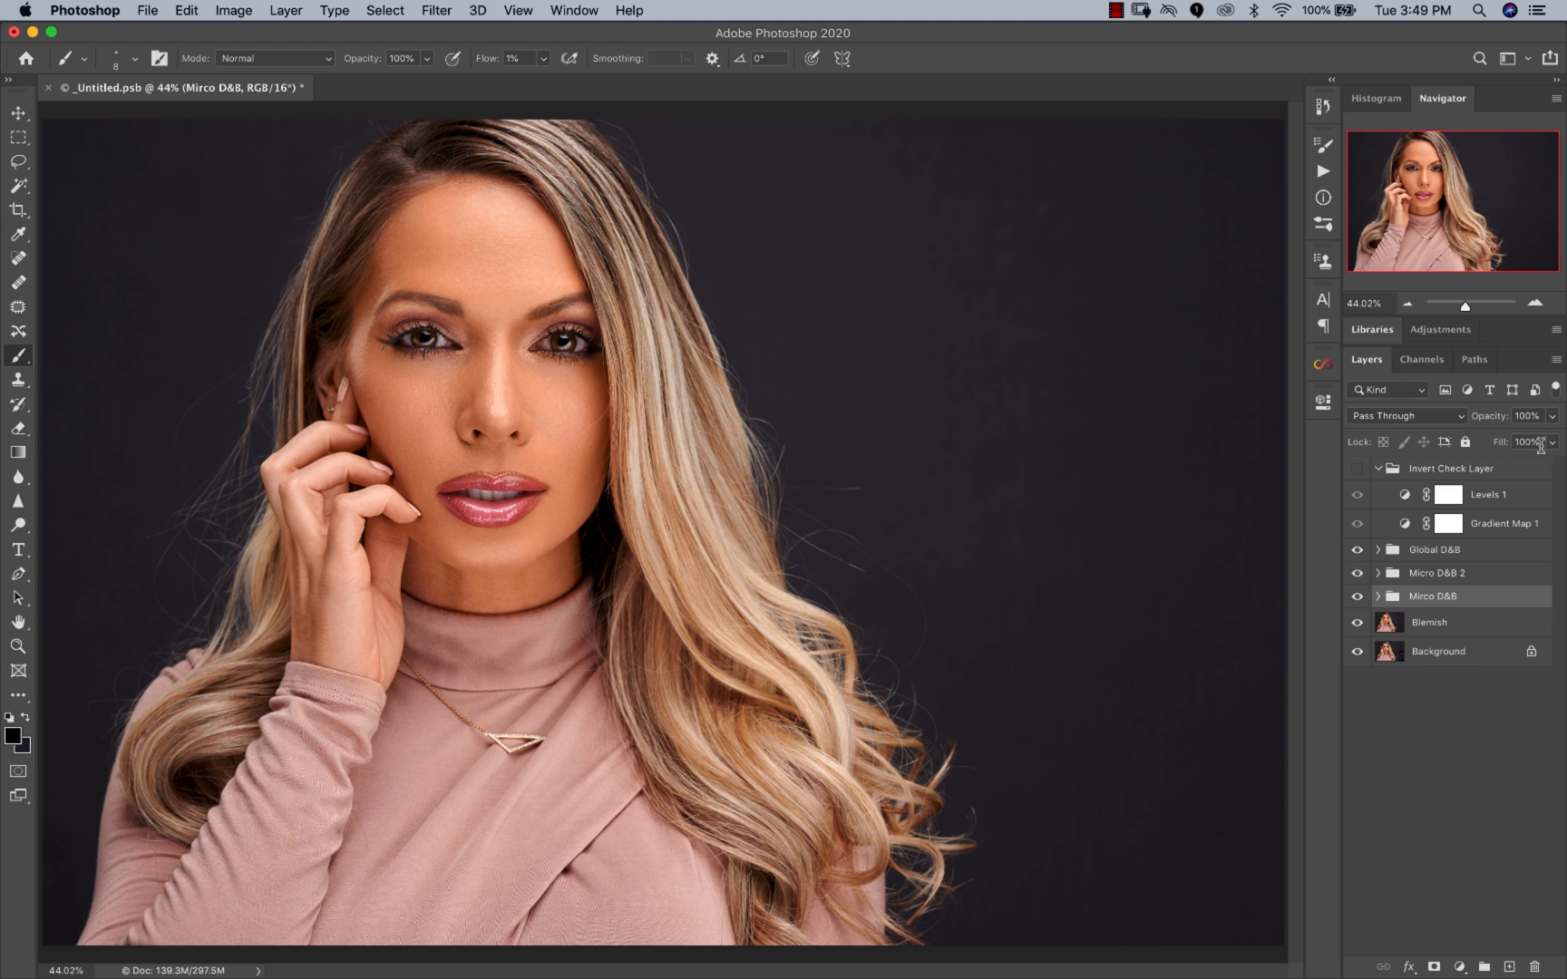
Step: Set the Mirco D&B group's opacity to 89% and compare the portrait with the group shown and hidden
left_click(1552, 417)
mouse_move(1517, 441)
left_mouse_down()
mouse_move(1490, 441)
mouse_move(1544, 436)
left_mouse_up()
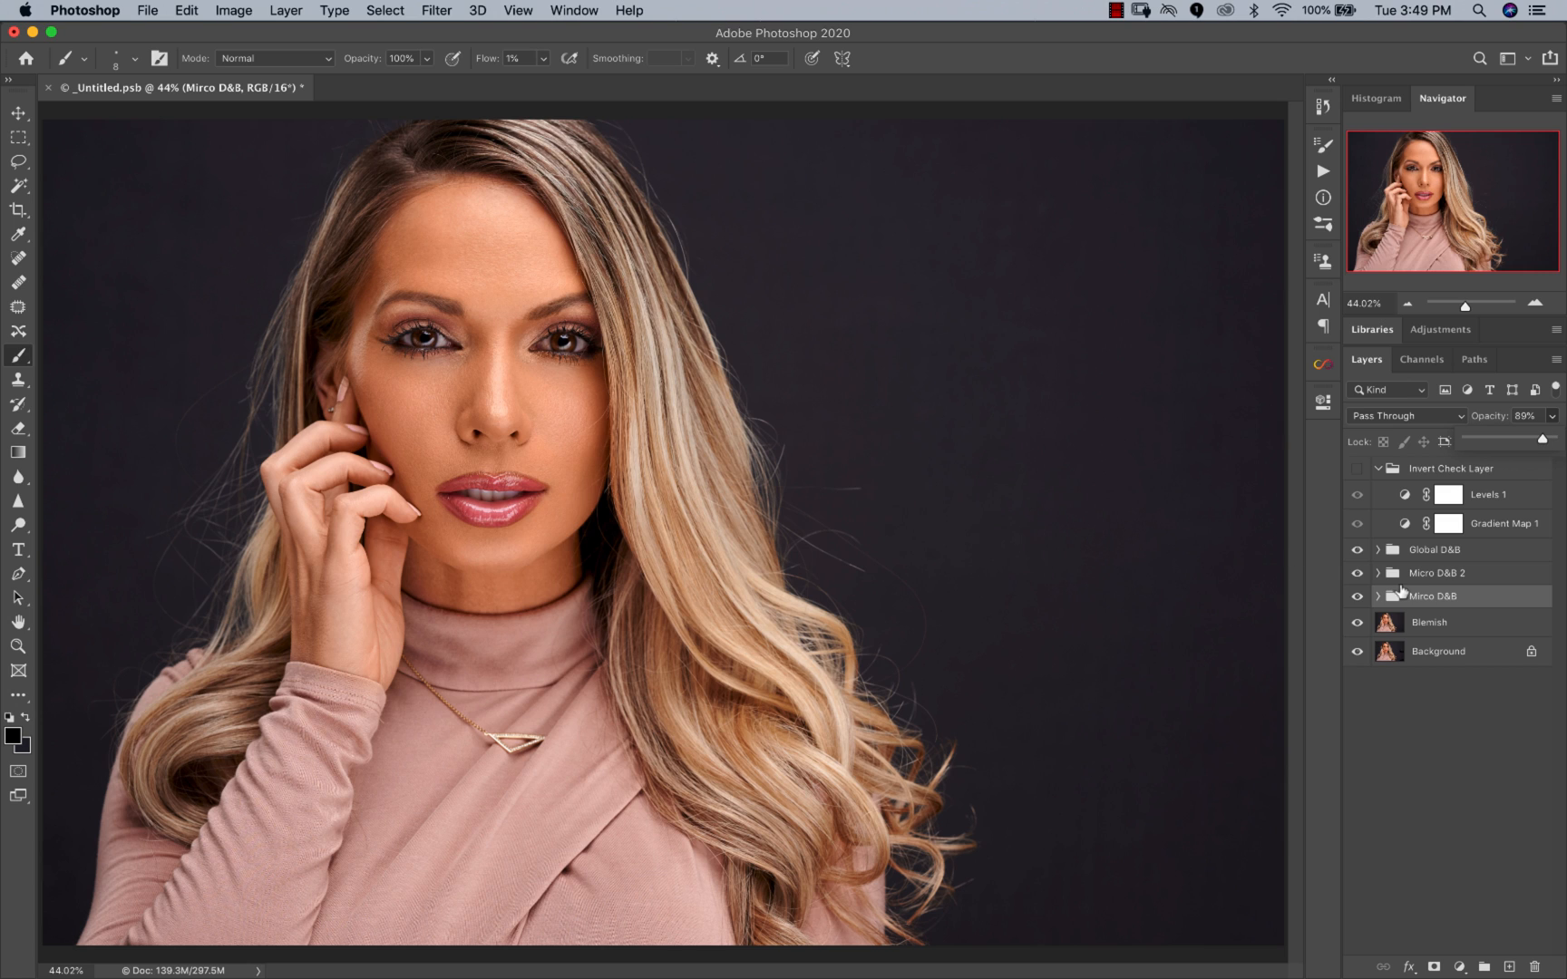
left_click(1359, 597)
left_click(1360, 598)
left_click(1360, 597)
left_click(1360, 598)
Step: Compare the face with the Mirco D&B group on and off at 66.67% zoom
key("z")
left_click(330, 522)
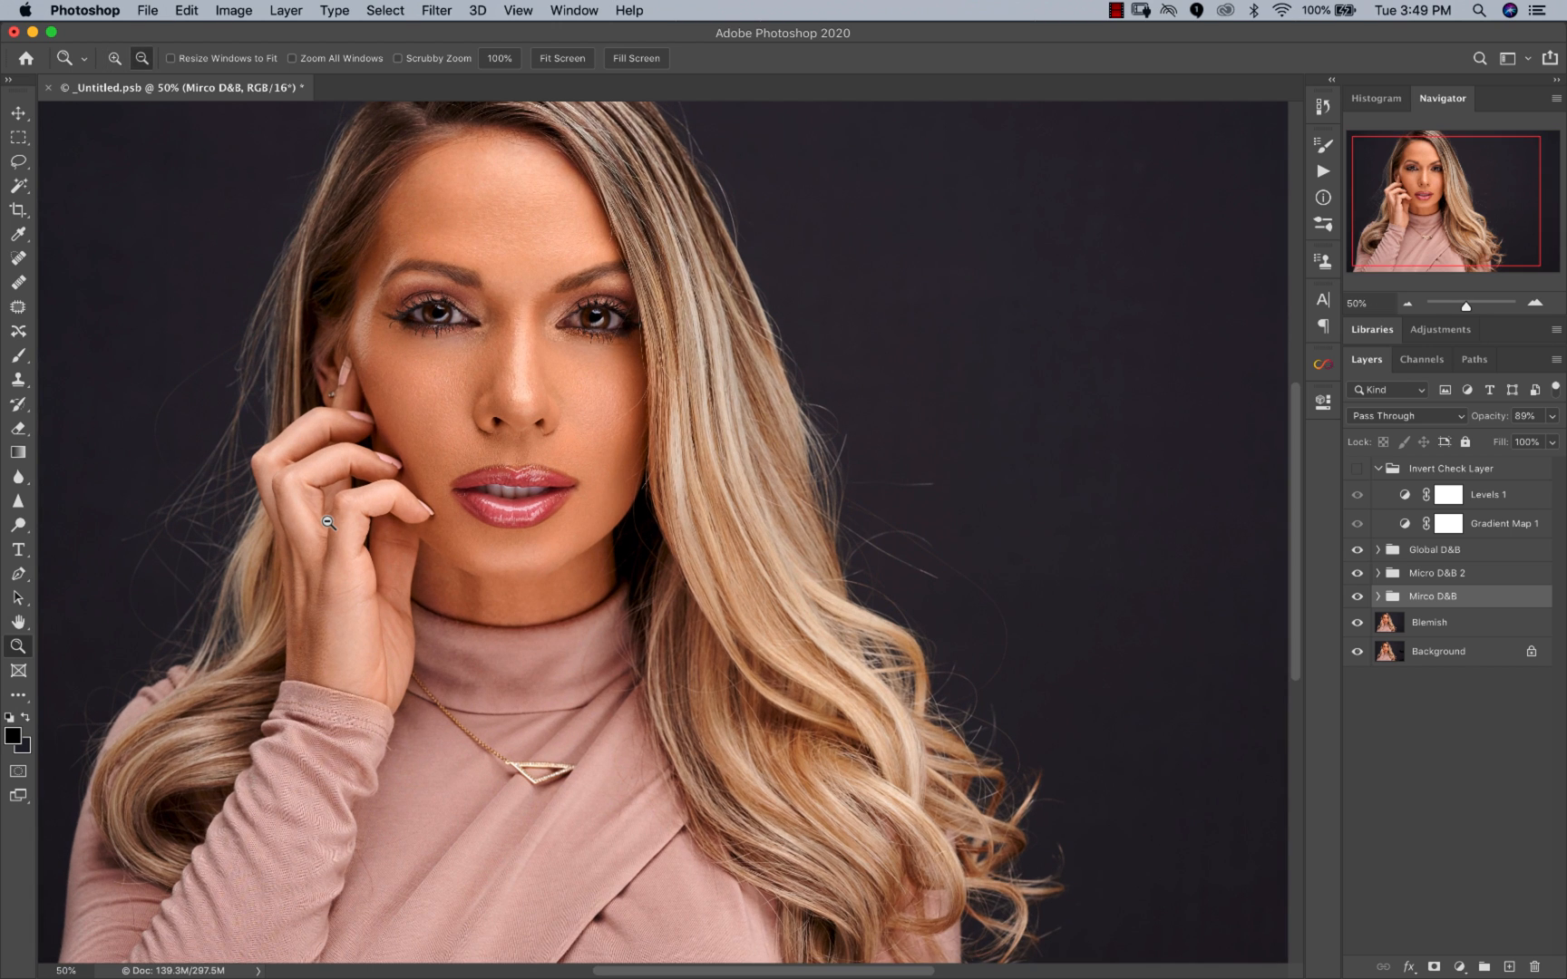
left_click(402, 473)
key("b")
scroll(535, 413, "up", 5)
scroll(535, 413, "left", 5)
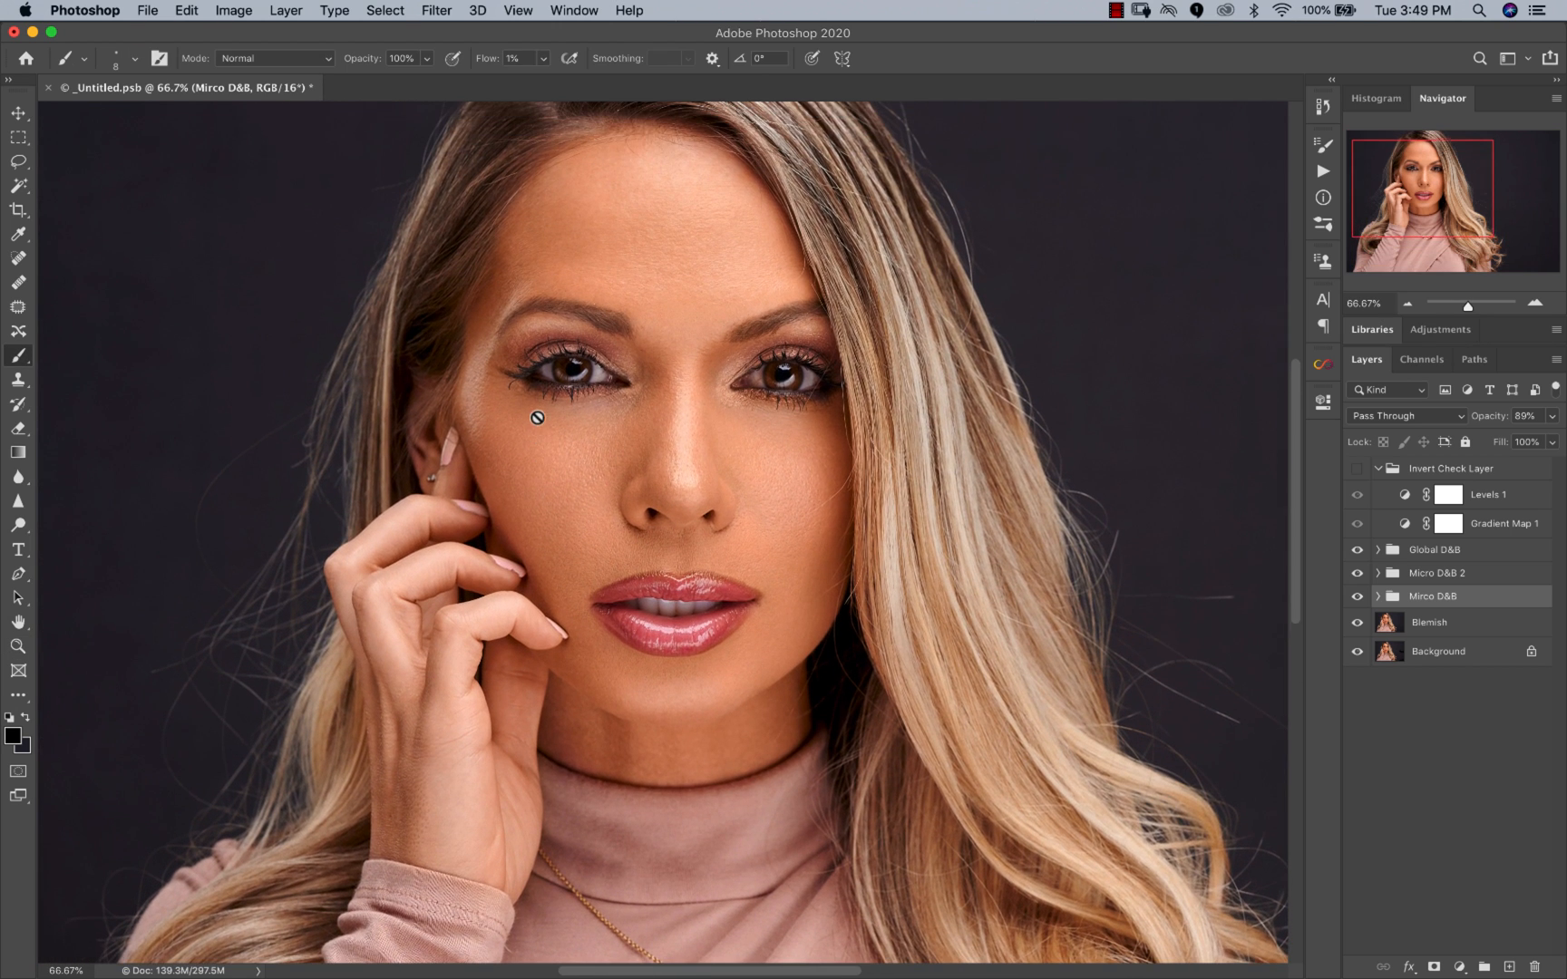
left_click(1359, 596)
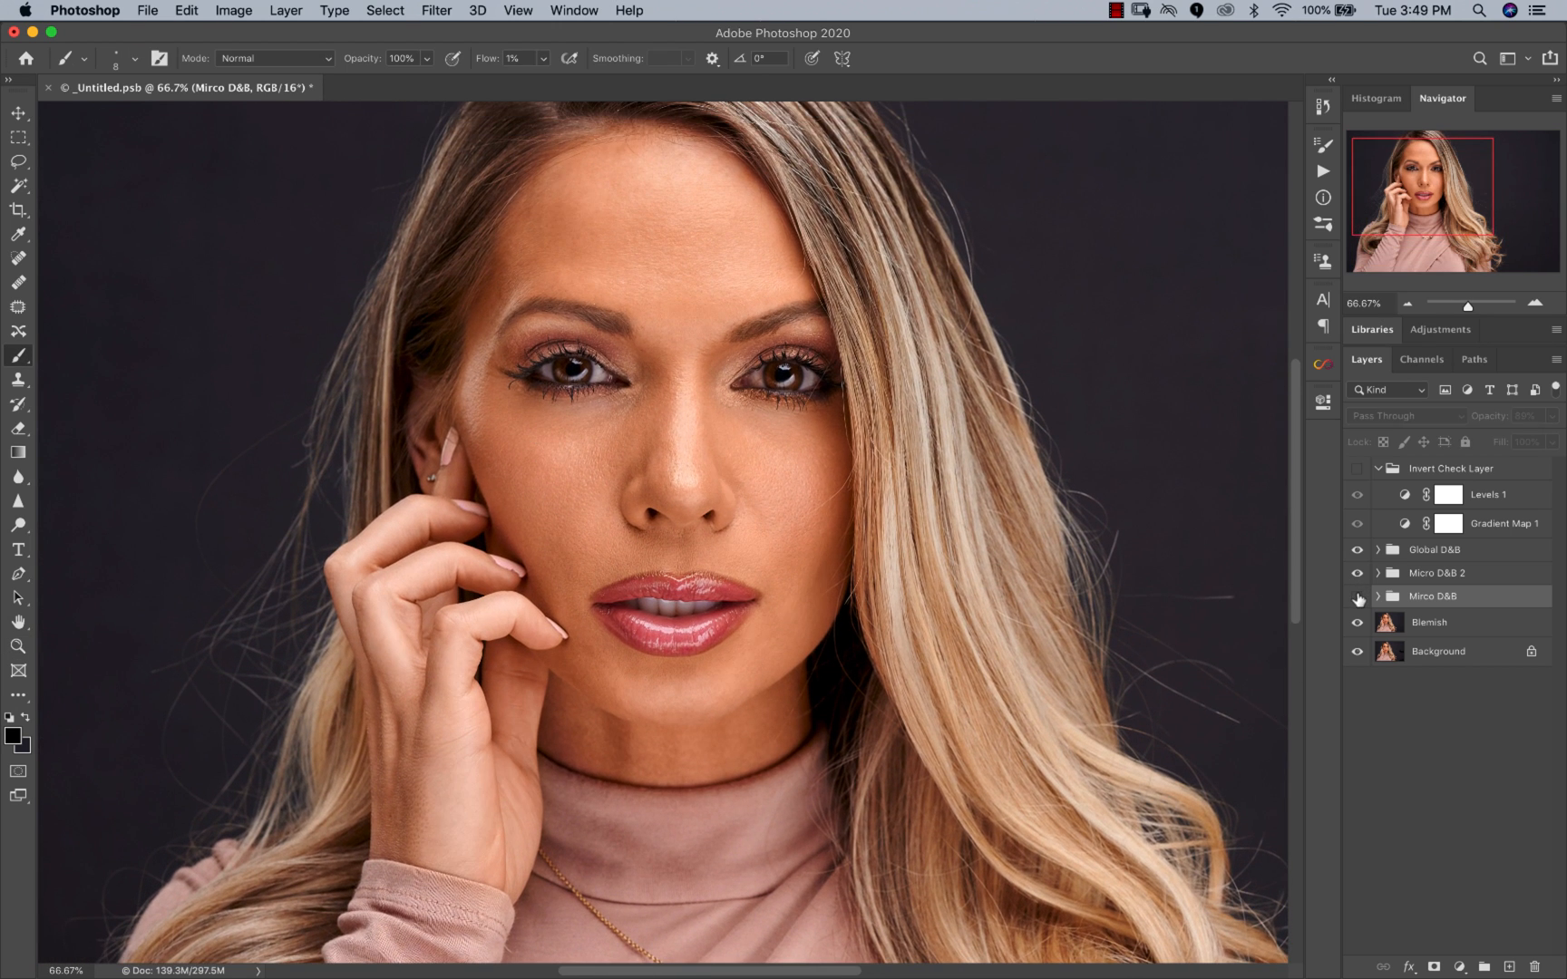
left_click(1359, 597)
left_click(1358, 597)
left_click(1358, 597)
Step: Review the overall tonal balance of the portrait at 50% zoom
key("z")
left_click(742, 496, "alt")
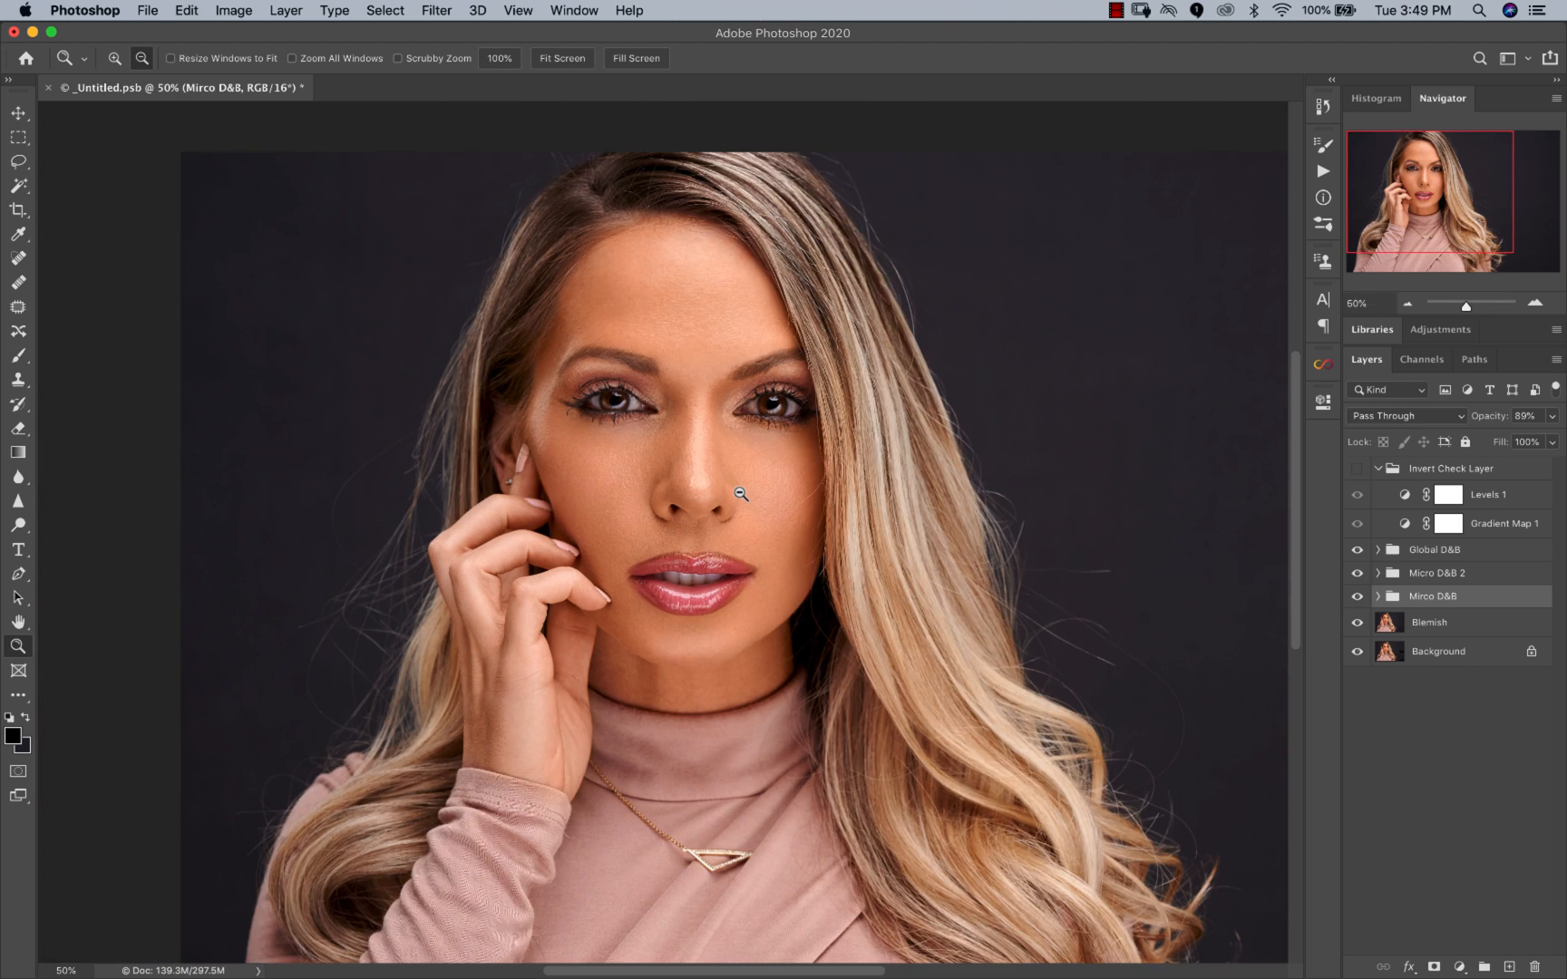
left_click(742, 496, "alt")
left_click(742, 496, "alt")
left_click(549, 557)
left_click(549, 557)
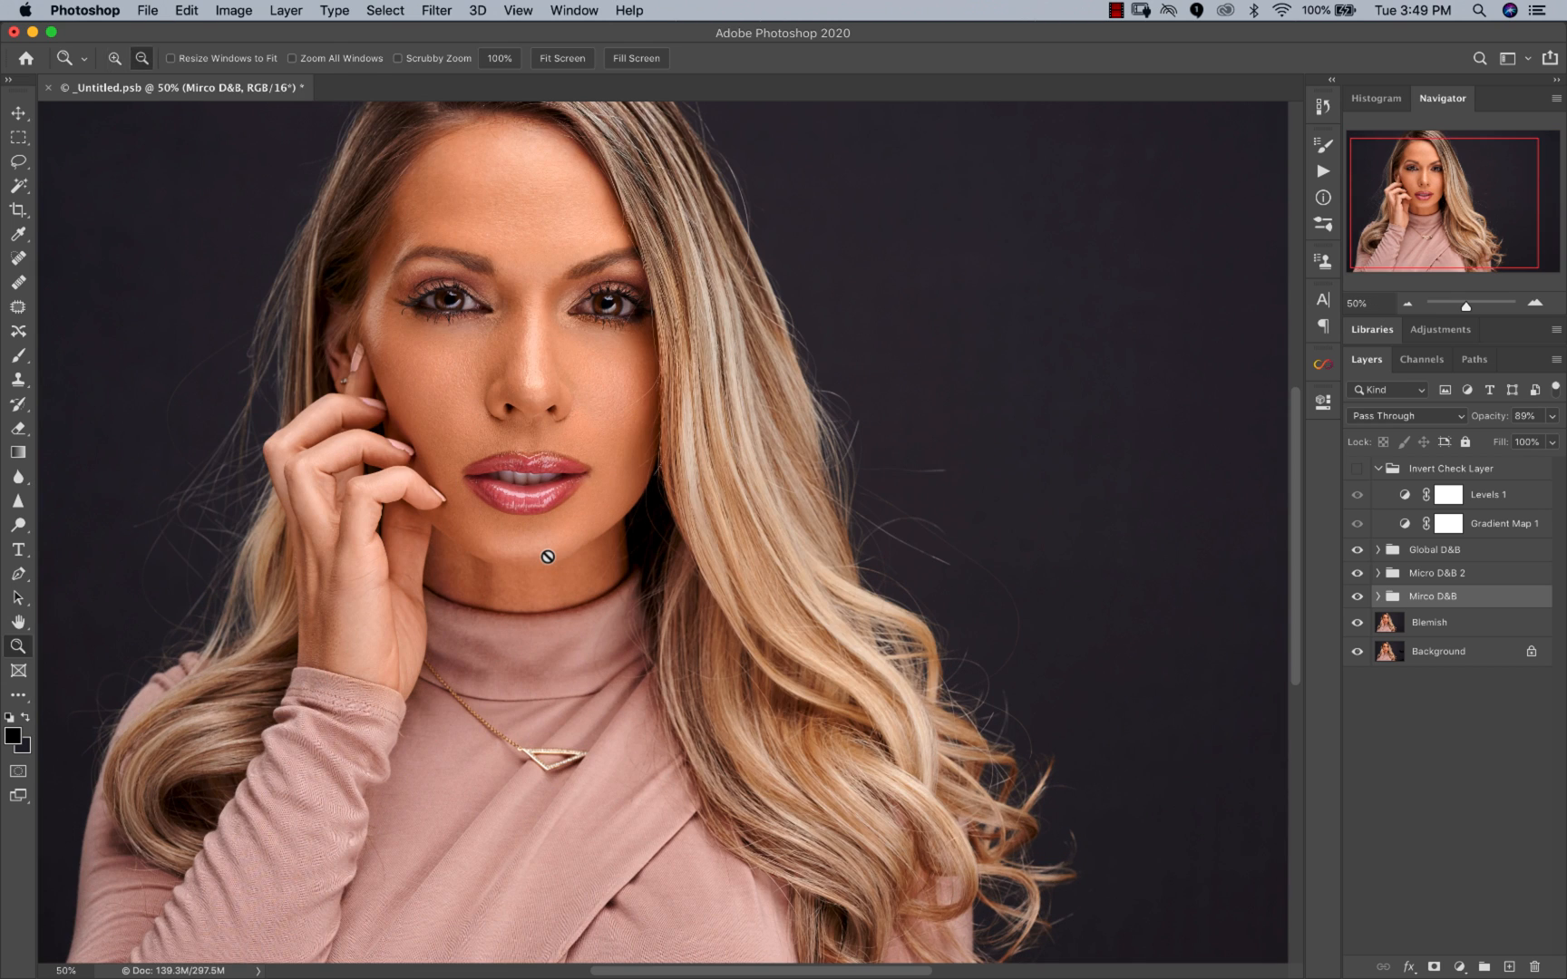
key("b")
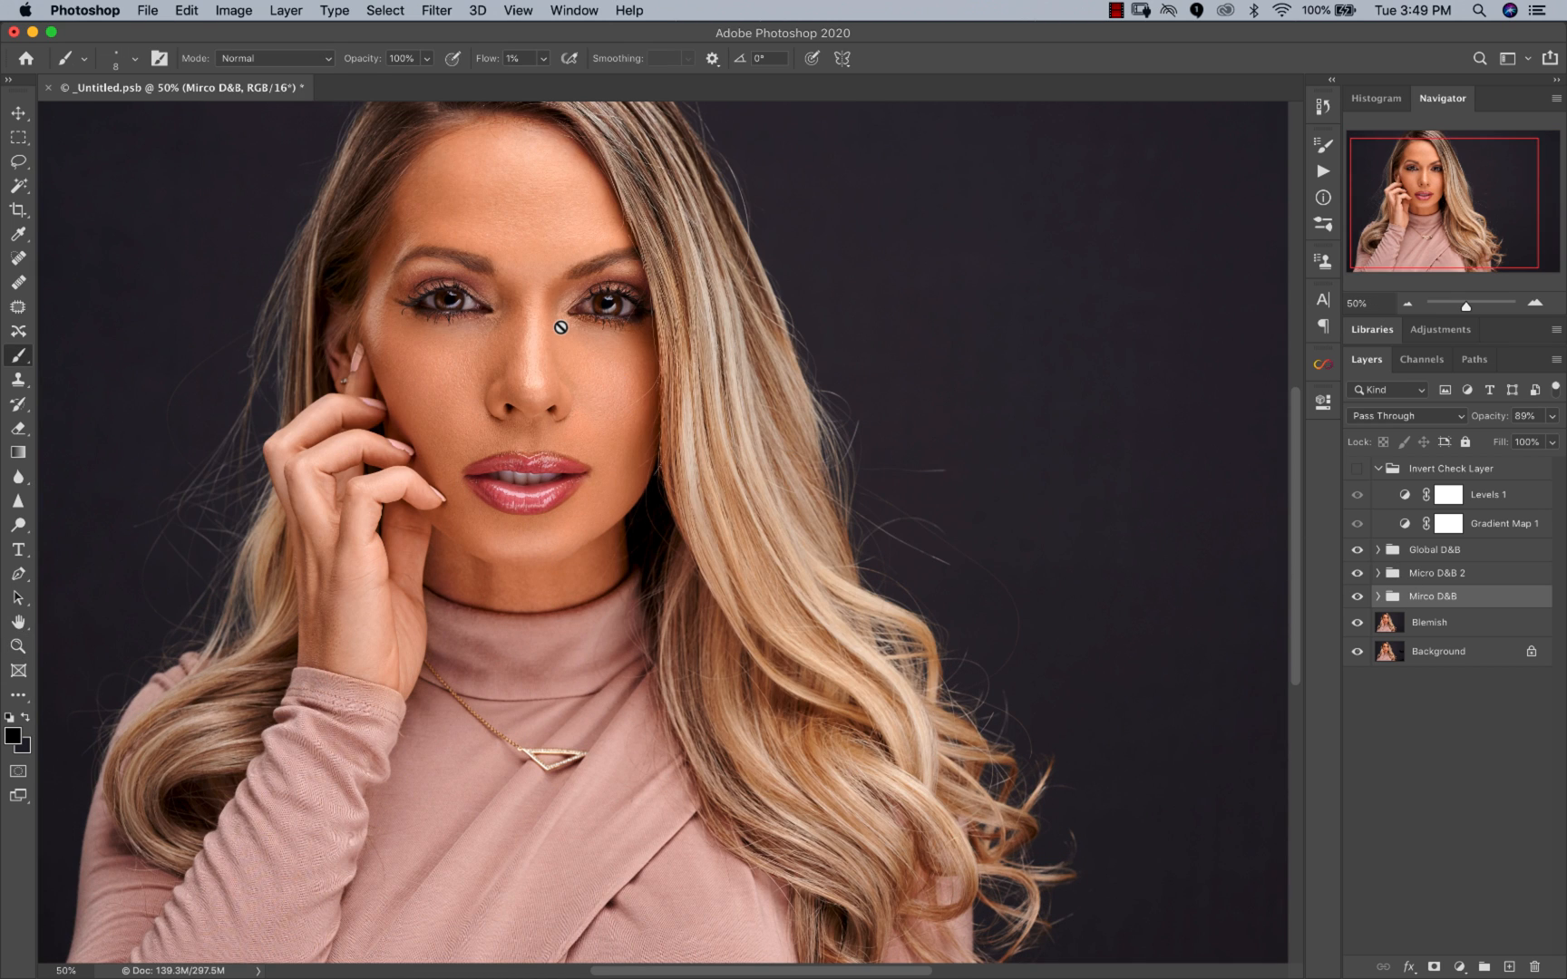
Step: Examine the skin texture under the eye and on the cheek at 300% and 400% zoom, and recheck the portrait at 50%
key("z")
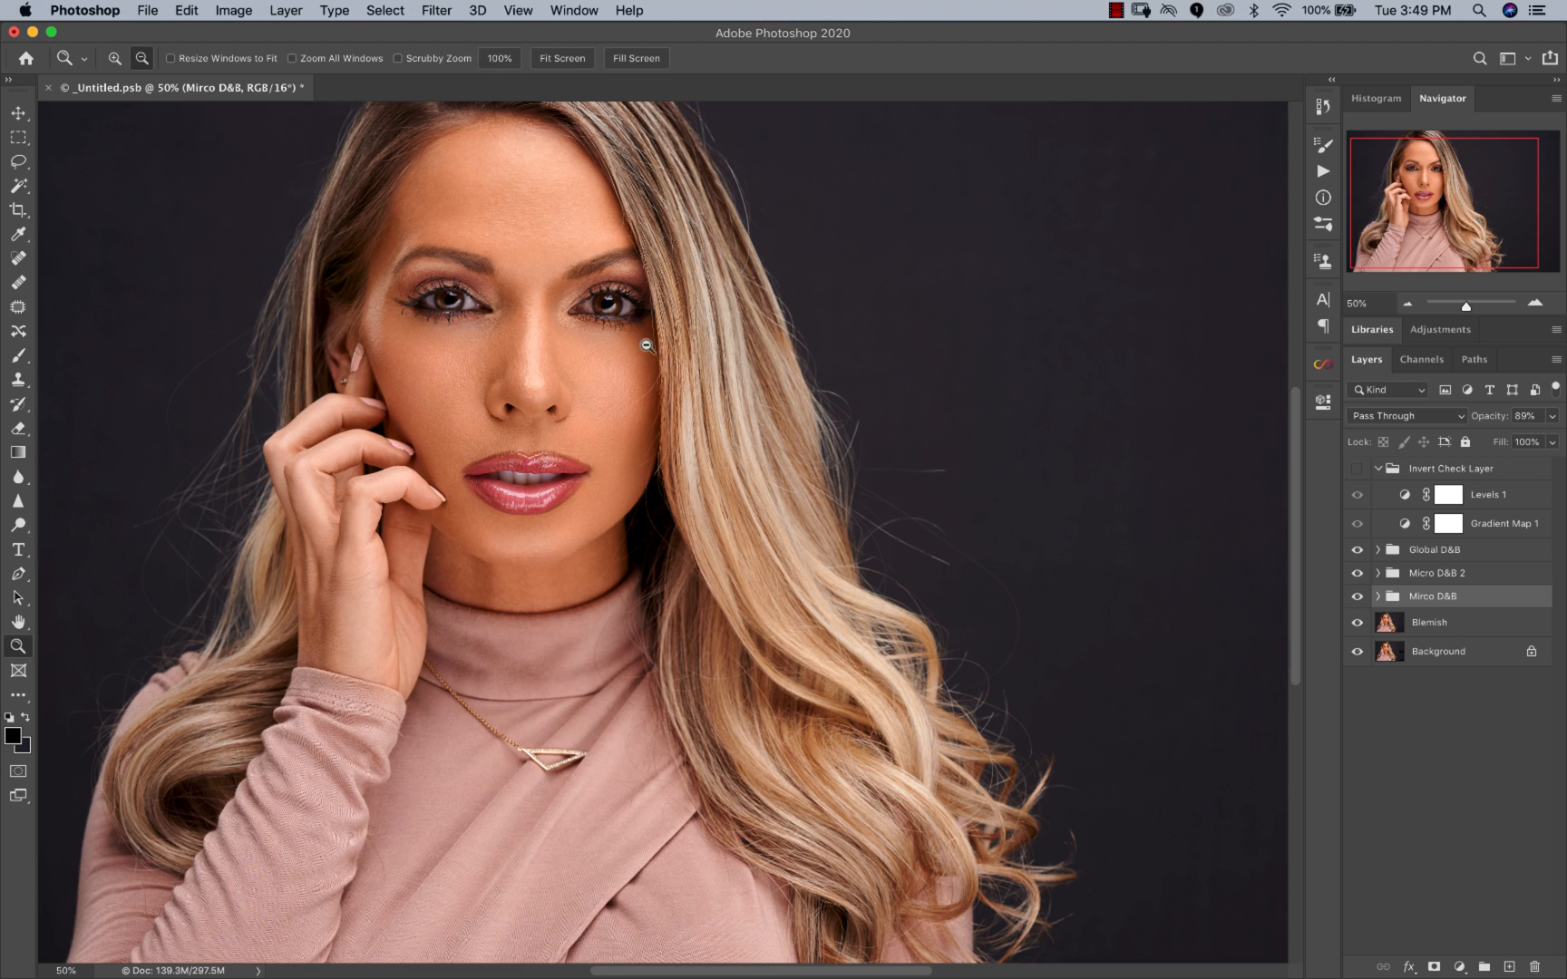
left_click(625, 334)
left_click(571, 416)
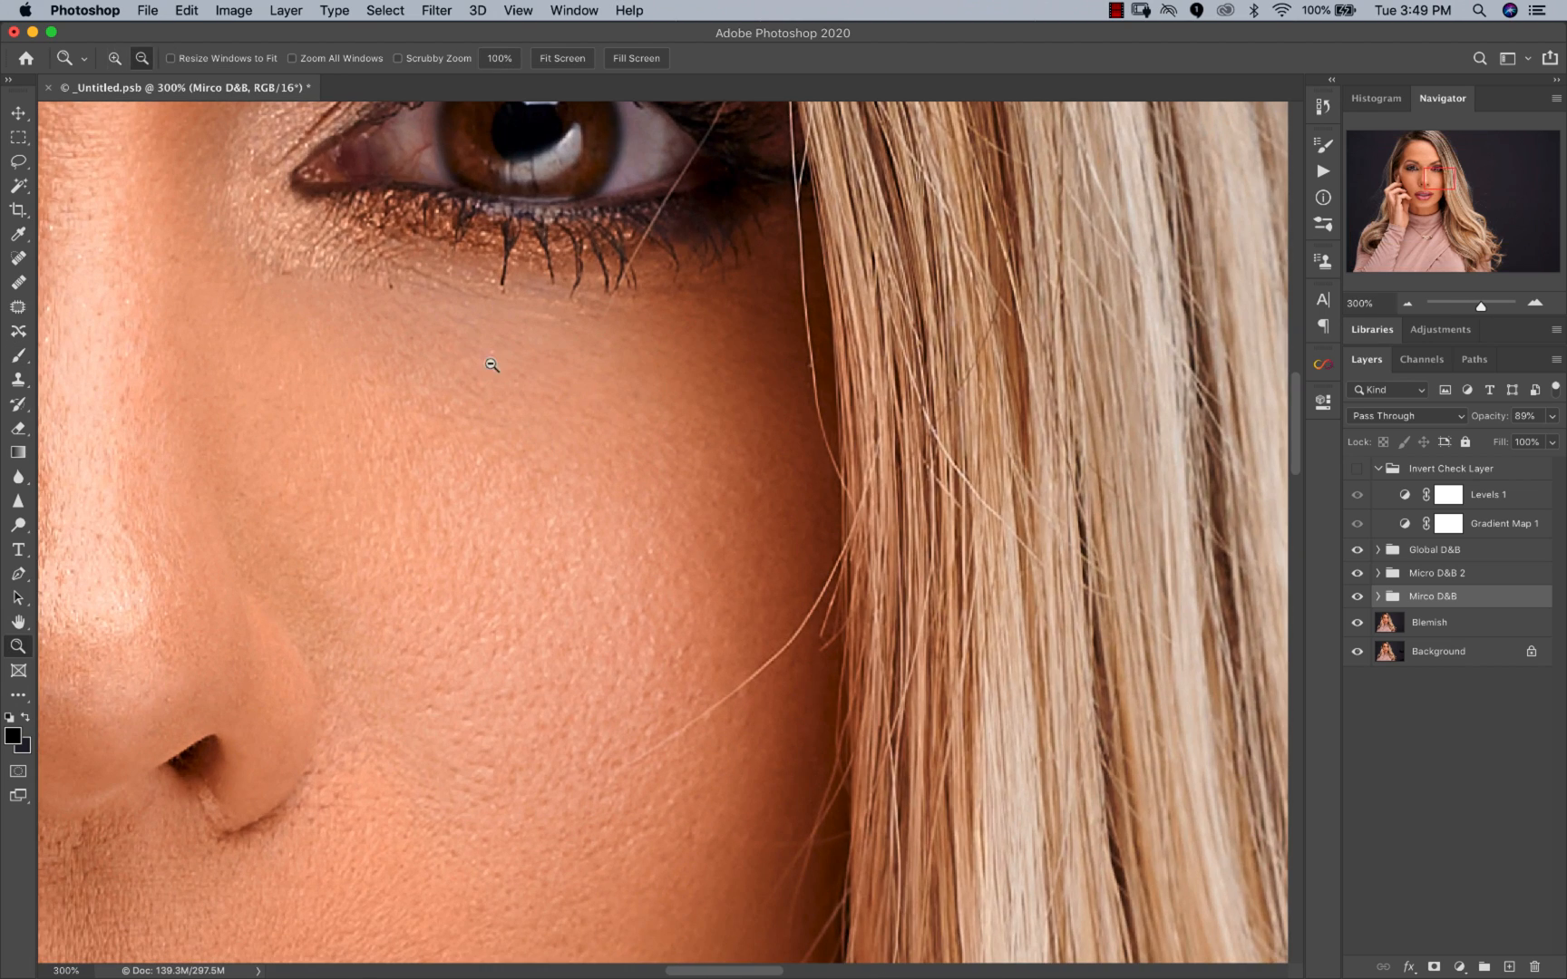
key("b")
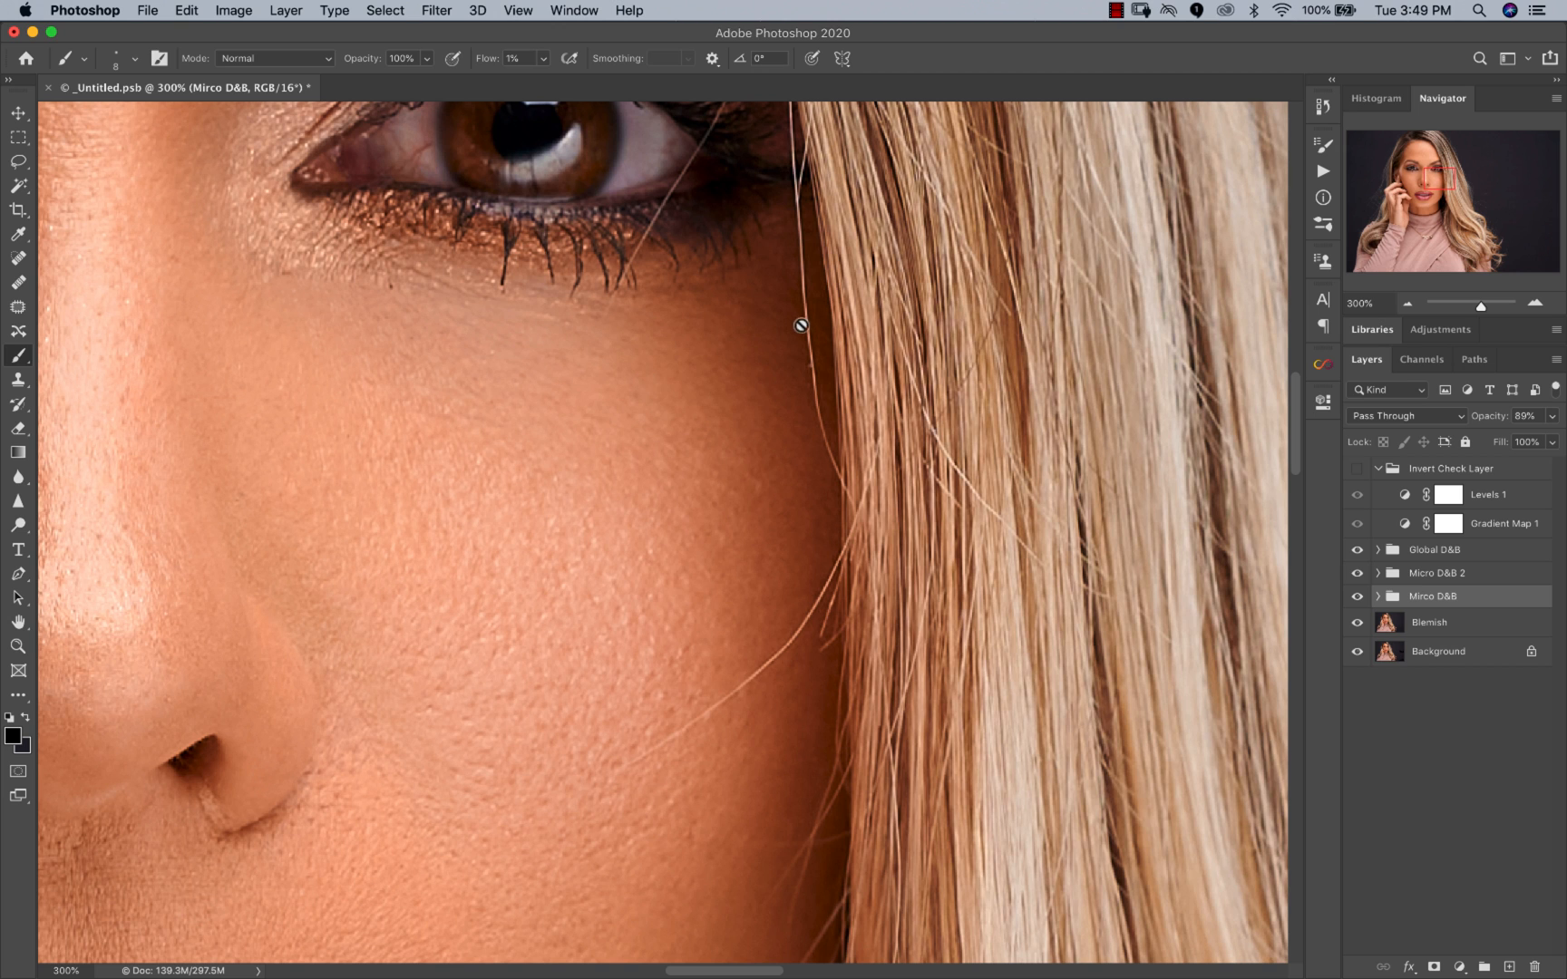
left_click(710, 337, "alt")
key("z")
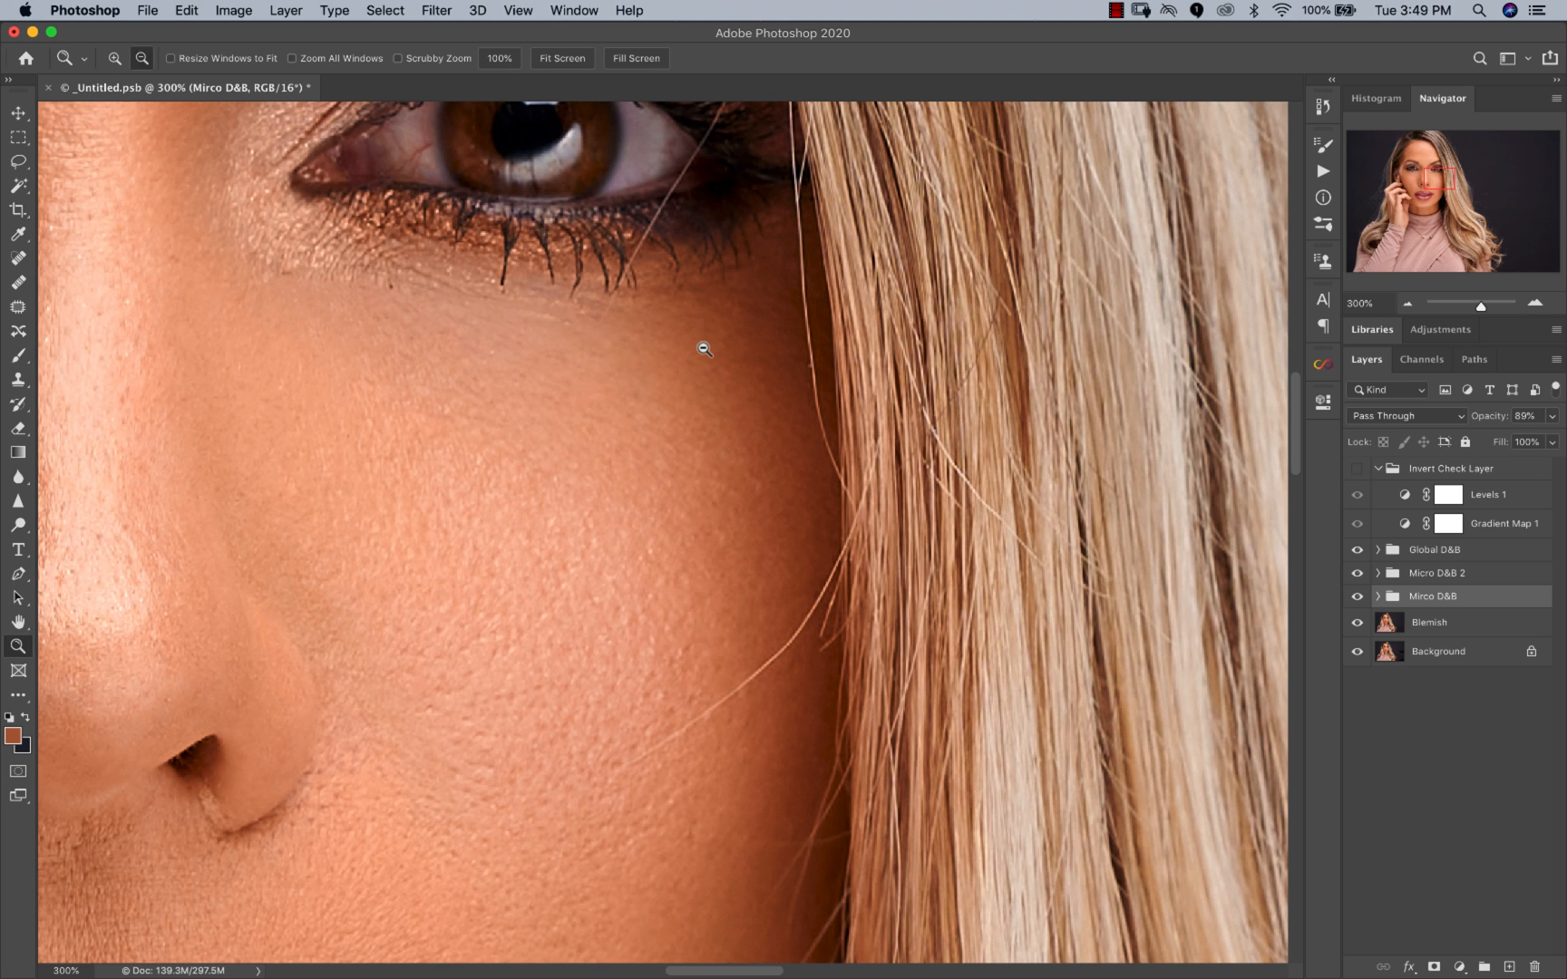
left_click(706, 347)
left_click(10, 717)
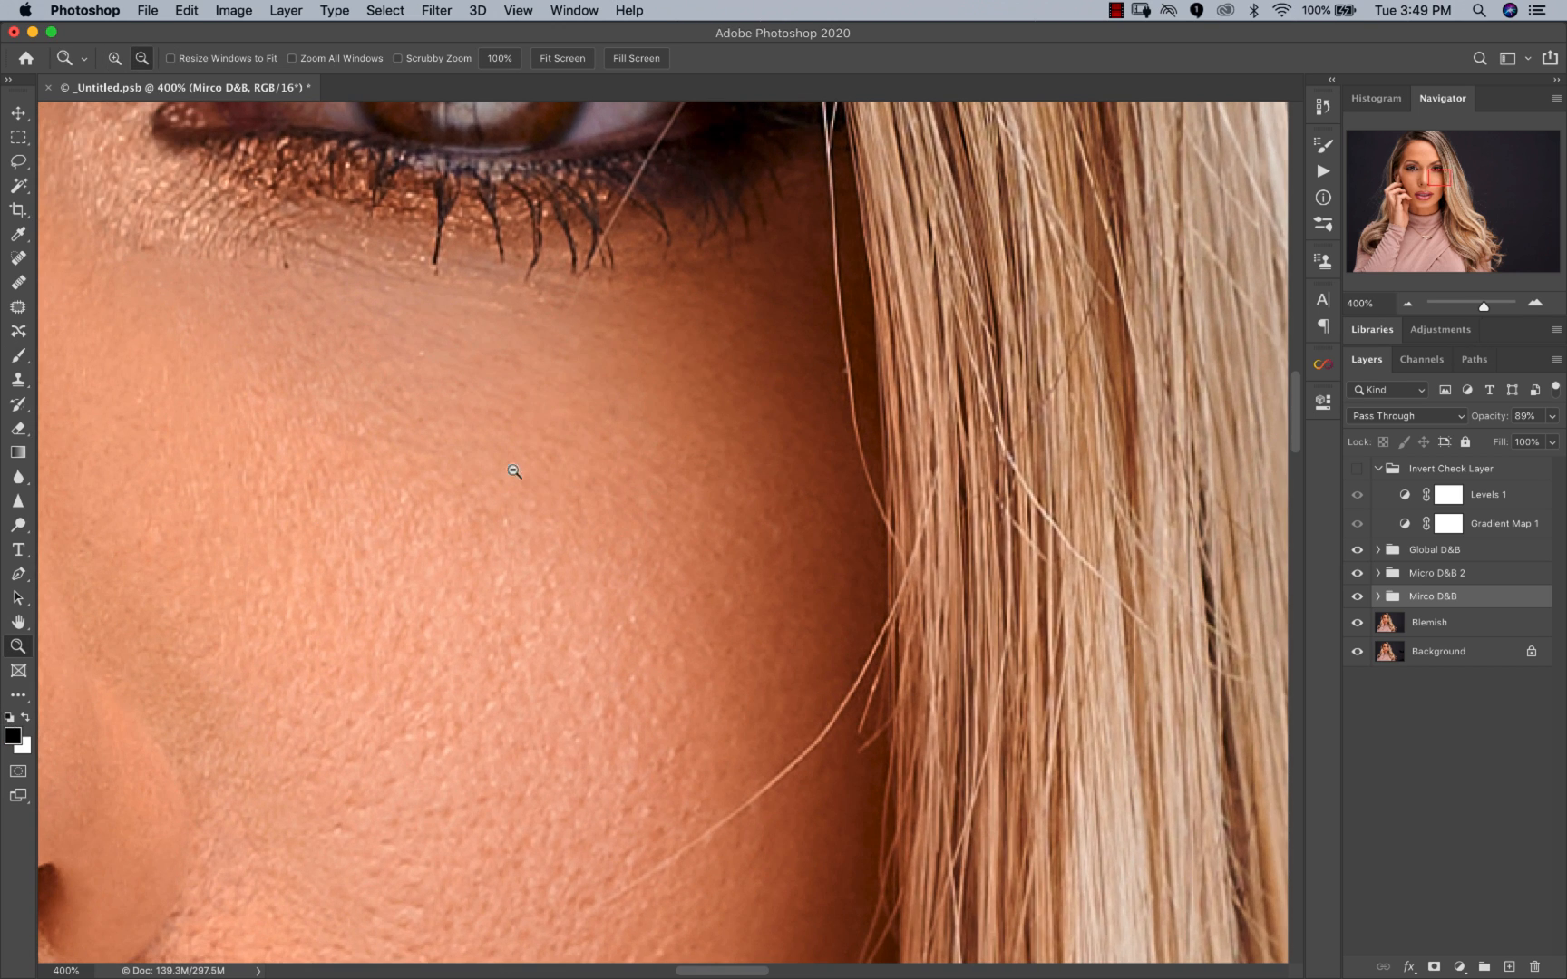
left_click(473, 404, "alt")
left_click(473, 403, "alt")
left_click(474, 403, "alt")
left_click(473, 404, "alt")
left_click(269, 358, "alt")
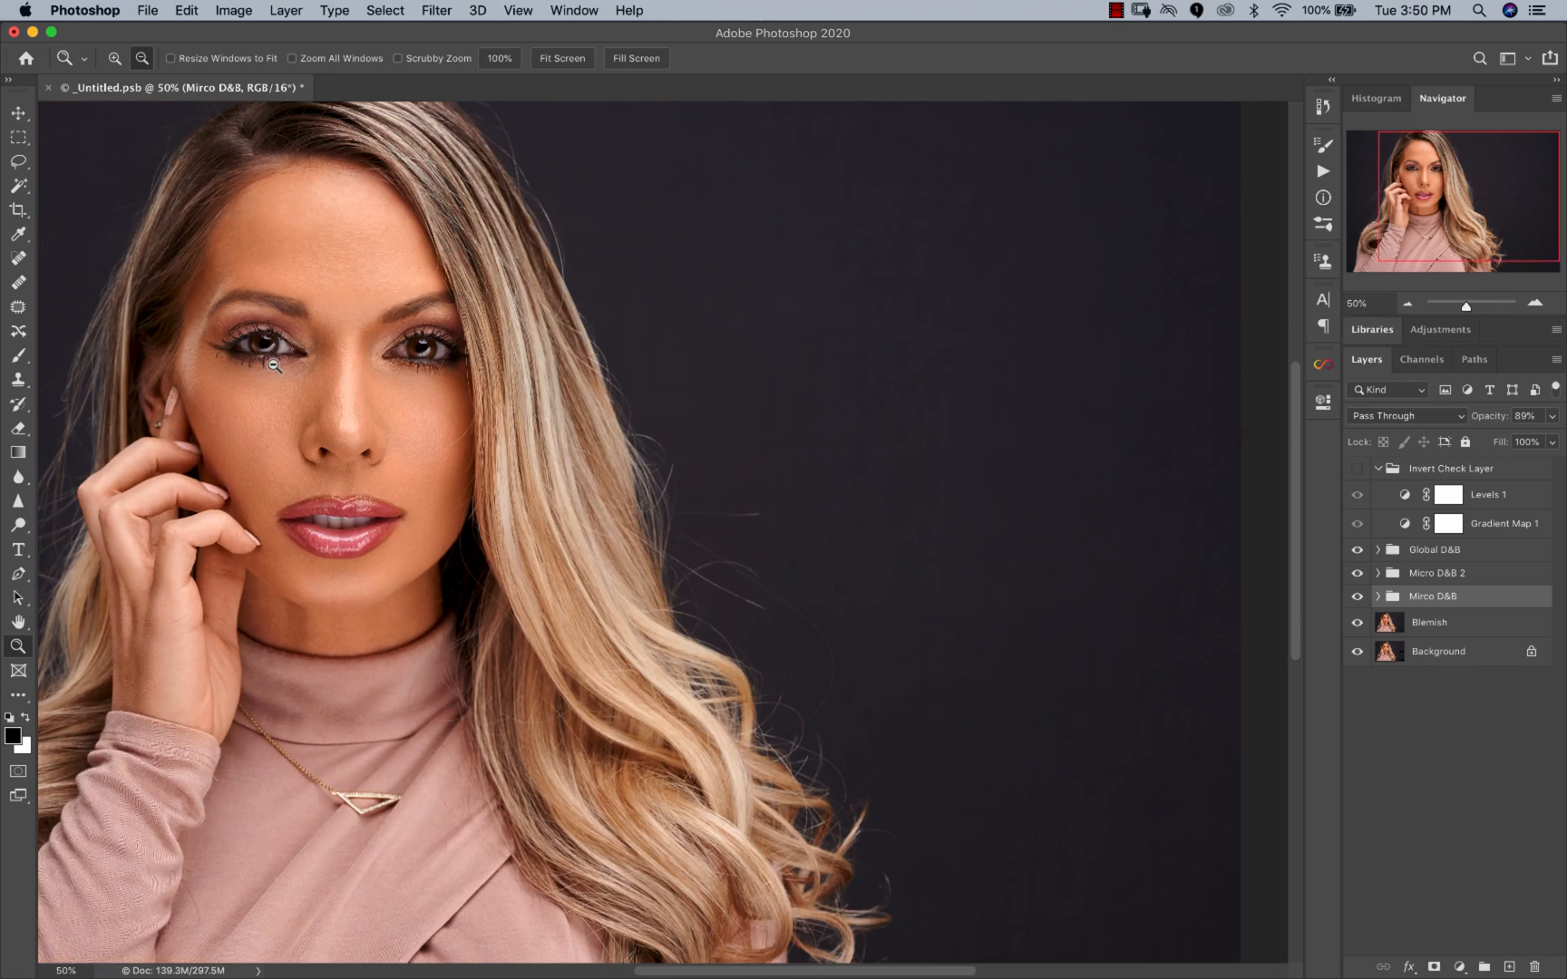
left_click(269, 358, "alt")
left_click(725, 600, "alt")
left_click(659, 514)
left_click(659, 513)
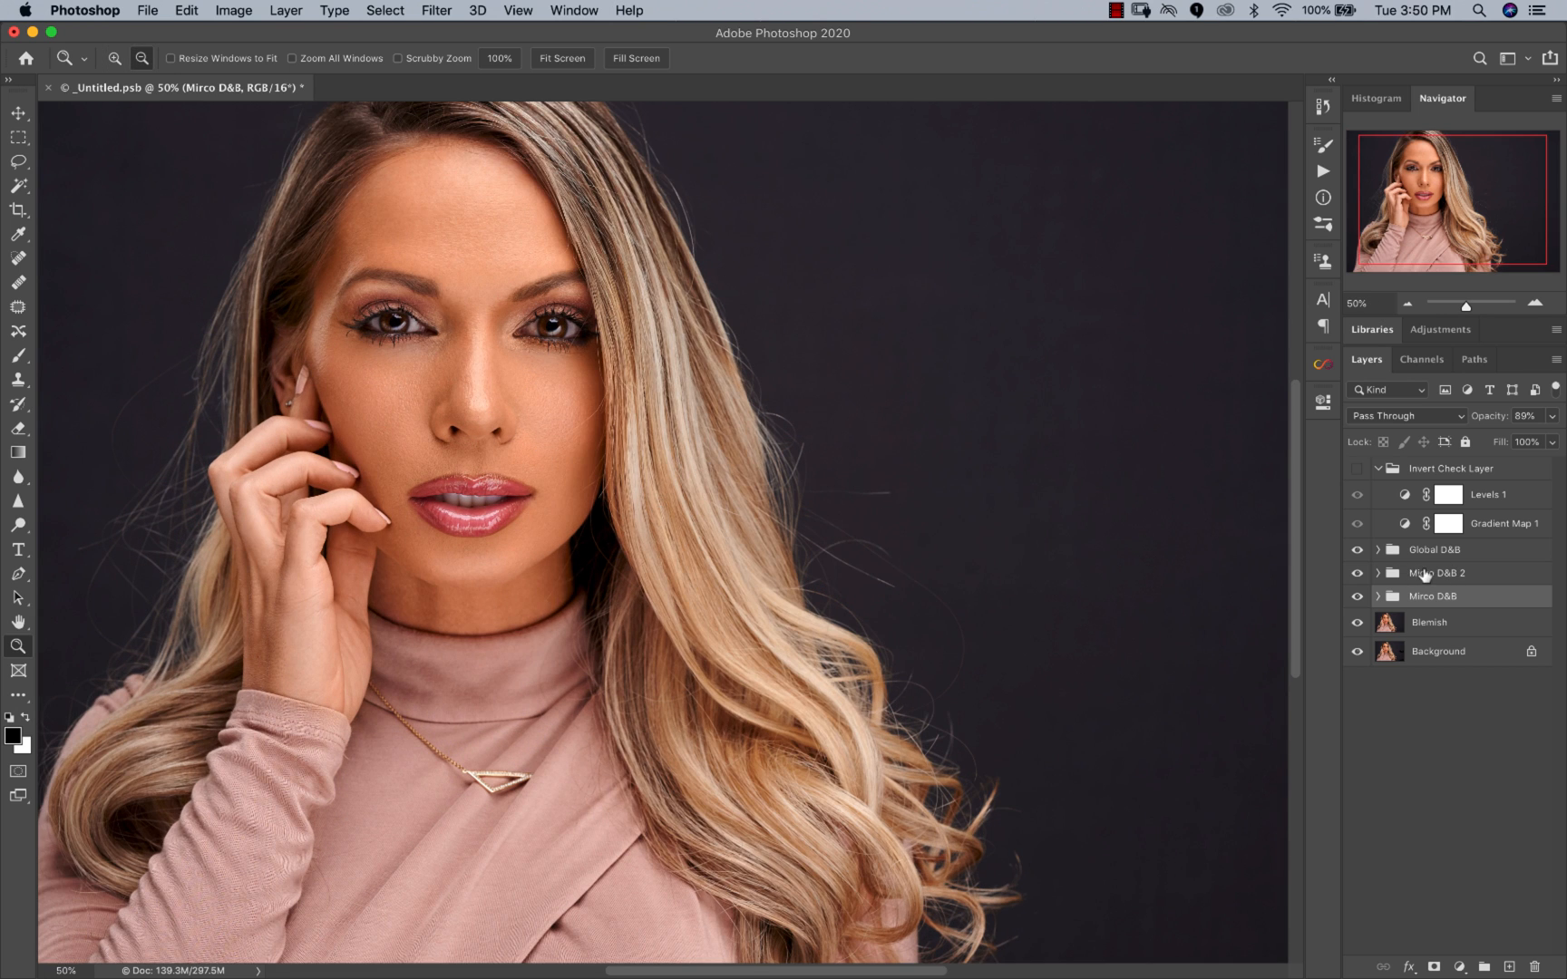
Step: Delete the Mirco D&B 2 group and collapse the Invert Check Layer group
left_click(1424, 575)
key("Delete")
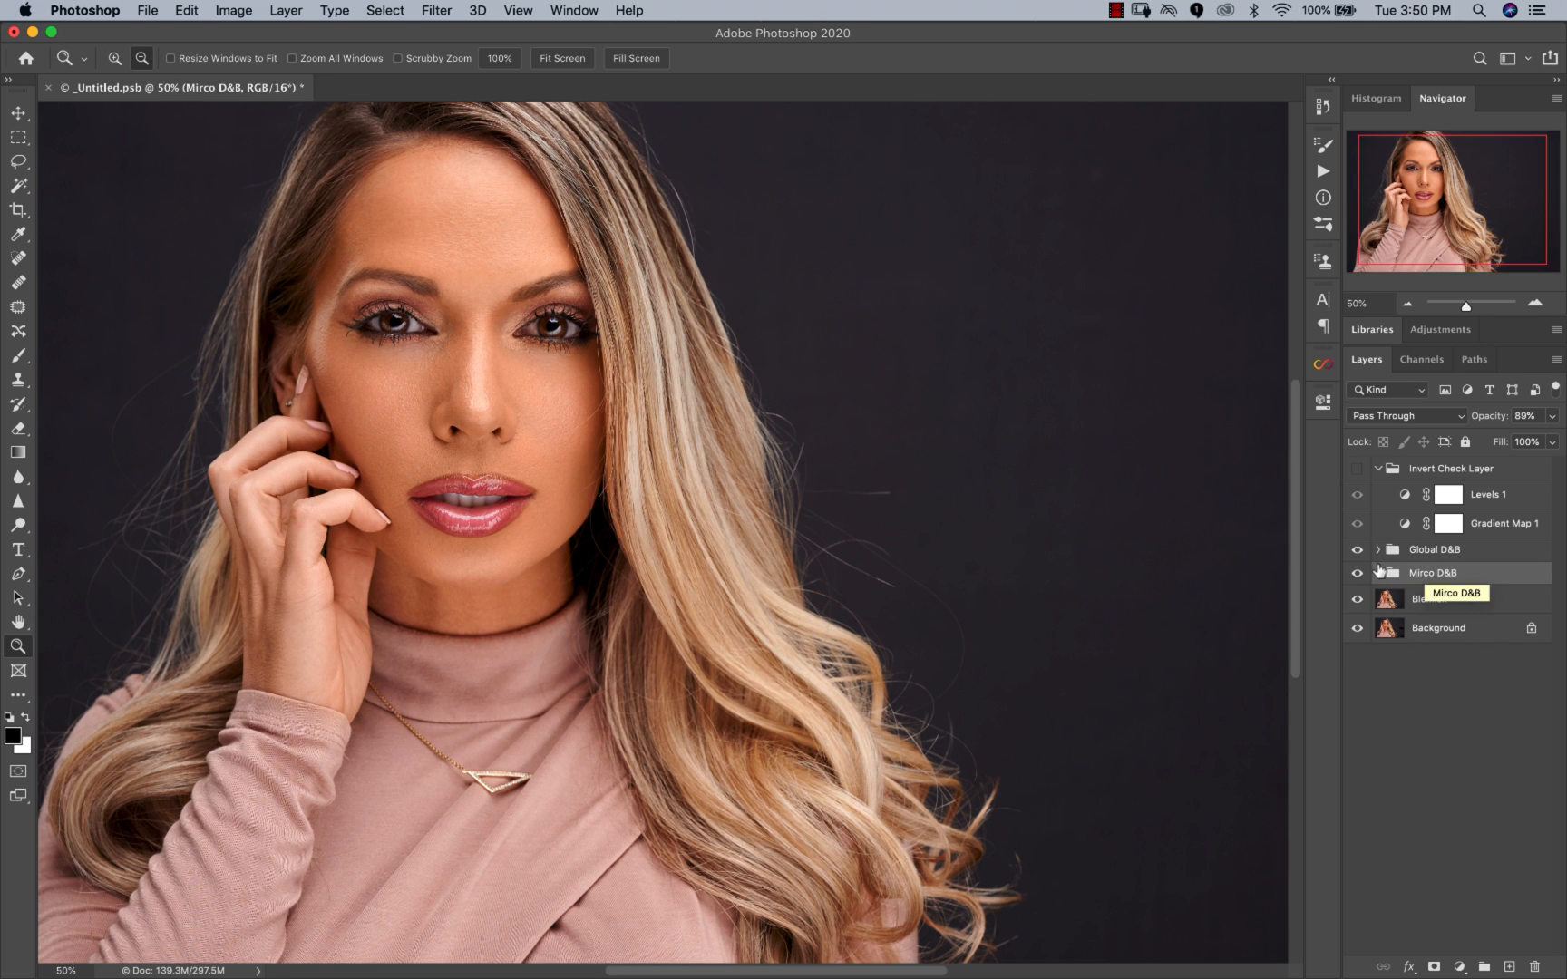
left_click(1385, 470)
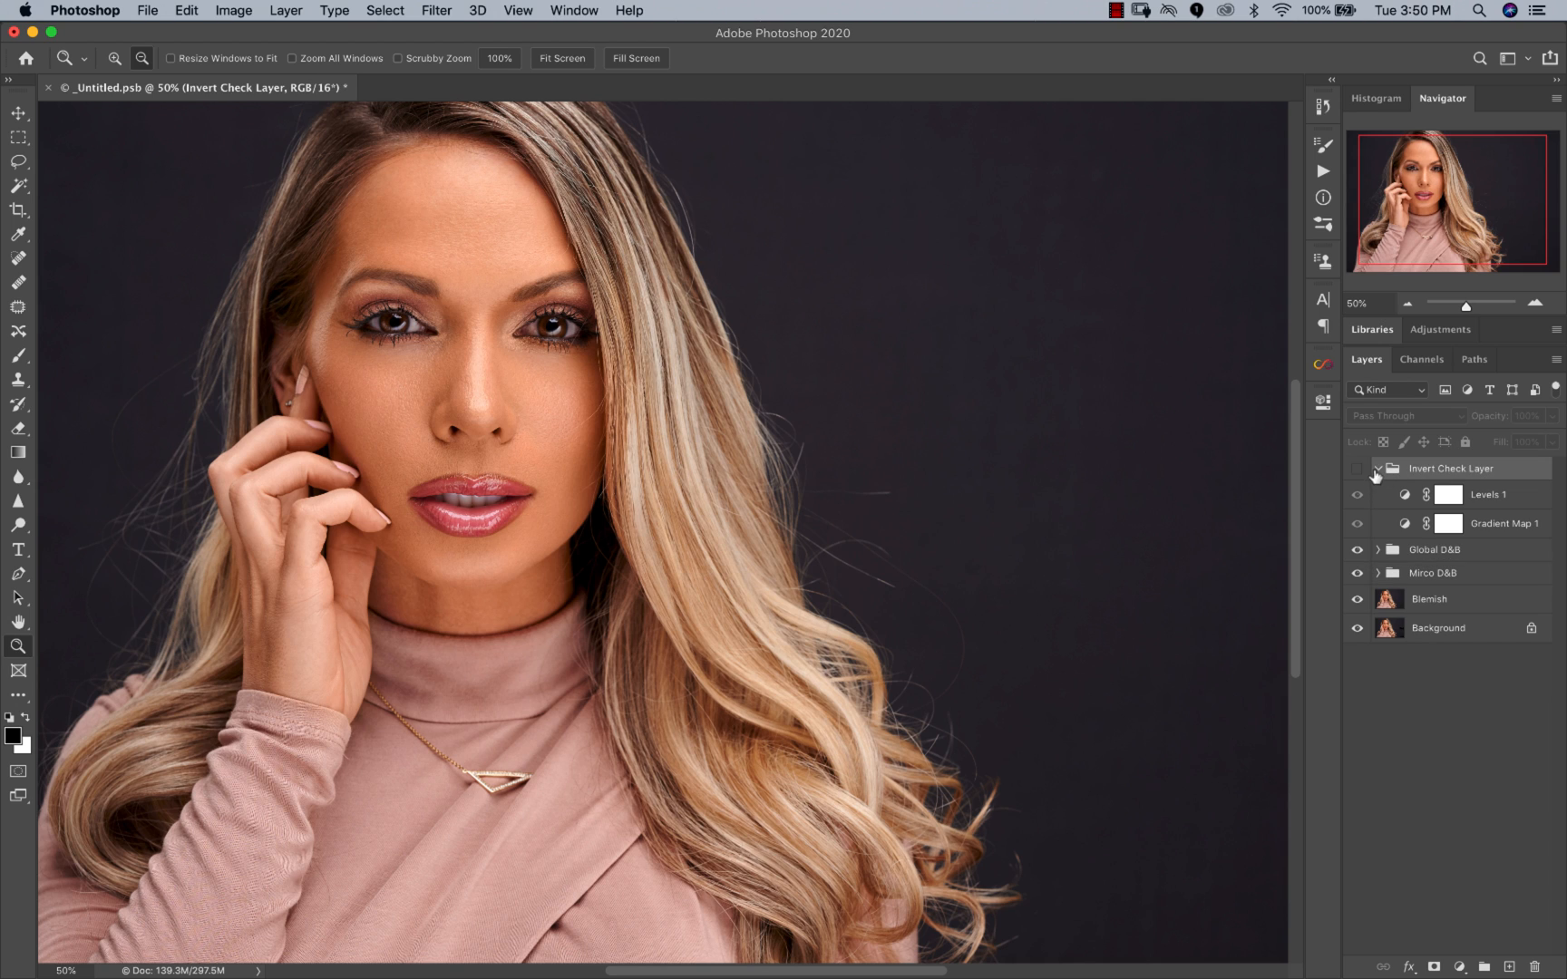
left_click(1377, 469)
Step: Hide the Global D&B group and stamp the visible layers into a new layer directly above the Mirco D&B group
left_click(1357, 491)
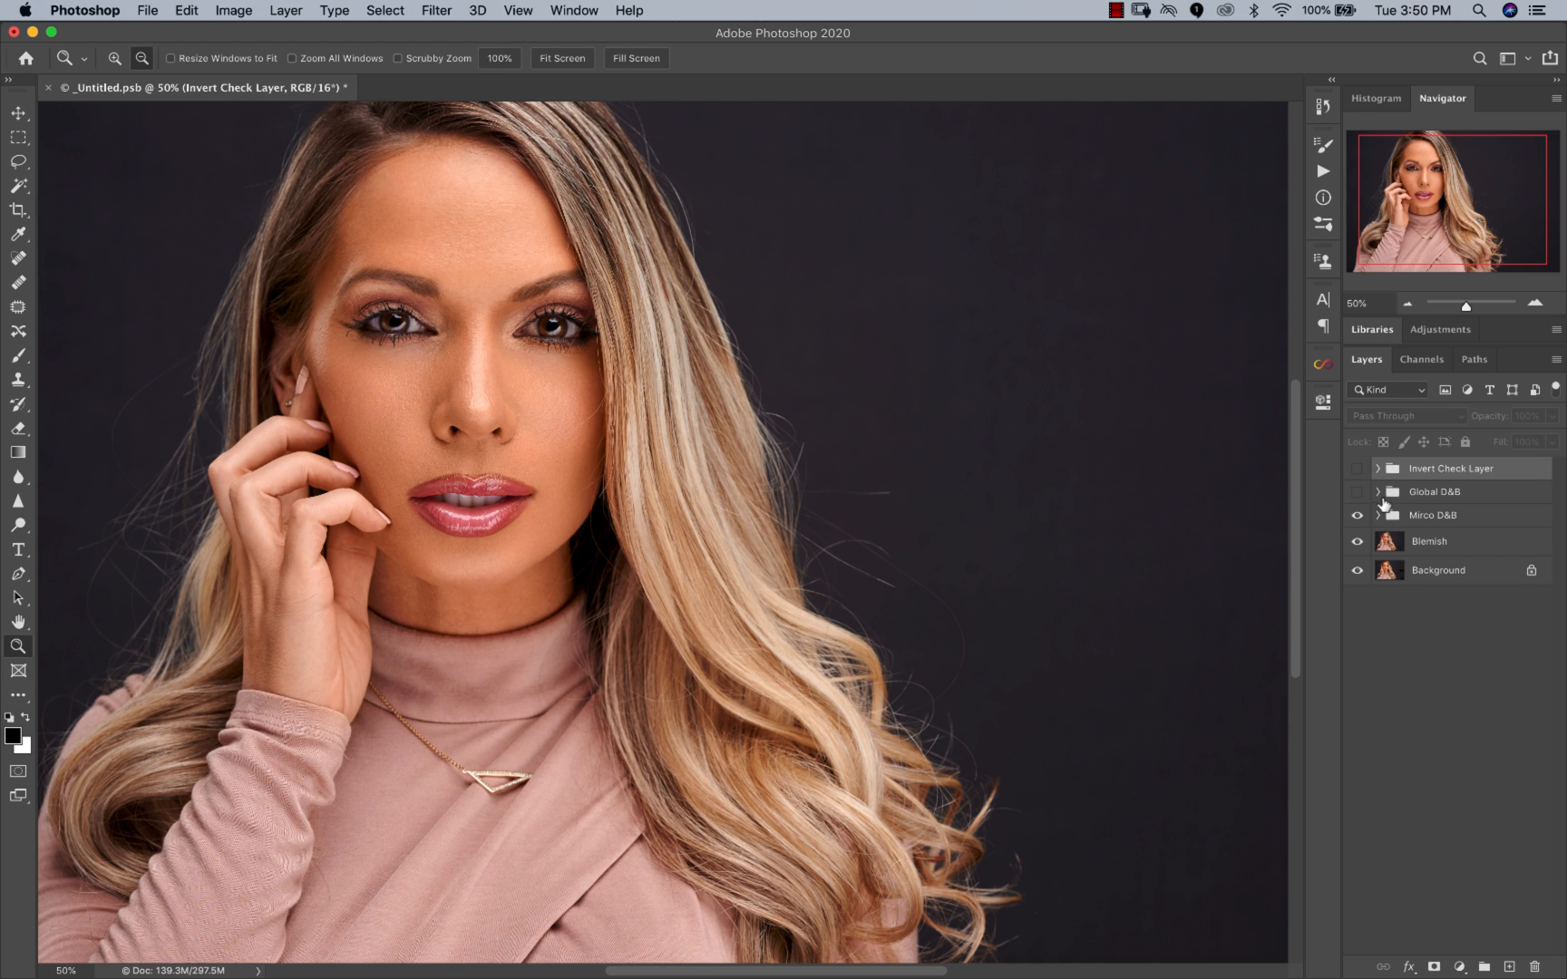
left_click(1412, 498)
left_click(1358, 492)
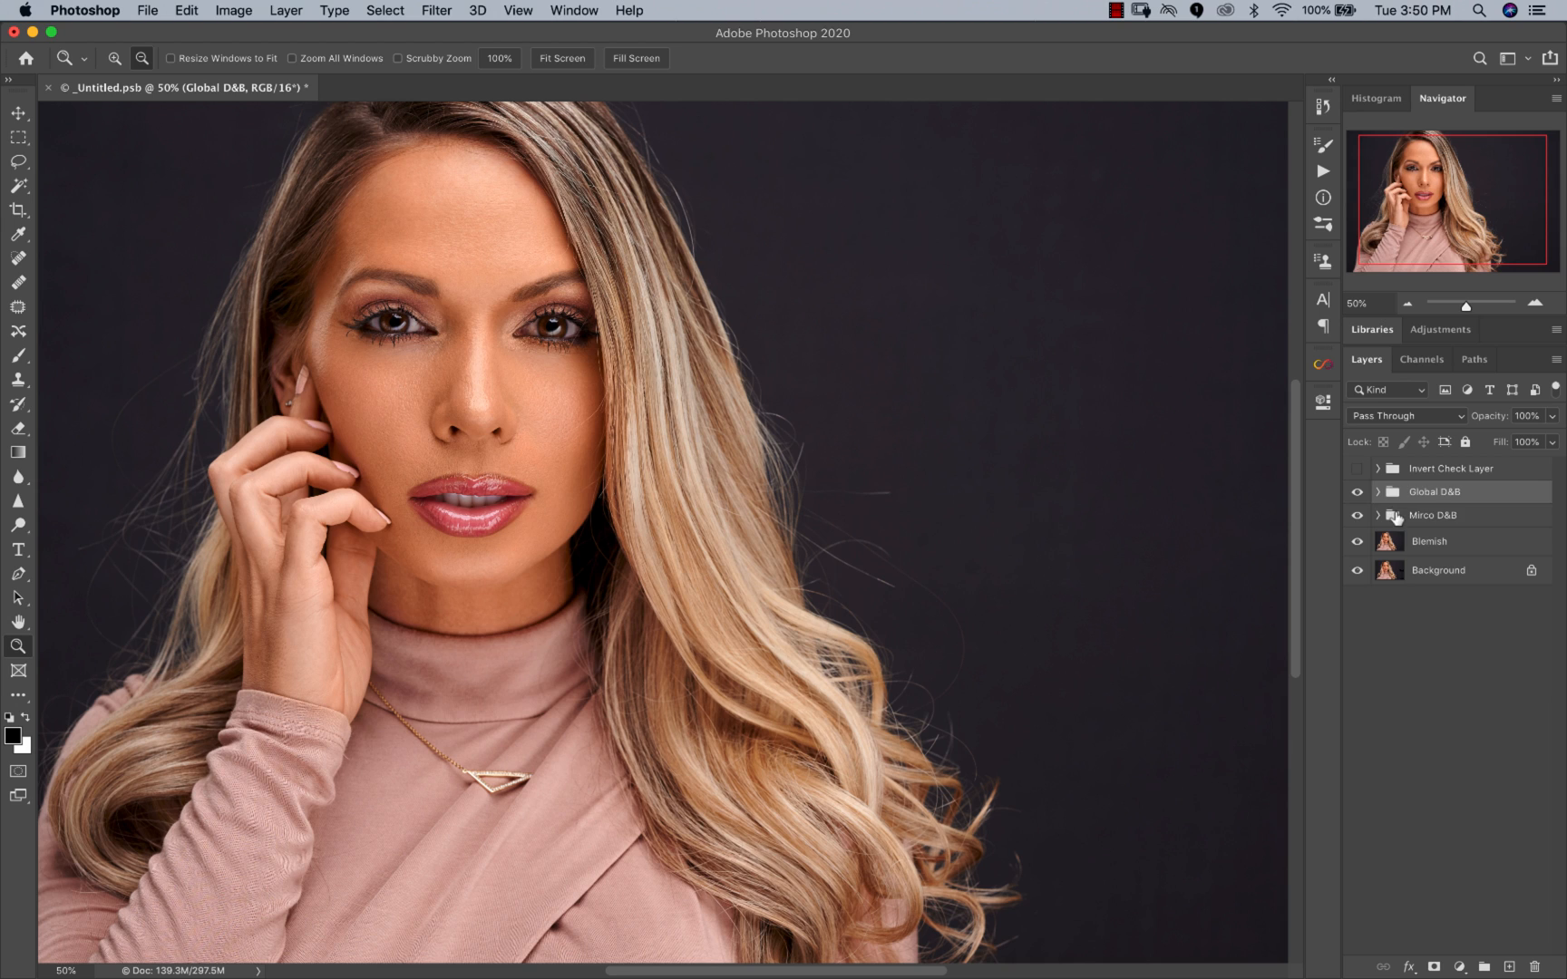
left_click(1397, 517)
left_click(1357, 493)
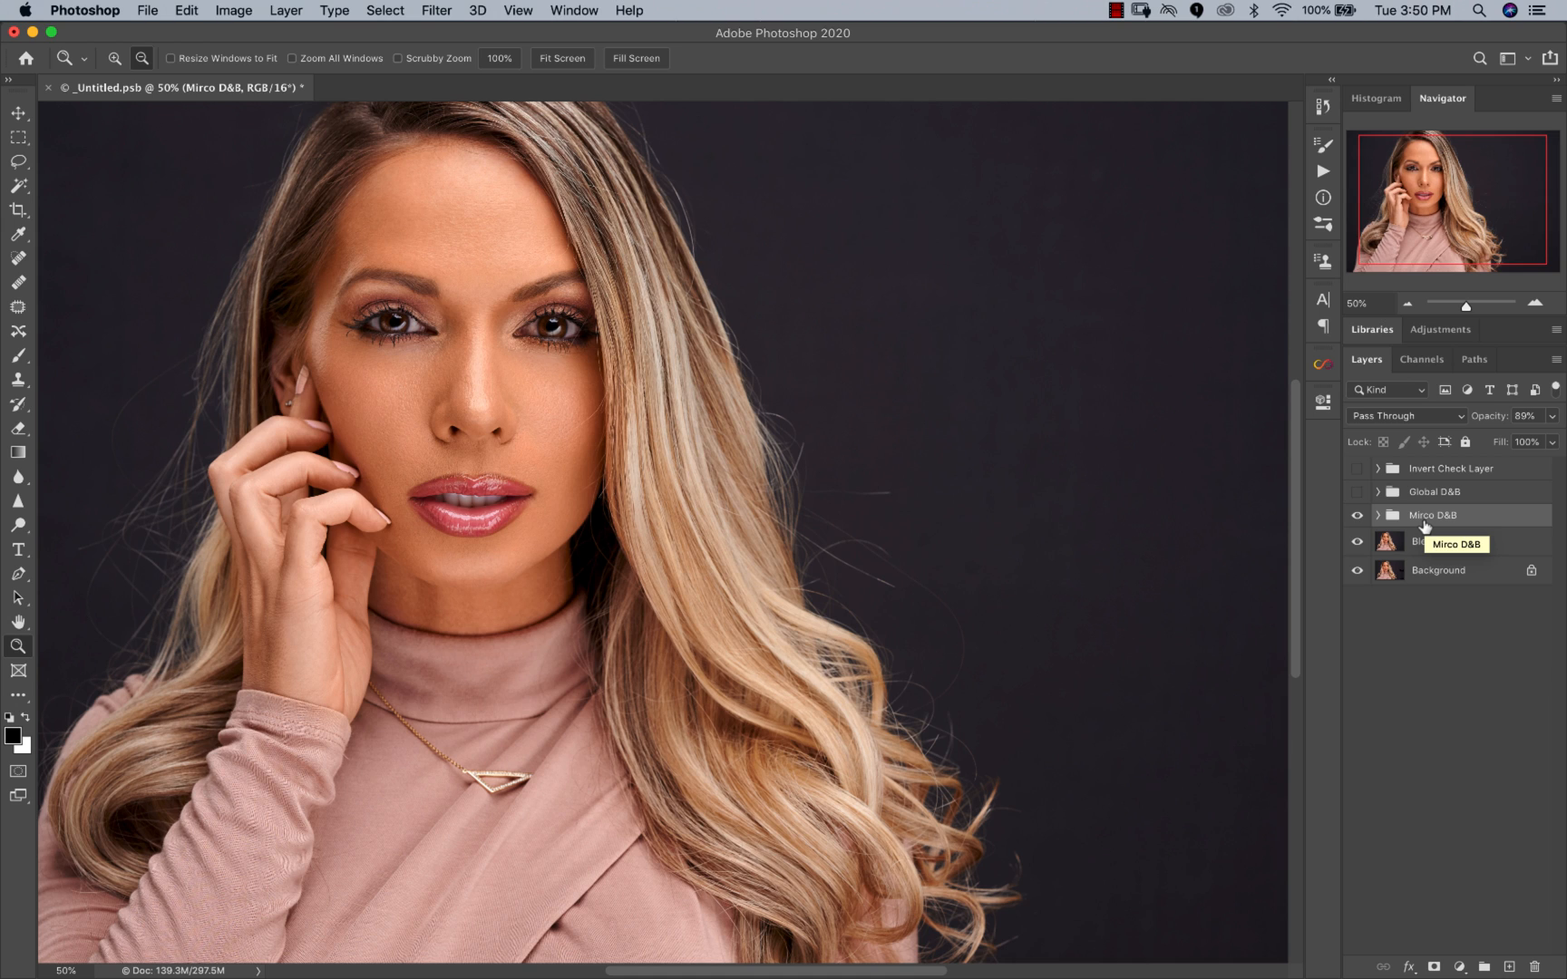
key("super+alt+shift+e")
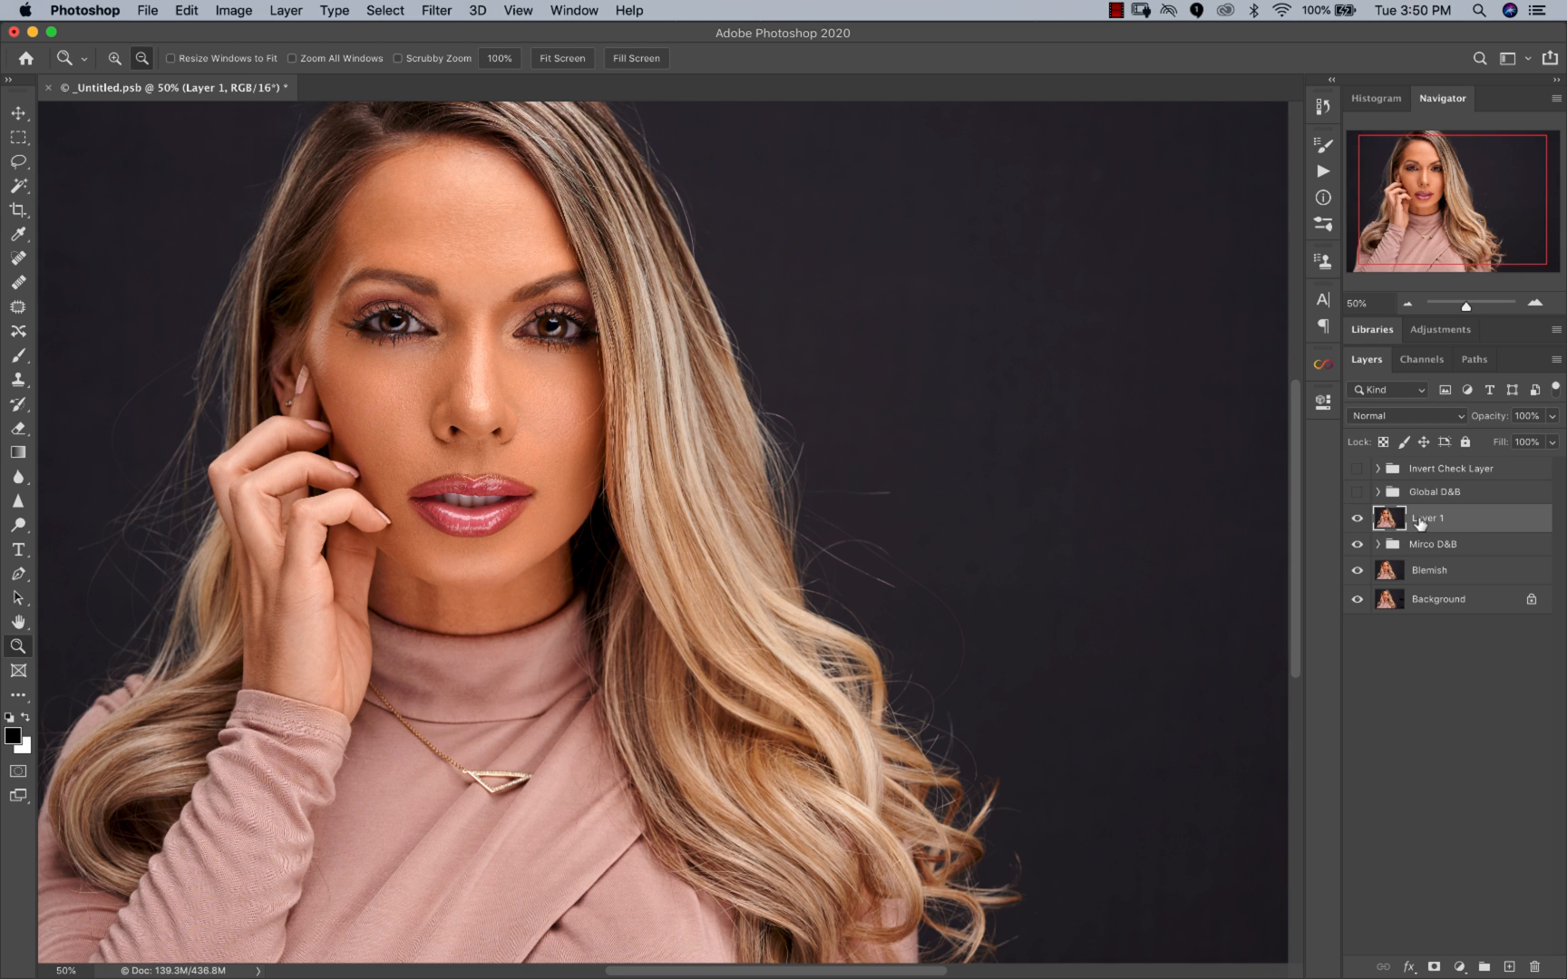
Step: Run the Advance Frequency Separation action on the stamped layer with a Gaussian Blur radius of 14 pixels
left_click(1323, 170)
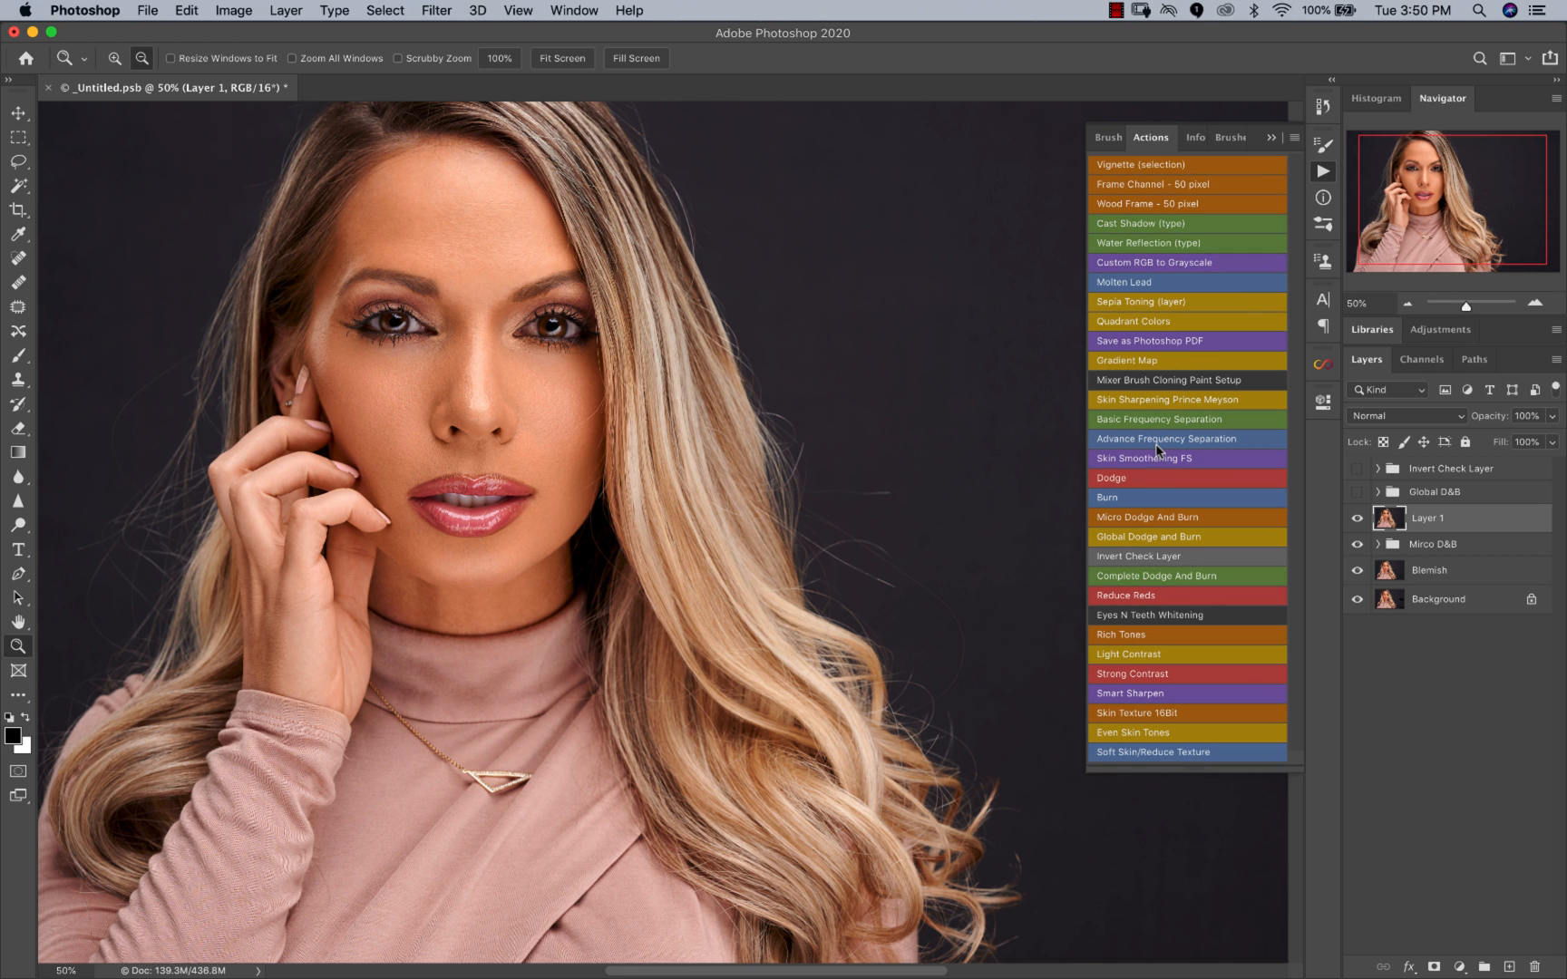
left_click(1156, 443)
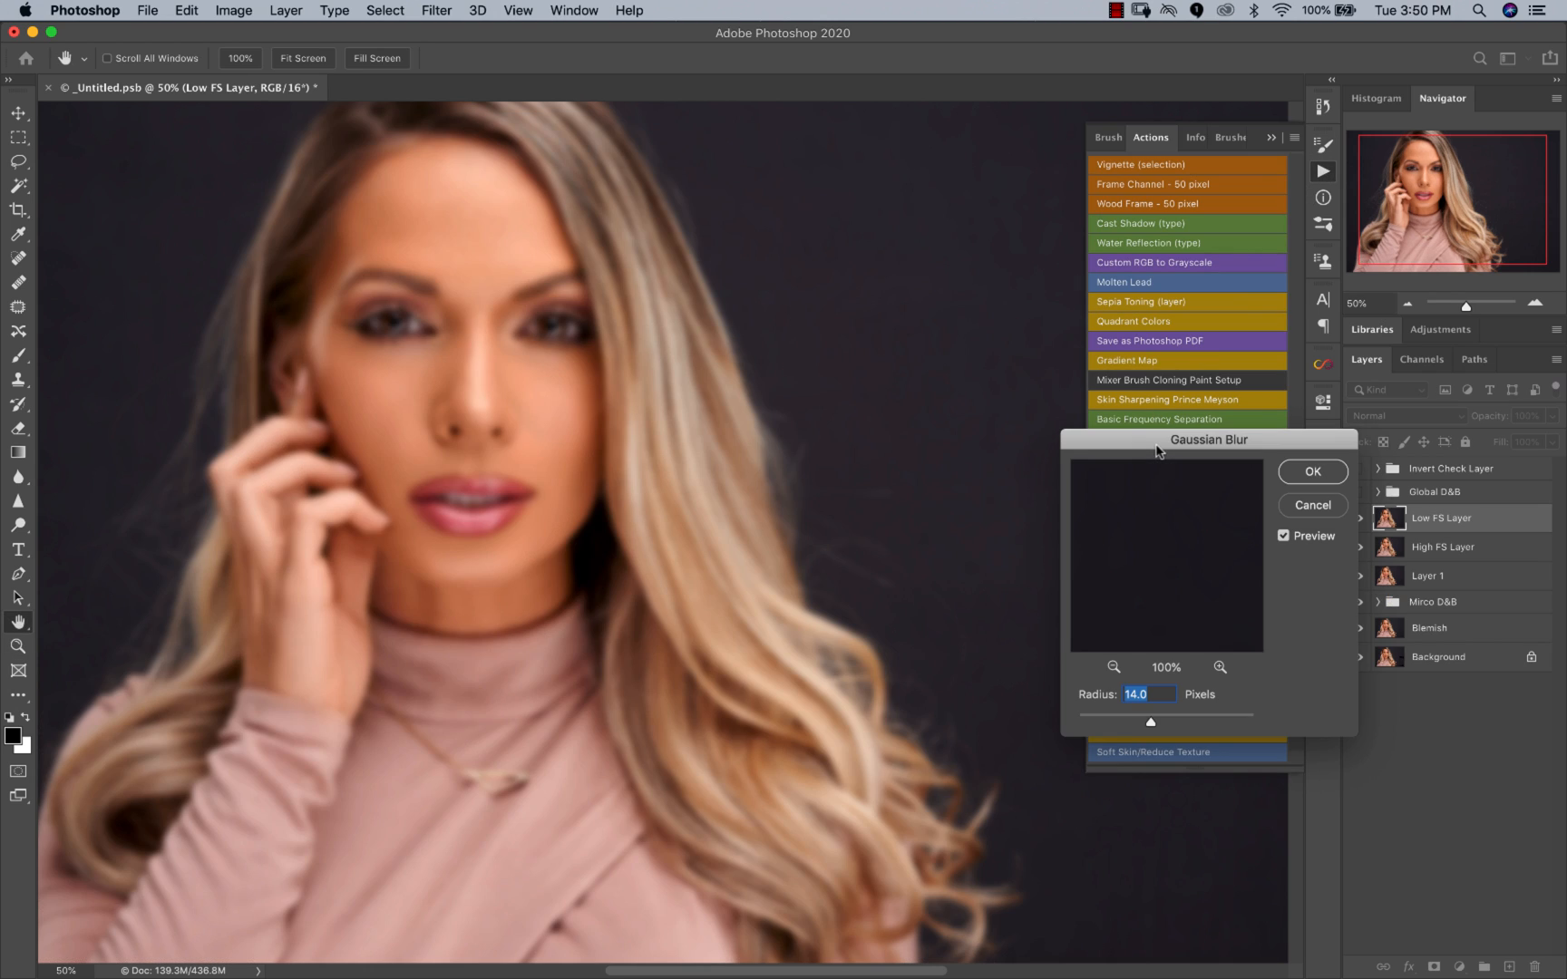
left_click(1311, 472)
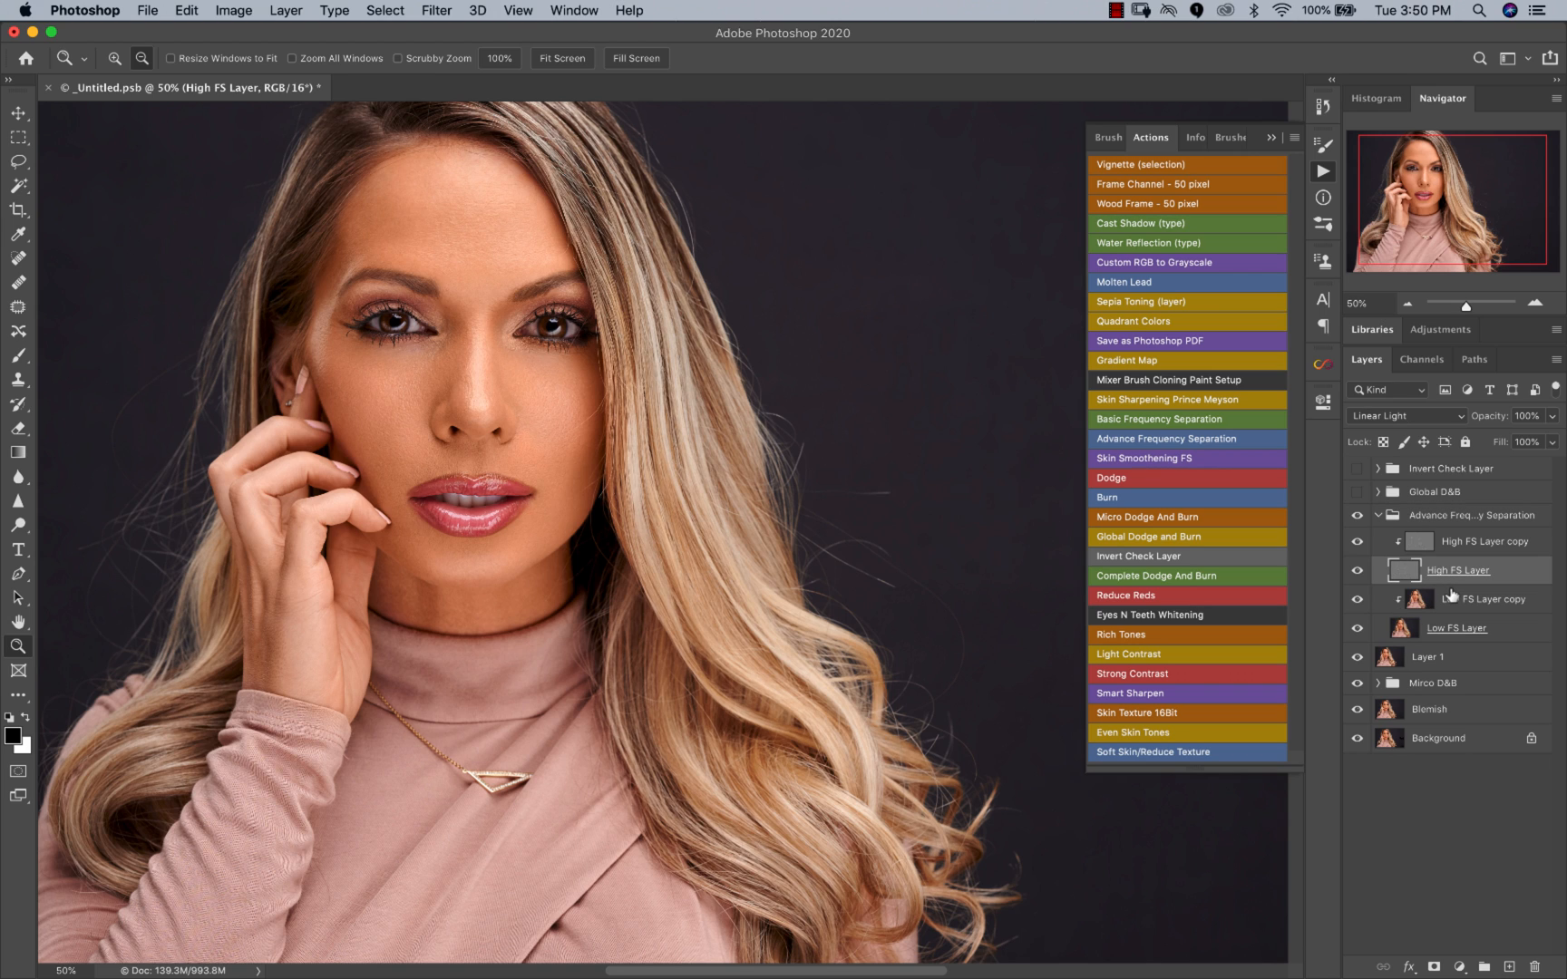
Step: Merge the Low FS Layer copy into the Low FS Layer, undo the merge, and clip the copy to the Low FS Layer again
left_click(1500, 634)
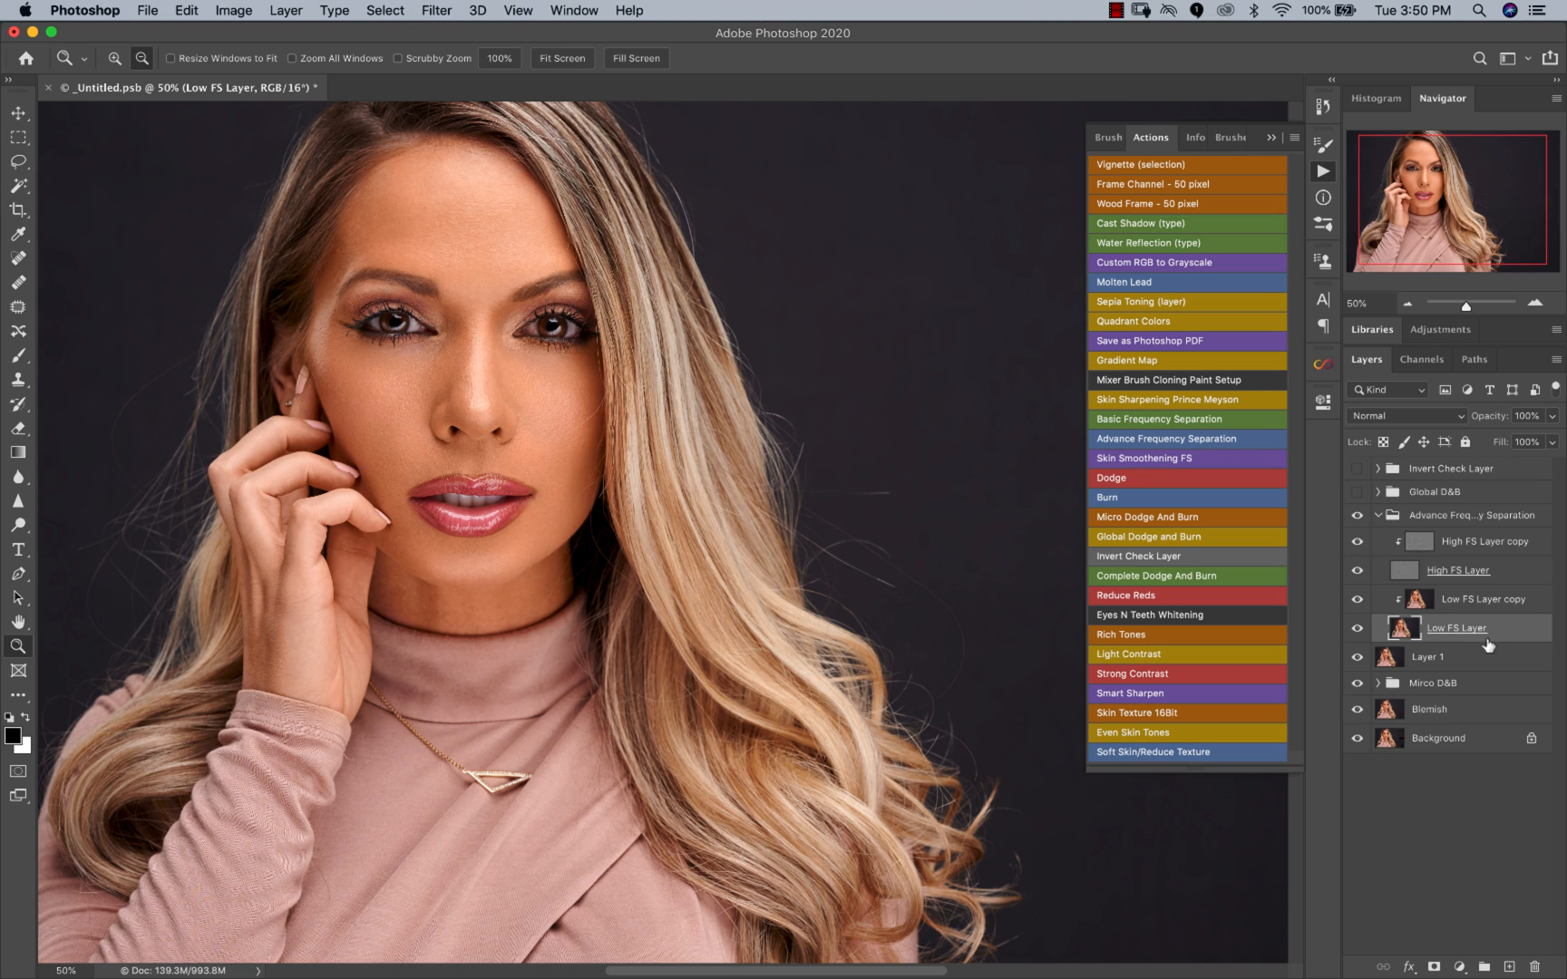
left_click(1469, 659)
left_click(1497, 638)
left_click(1505, 605)
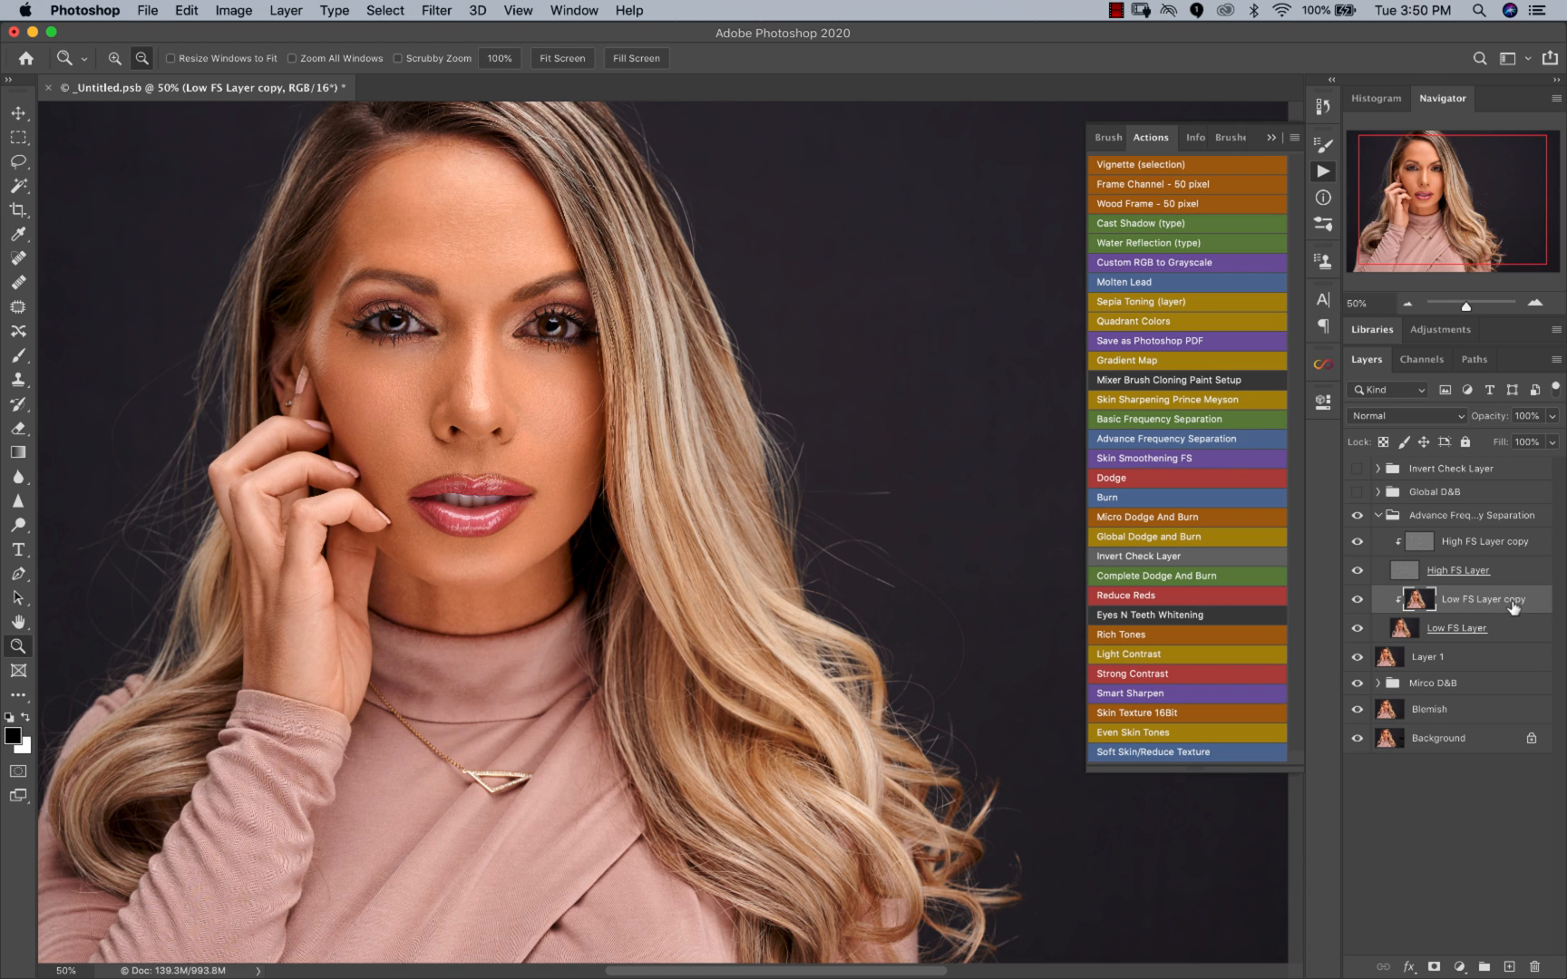
key("super+e")
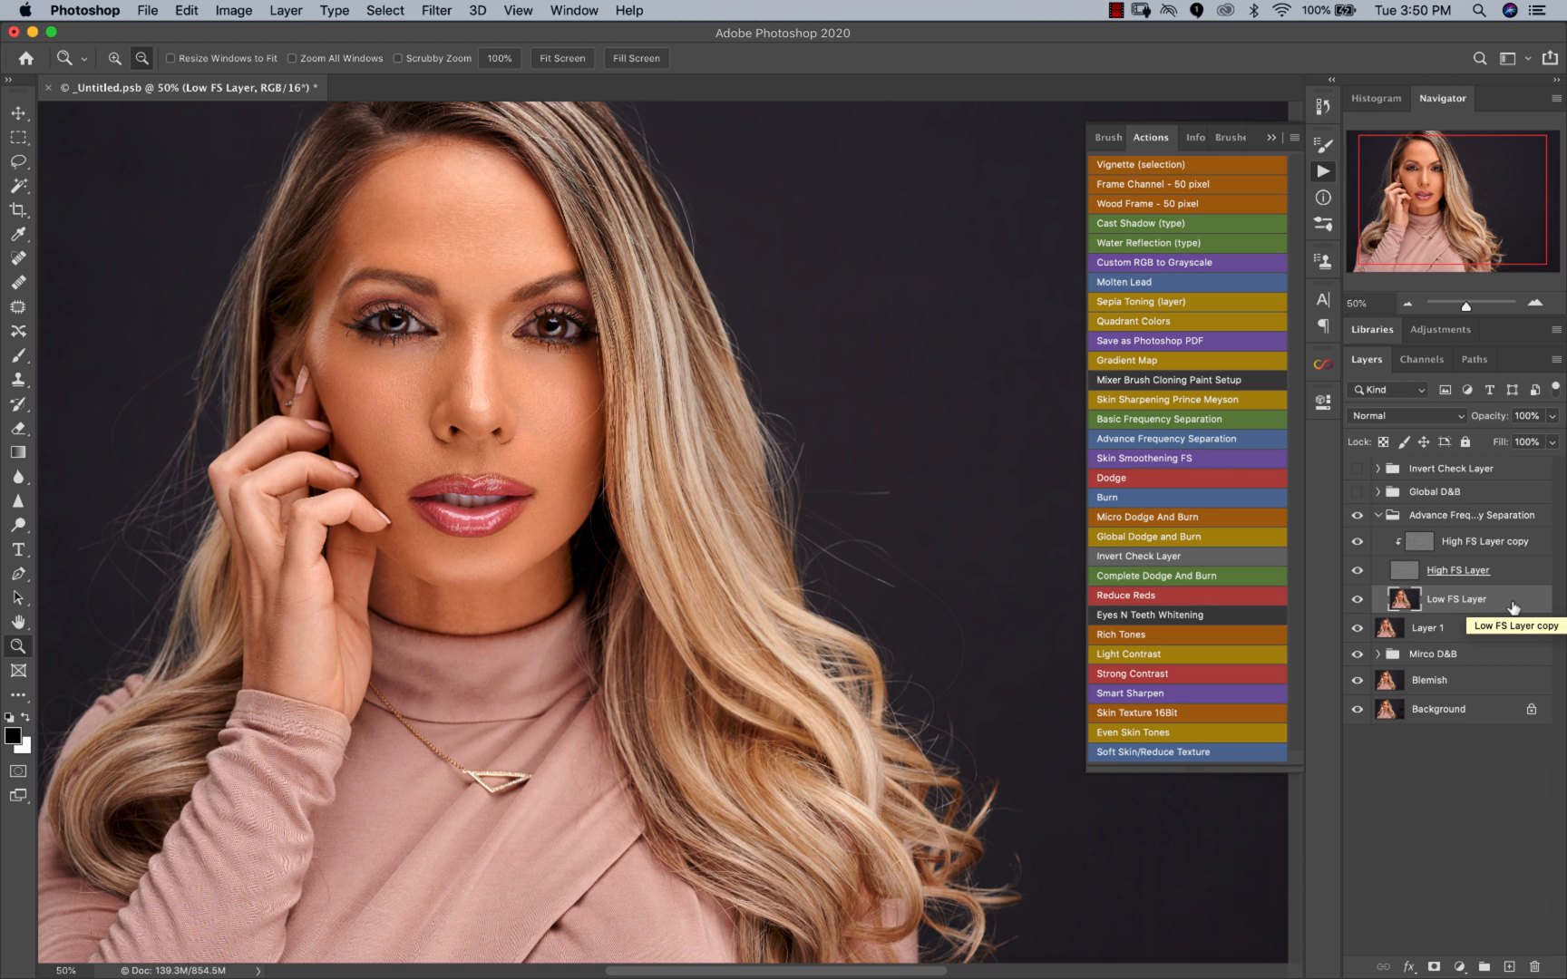
key("super+z")
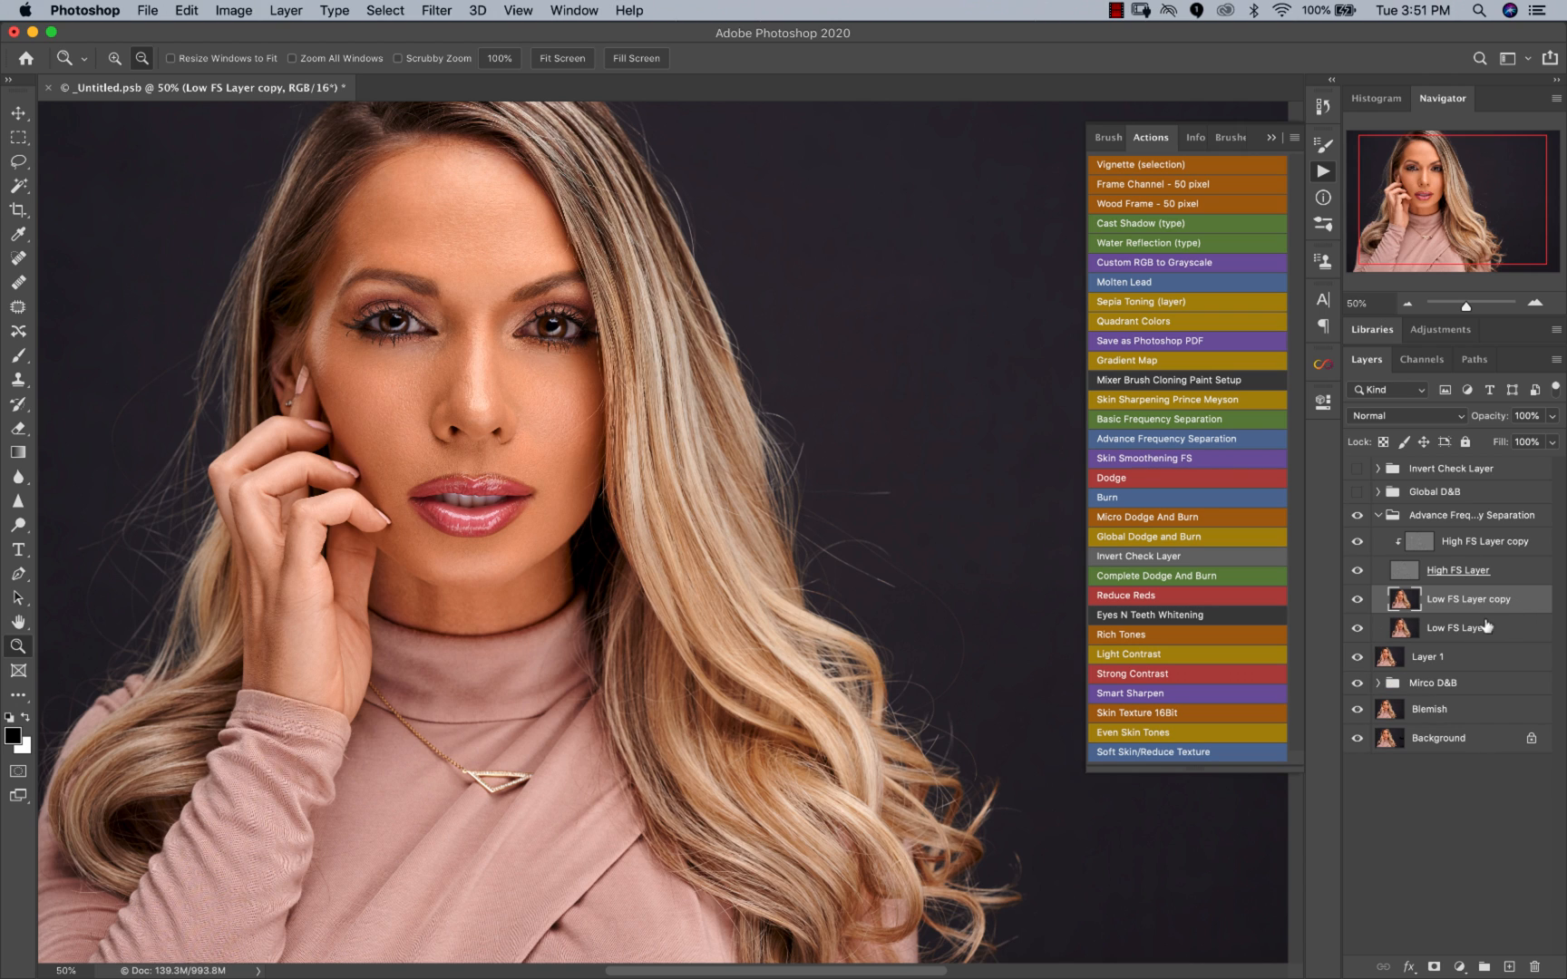
left_click(1454, 612, "alt")
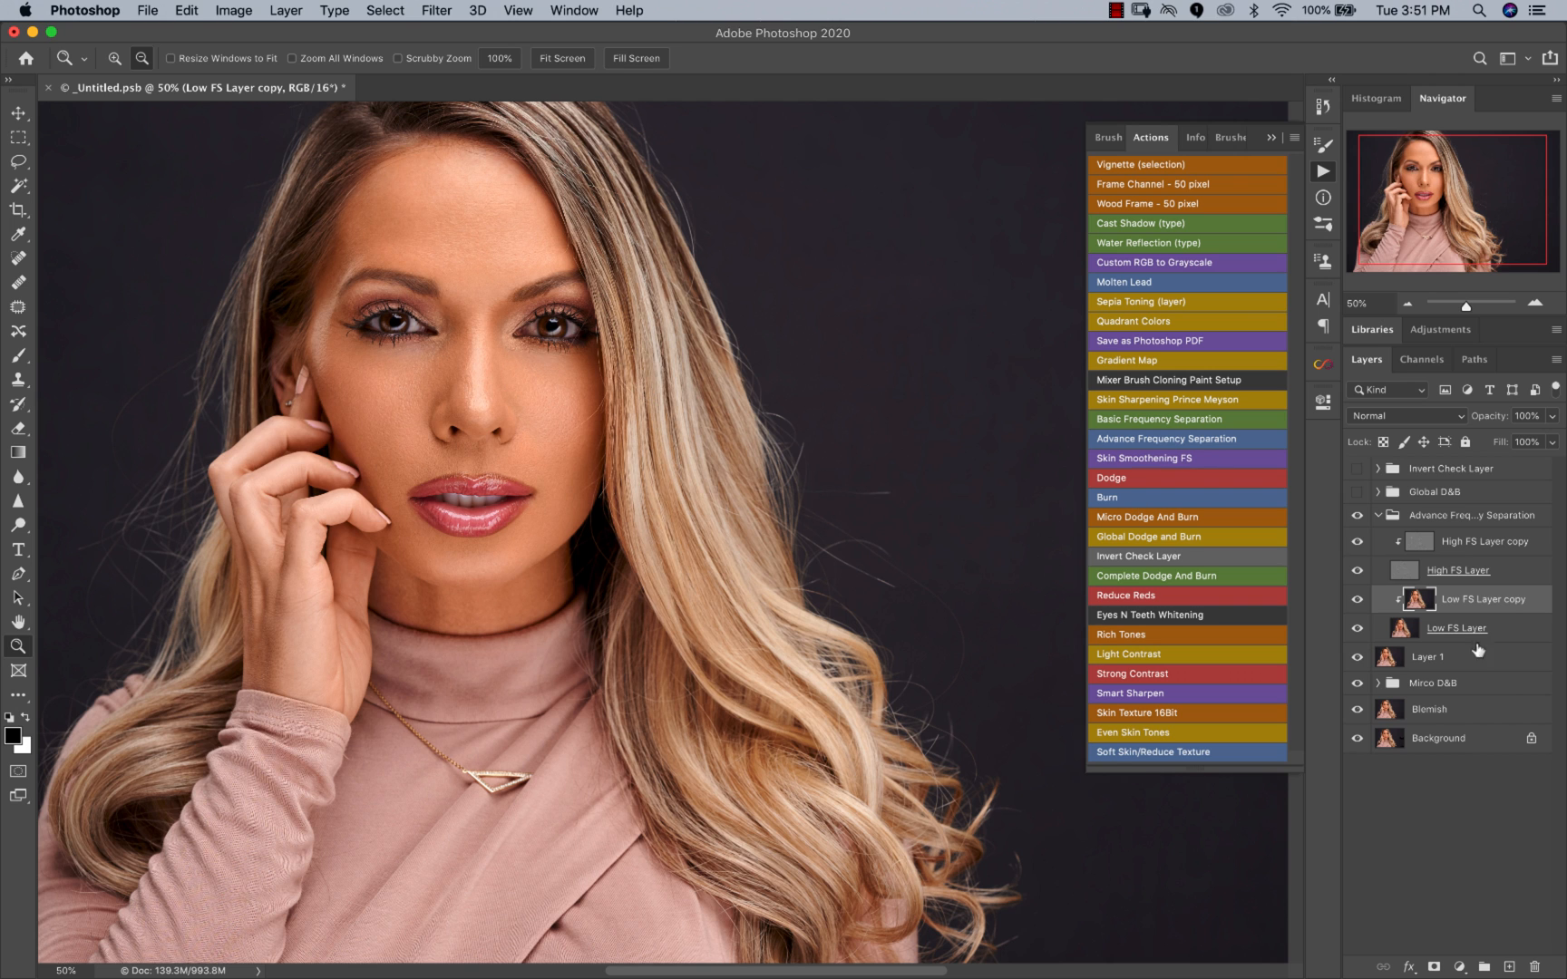
Step: Examine the tones and skin texture around the eyes and nose at zoom levels up to 200%
left_click(435, 328)
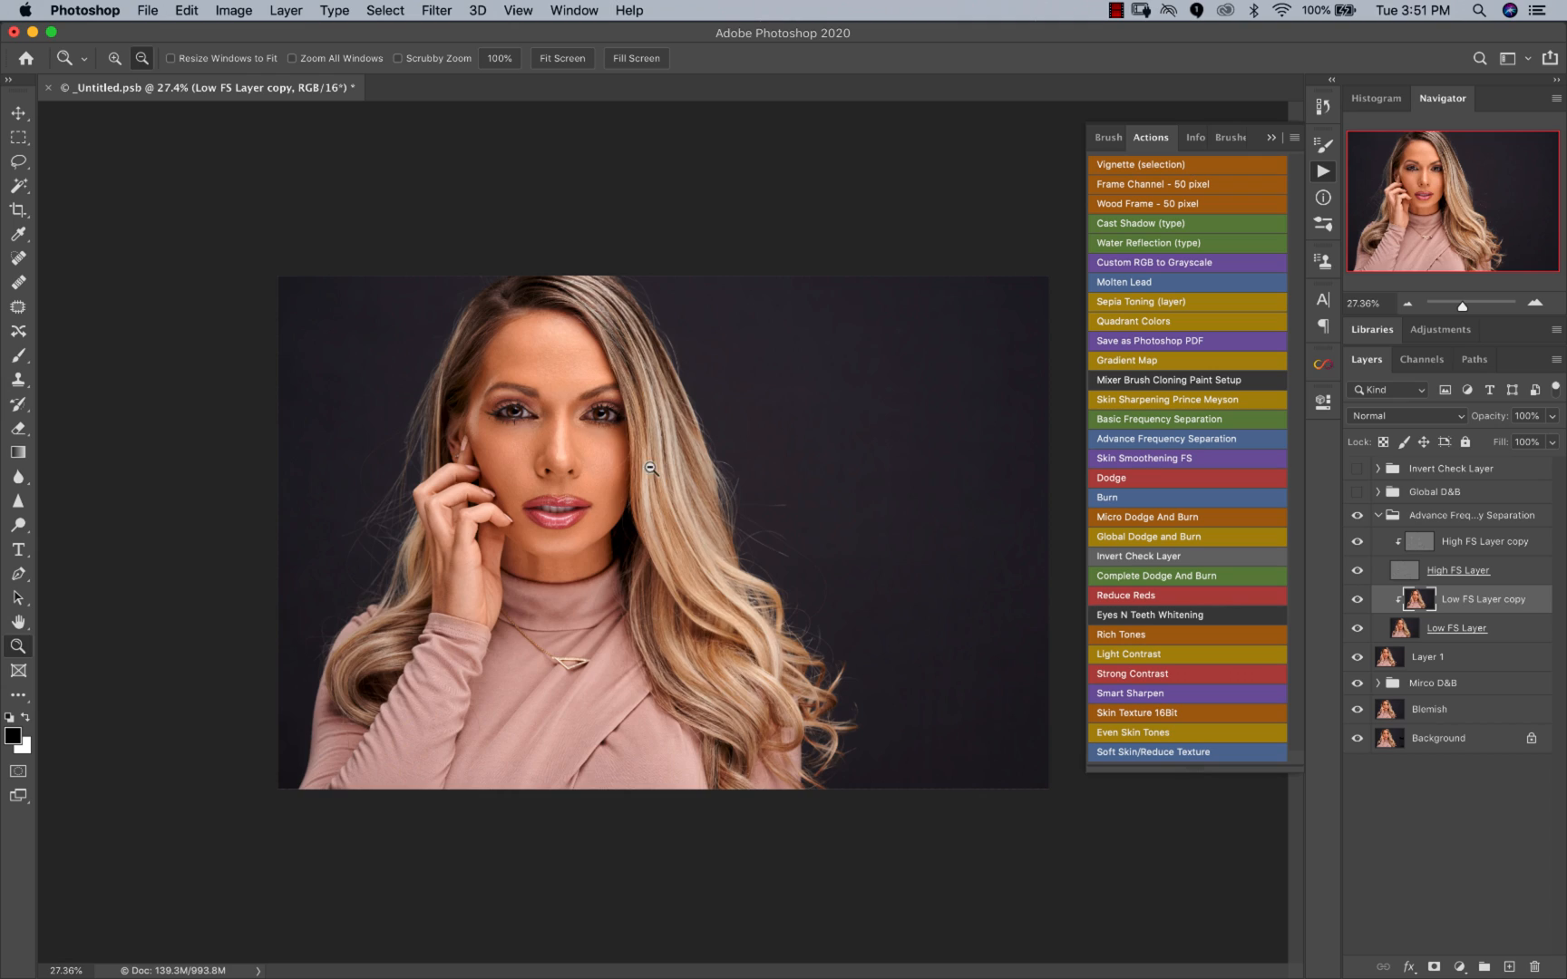
left_click(562, 415)
left_click(561, 415)
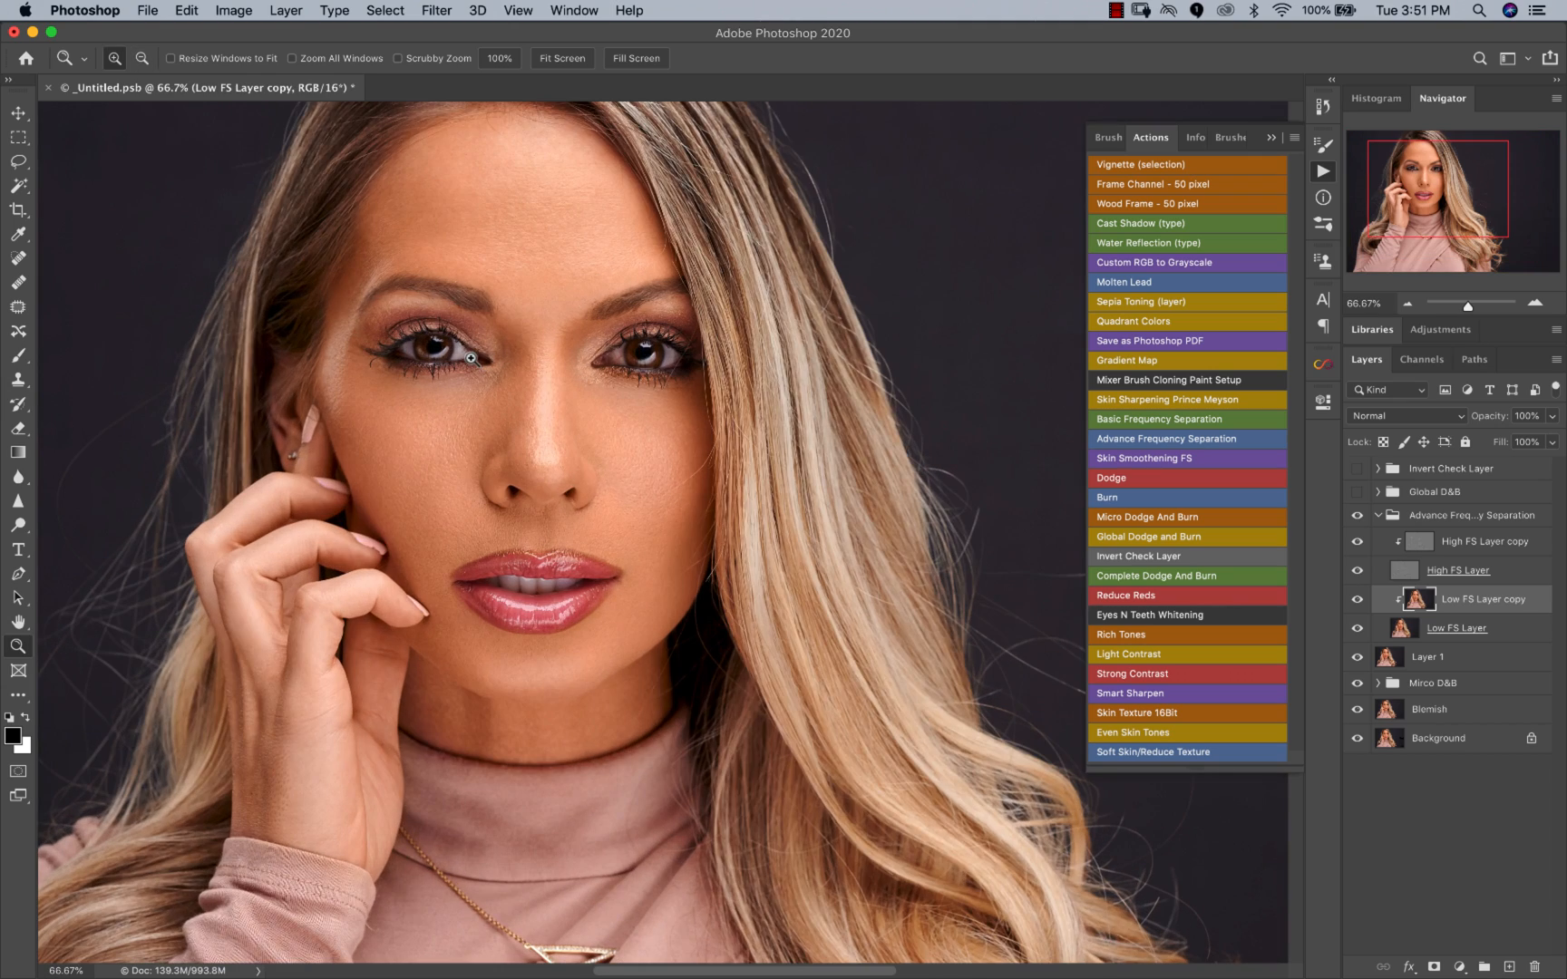
left_click(563, 331)
left_click(581, 335)
key("alt")
left_click(605, 343, "alt")
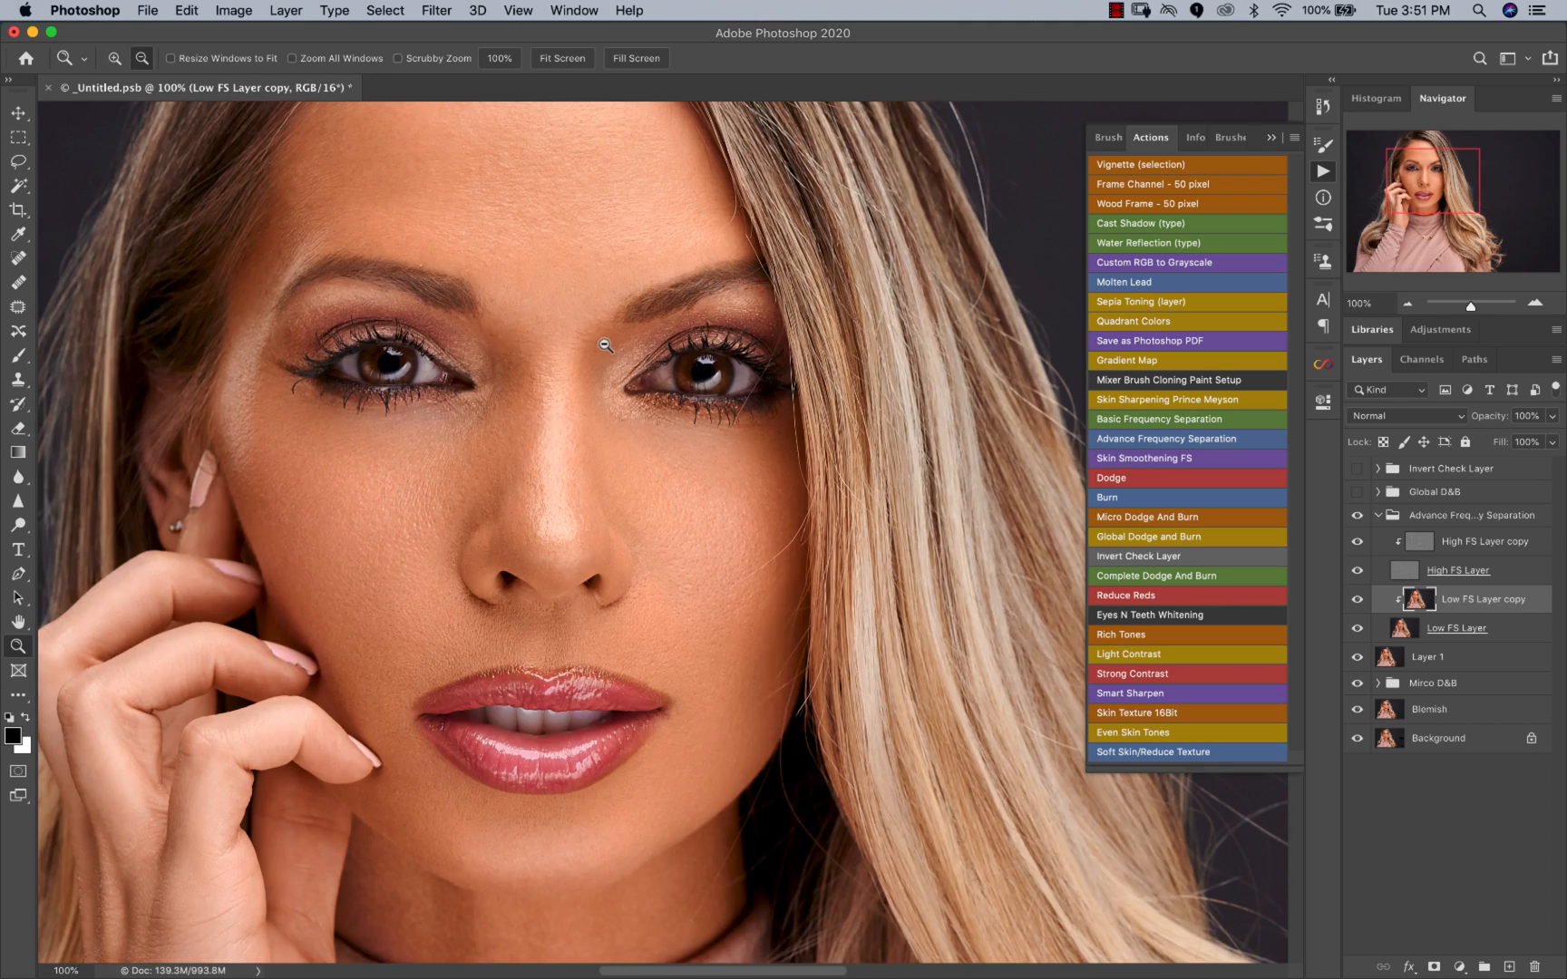
left_click(585, 342)
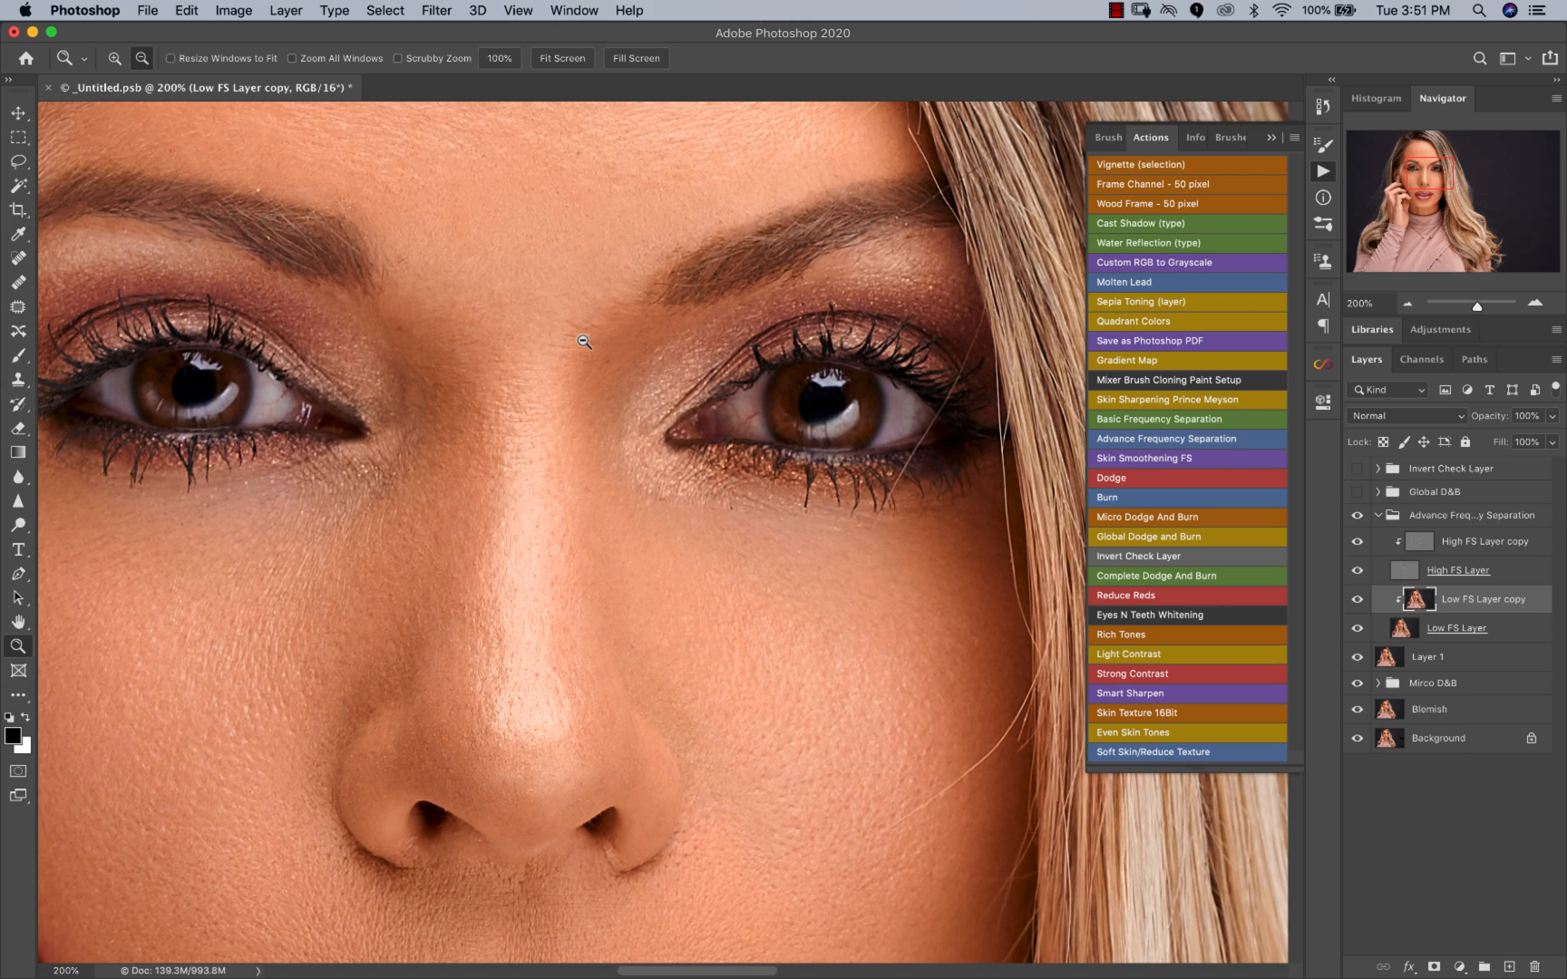
left_click(544, 354, "alt")
left_click(558, 353)
left_click(560, 351)
left_click(564, 363, "alt")
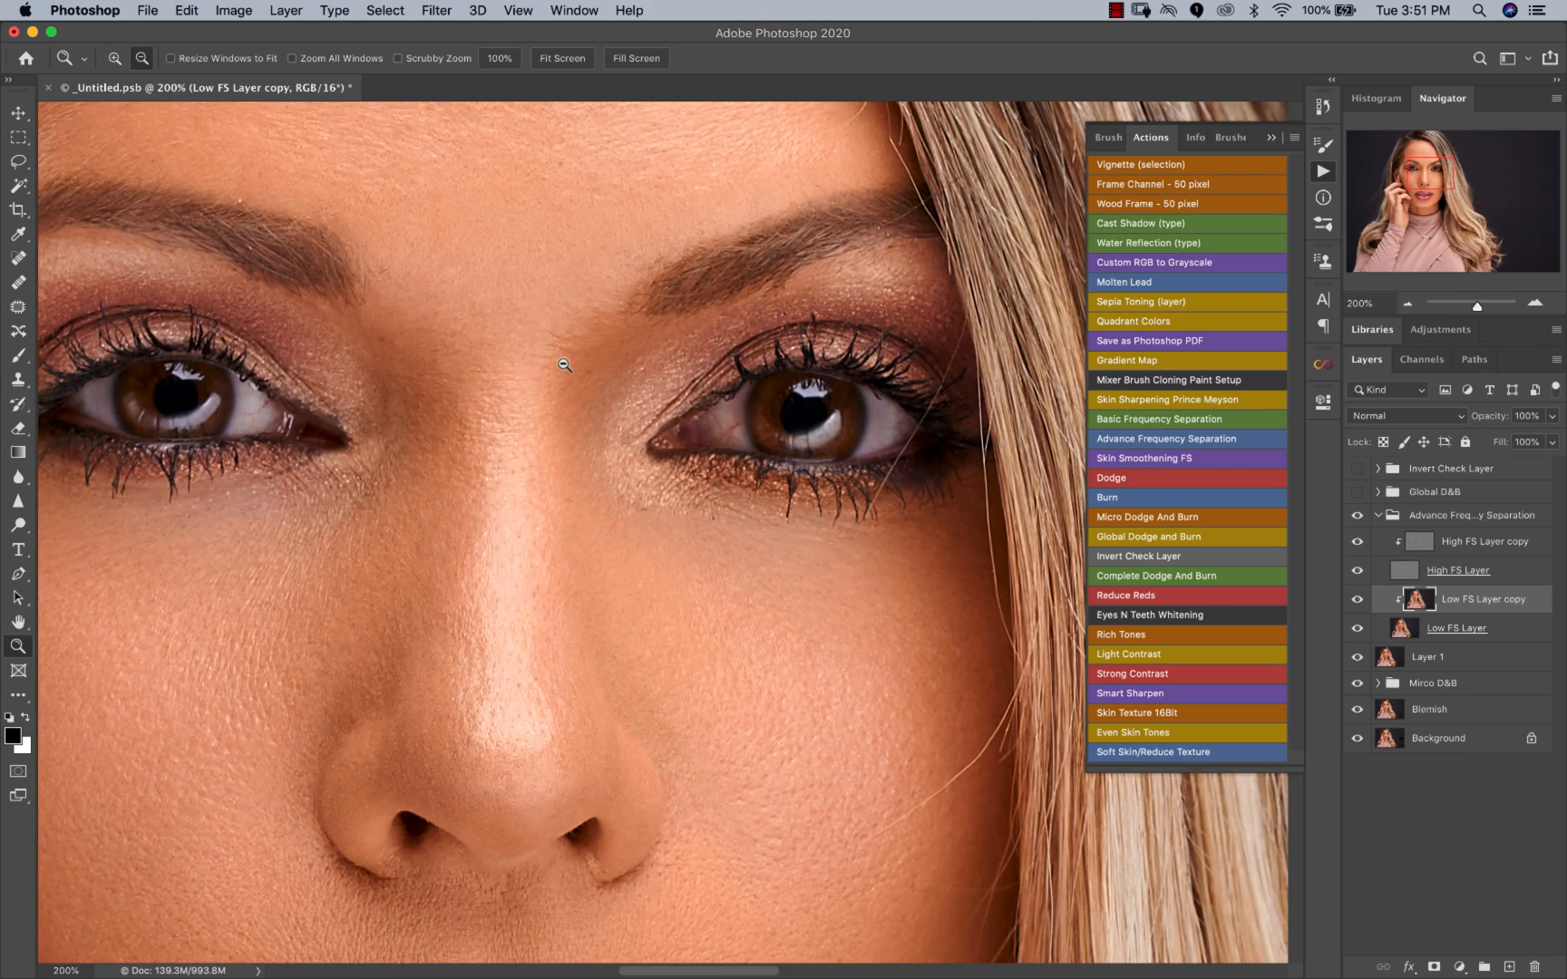
Step: Select the High FS Layer copy with the Clone Stamp tool and check its blend mode
left_click(1493, 542)
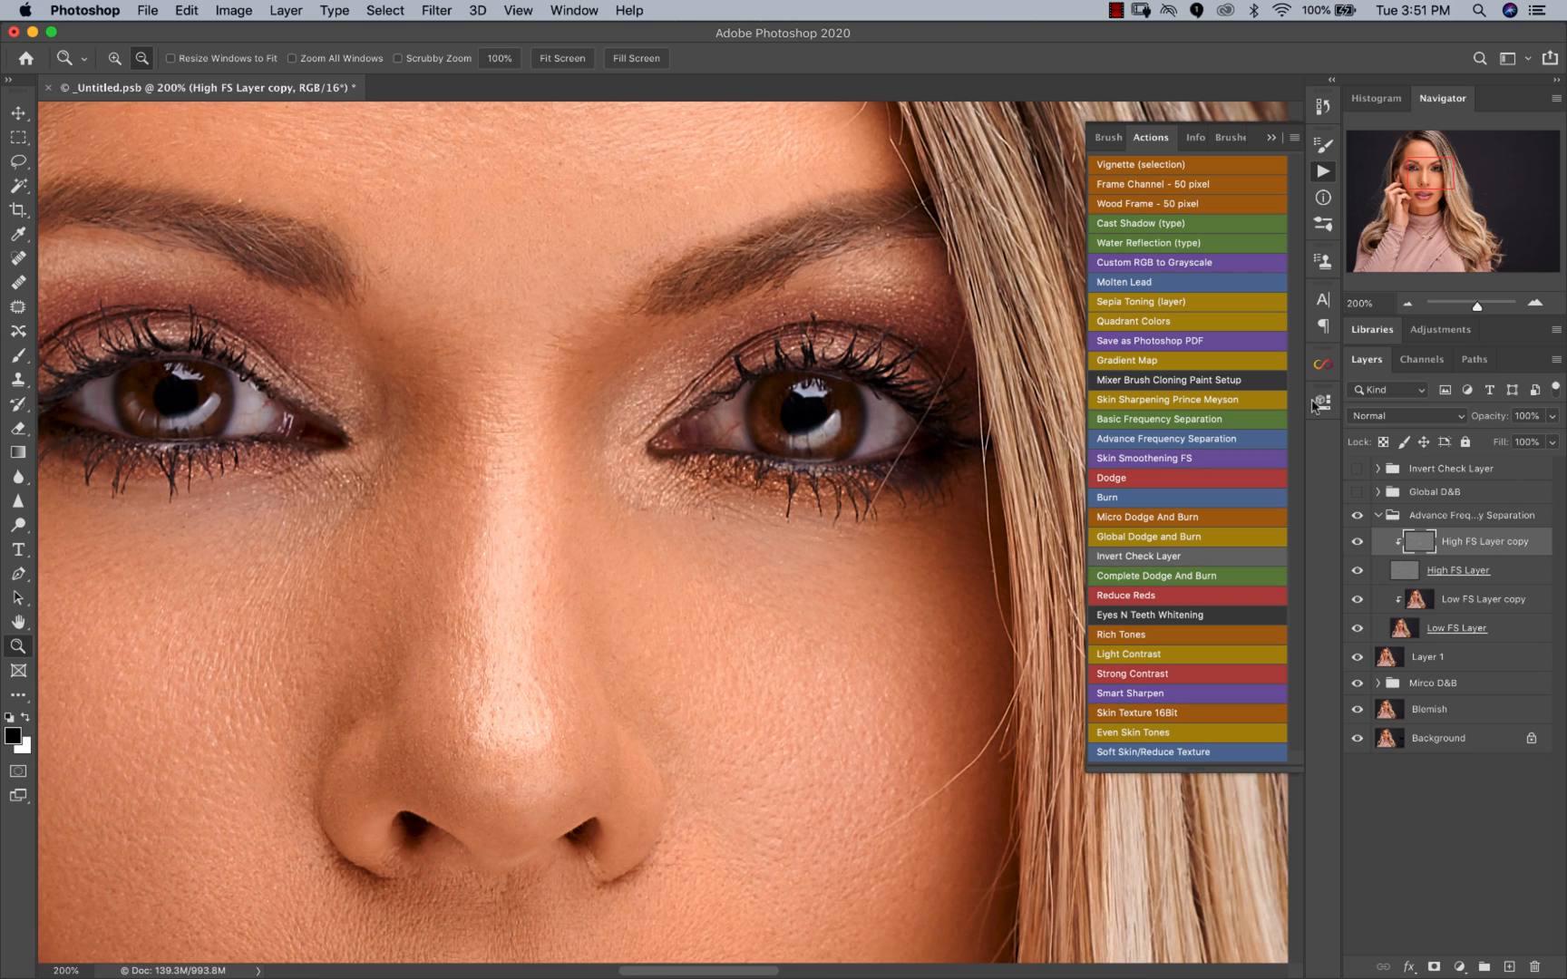
key("s")
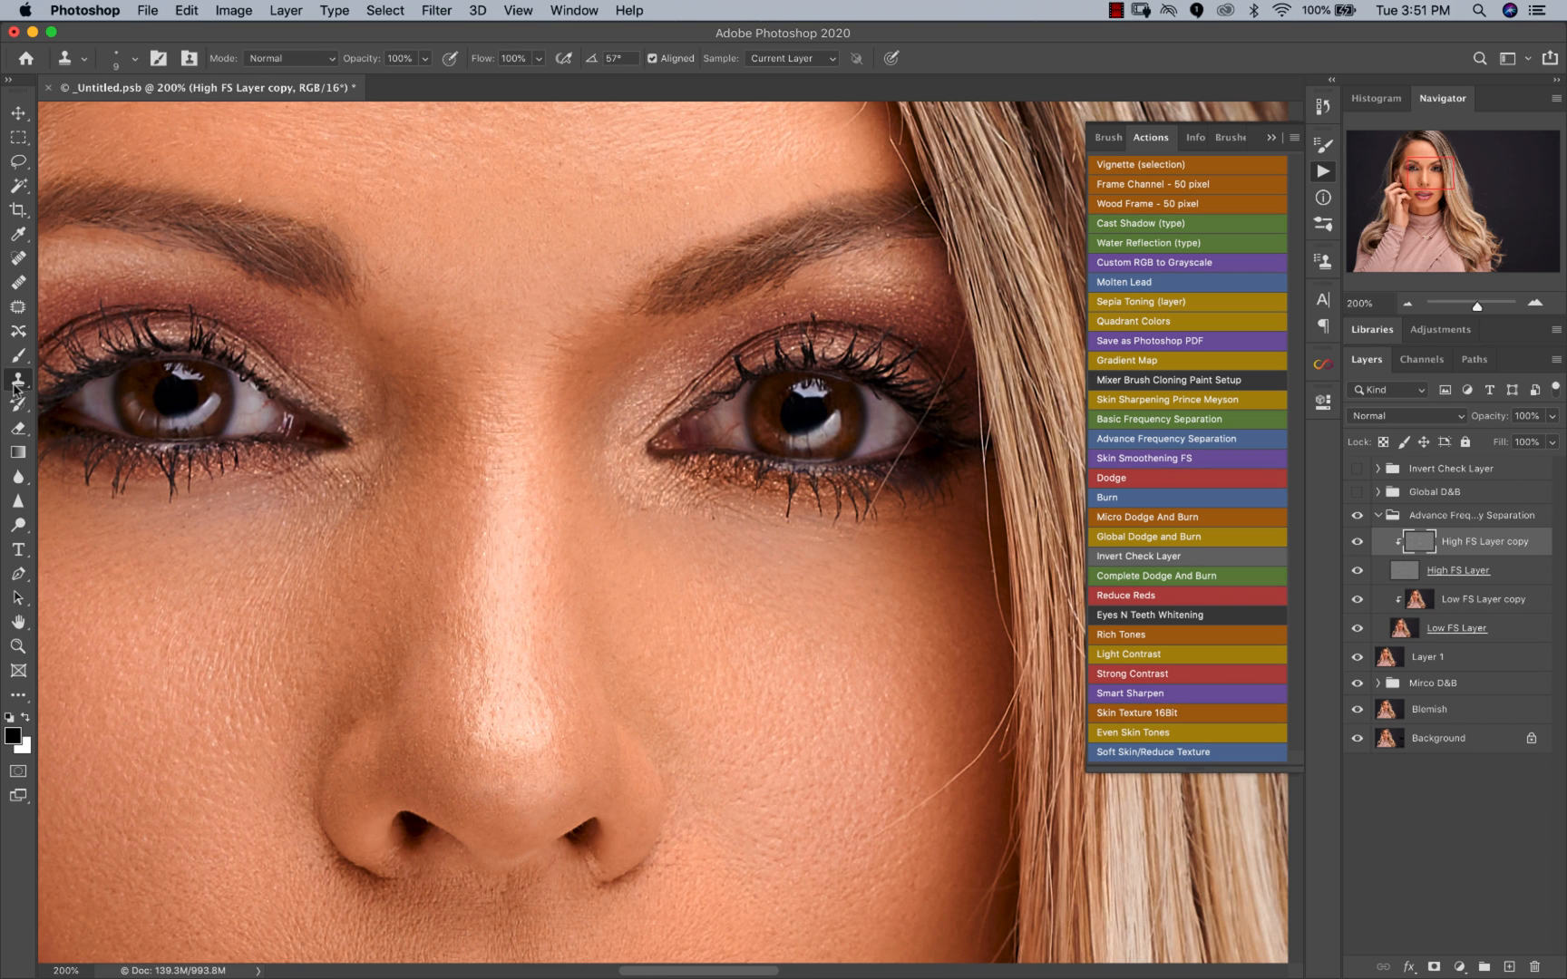
left_click(1362, 415)
left_click(1377, 417)
key("z")
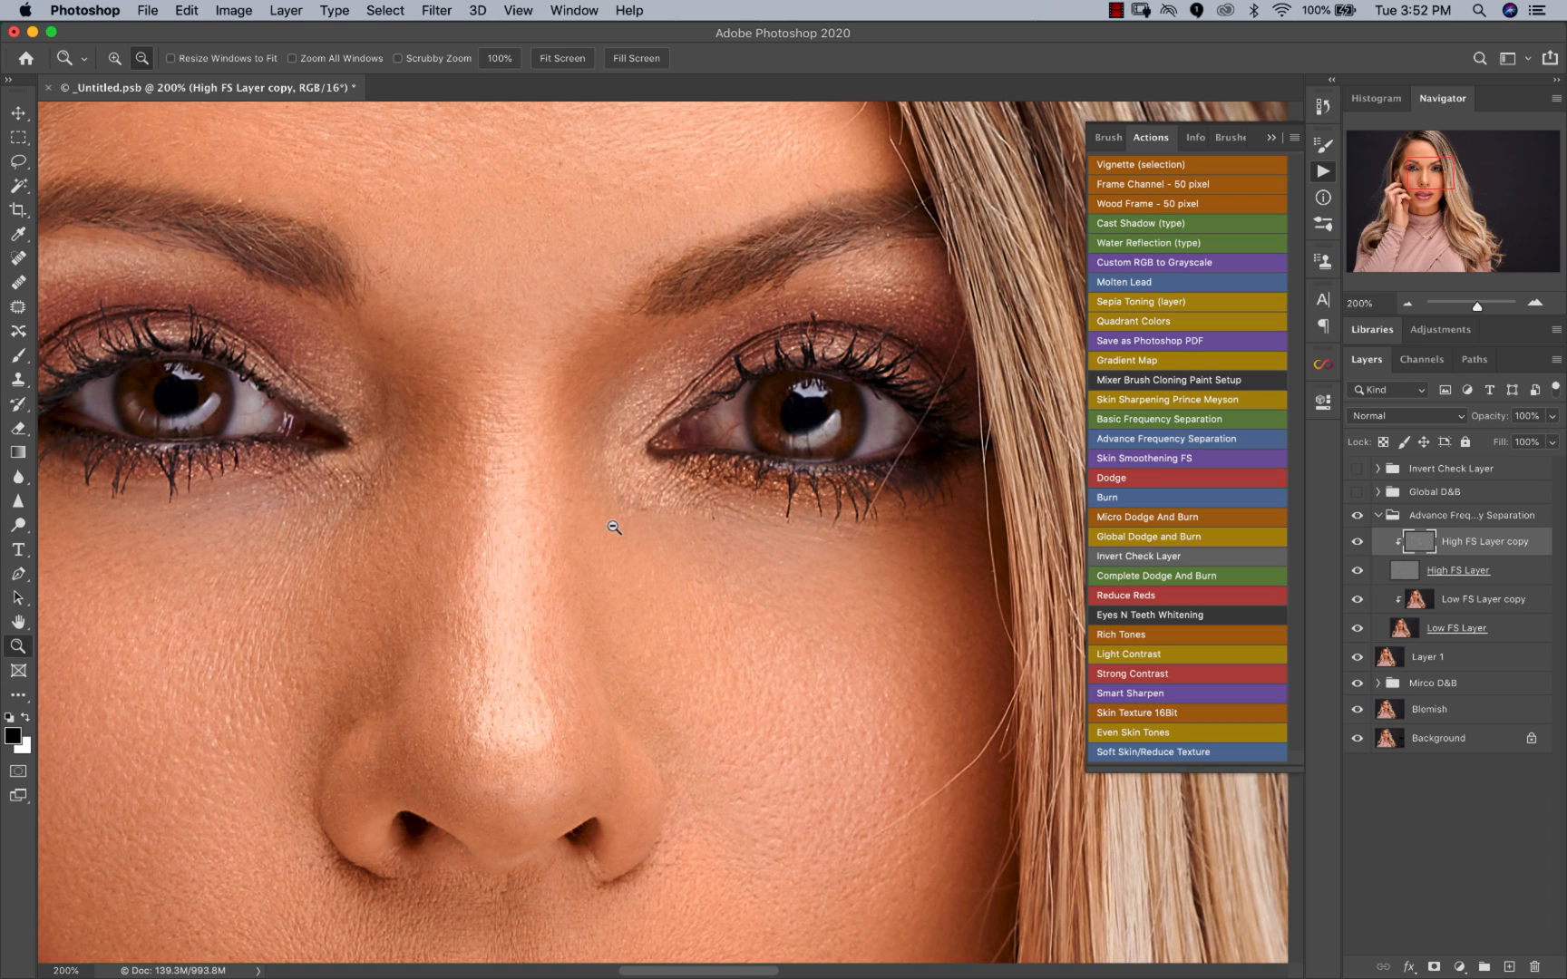
Step: Inspect the skin texture on the nose and cheeks at 200% and compare it with the portrait at 25% and 50%
left_click(606, 532, "alt")
left_click(598, 537, "alt")
left_click(580, 549, "alt")
left_click(576, 555, "alt")
left_click(594, 567, "alt")
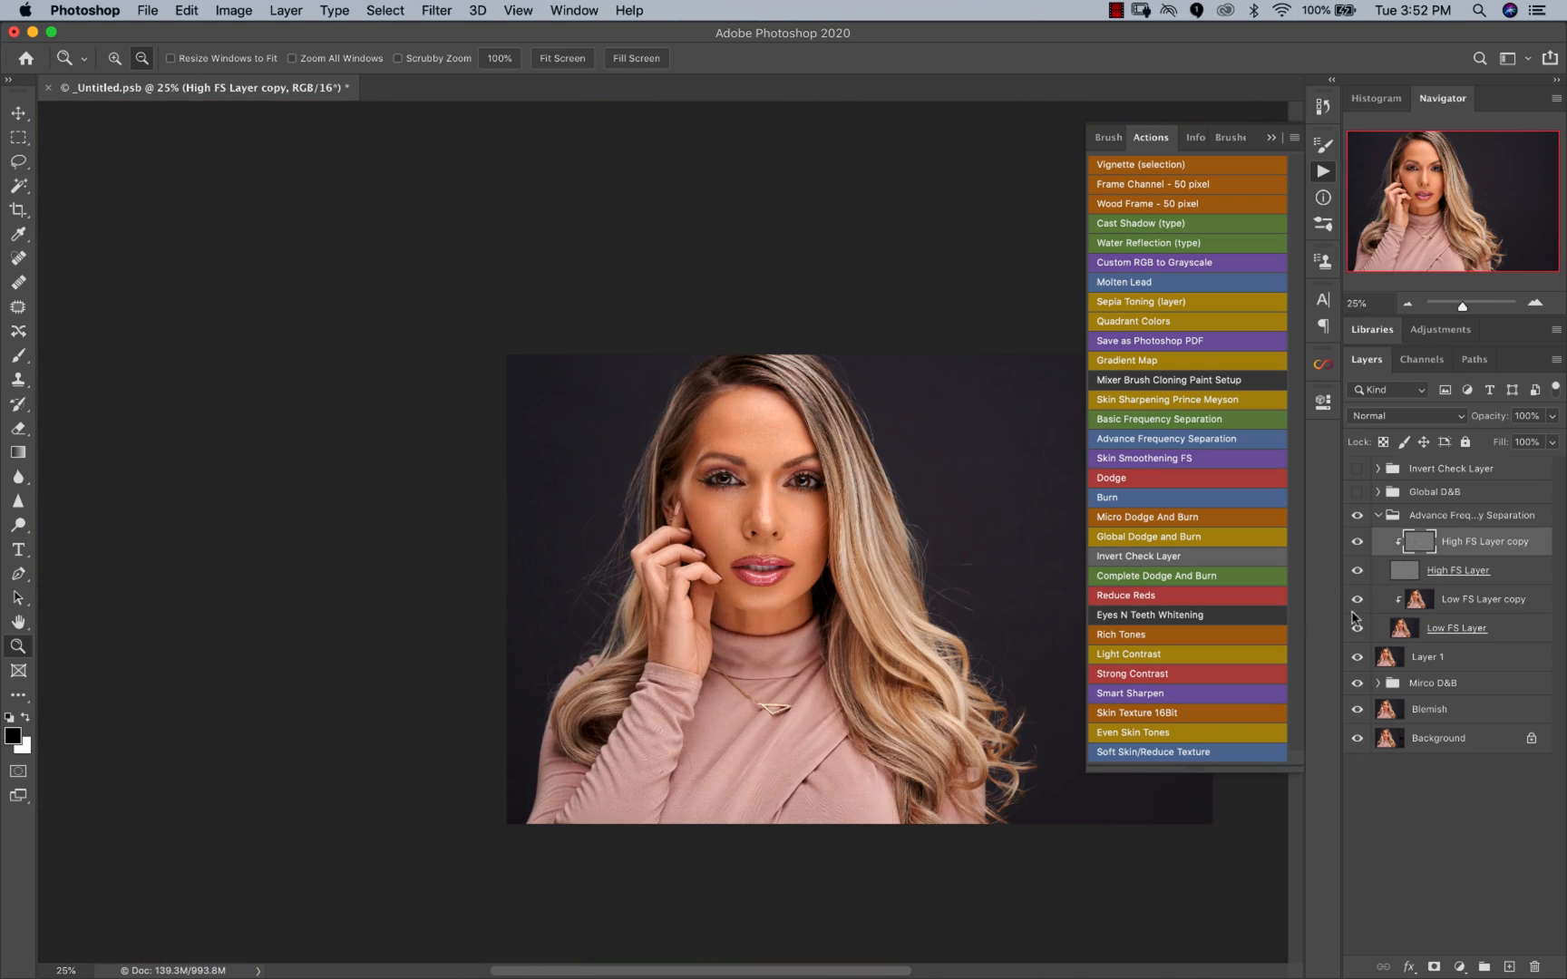
left_click(645, 478)
left_click(674, 501)
left_click(458, 371)
left_click(518, 340)
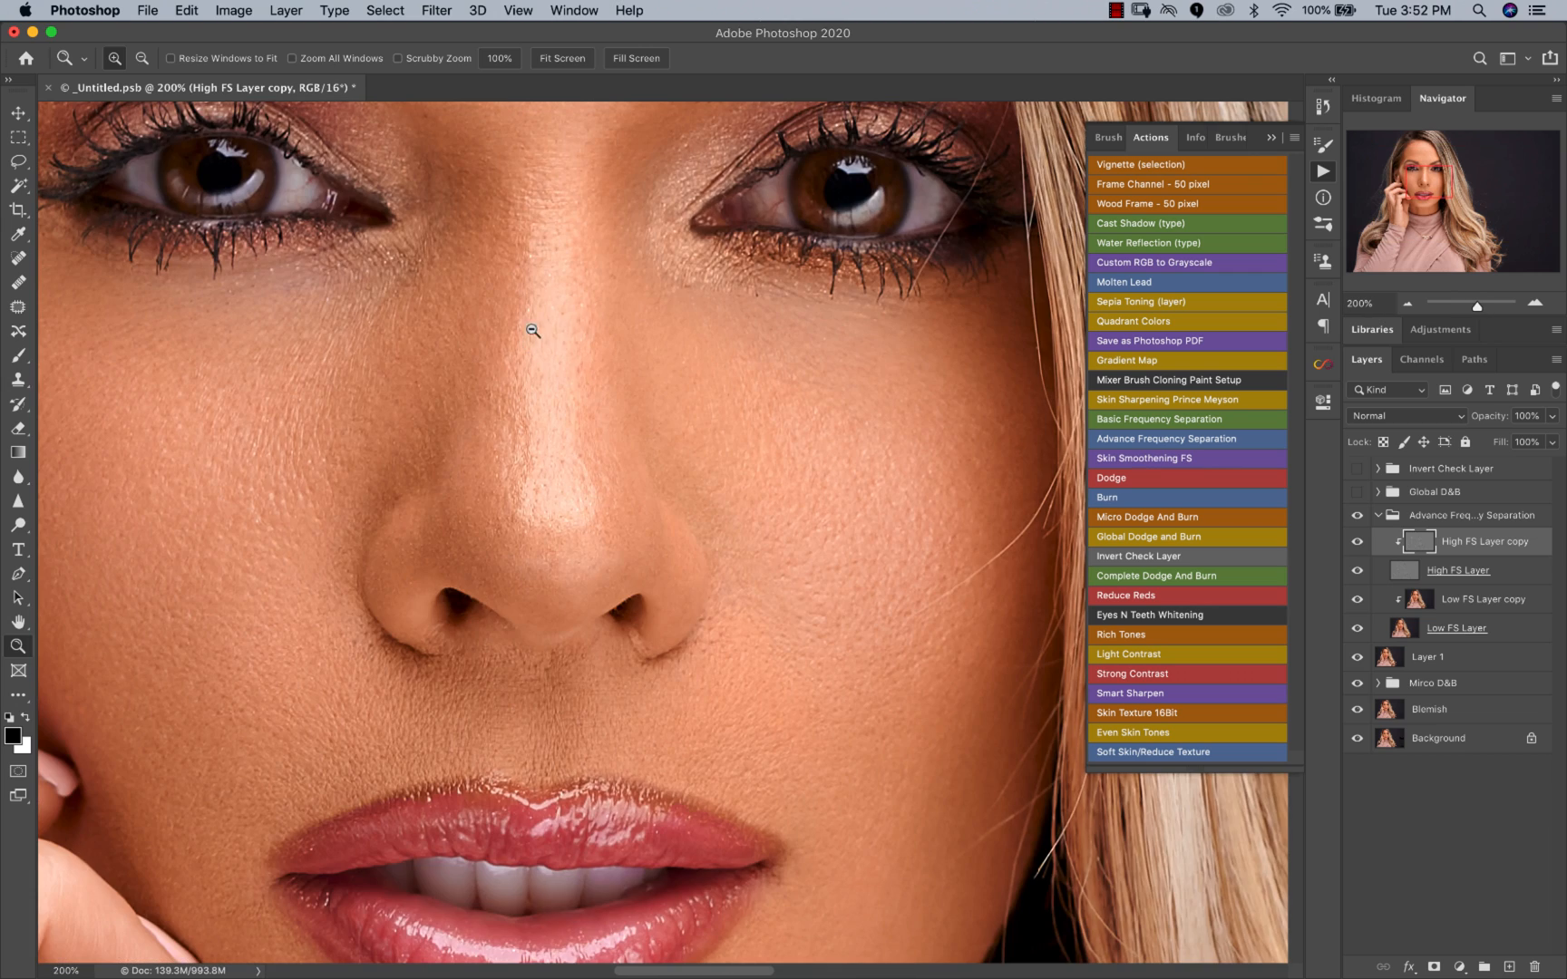
key("s")
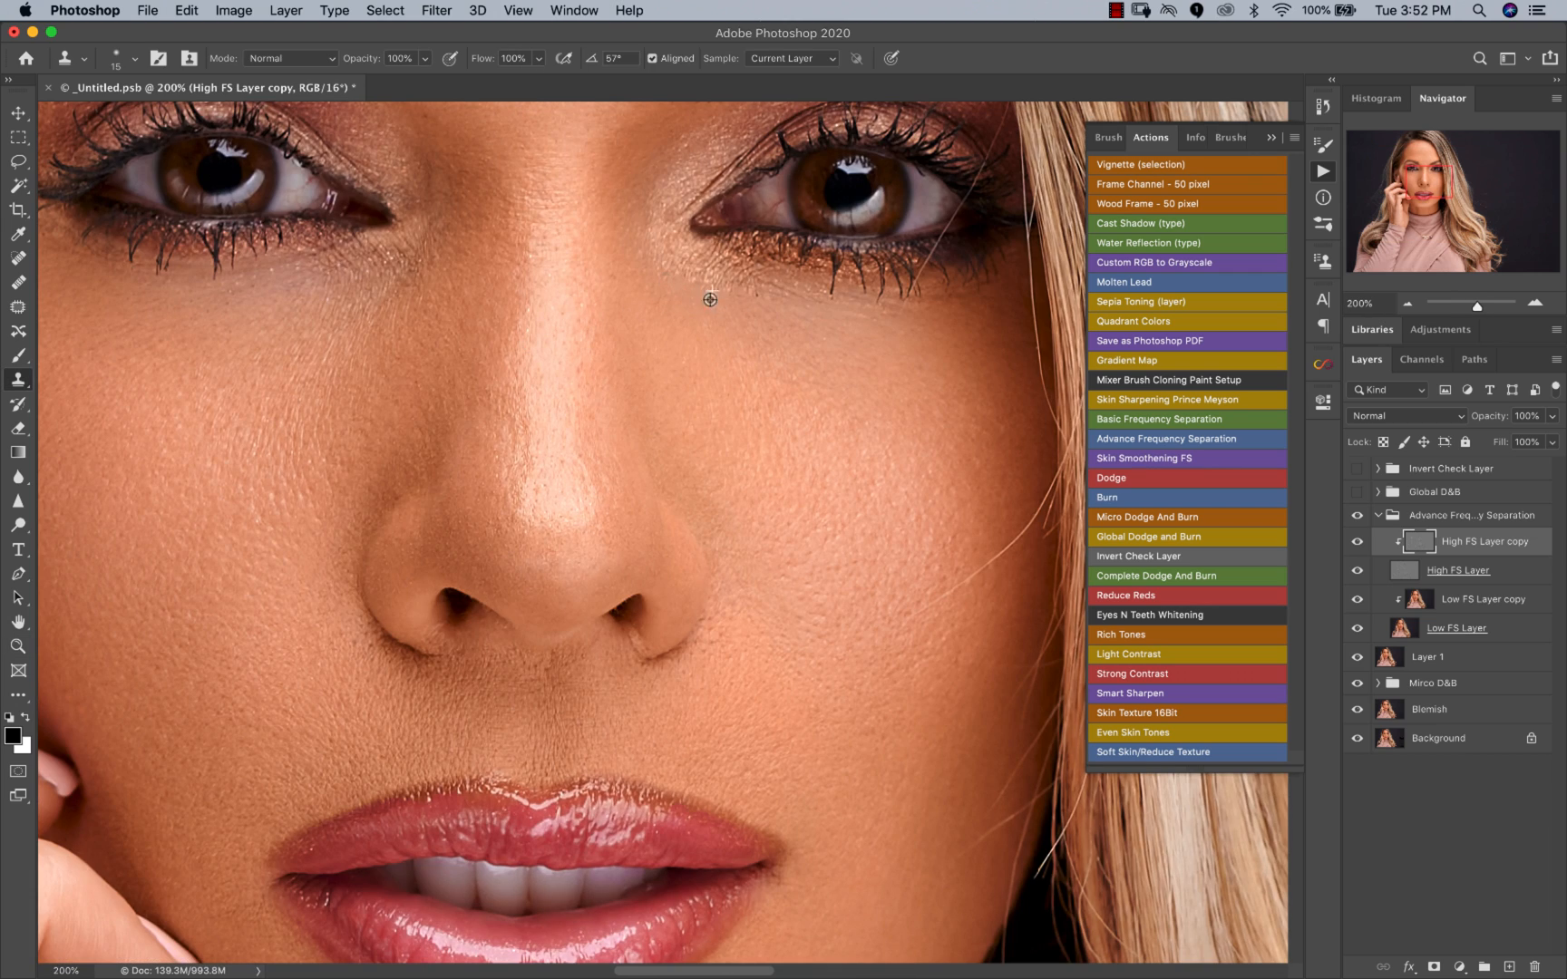
key("z")
left_click(752, 360, "alt")
left_click(751, 360, "alt")
left_click(751, 360, "alt")
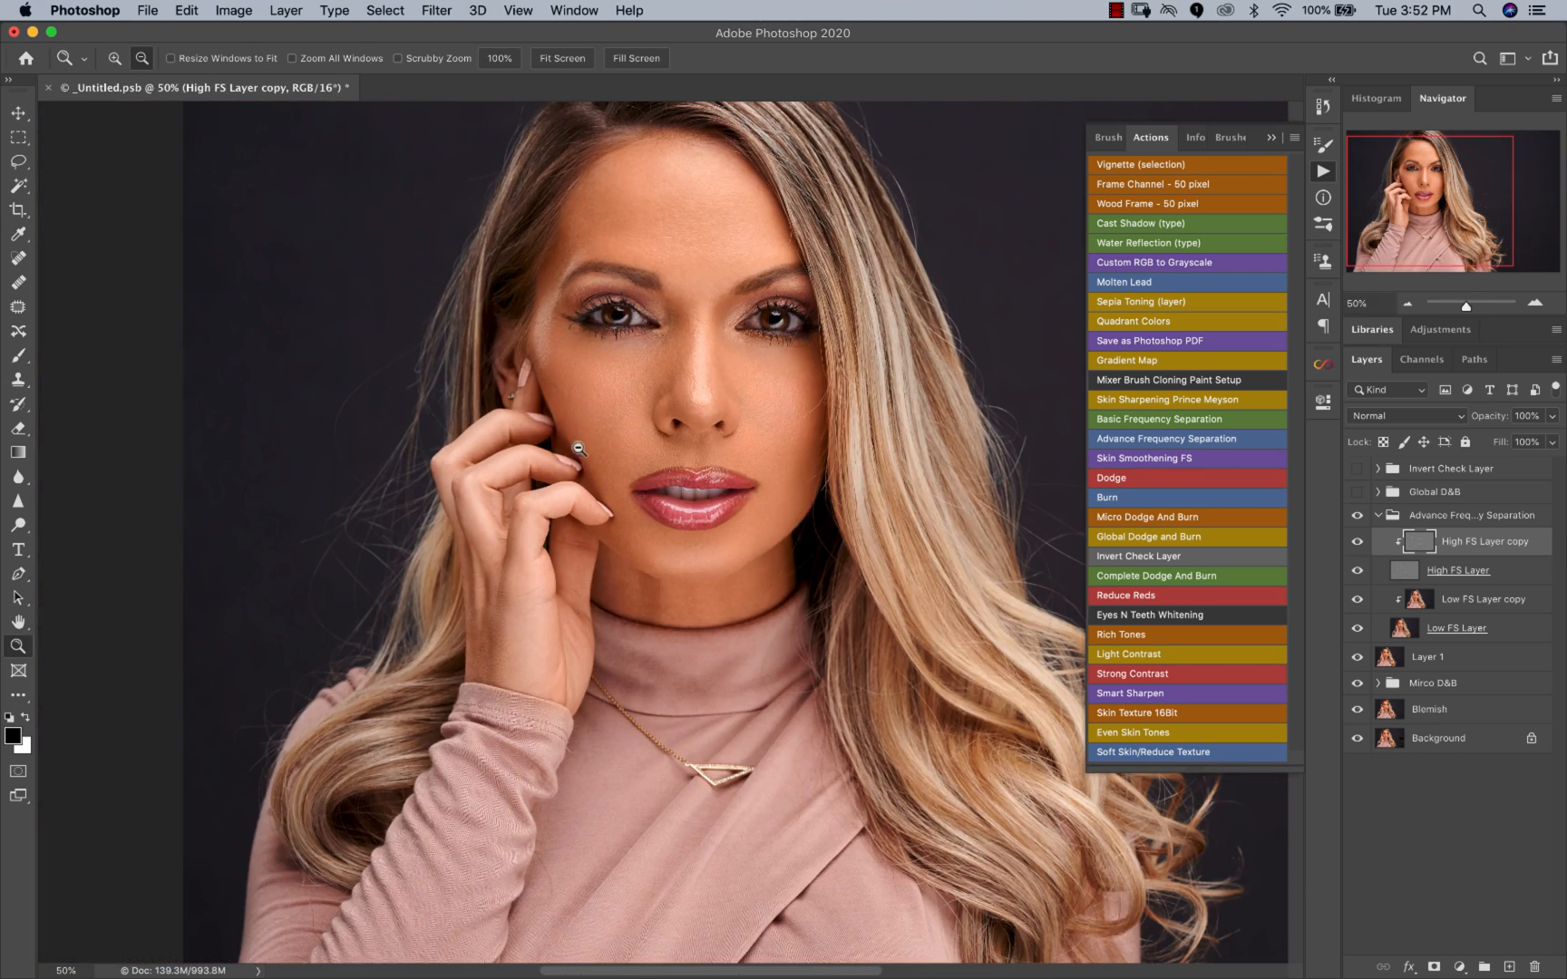
left_click(642, 461, "alt")
left_click(723, 470)
key("s")
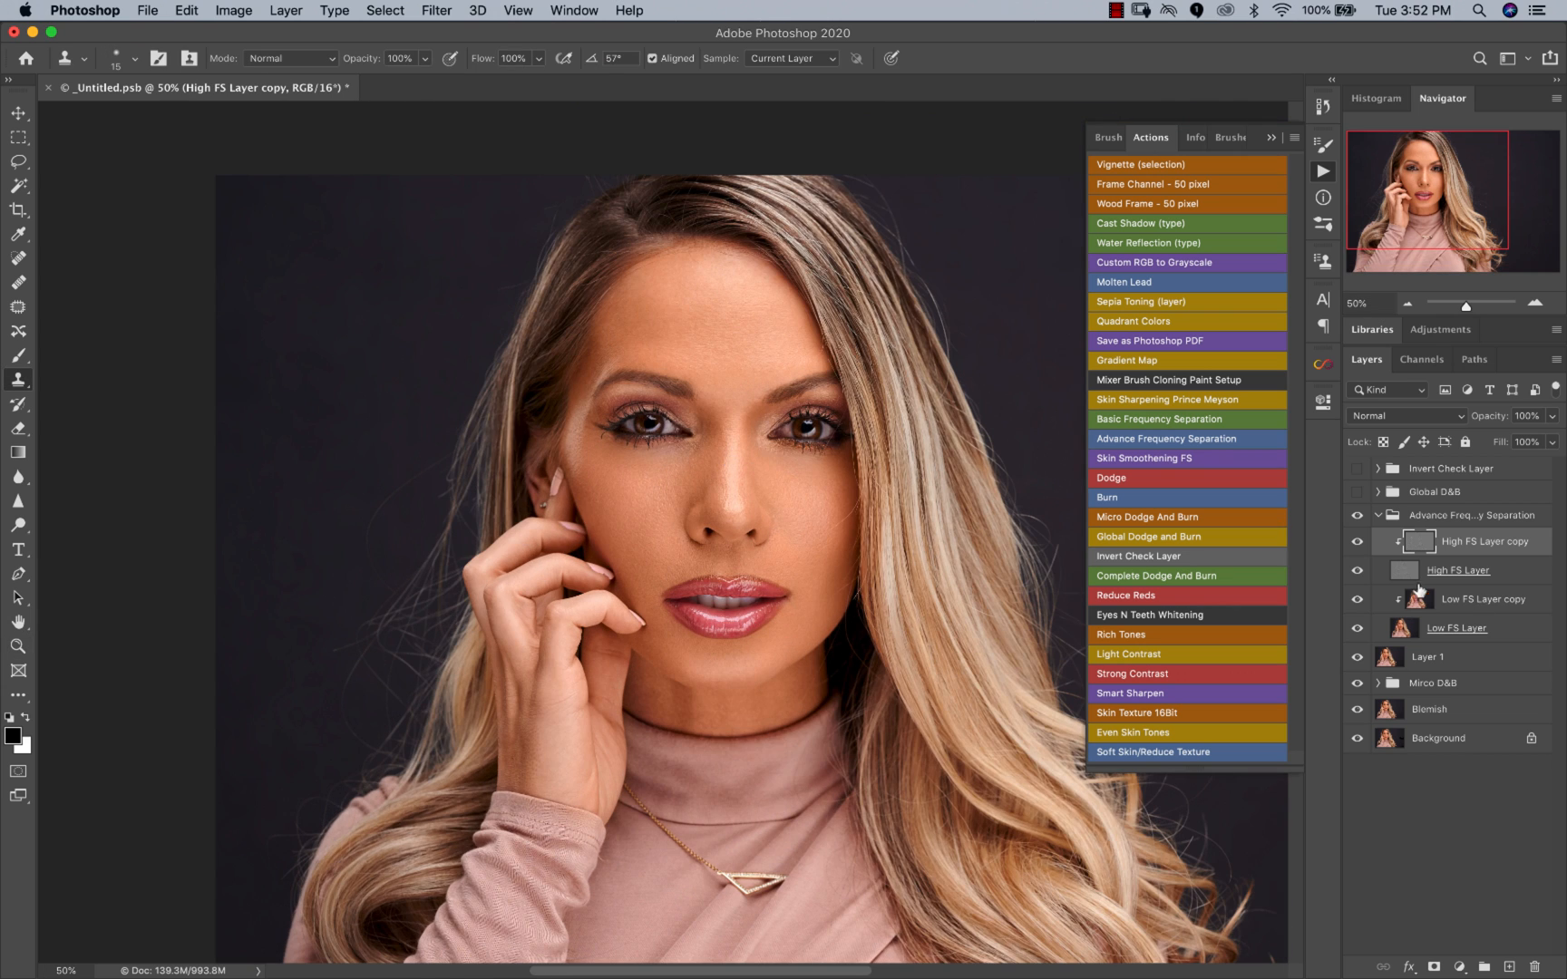
Step: Select the Low FS Layer copy and switch to the Mixer Brush tool
left_click(1450, 600)
left_click(19, 357)
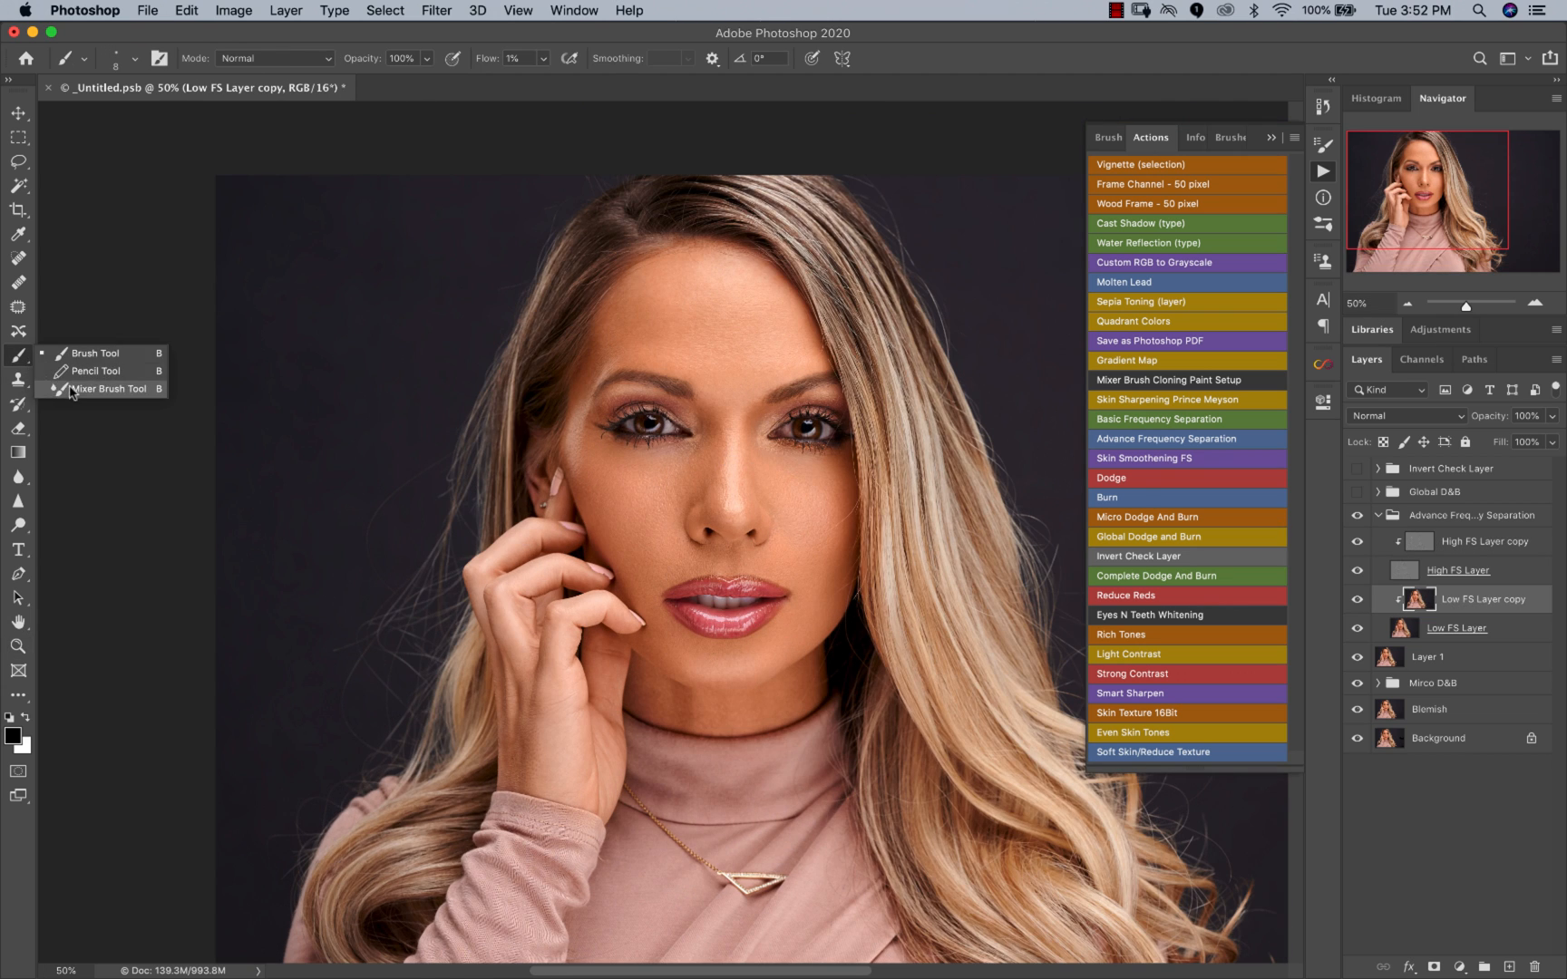
left_click(80, 393)
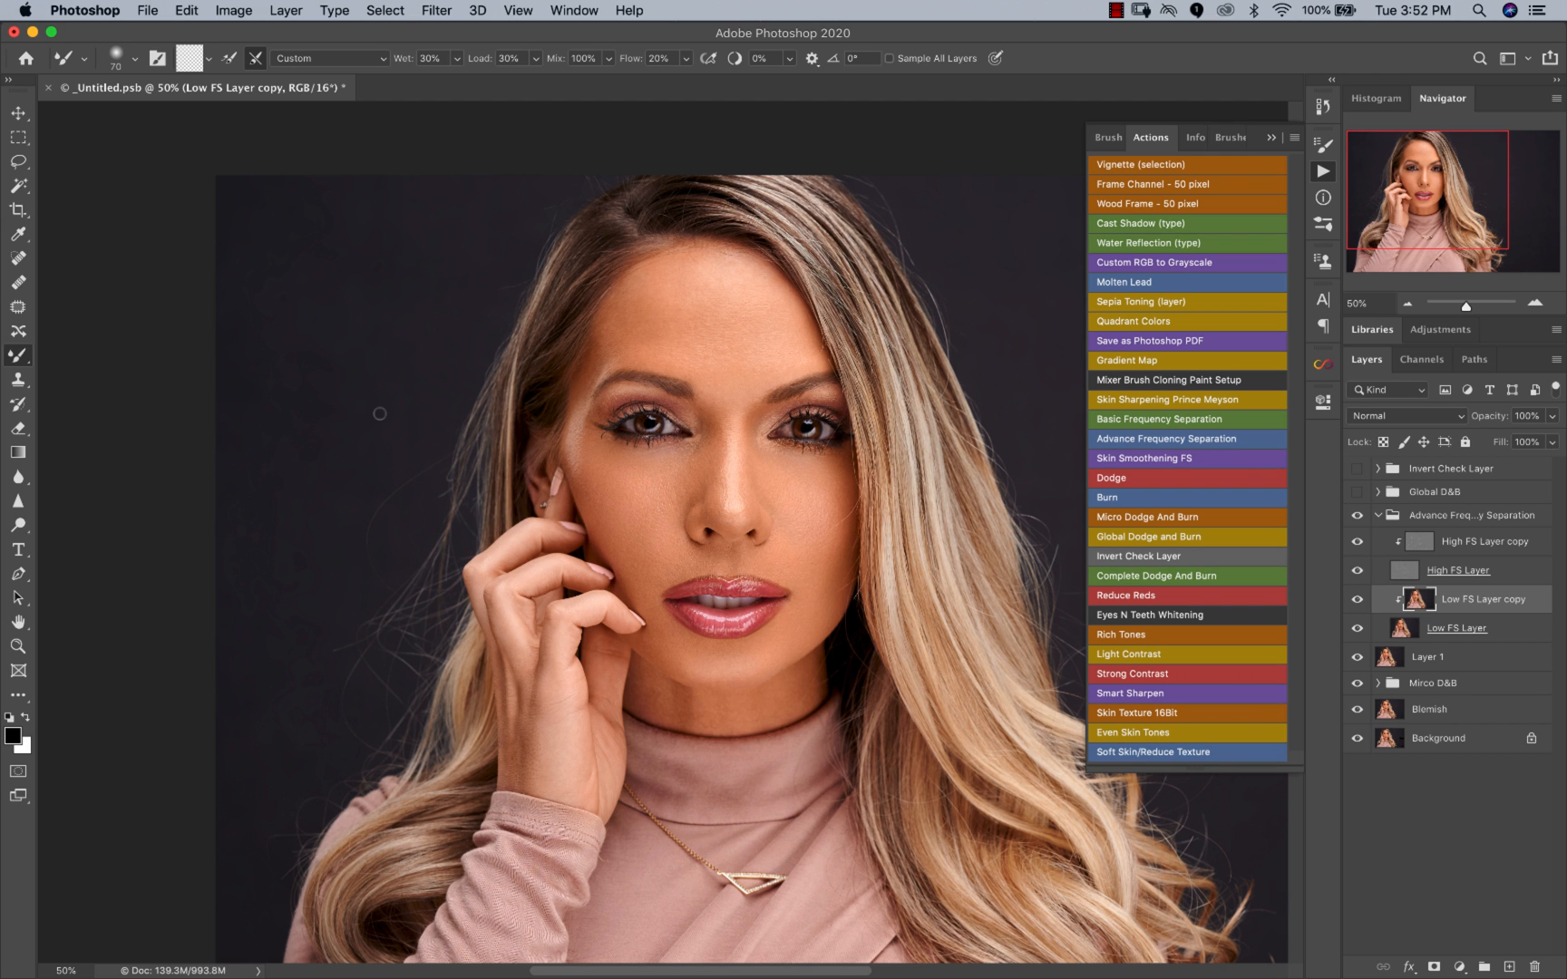
Step: Review the tonal transitions across the face at 33.33% zoom
key("z")
left_click(787, 498)
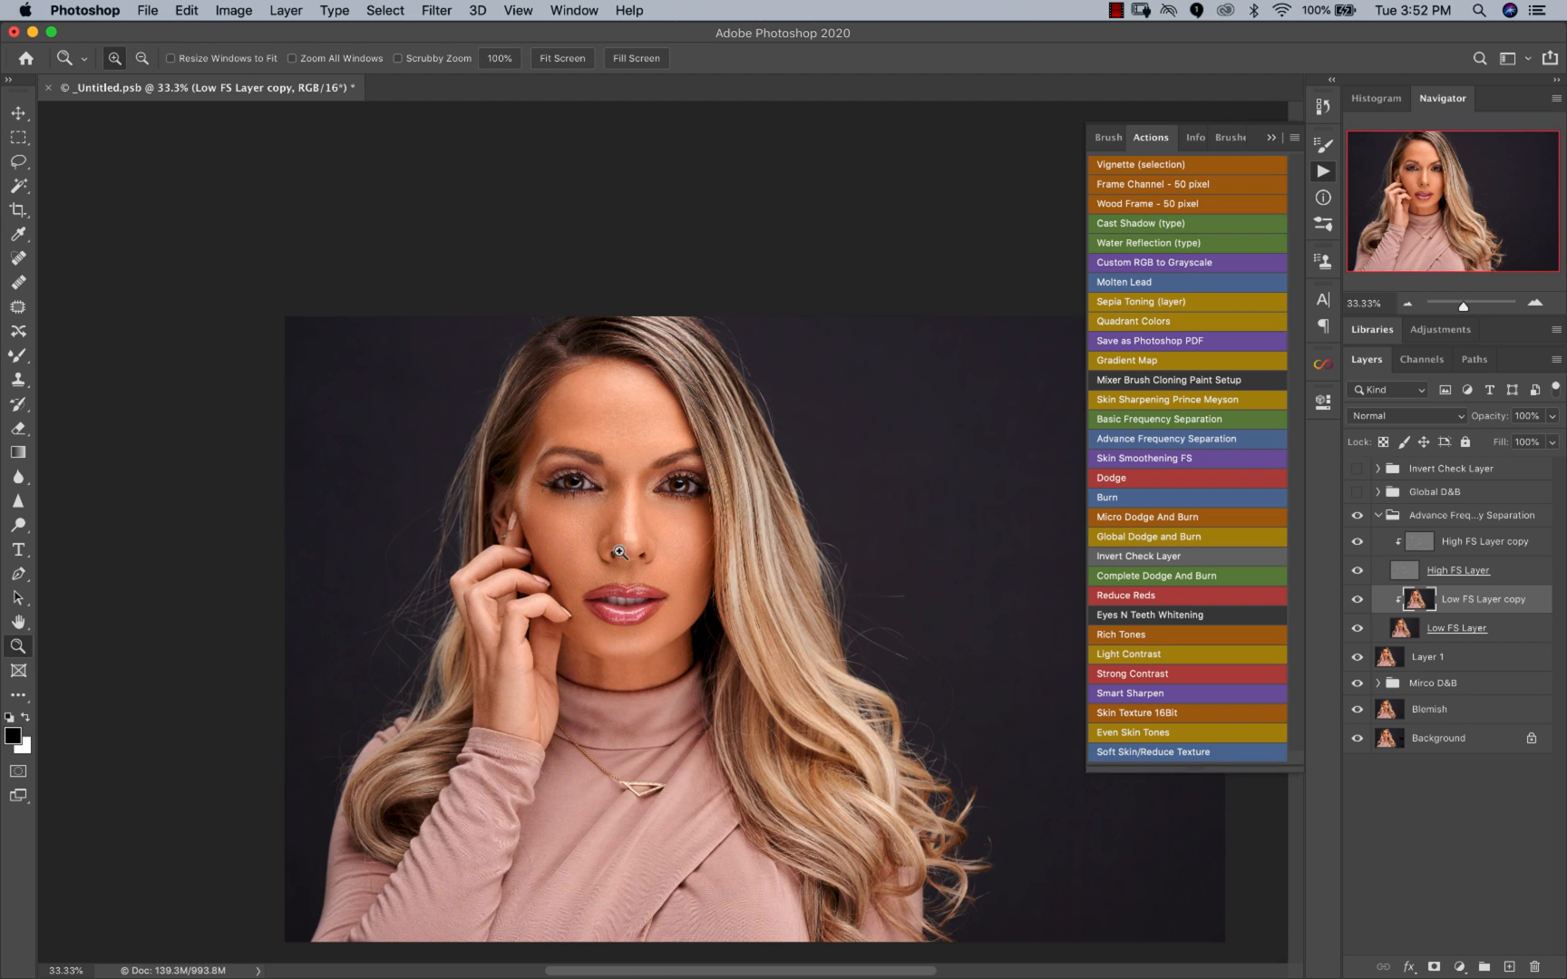
left_click(653, 542, "alt")
left_click(645, 520, "alt")
left_click(601, 498, "alt")
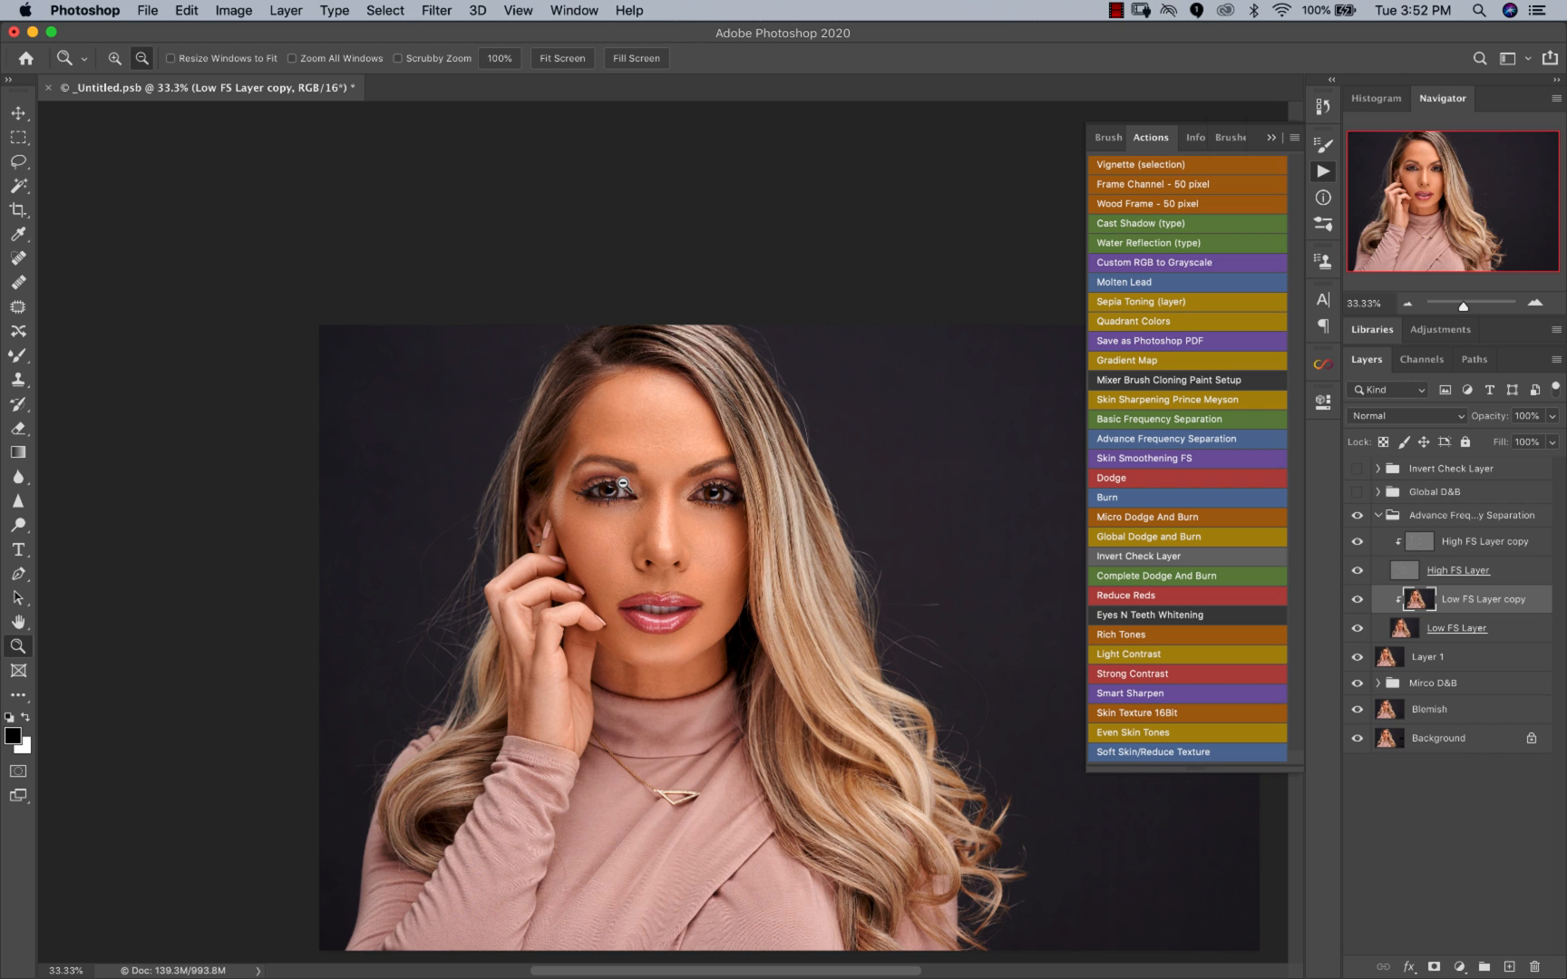
key("b")
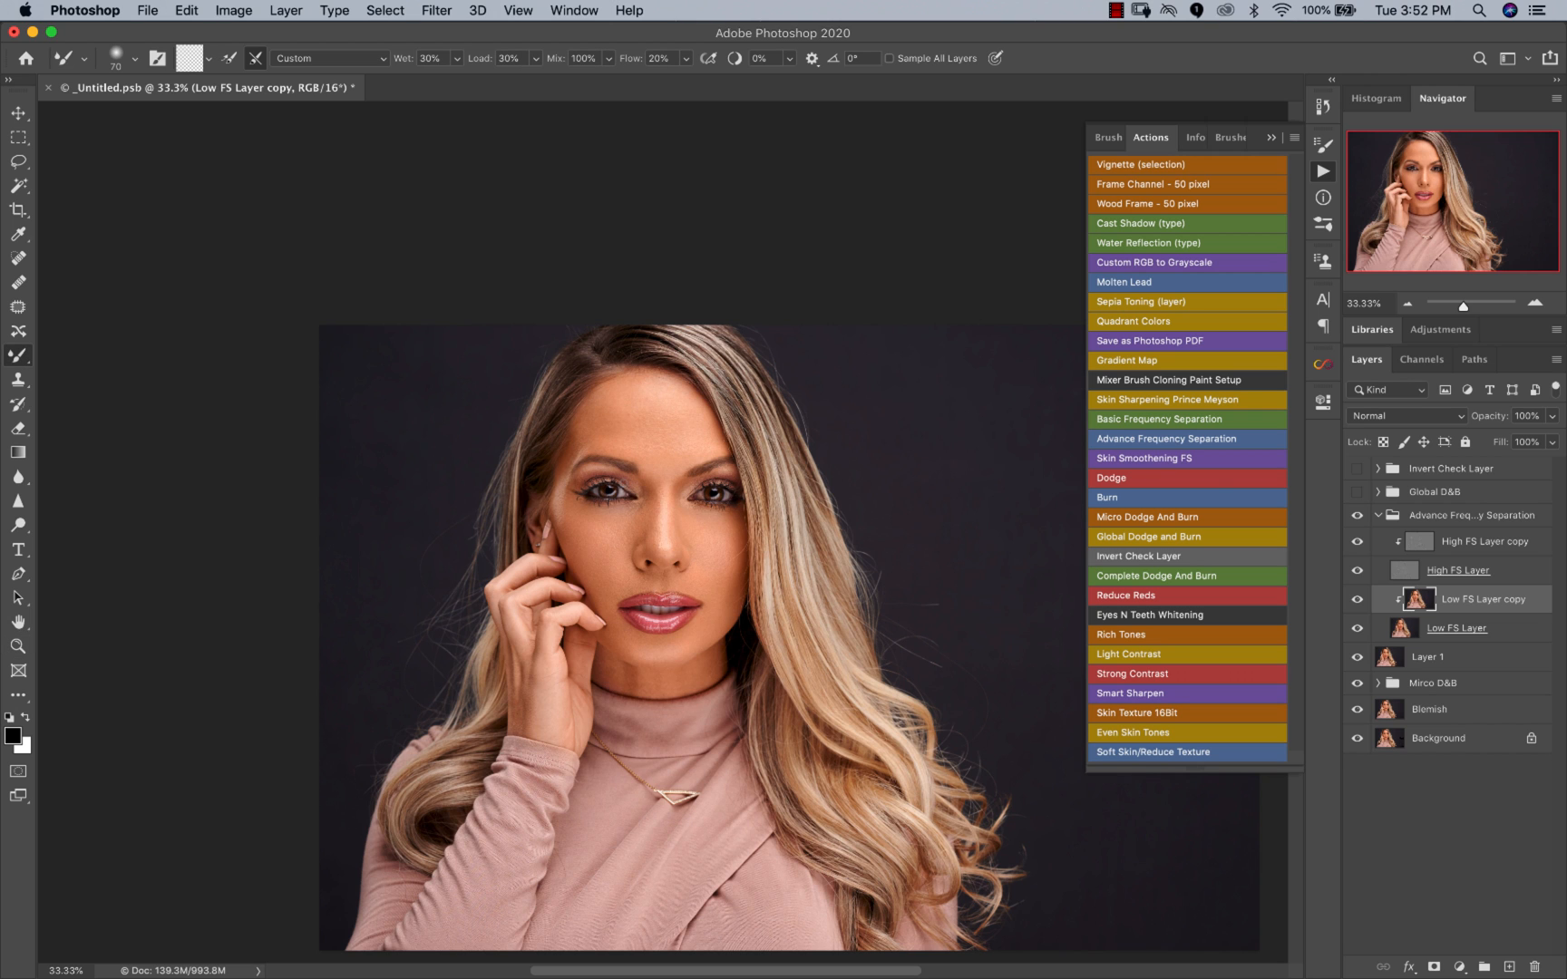
key("z")
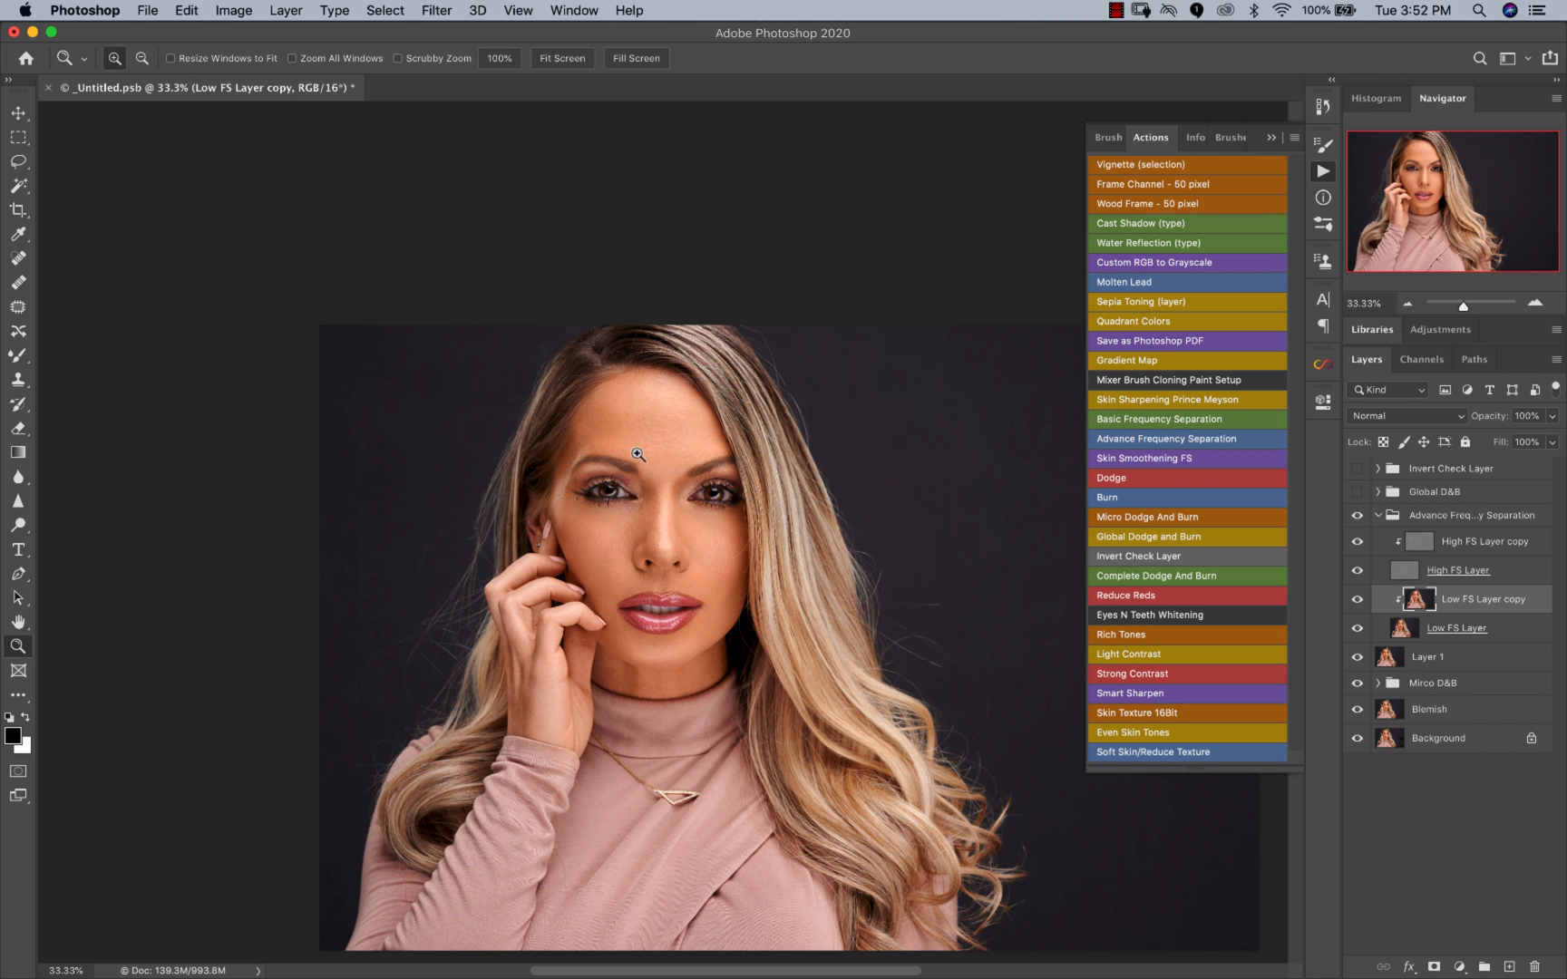
left_click(643, 463)
left_click(677, 508, "alt")
Step: Enlarge the Mixer Brush by four size increments for blending tones on the Low FS Layer copy
key("b")
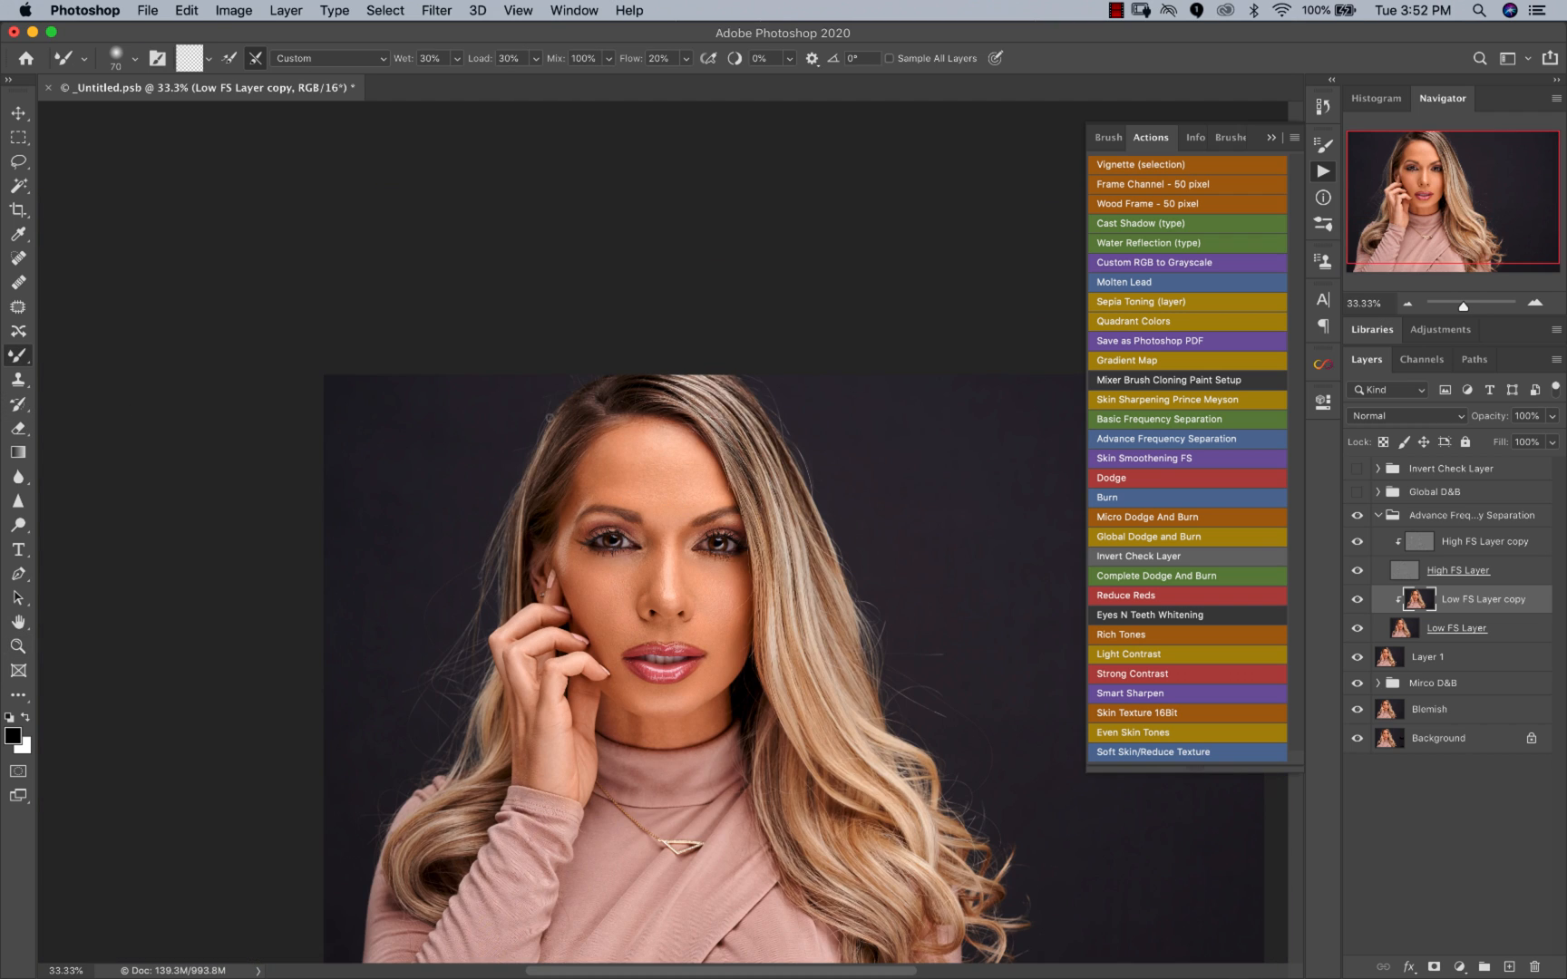
key("bracketright")
key("bracketright")
key("bracketright")
key("bracketright")
scroll(640, 481, "down", 5)
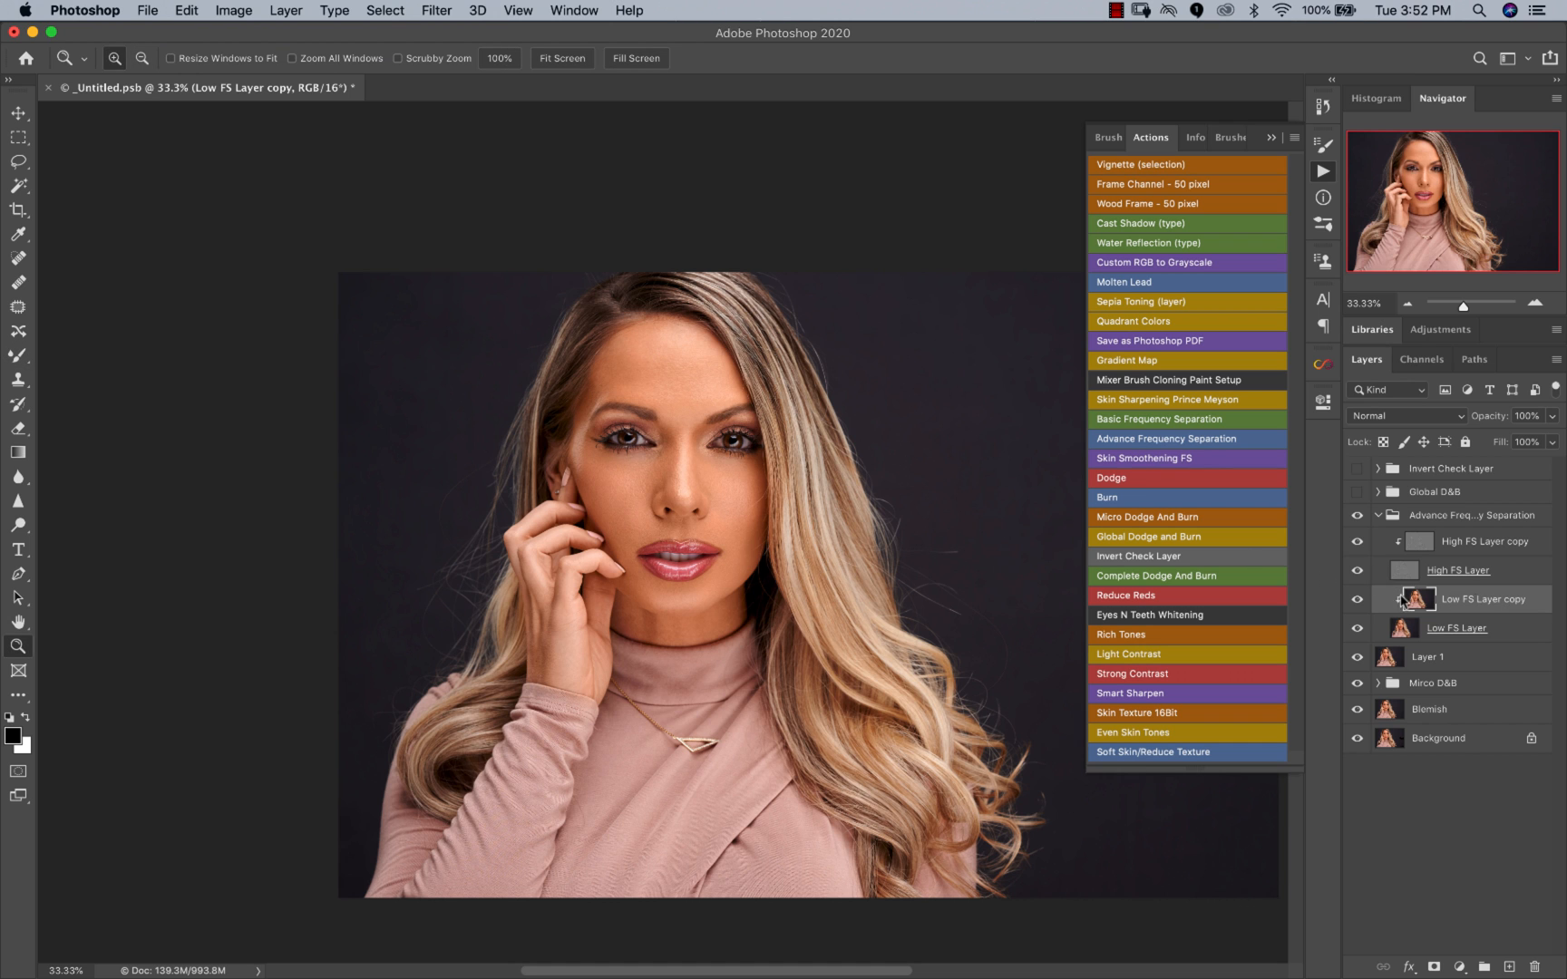
Step: Blend the tonal transitions across the forehead with the Mixer Brush on the Low FS Layer copy
left_click(639, 464, "super")
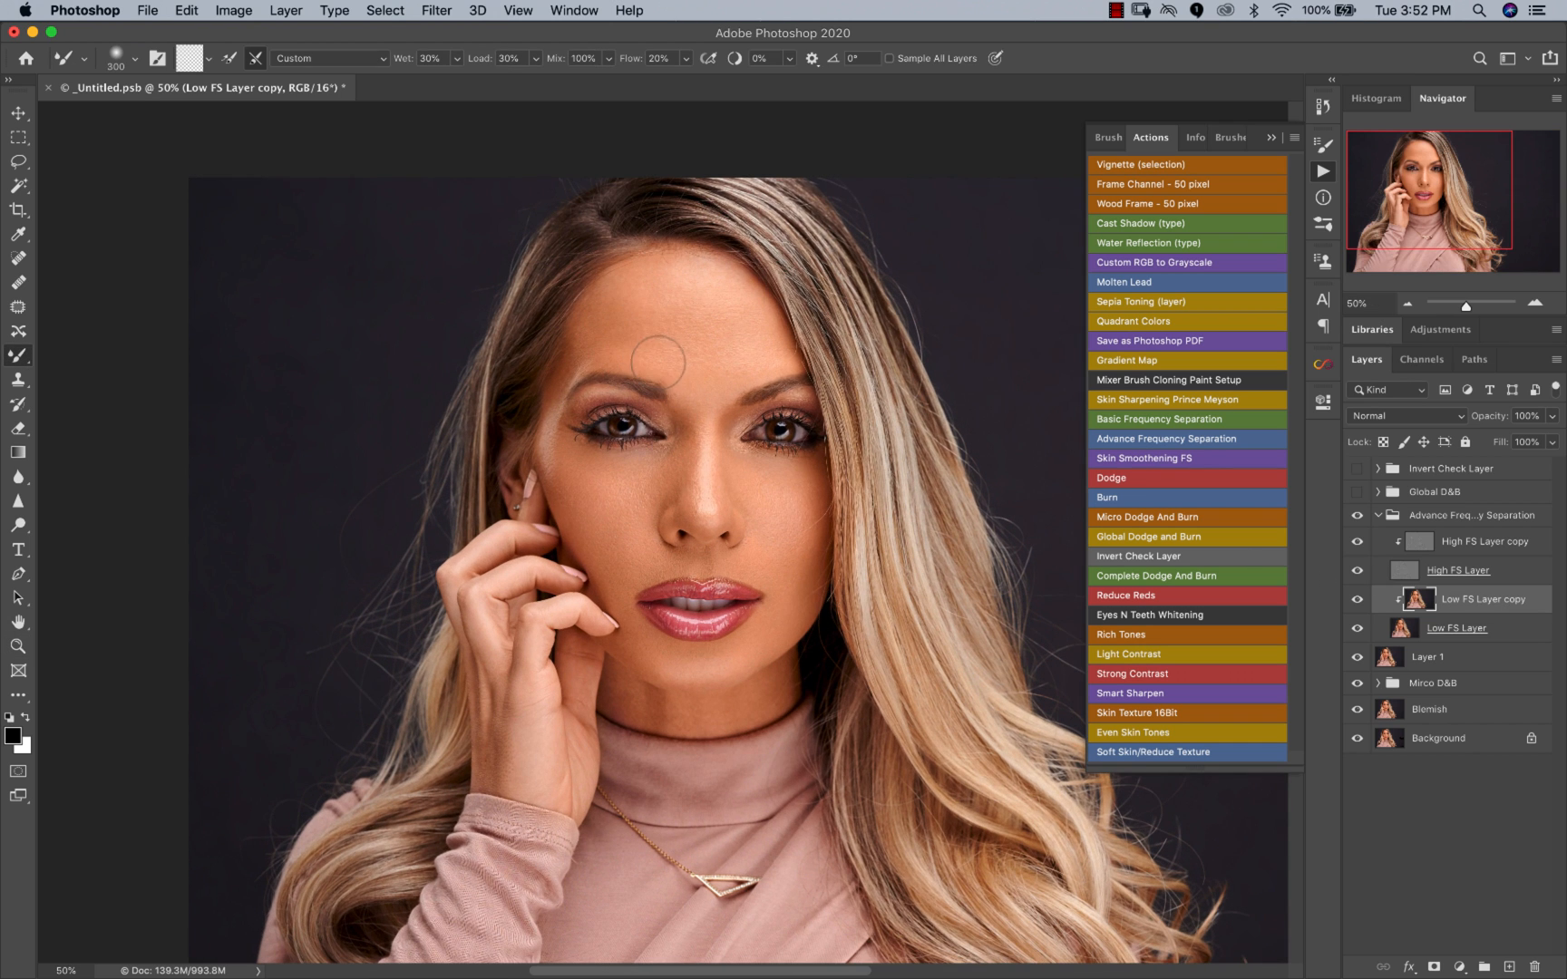
key("bracketright")
mouse_move(680, 292)
left_mouse_down()
mouse_move(610, 332)
mouse_move(688, 299)
left_mouse_up()
key("bracketleft")
key("bracketleft")
key("bracketright")
mouse_move(771, 360)
left_mouse_down()
mouse_move(674, 361)
mouse_move(630, 316)
left_mouse_up()
Step: Continue blending the facial skin tones with the Mixer Brush, varying its size to suit each area and finishing at 250
key("bracketright")
key("bracketleft")
key("bracketleft")
key("bracketleft")
key("bracketleft")
key("bracketright")
key("bracketright")
key("bracketright")
key("bracketleft")
key("bracketleft")
key("bracketleft")
key("bracketleft")
key("bracketleft")
key("bracketright")
key("bracketright")
key("bracketright")
key("bracketright")
key("bracketright")
key("bracketright")
key("bracketleft")
key("bracketleft")
key("bracketleft")
key("bracketleft")
key("bracketleft")
key("bracketleft")
key("bracketleft")
key("bracketright")
key("bracketright")
key("bracketright")
scroll(580, 698, "down", 2)
key("bracketright")
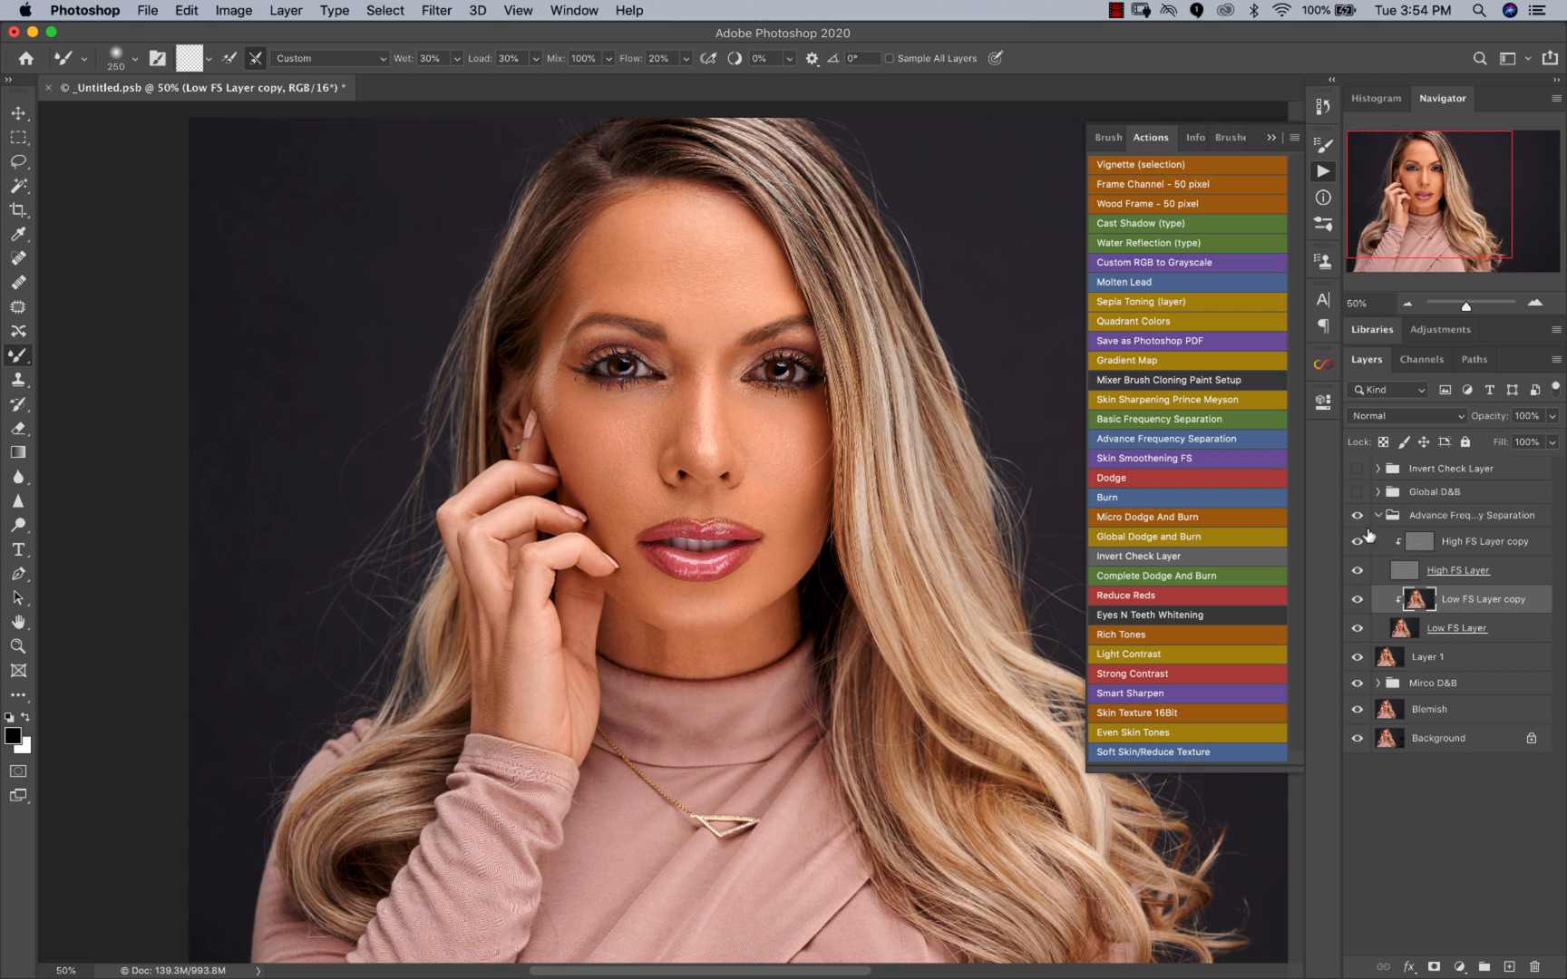
Step: Compare the face at 100% with and without the Advance Frequency Separation group by toggling its visibility
left_click(758, 539, "super")
left_click(639, 436, "super")
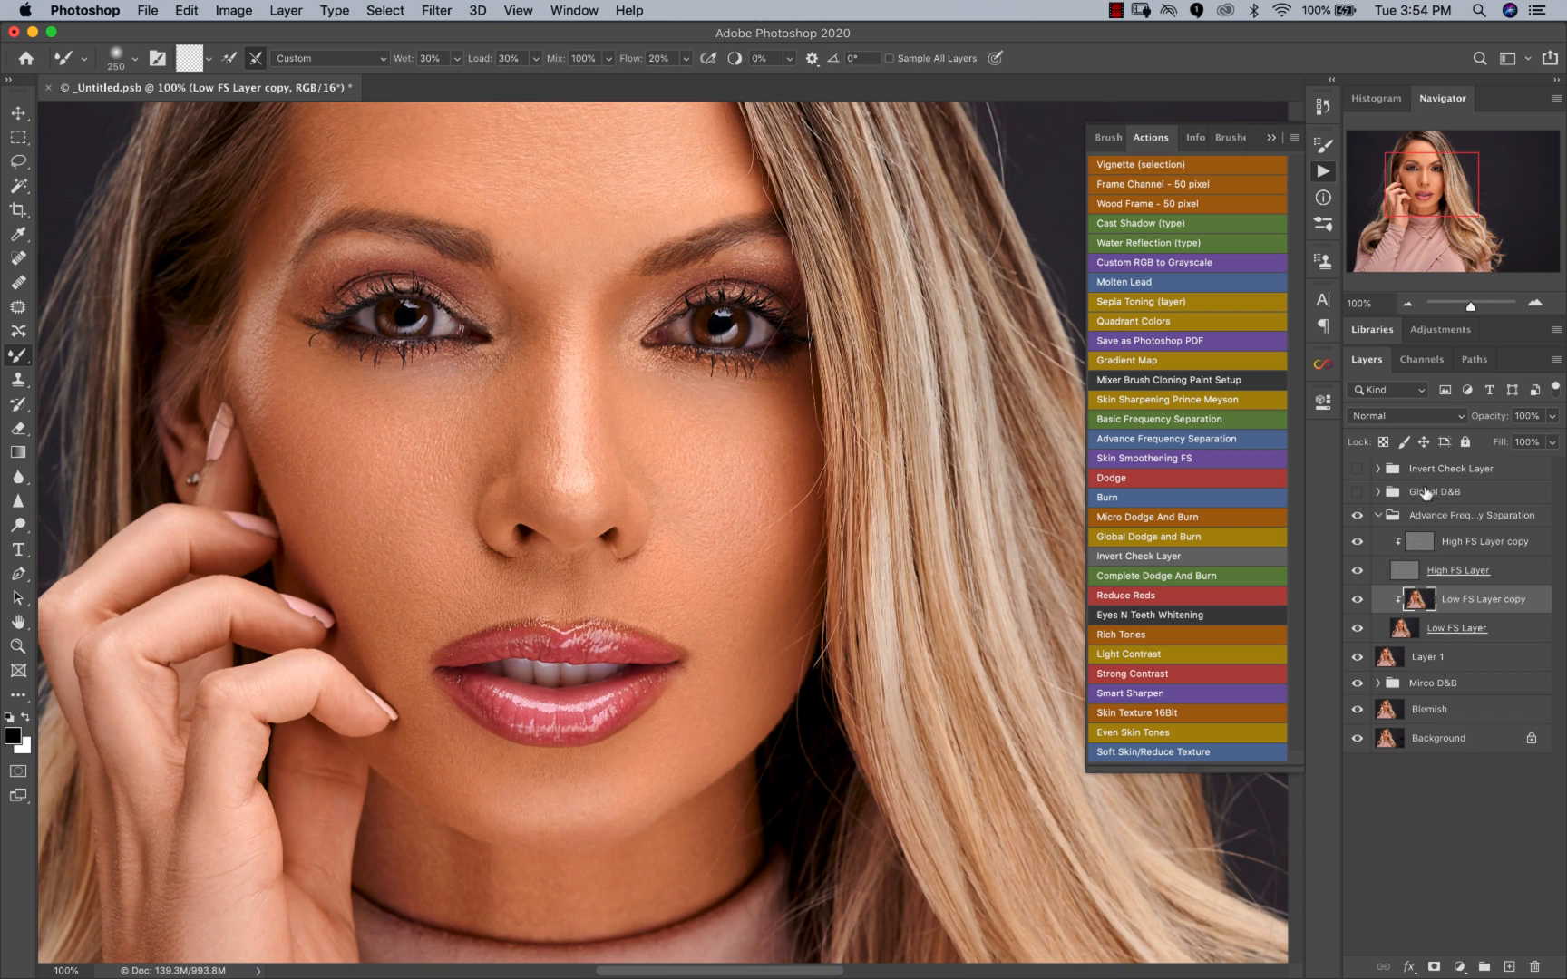
left_click(1357, 519)
left_click(1358, 519)
left_click(1357, 517)
left_click(1356, 517)
left_click(1357, 517)
left_click(1357, 517)
left_click(1357, 516)
left_click(1358, 516)
left_click(1358, 516)
left_click(1357, 516)
Step: Review the blended skin tones across the whole portrait at magnifications between 16.67% and 50%
key("z")
left_click(596, 481, "alt")
left_click(623, 479, "alt")
left_click(628, 478, "alt")
left_click(636, 472)
key("b")
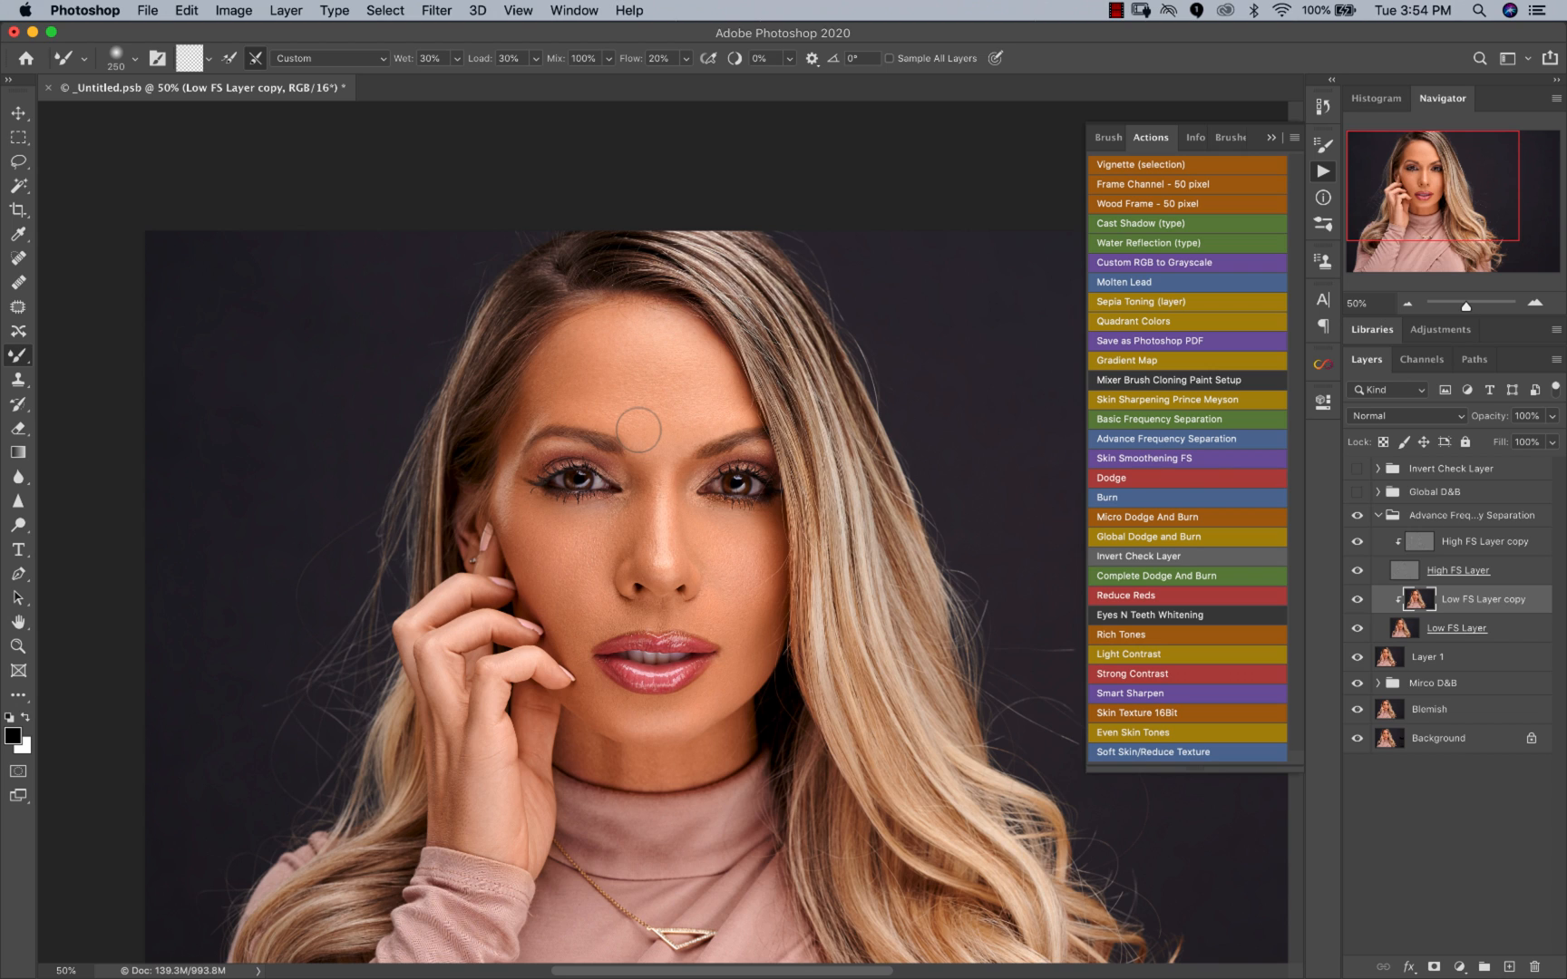
key("z")
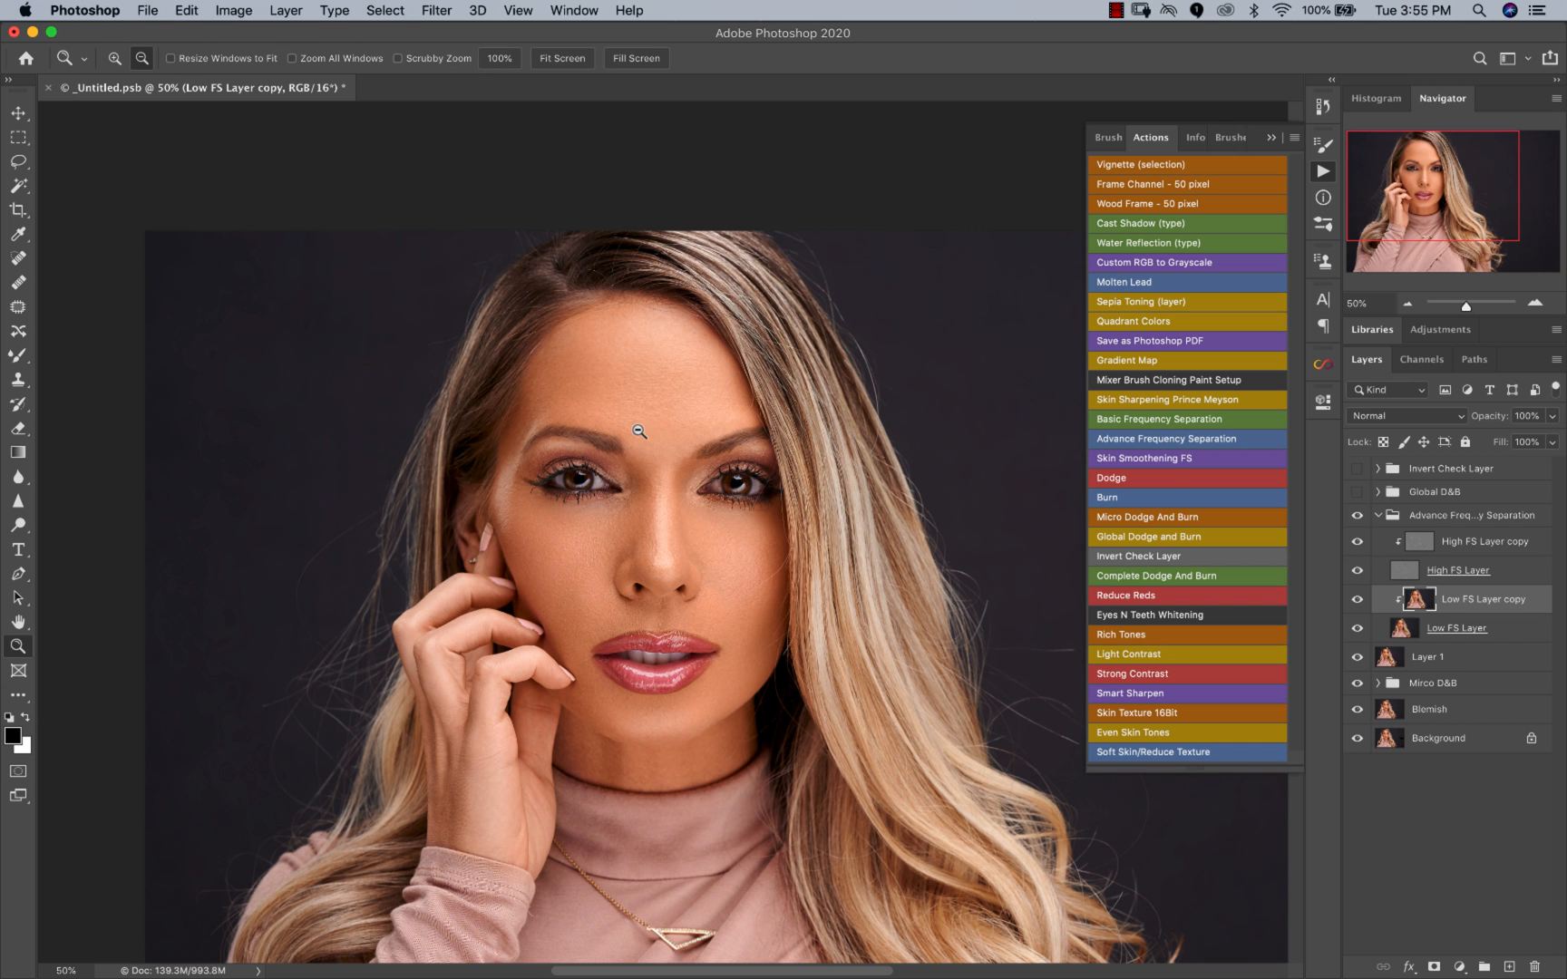
left_click(620, 551, "alt")
left_click(700, 588, "alt")
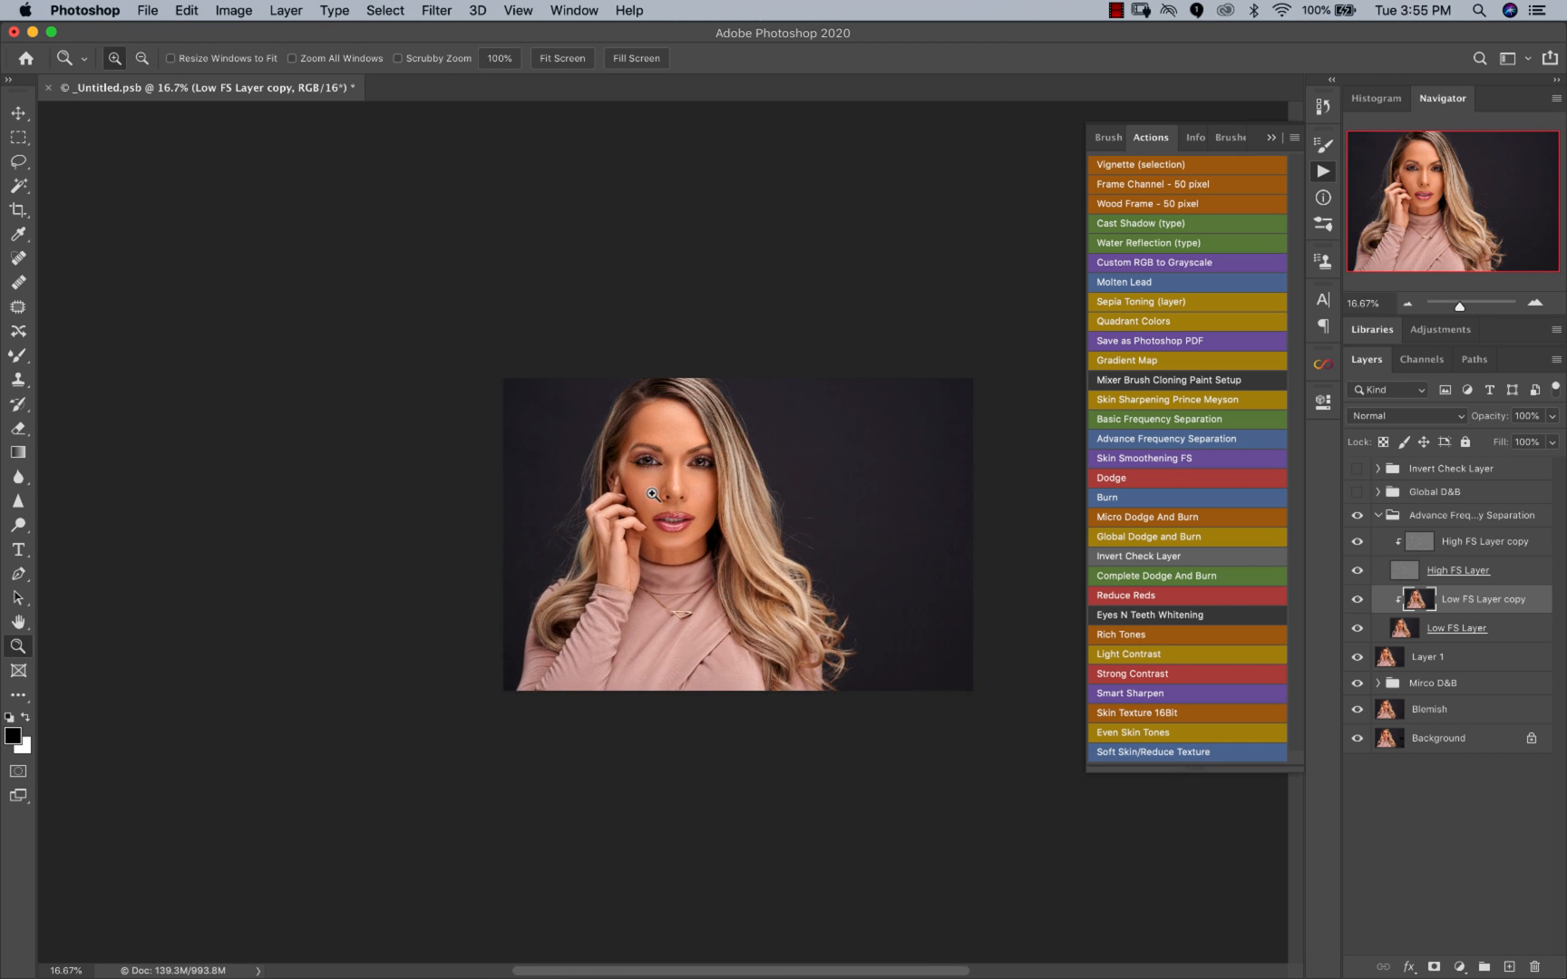
left_click(737, 534)
left_click(678, 528)
left_click(682, 498)
left_click(397, 469, "alt")
left_click(486, 466)
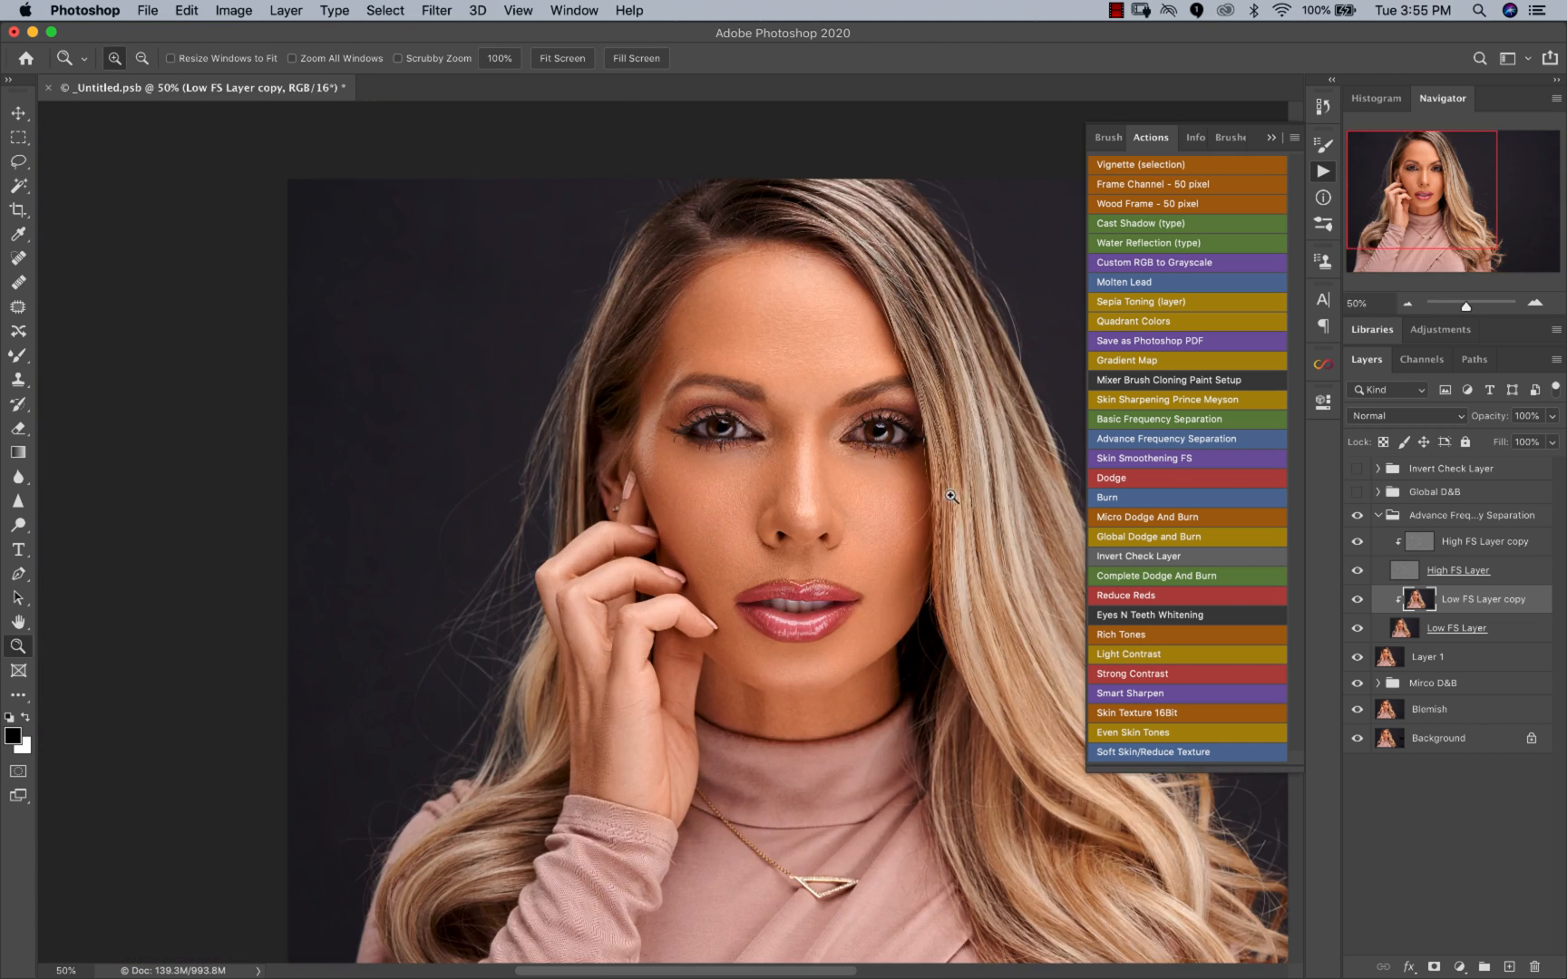
Step: Compare the retouched portrait with the original by isolating the Background layer and restoring all visible layers, keeping the Mixer Brush active
key("b")
left_click(1359, 739, "alt")
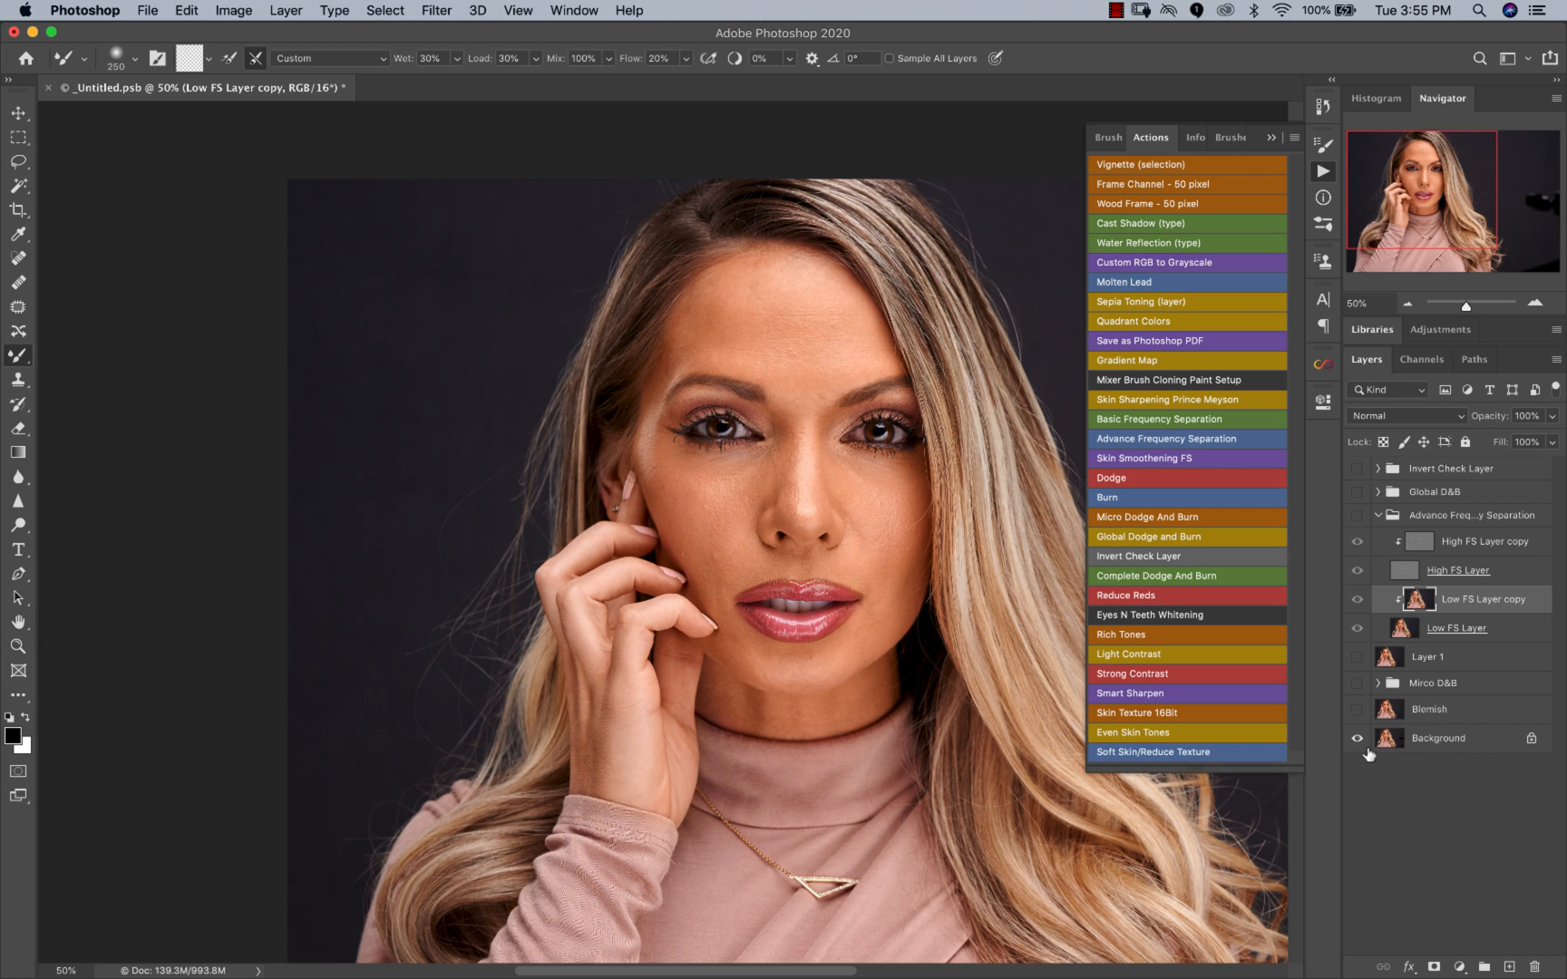
left_click(1357, 739, "alt")
left_click(1360, 741, "alt")
left_click(1359, 742, "alt")
key("z")
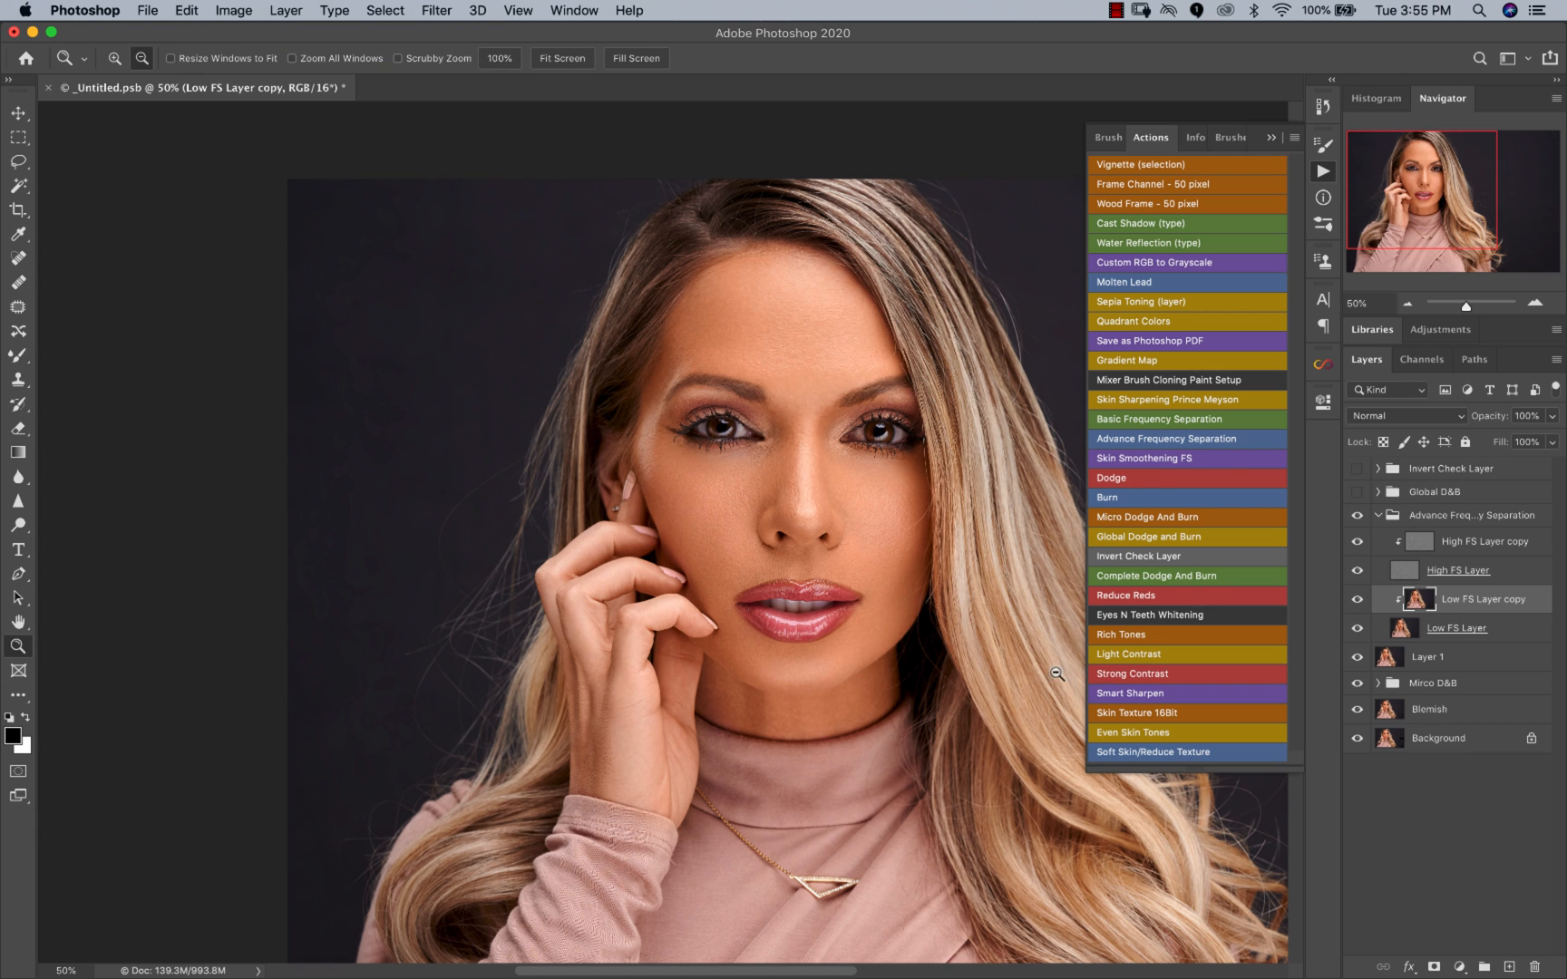
left_click(693, 603, "alt")
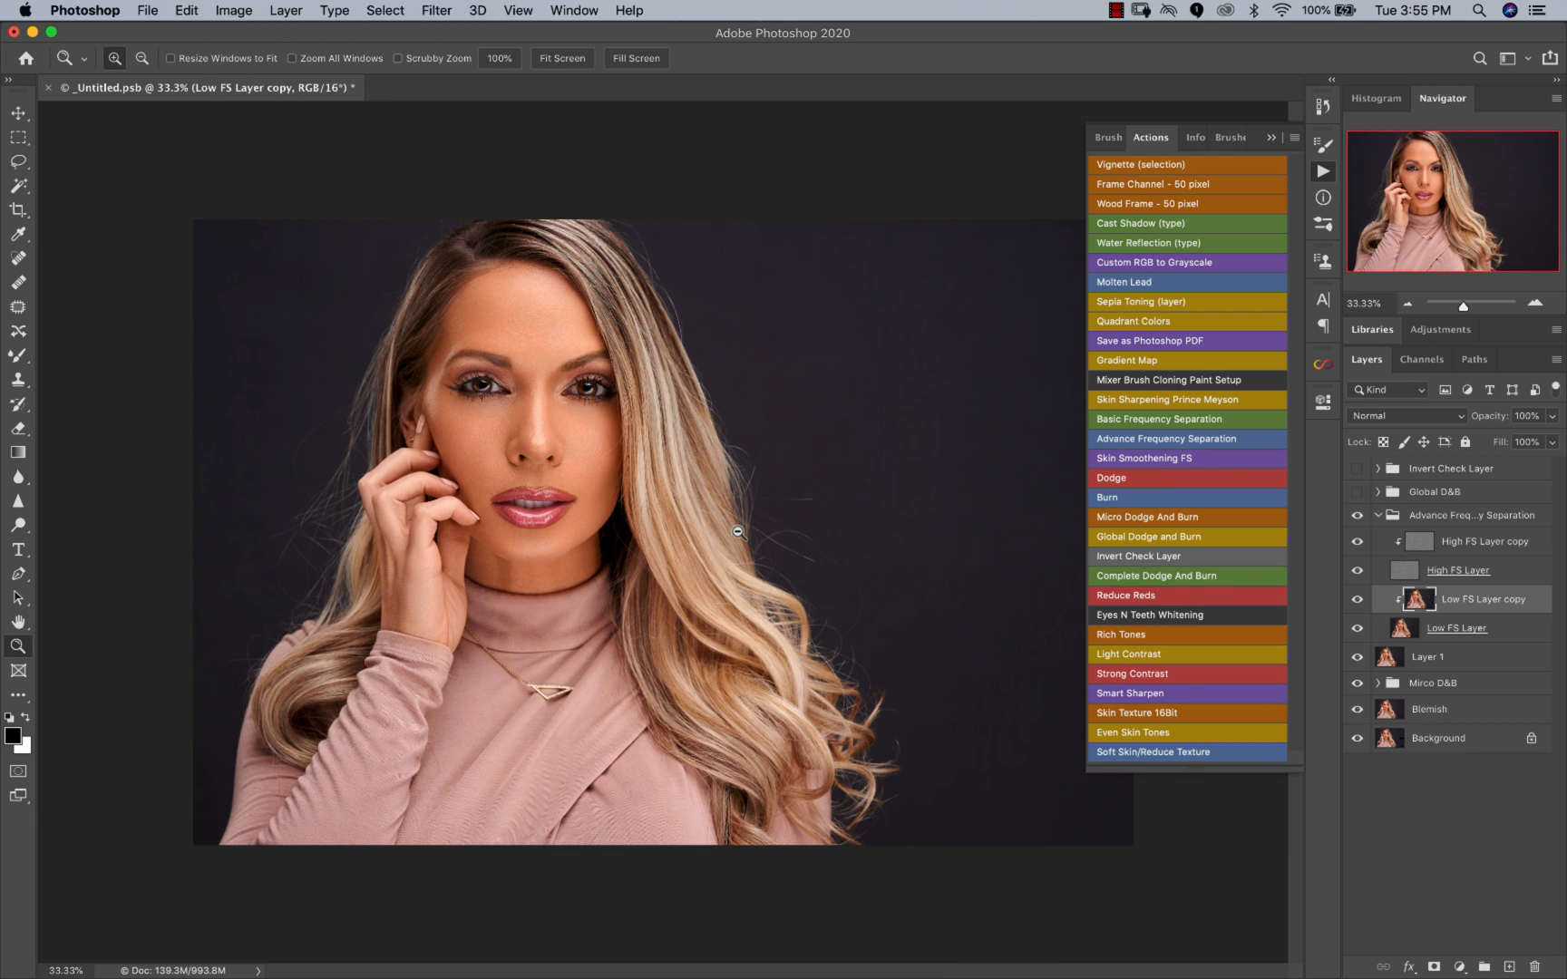
key("b")
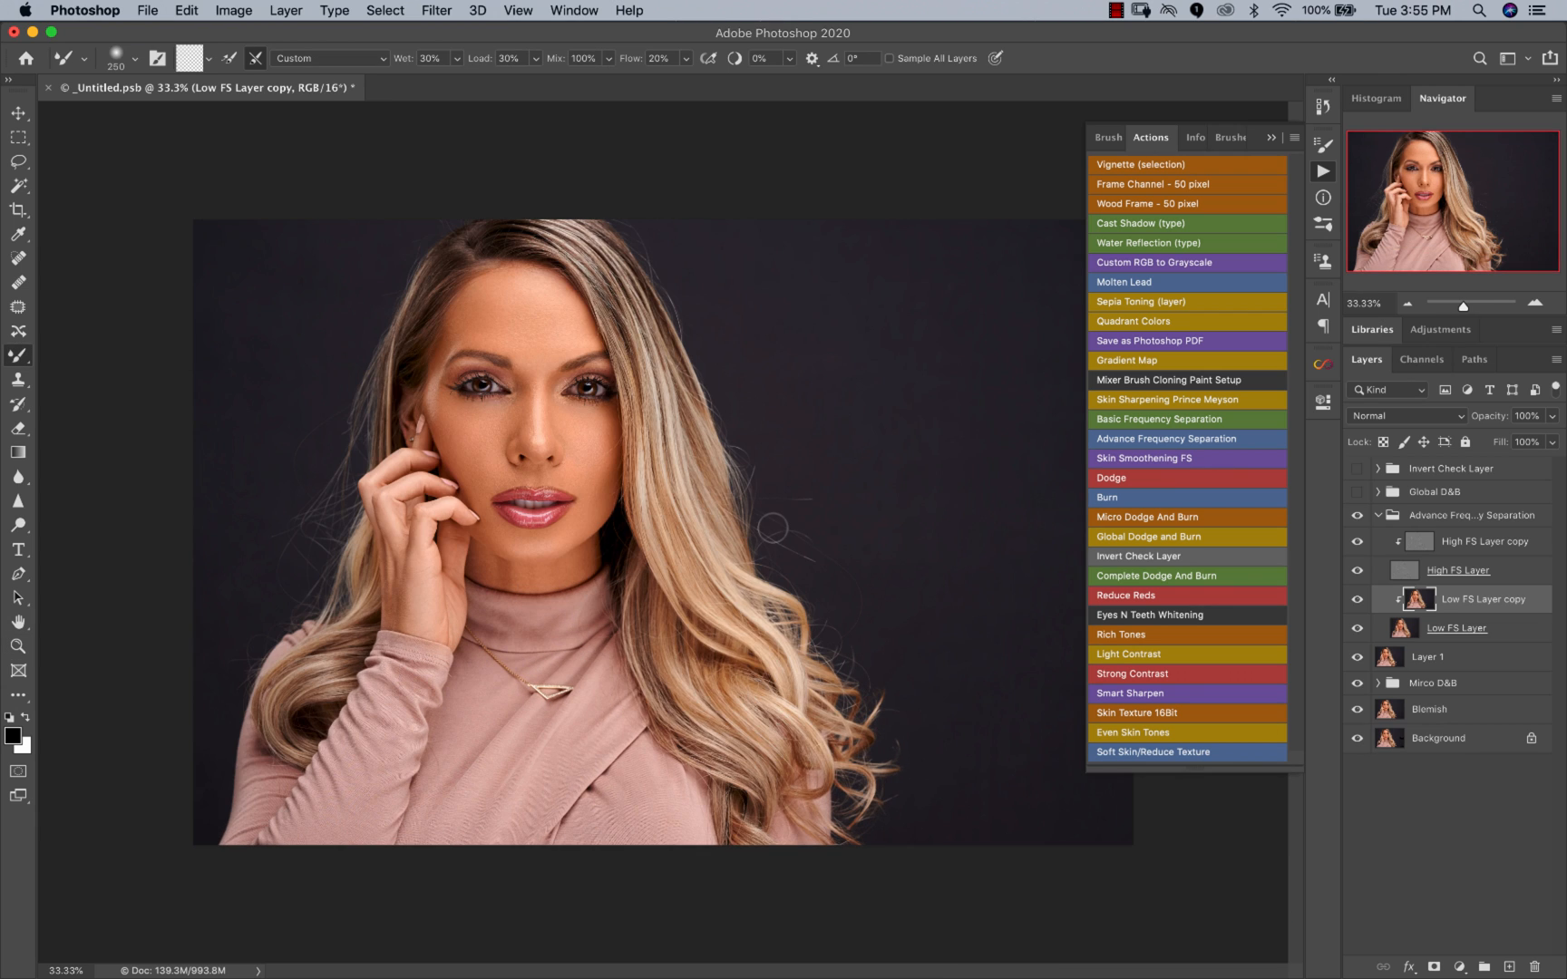